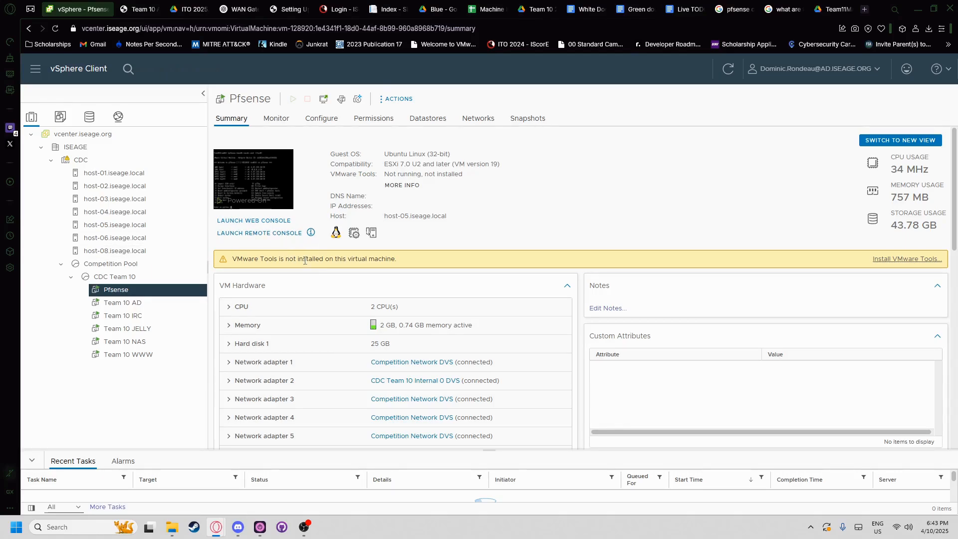
- Compare the Team 10 AD, Team 10 IRC and Pfsense VM summaries, ending on Team 10 AD
click(138, 303)
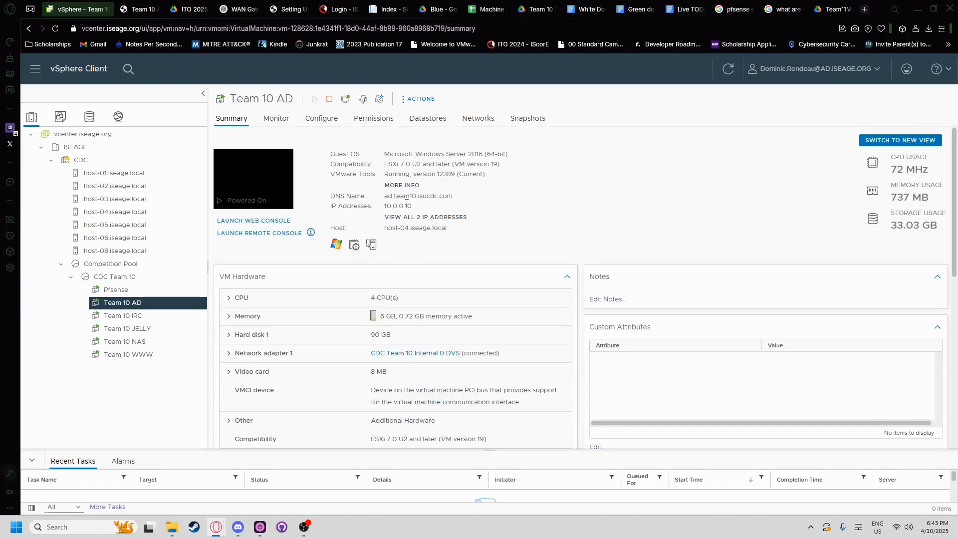
click(188, 314)
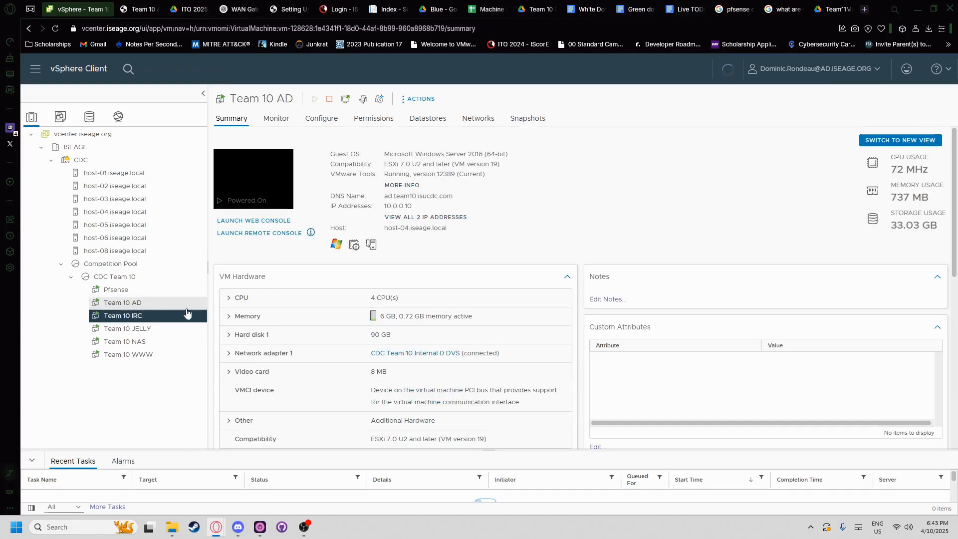
click(175, 303)
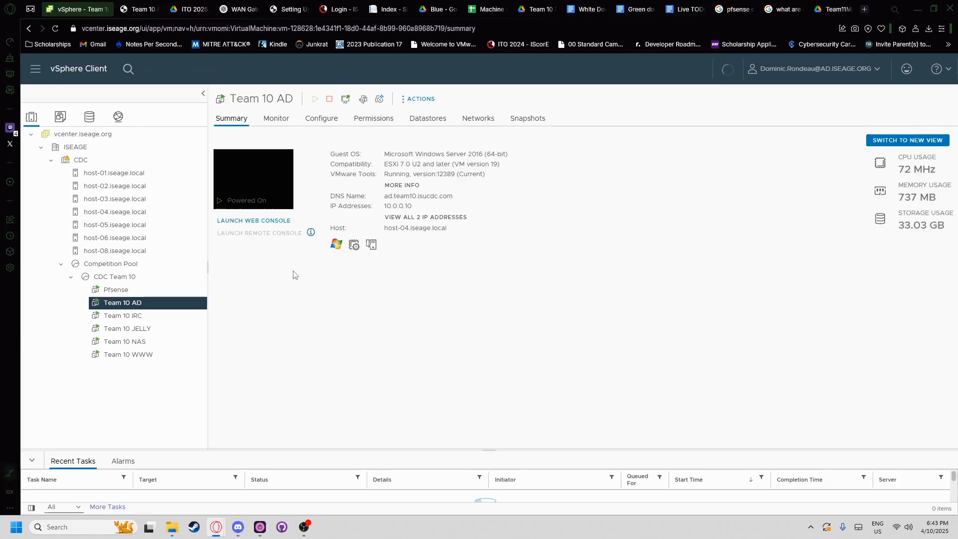
click(180, 291)
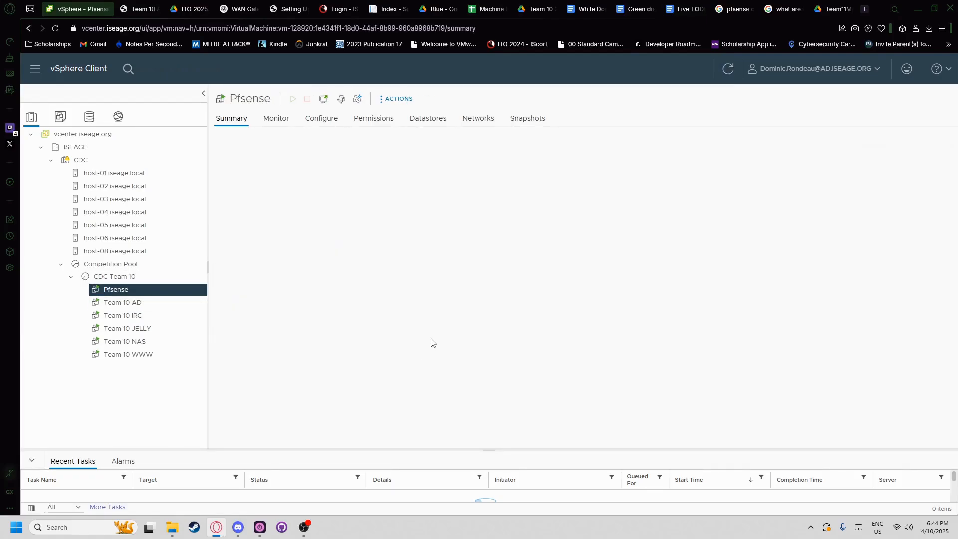
scroll(413, 341, down, 4)
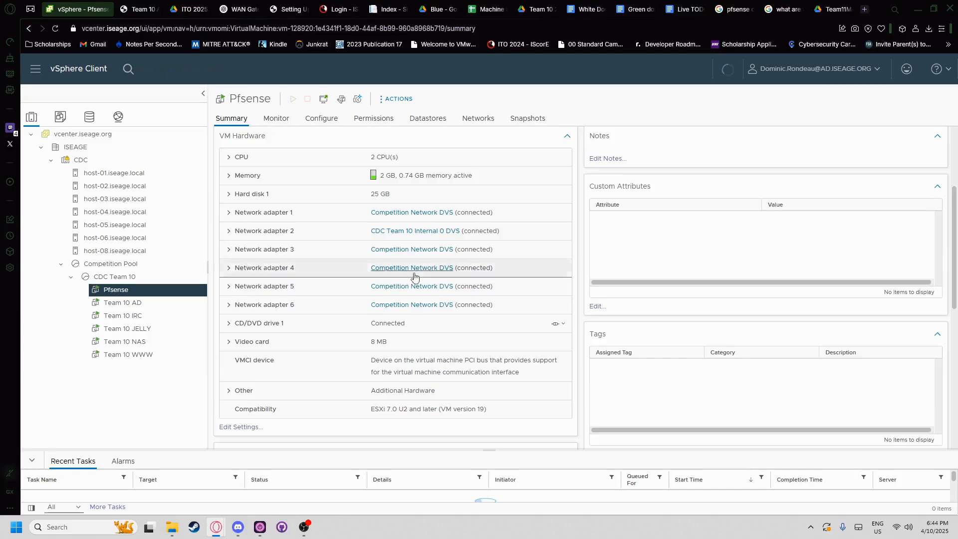
scroll(413, 276, up, 4)
click(141, 302)
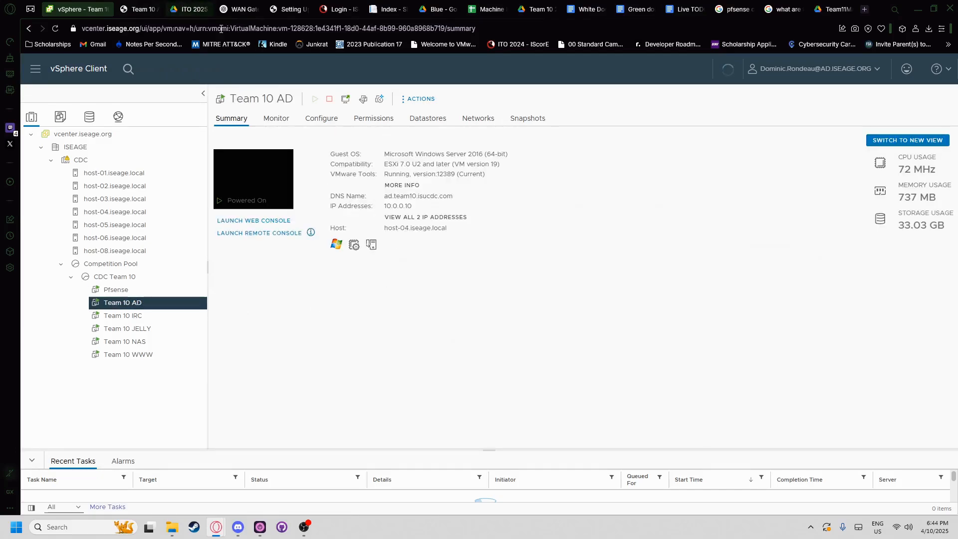
click(190, 9)
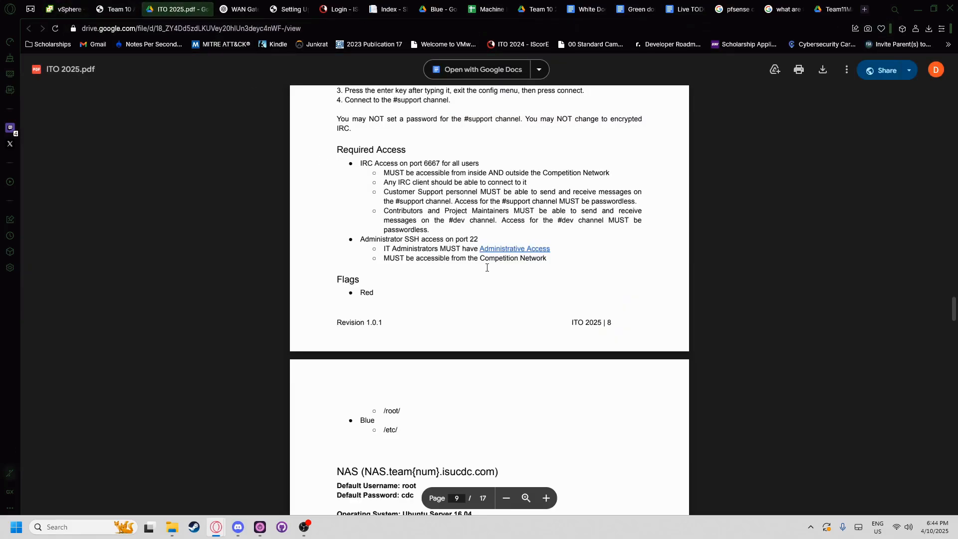
- Highlight 'IRC Access on port 6667' in the PDF and glance at the JELLY page
scroll(486, 268, up, 5)
scroll(413, 317, down, 3)
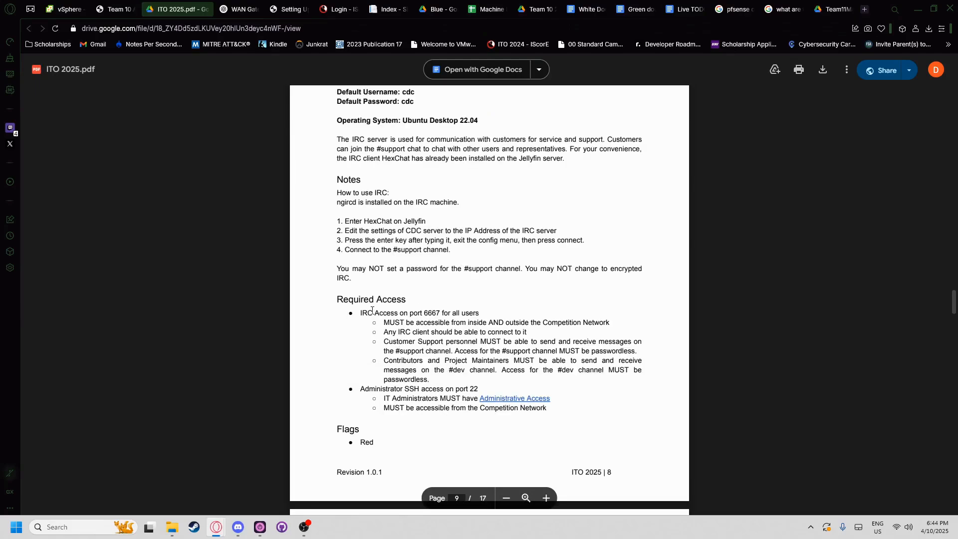
drag(361, 313, 446, 313)
double_click(430, 313)
drag(360, 313, 436, 313)
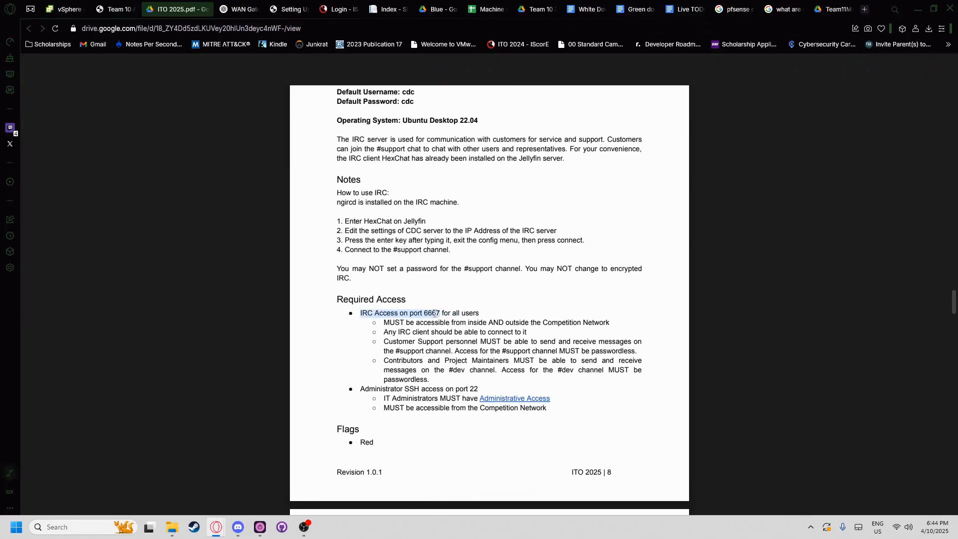
scroll(421, 329, up, 18)
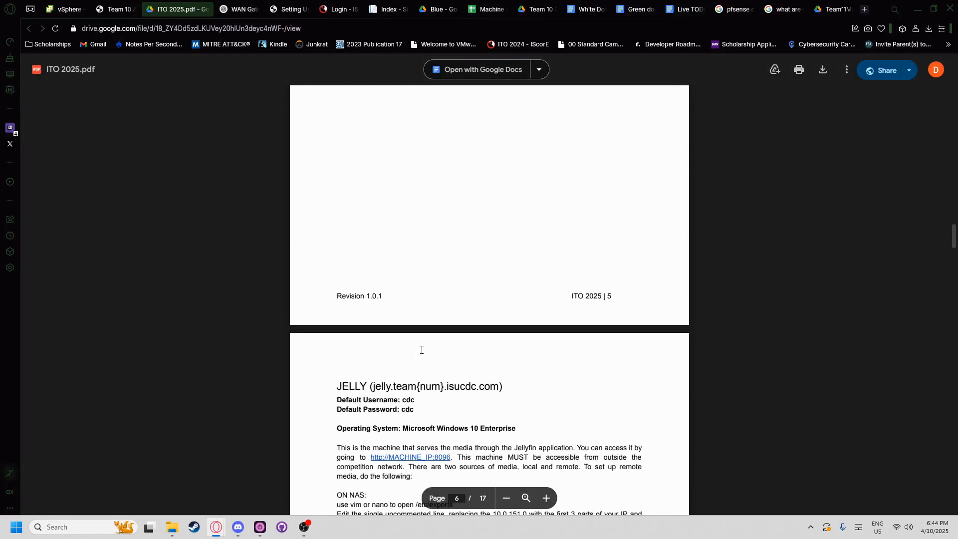
scroll(428, 353, up, 5)
scroll(436, 349, down, 7)
click(56, 7)
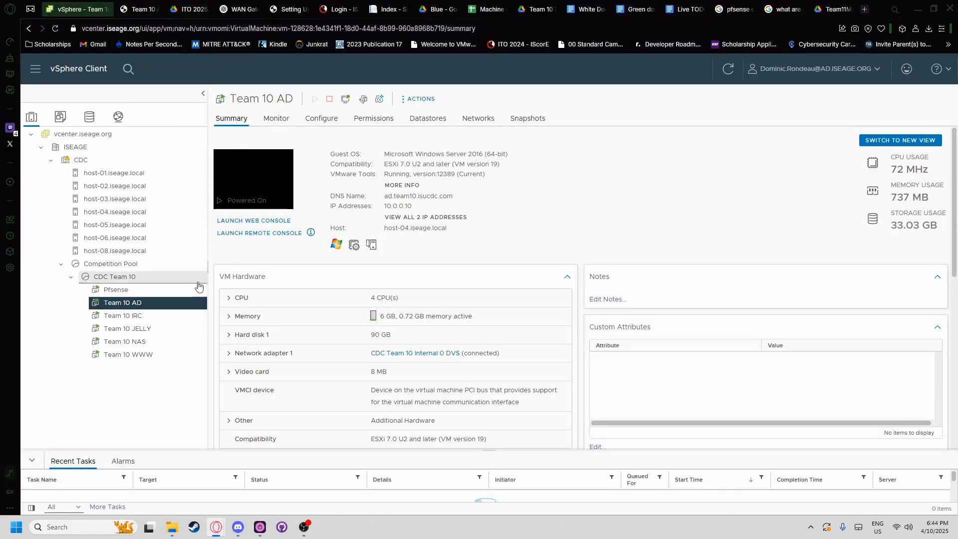
- Open the Team 10 AD web console and sign in as Administrator
click(253, 220)
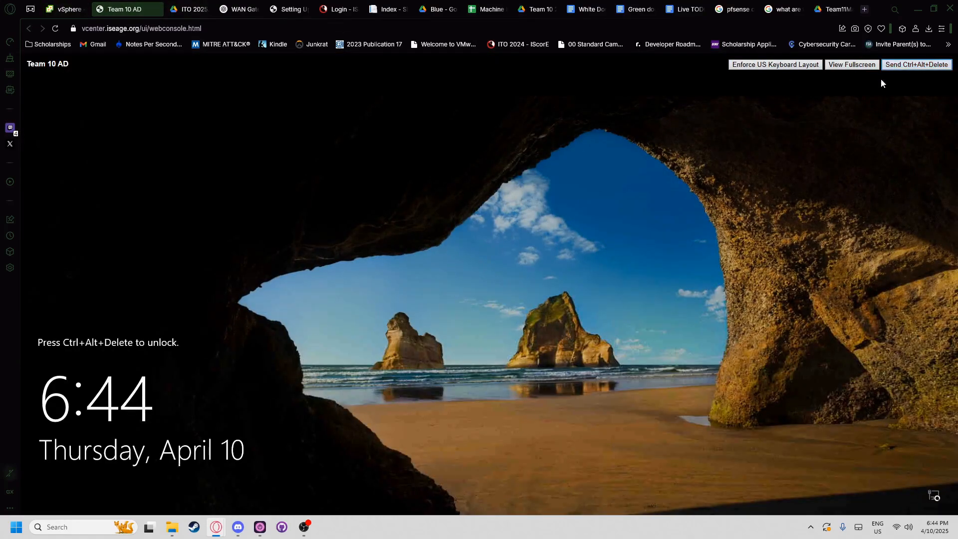
click(445, 328)
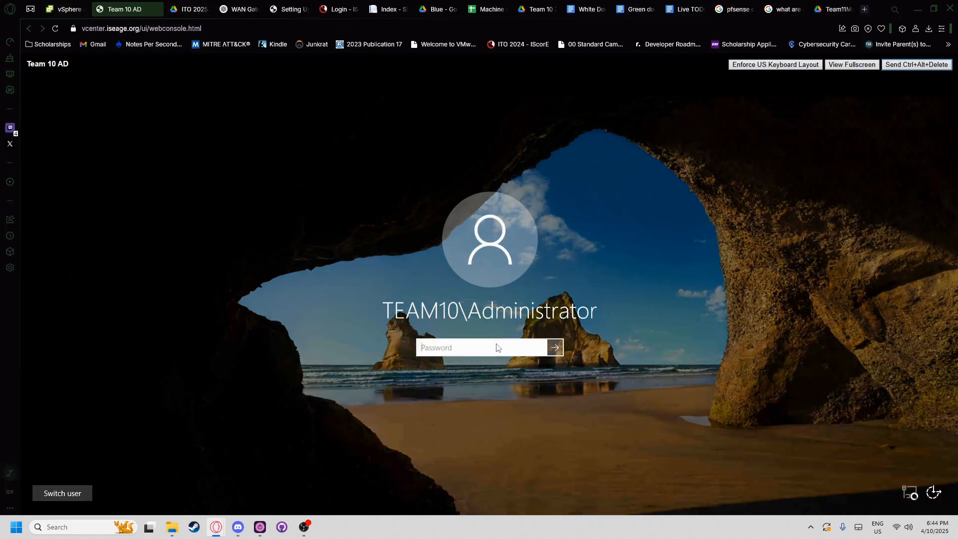
text(•••)
key(Return)
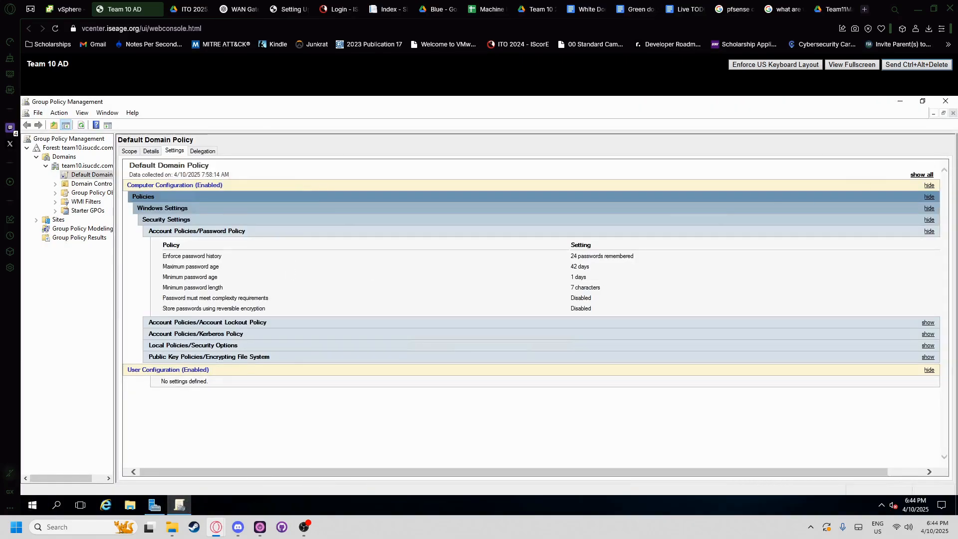
click(900, 101)
click(898, 100)
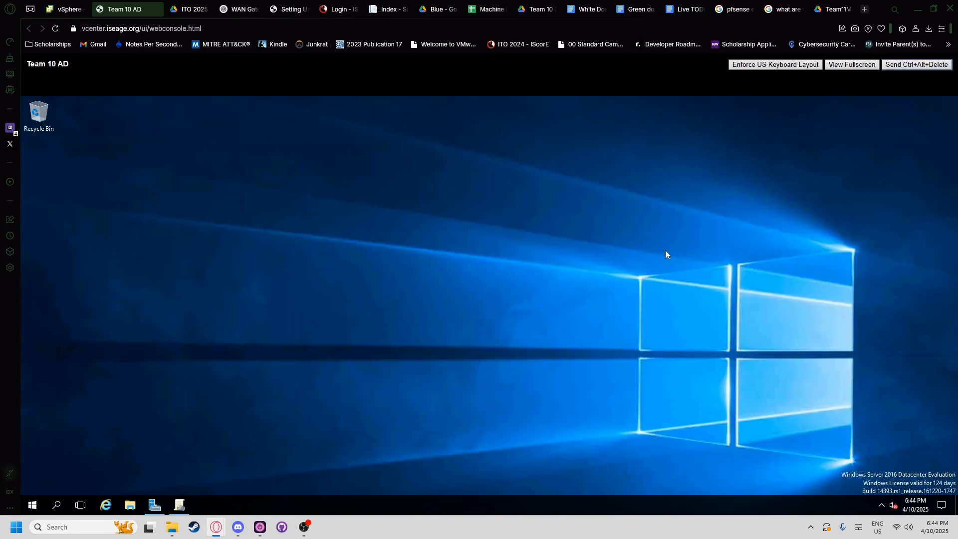
click(105, 505)
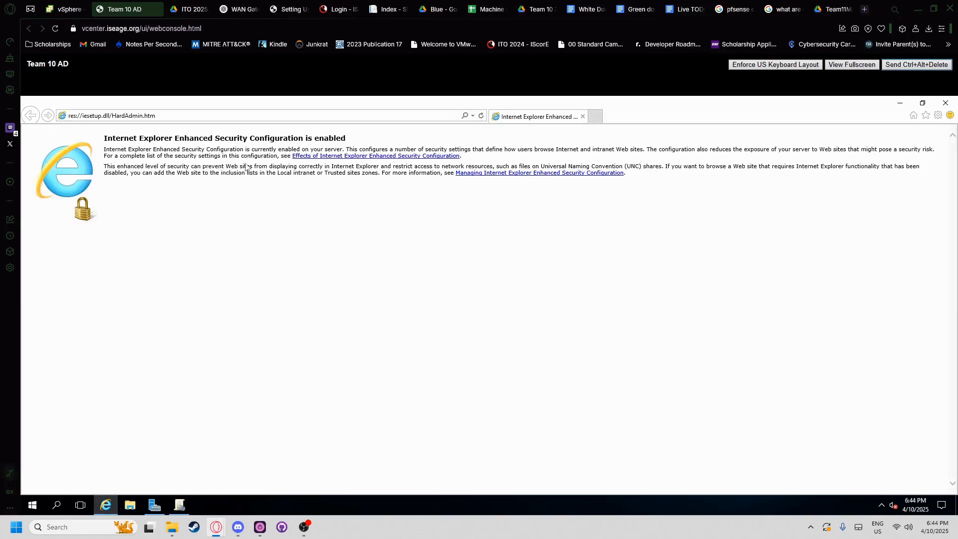
click(594, 116)
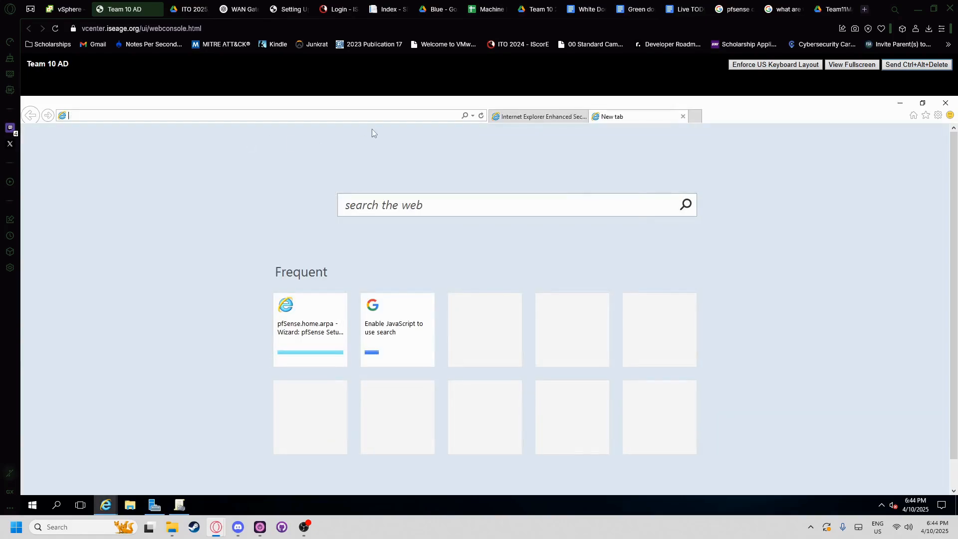
text(https:10.0.0.1)
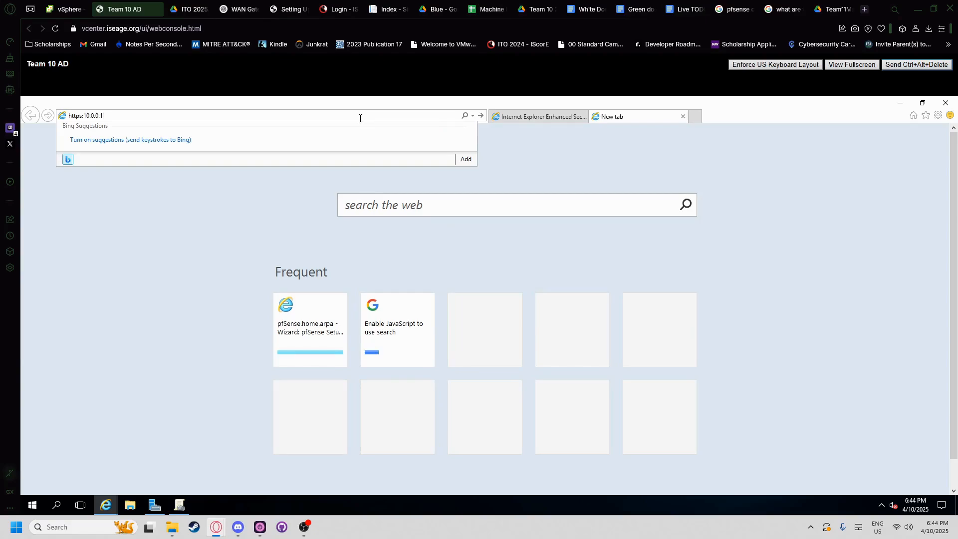
key(Return)
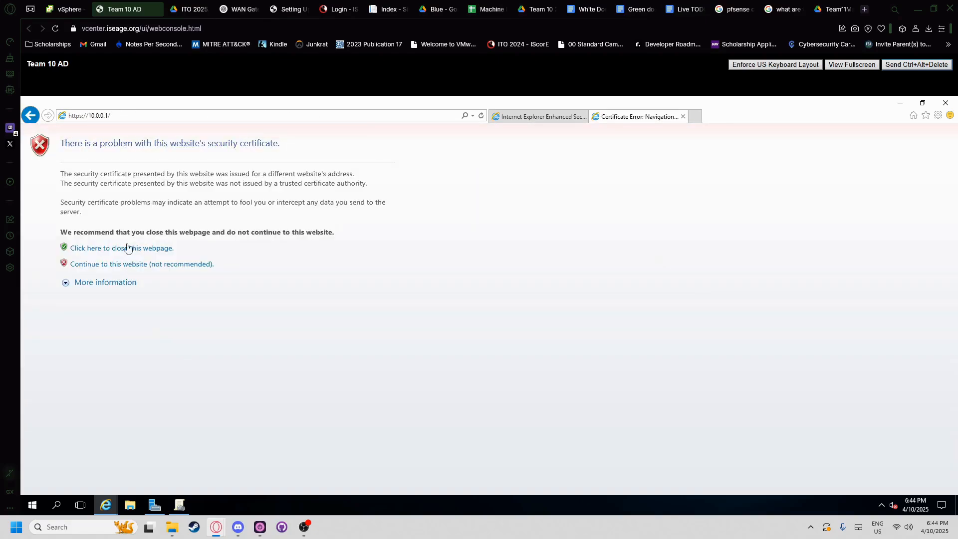
- Bypass the certificate warning and sign in to pfSense as admin, closing the Enhanced Security tab
click(118, 116)
click(130, 264)
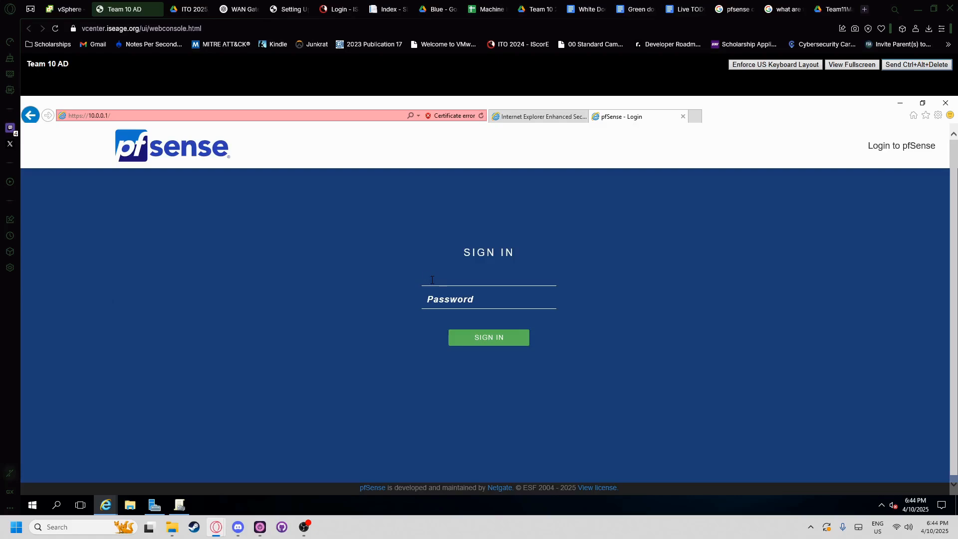
text(admin)
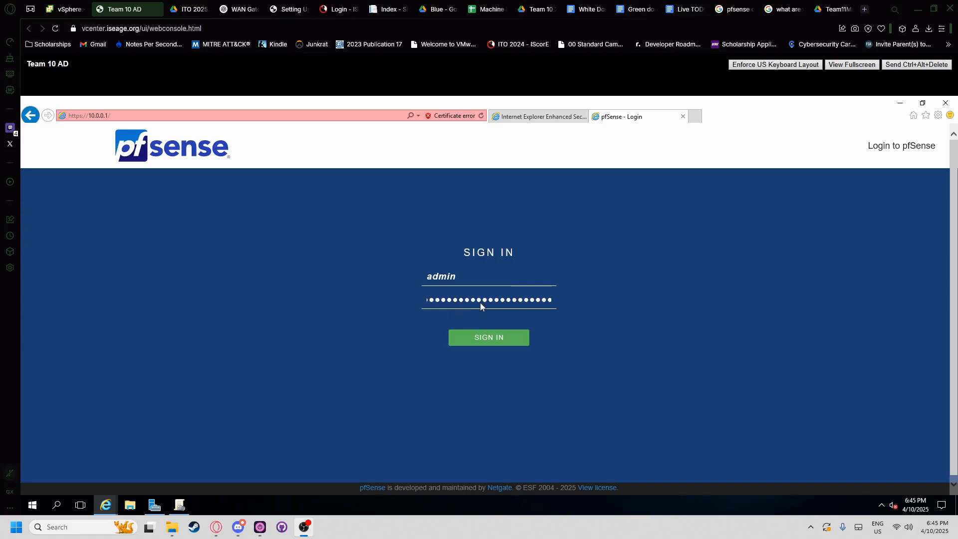
click(479, 338)
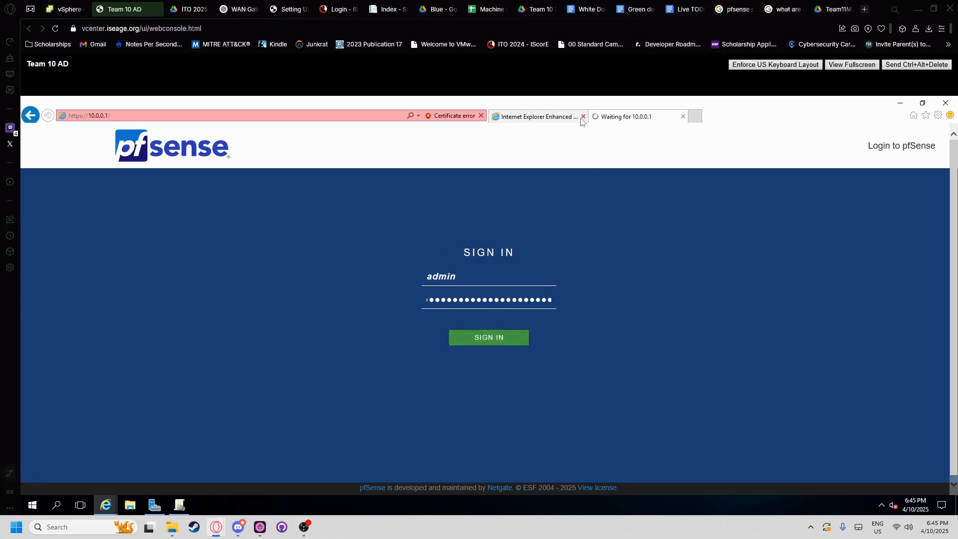
click(582, 117)
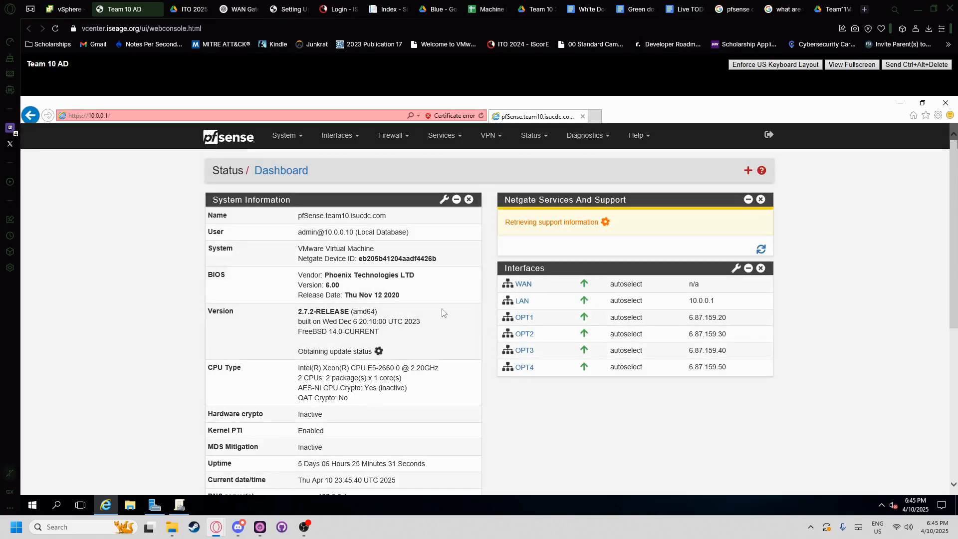
click(405, 139)
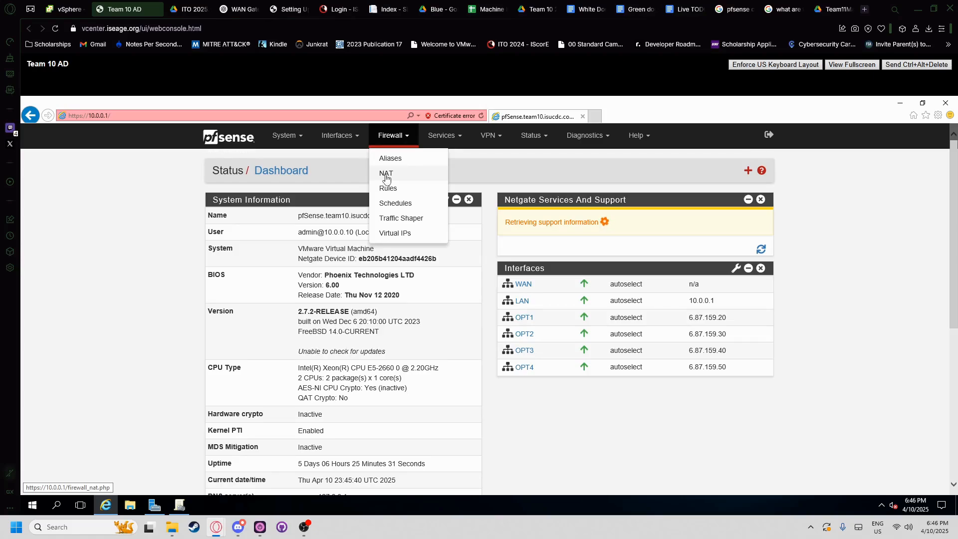
- Open Firewall > NAT Port Forward, confirm it has no rules, and return to the PDF
click(386, 173)
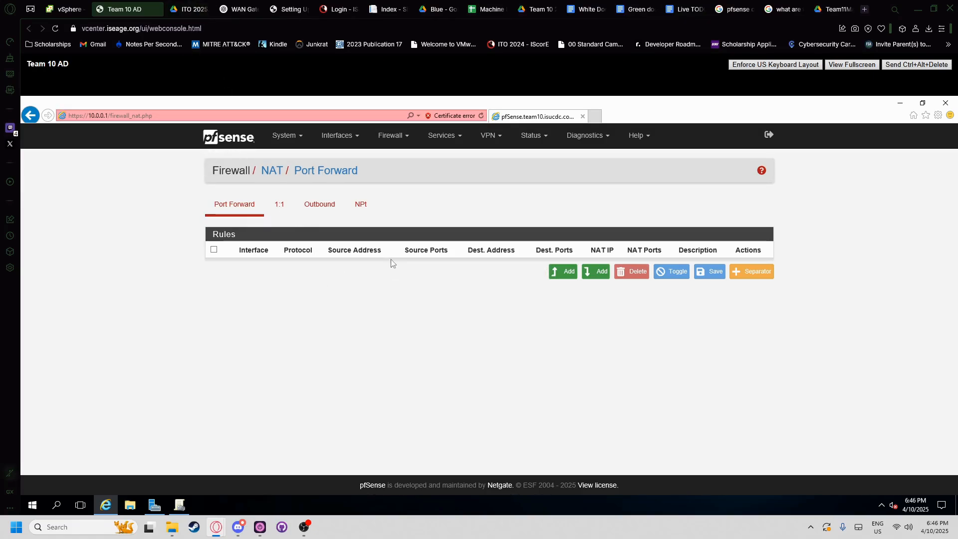
key(ctrl+Tab)
- Scroll the PDF to the JELLY section and its Required Access heading
scroll(374, 309, up, 3)
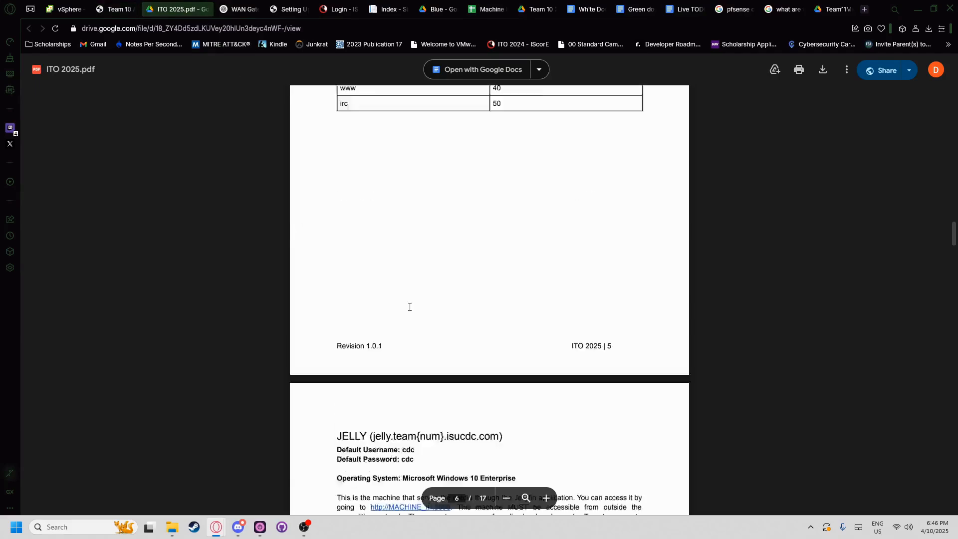
scroll(409, 306, up, 4)
scroll(436, 304, down, 10)
scroll(407, 225, up, 3)
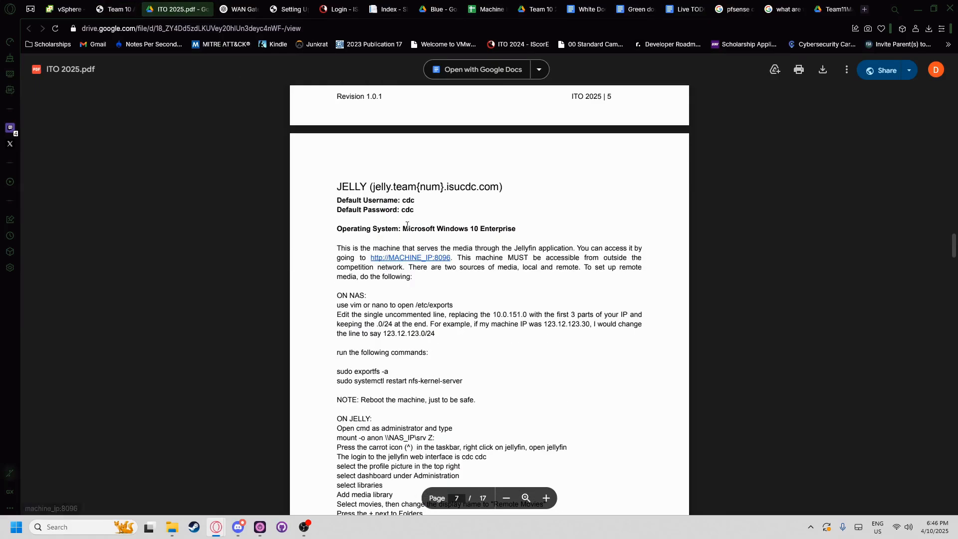
drag(336, 189, 504, 189)
click(499, 198)
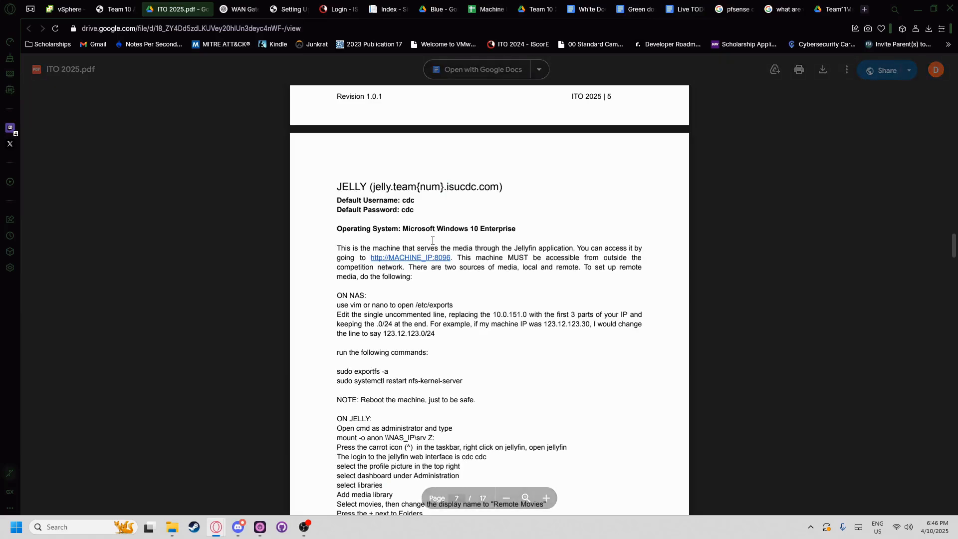
scroll(432, 240, up, 8)
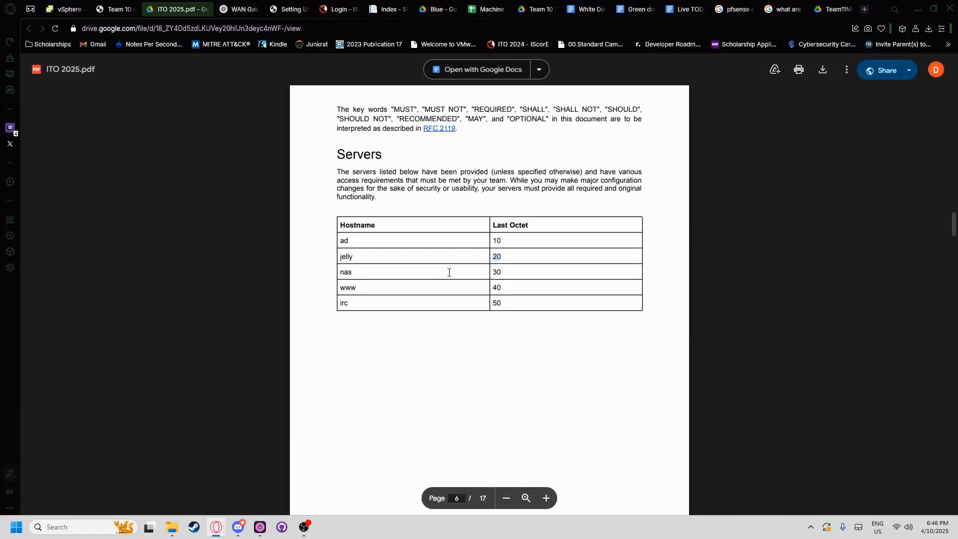
scroll(429, 245, down, 8)
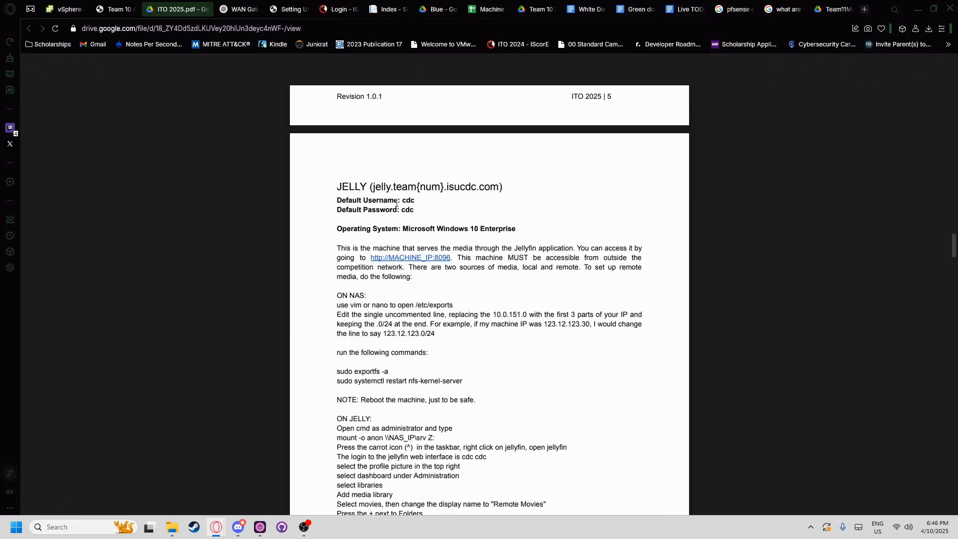
drag(332, 190, 486, 207)
click(398, 227)
scroll(370, 234, down, 2)
scroll(431, 217, up, 1)
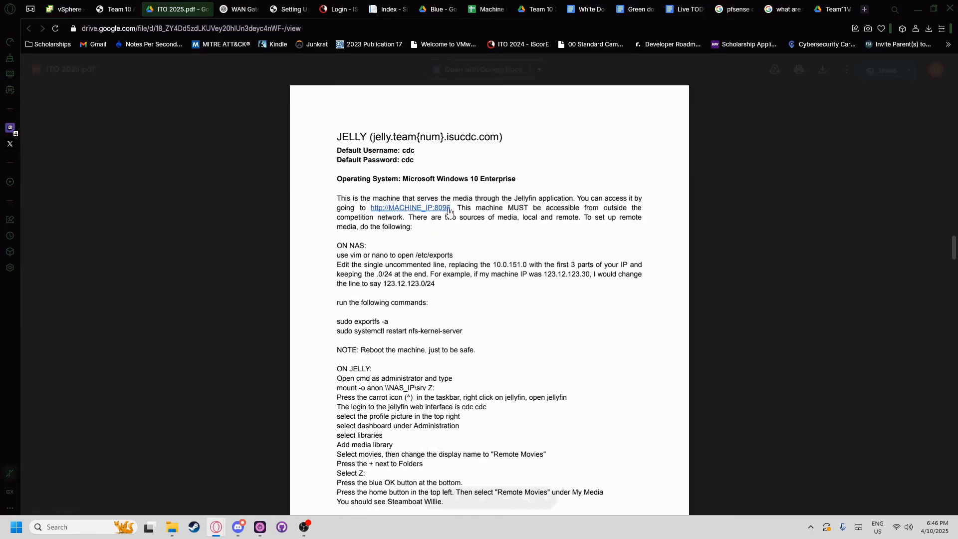
scroll(434, 220, down, 7)
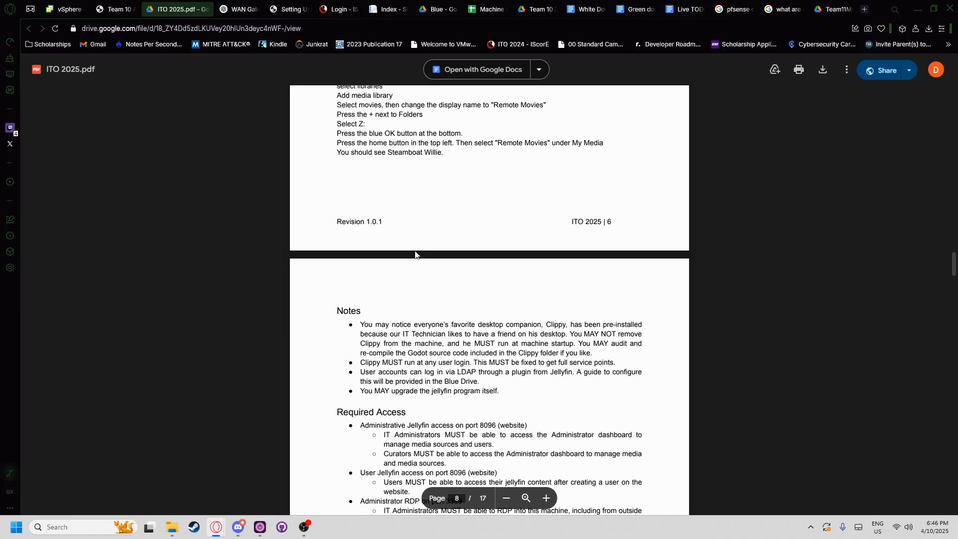
scroll(421, 252, down, 4)
triple_click(393, 208)
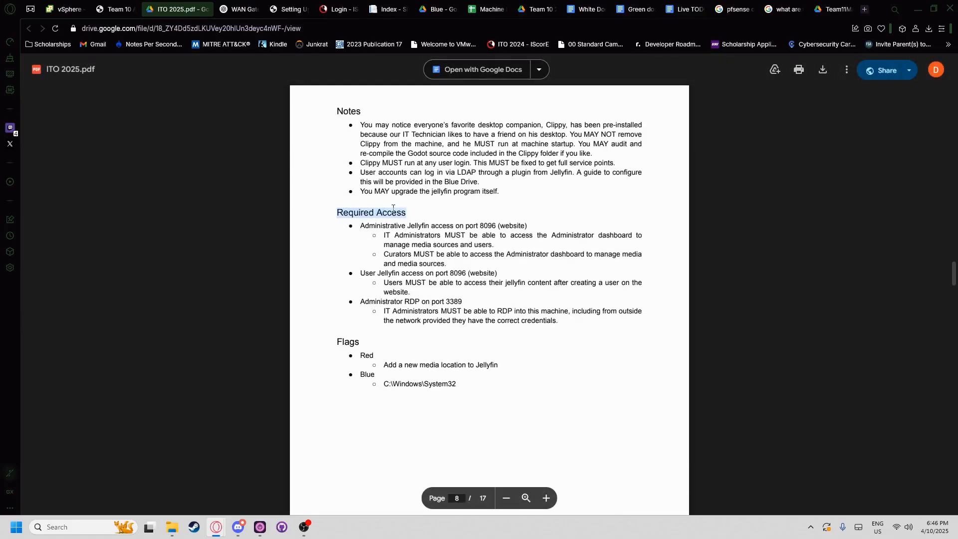
click(367, 211)
- Highlight the administrative Jellyfin access line requiring port 8096
drag(361, 226, 487, 224)
click(488, 225)
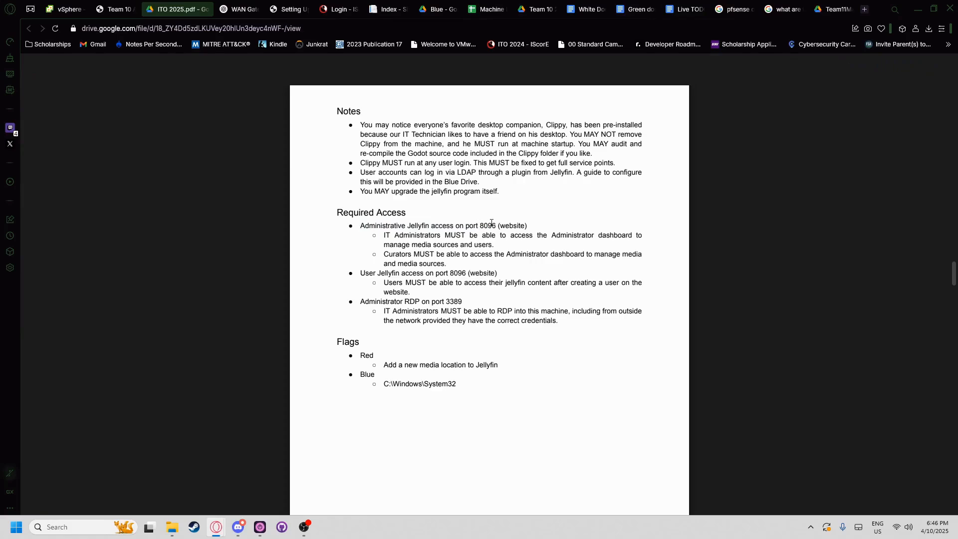
double_click(492, 225)
double_click(453, 236)
double_click(417, 235)
double_click(453, 236)
double_click(484, 225)
double_click(453, 235)
drag(360, 227, 528, 227)
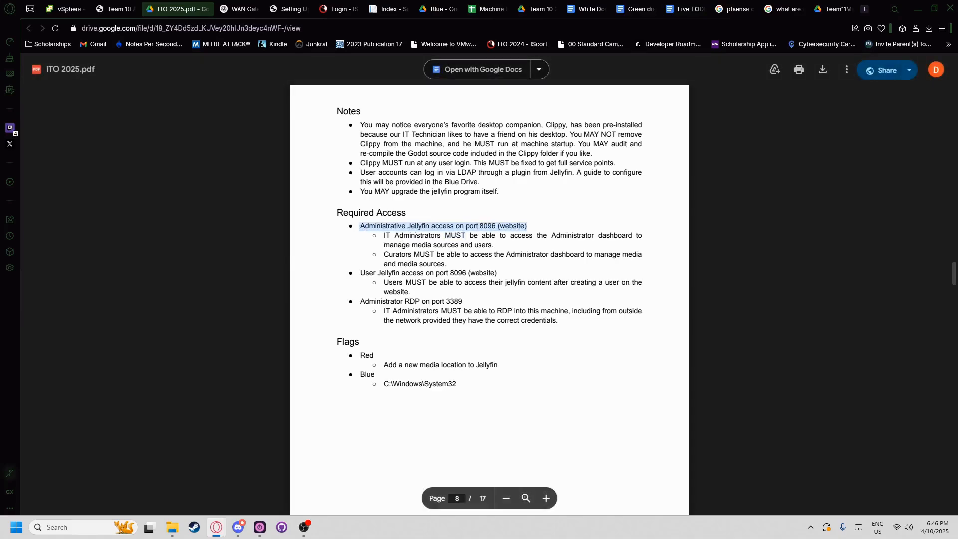
double_click(489, 225)
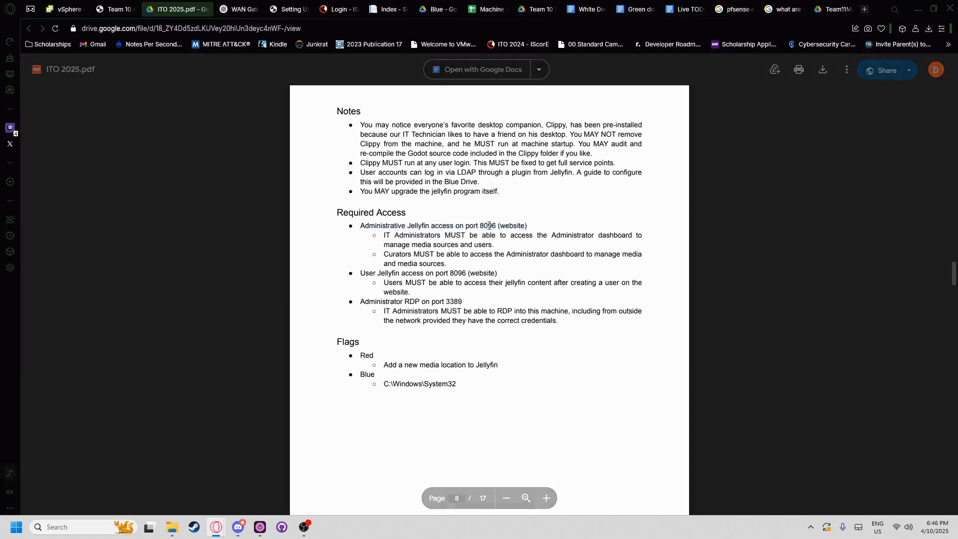
click(439, 223)
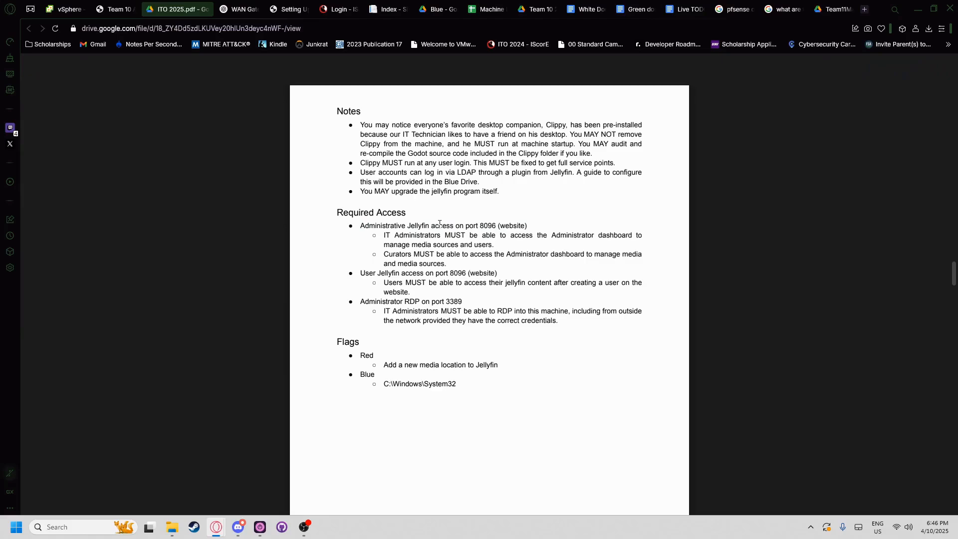
- Check the IT Administrators and Curators requirements and the user Jellyfin 8096 line
drag(390, 237, 441, 235)
click(393, 234)
drag(385, 236, 439, 235)
drag(384, 255, 412, 254)
click(414, 251)
drag(479, 227, 513, 222)
double_click(456, 273)
double_click(488, 225)
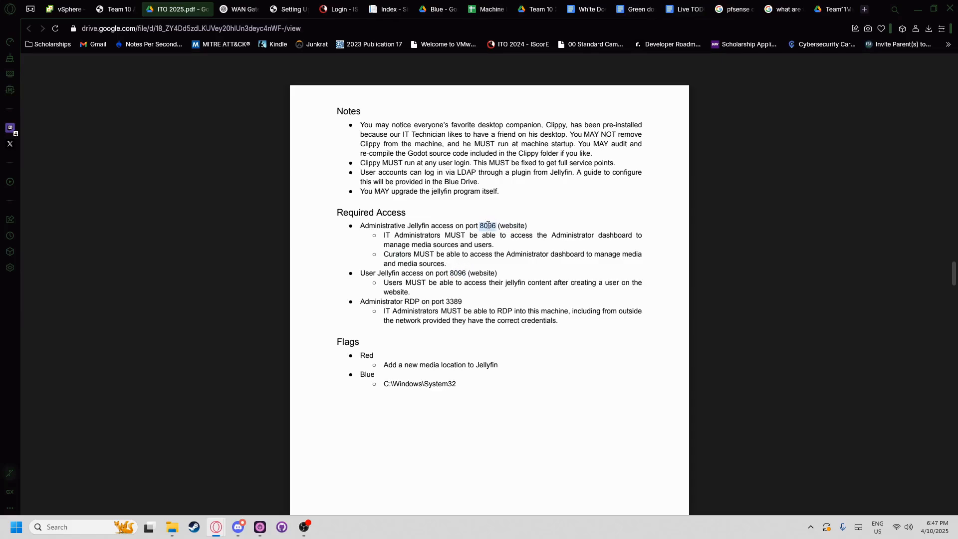
click(452, 272)
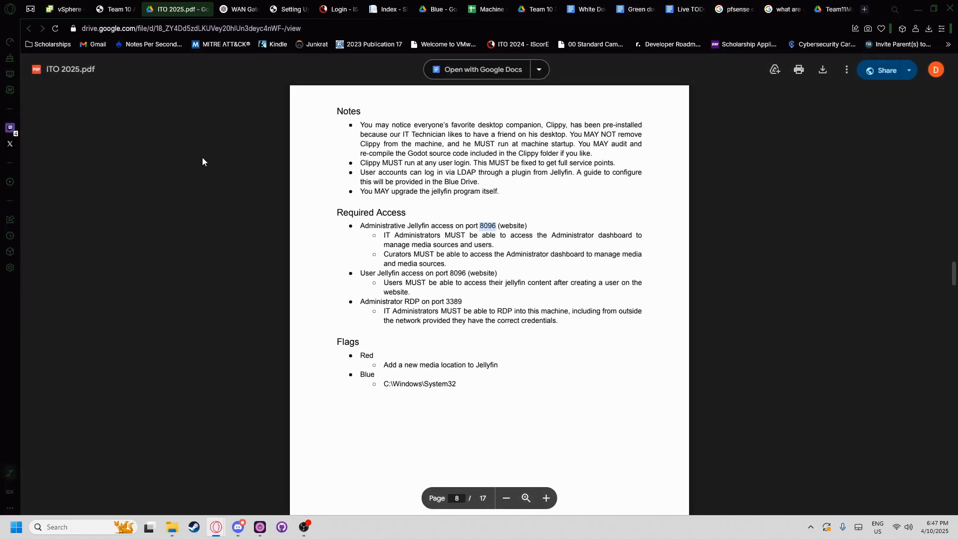
click(120, 9)
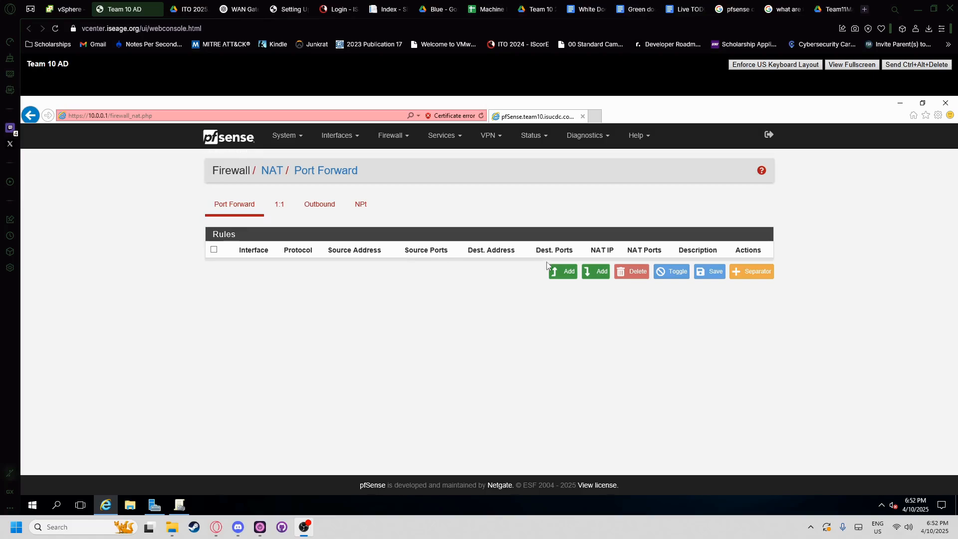
- Start a new port-forward rule with Interface left on WAN, then check the console's addresses
click(562, 271)
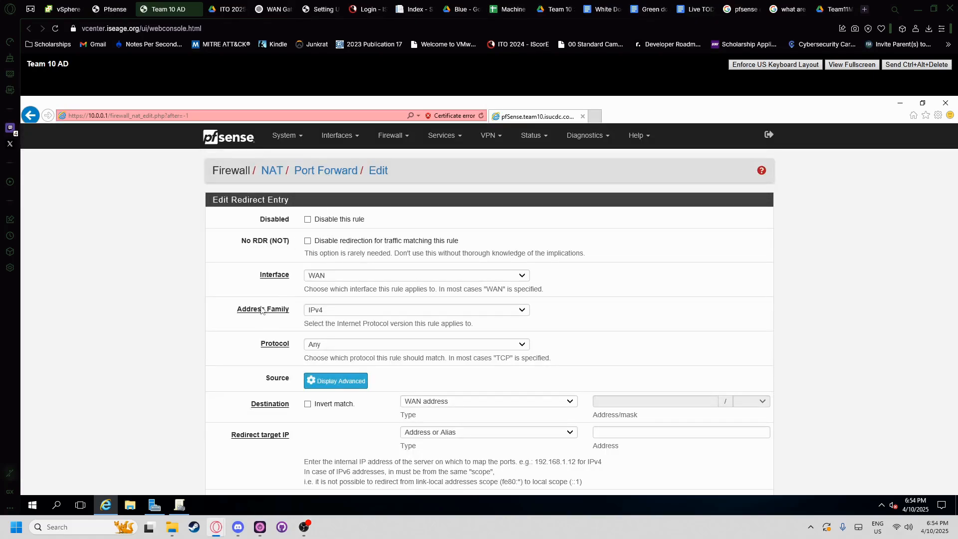
click(313, 281)
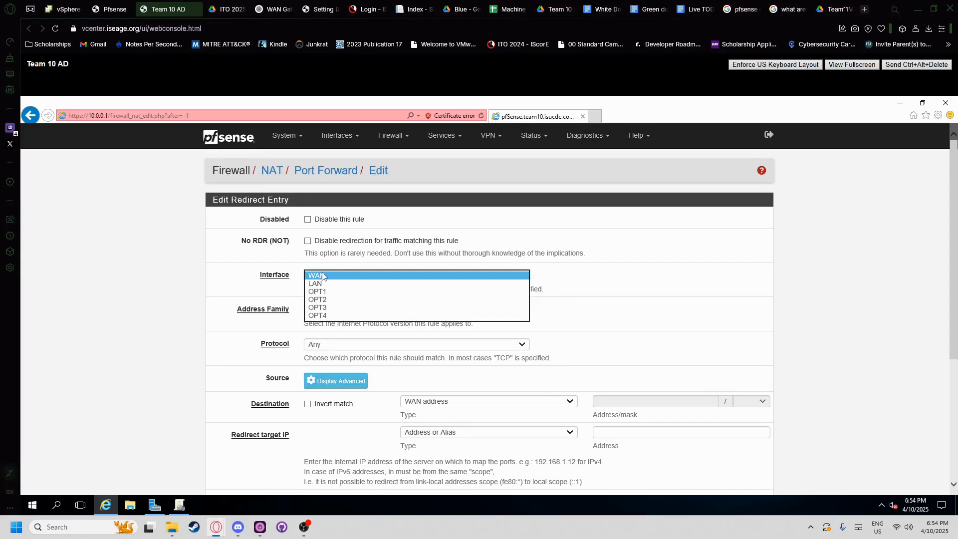
click(315, 285)
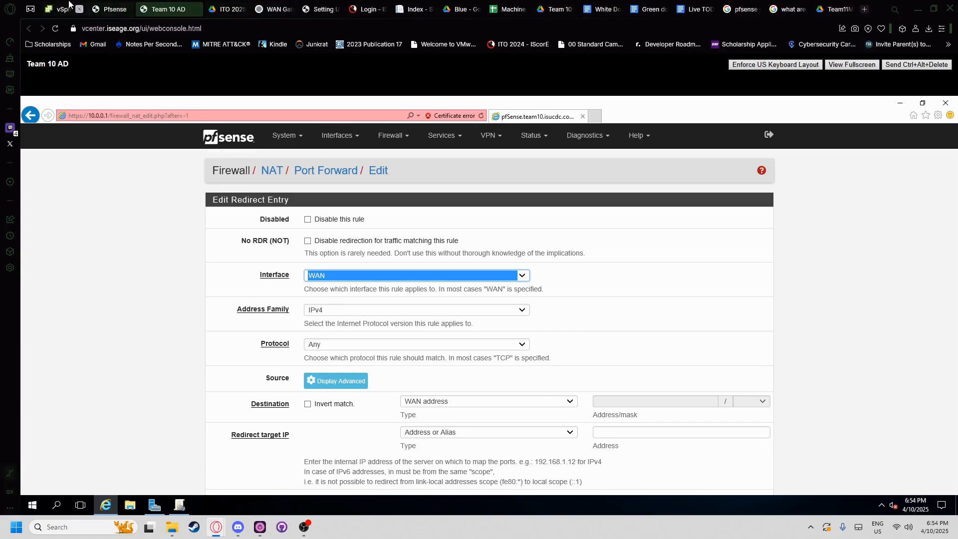
click(112, 9)
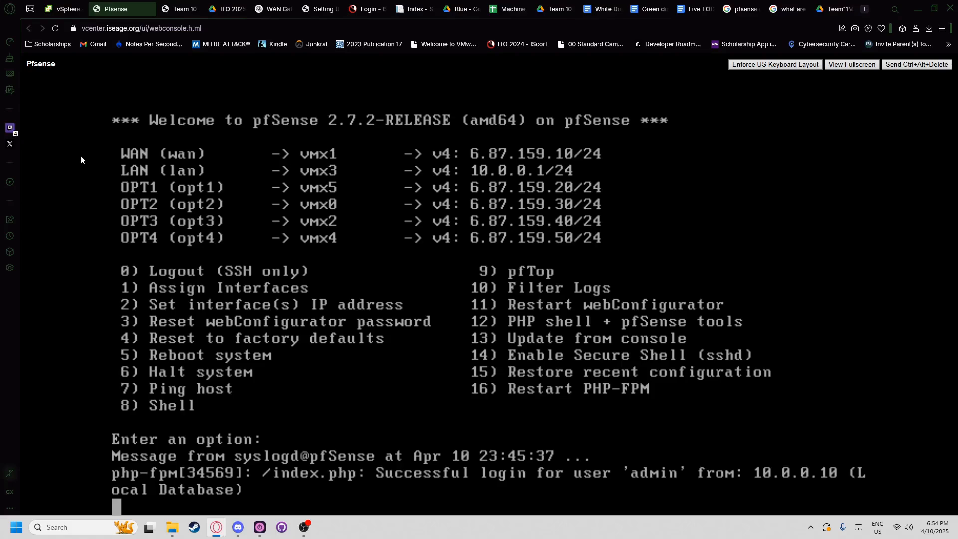
- Read the AD section's required RDP 3389 and LDAP 389 ports in the PDF
click(224, 9)
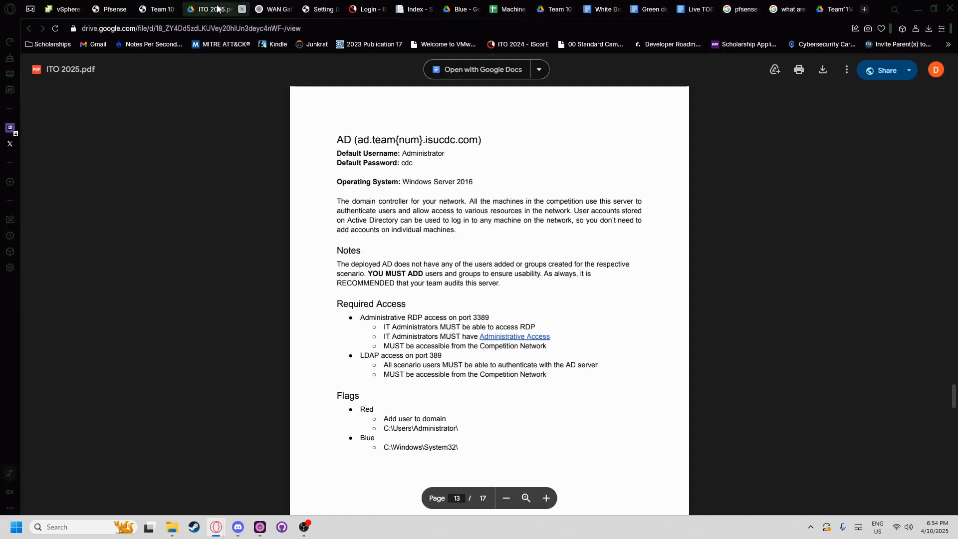
drag(325, 143, 519, 147)
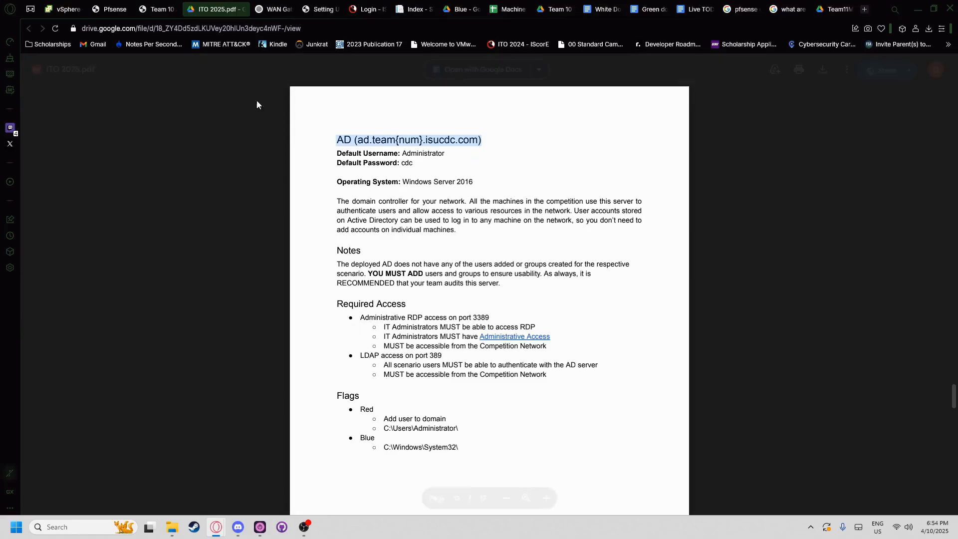
click(162, 9)
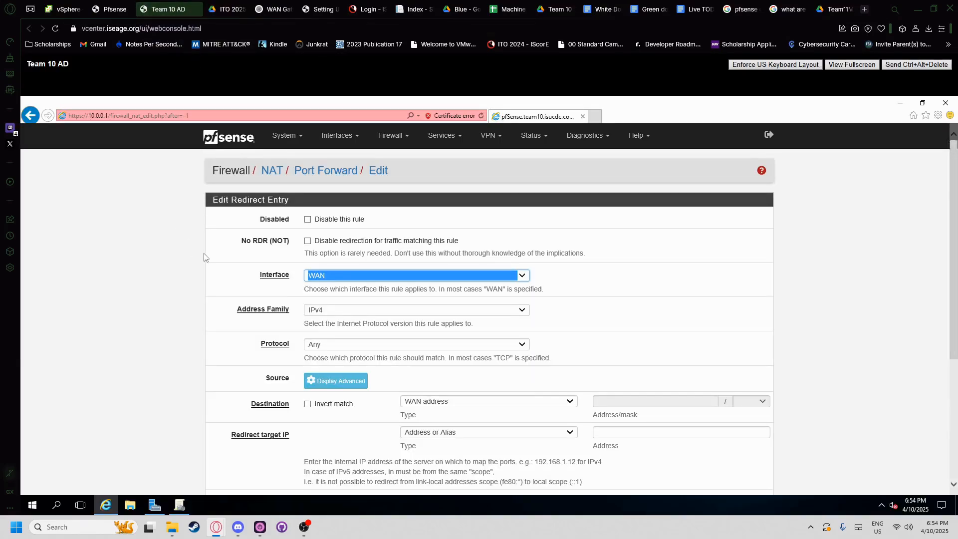
- Set the rule's protocol to TCP and keep WAN address as the destination
click(218, 276)
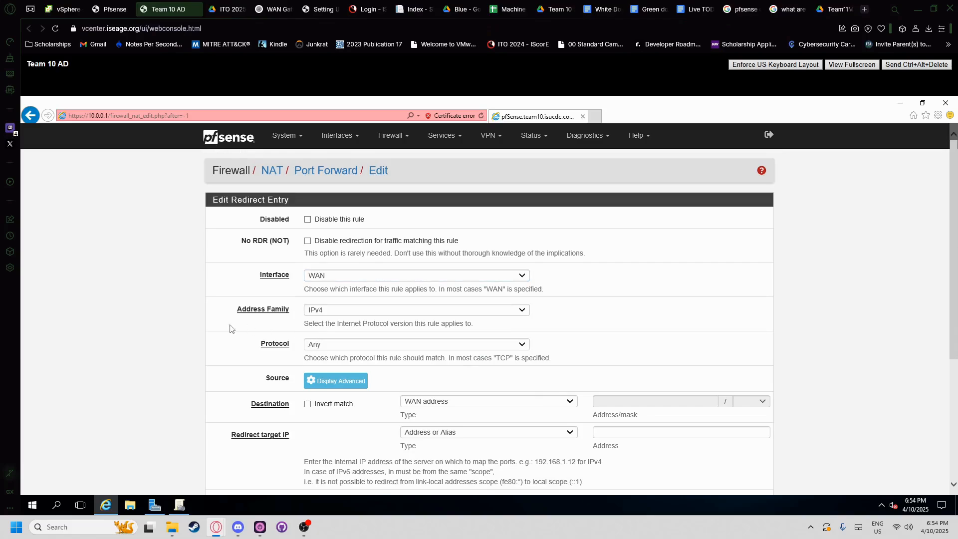
click(314, 349)
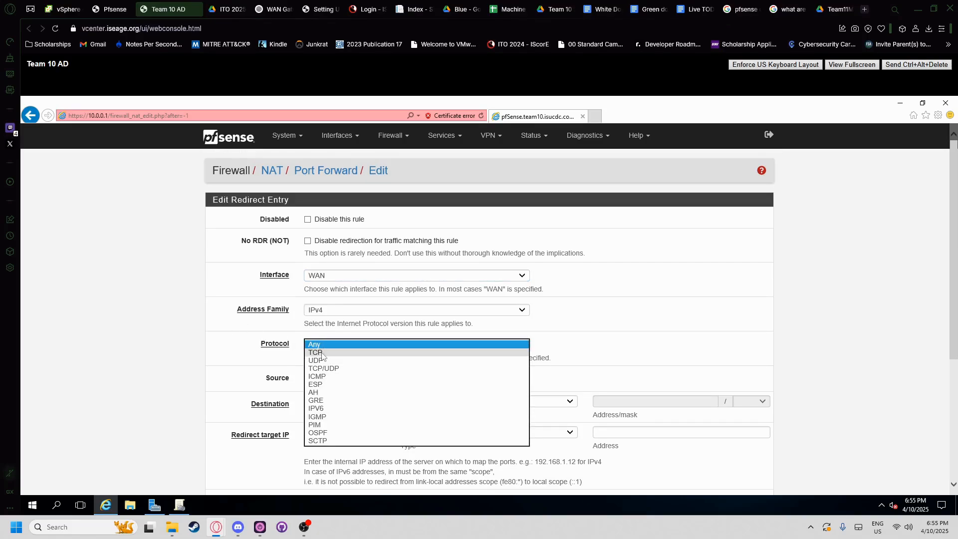
click(319, 358)
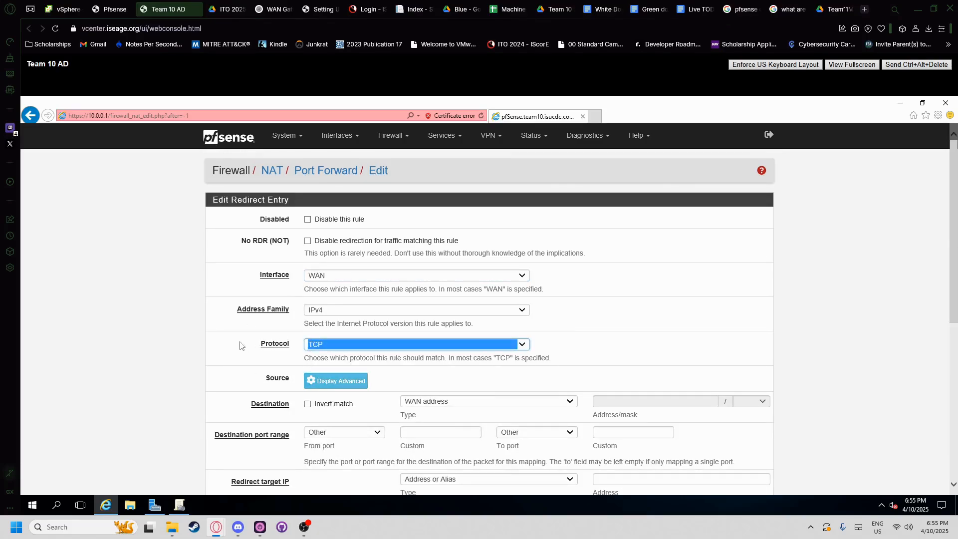
scroll(320, 345, down, 2)
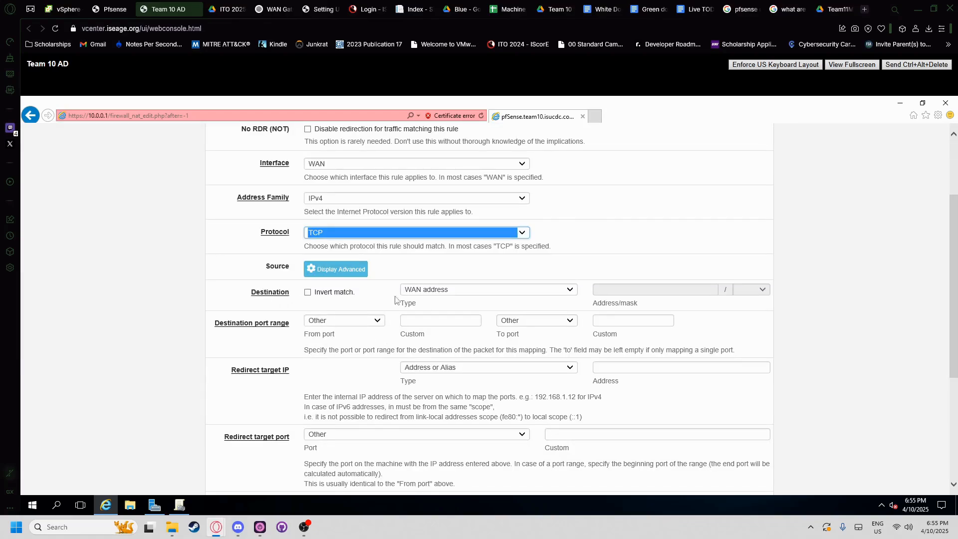
click(424, 292)
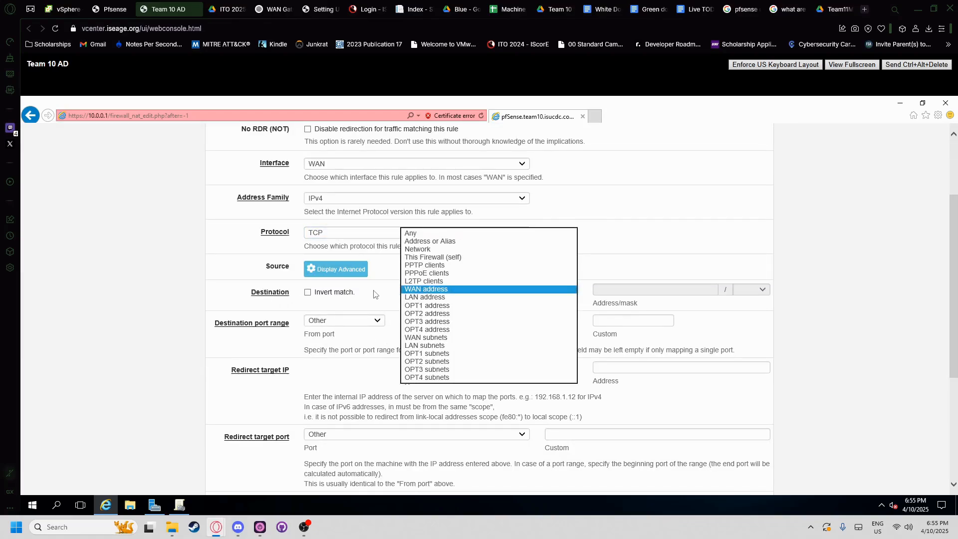
click(388, 288)
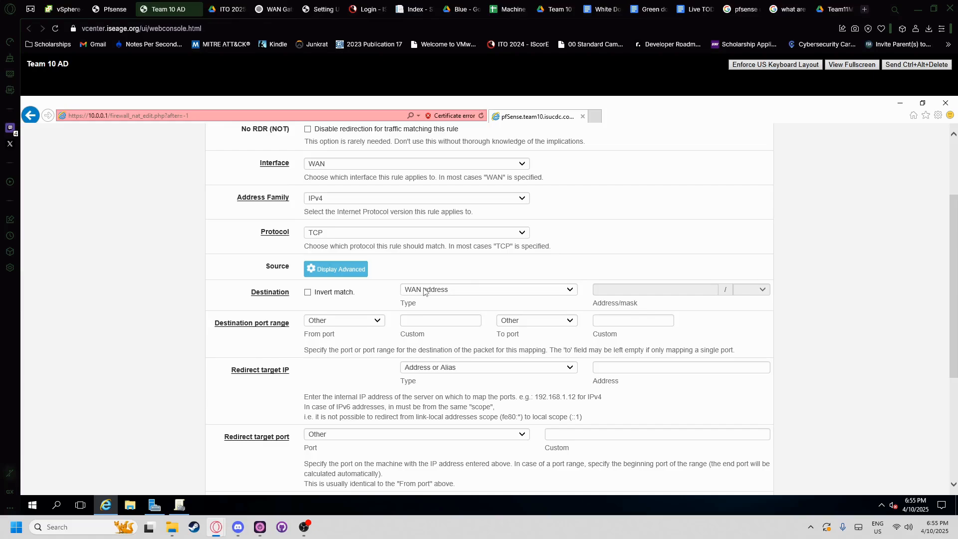
click(104, 9)
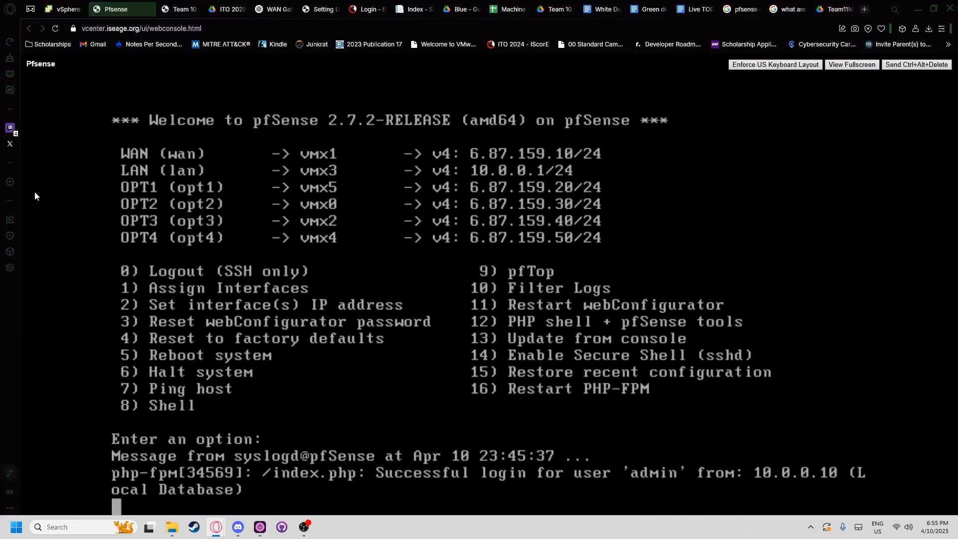
click(182, 9)
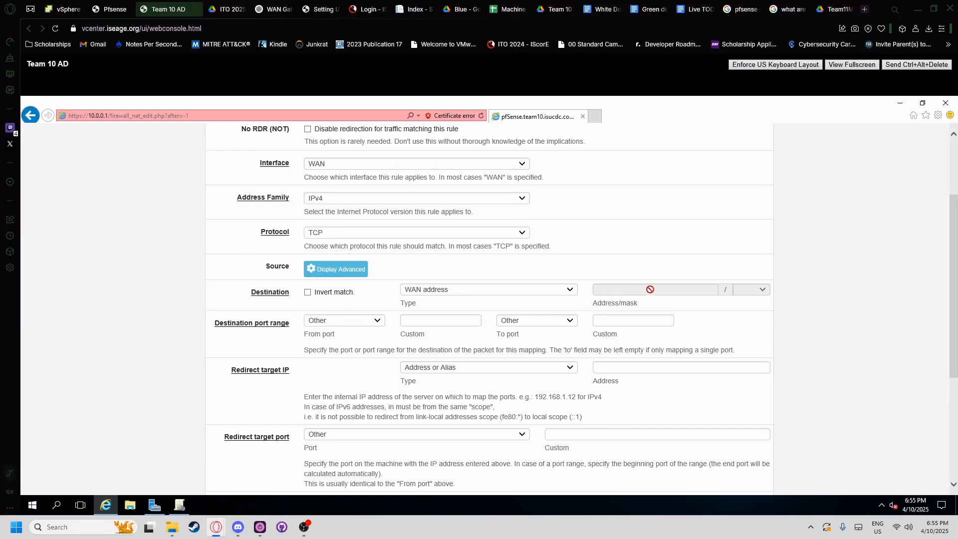
- Set the destination port range to MS RDP after checking the PDF's required ports
click(344, 320)
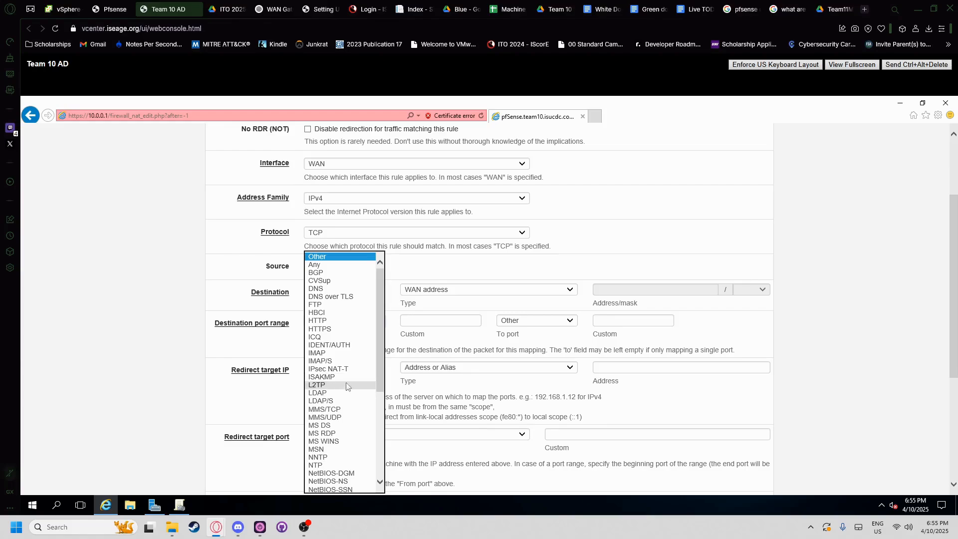
click(219, 9)
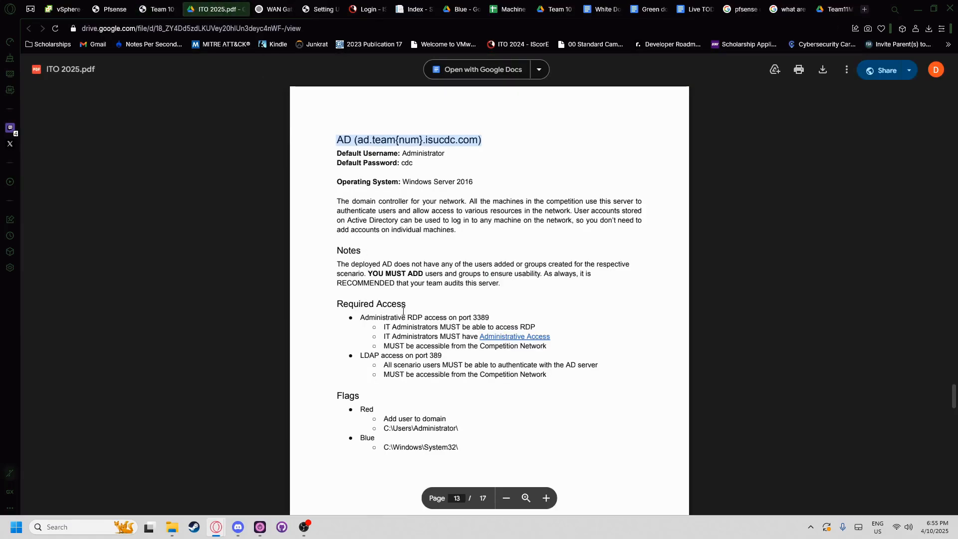
click(158, 9)
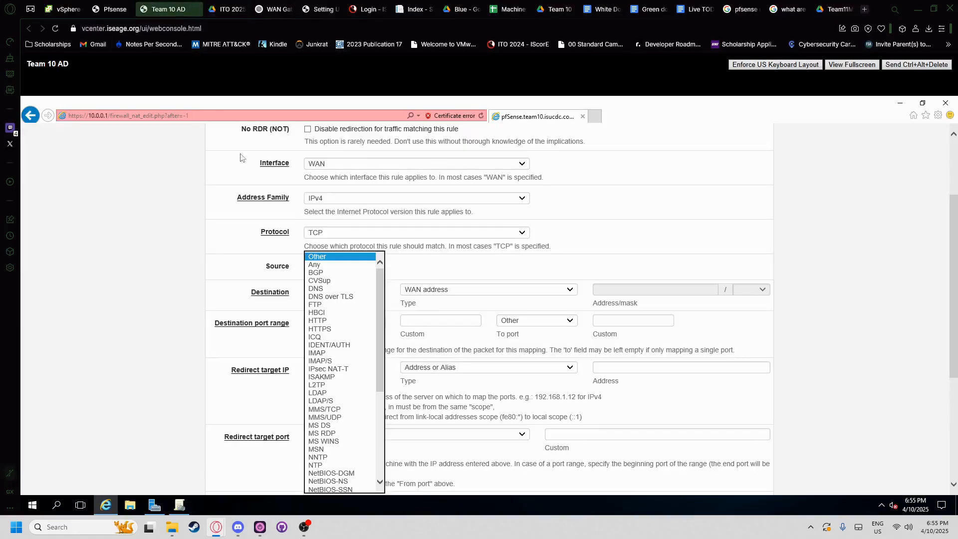
scroll(319, 401, down, 1)
scroll(320, 400, down, 6)
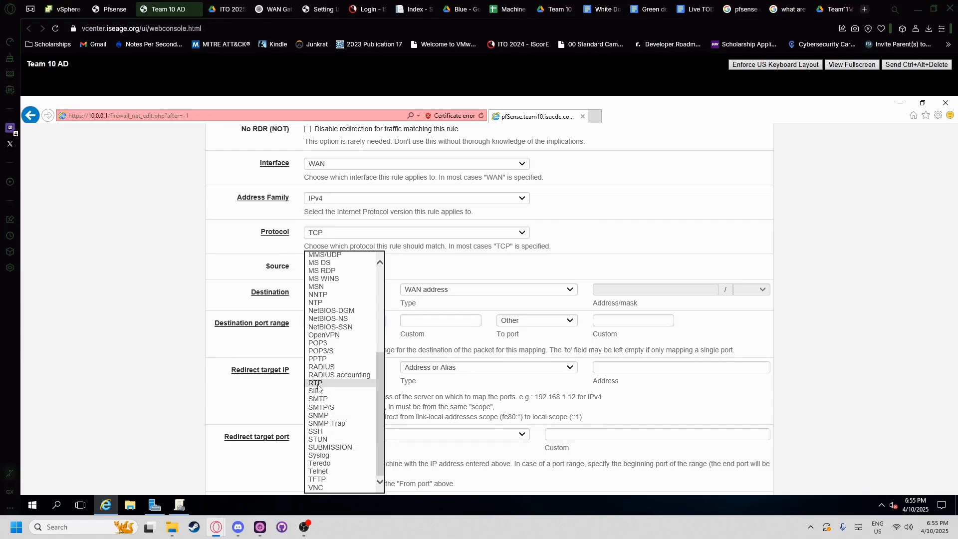
scroll(327, 321, up, 1)
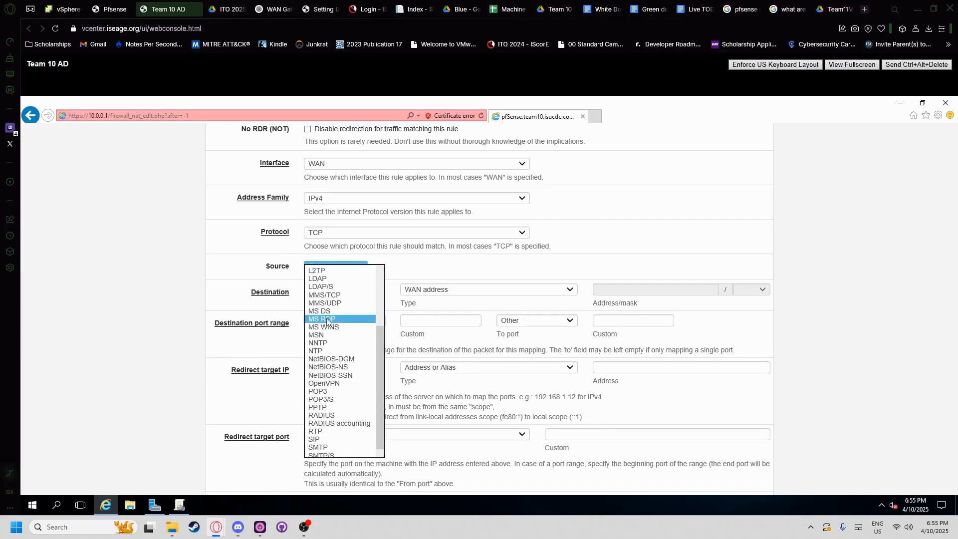
click(327, 319)
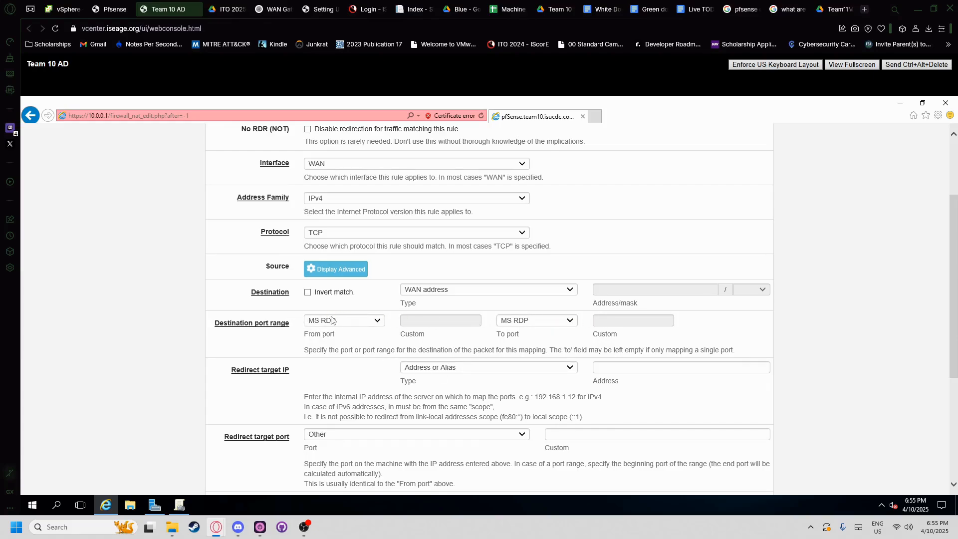
click(359, 321)
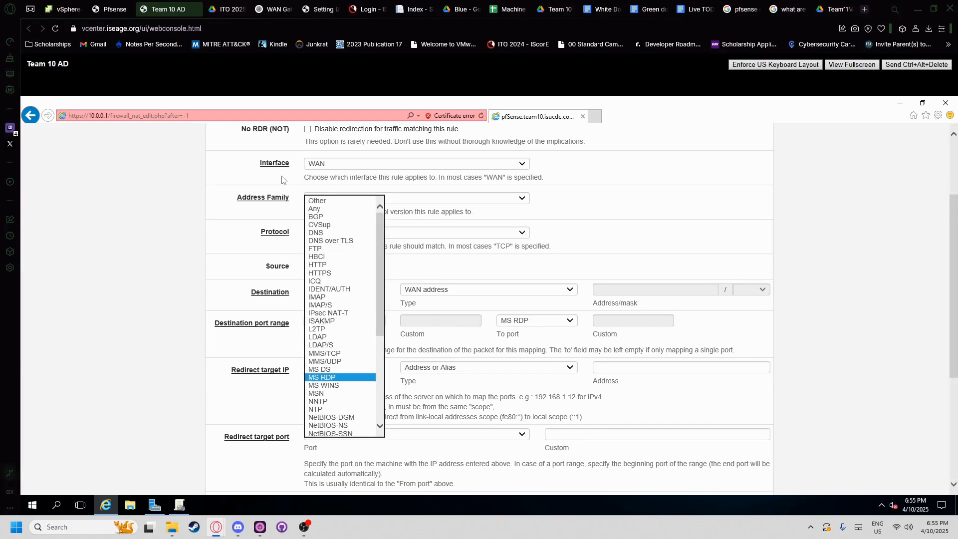
click(226, 9)
- Search Google for 'ms rdp port number' to confirm RDP uses TCP 3389
double_click(486, 316)
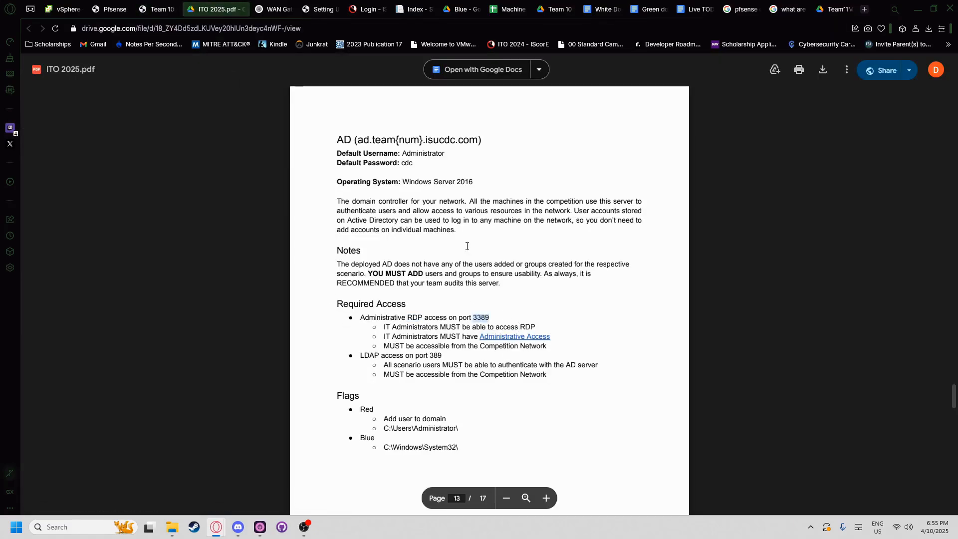
key(ctrl+t)
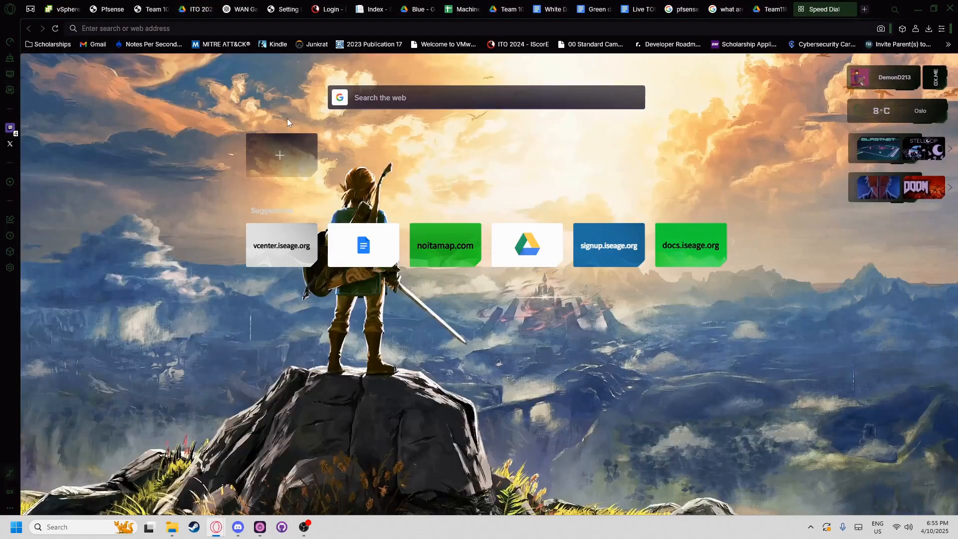
text(ms rdp port number)
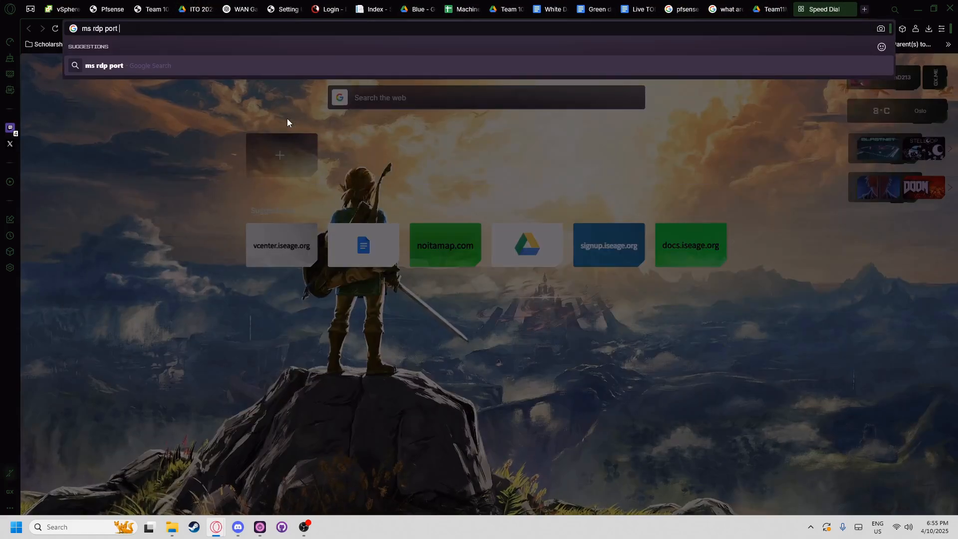
key(Return)
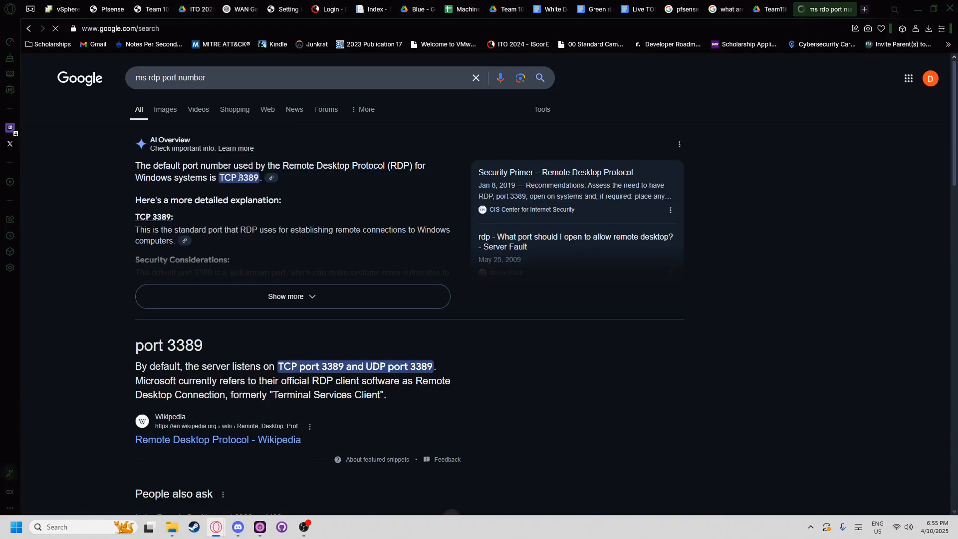
drag(260, 179, 215, 181)
key(ctrl+w)
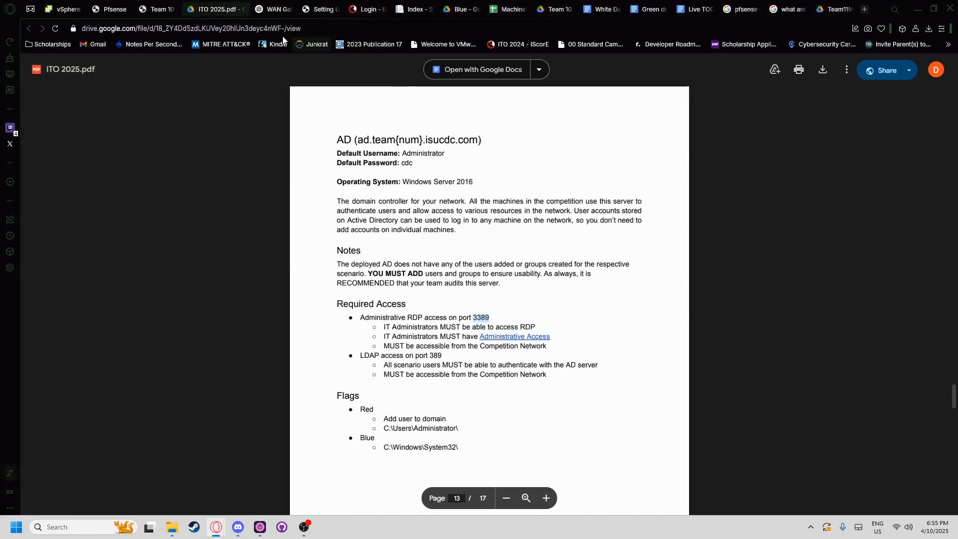
click(174, 9)
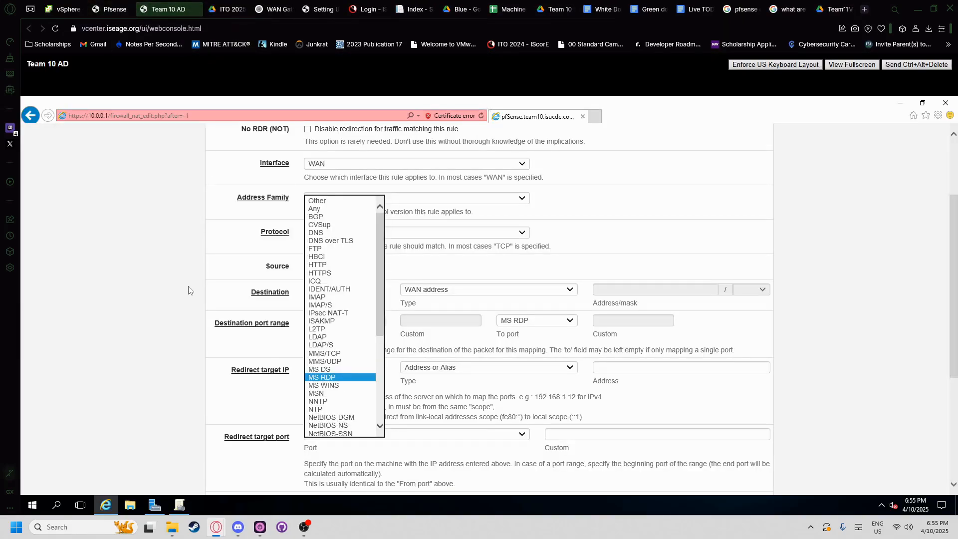
- Keep MS RDP as the from port and Address or Alias as the redirect type, entering 10.0.0
click(322, 377)
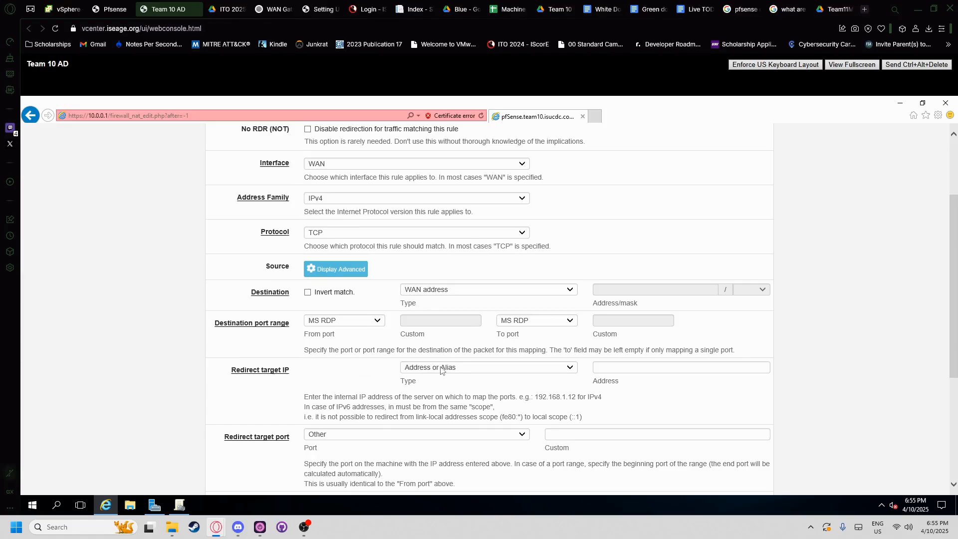
click(441, 368)
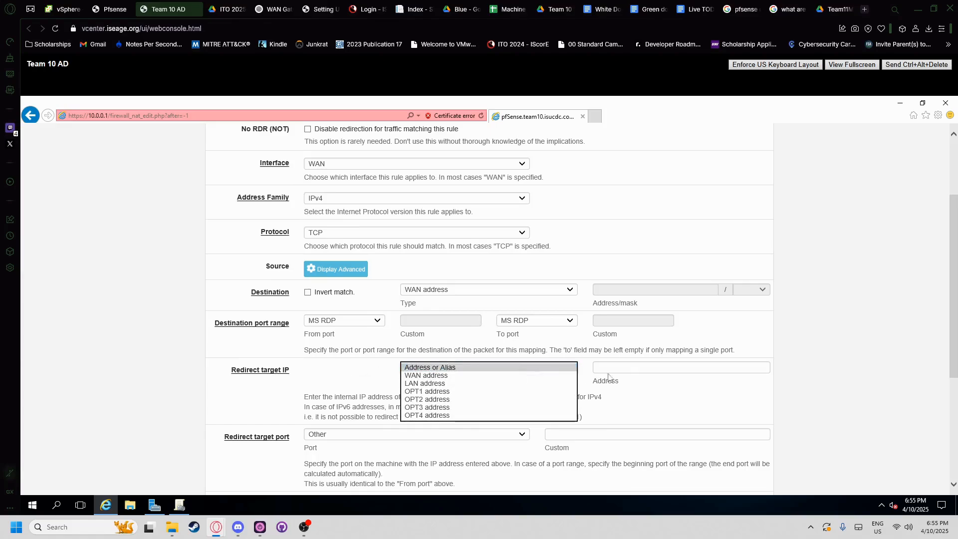
click(608, 376)
click(633, 366)
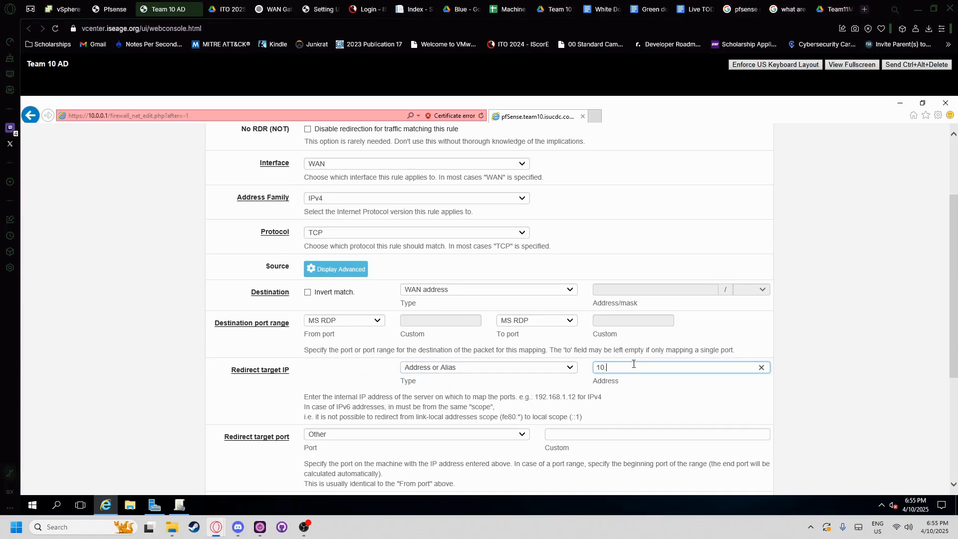
text(10.0.0.10)
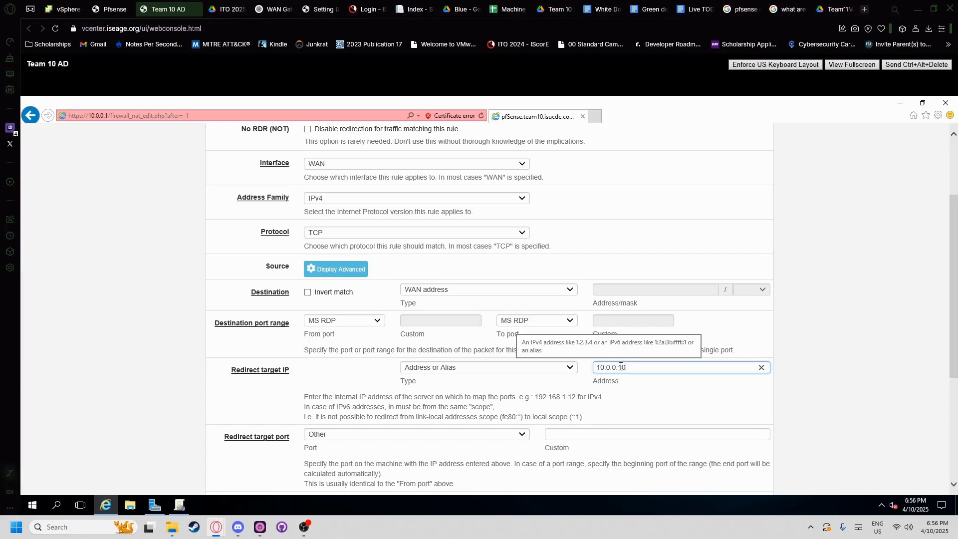
click(598, 367)
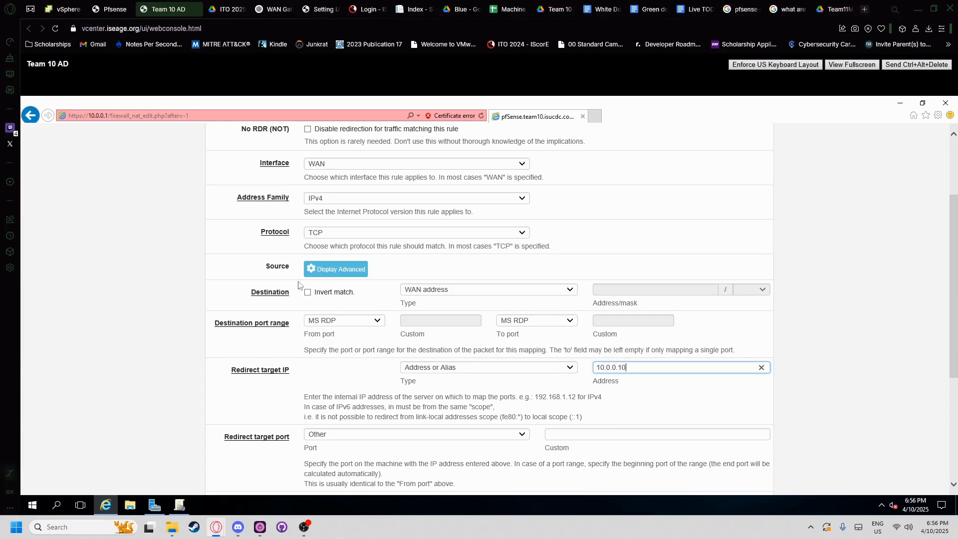
- Confirm Team 10 AD's IP 10.0.0.10 on its vSphere Summary, then return to the rule form
click(75, 9)
click(133, 302)
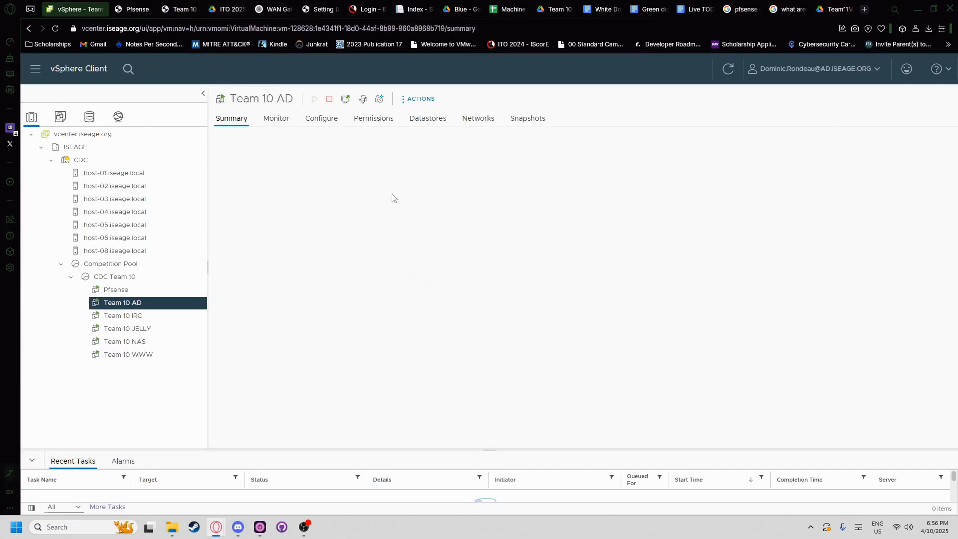
double_click(397, 206)
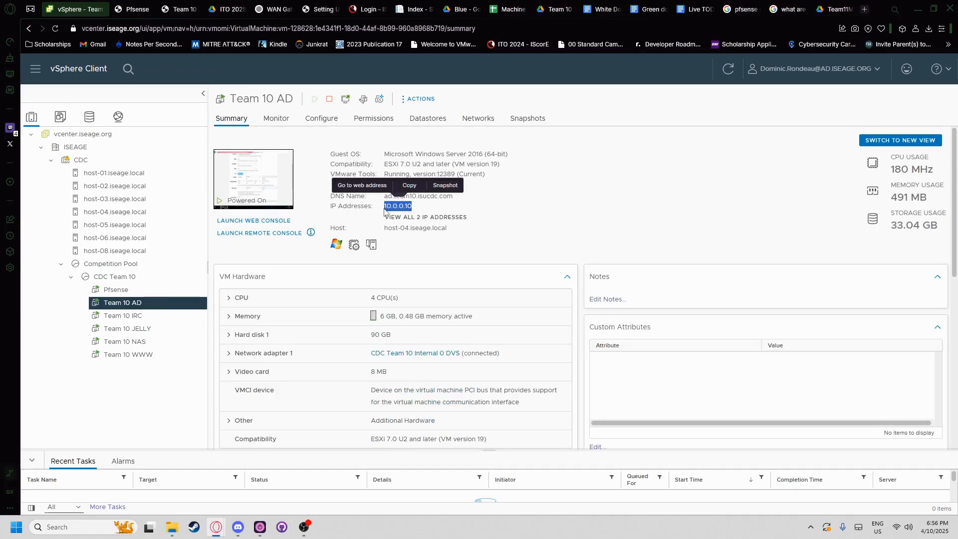
click(141, 5)
click(177, 6)
- Set the redirect target port to MS RDP
scroll(388, 393, down, 2)
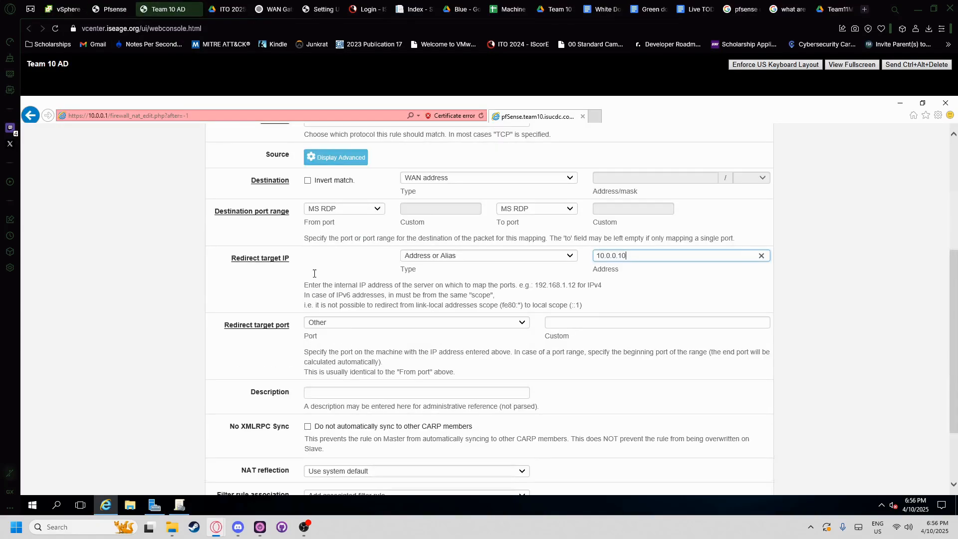
click(351, 329)
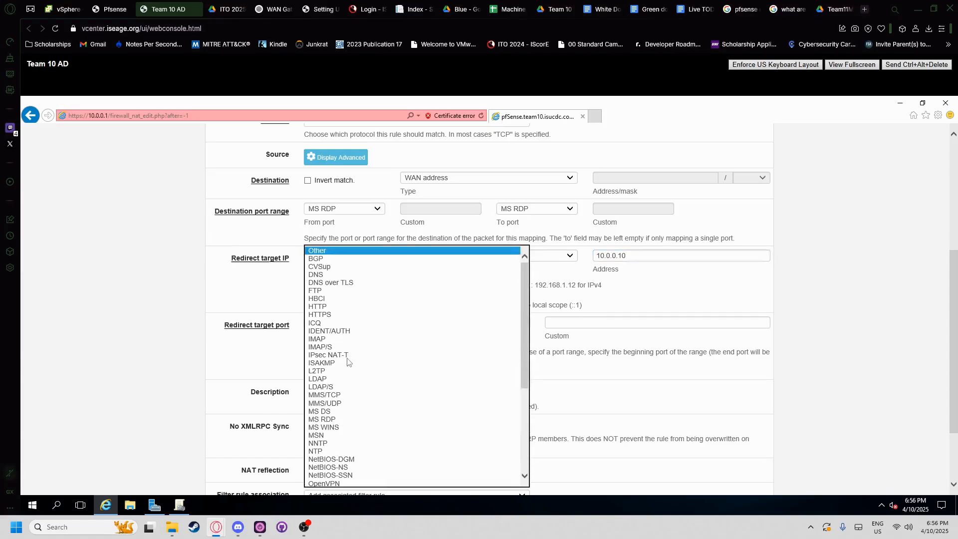
click(329, 414)
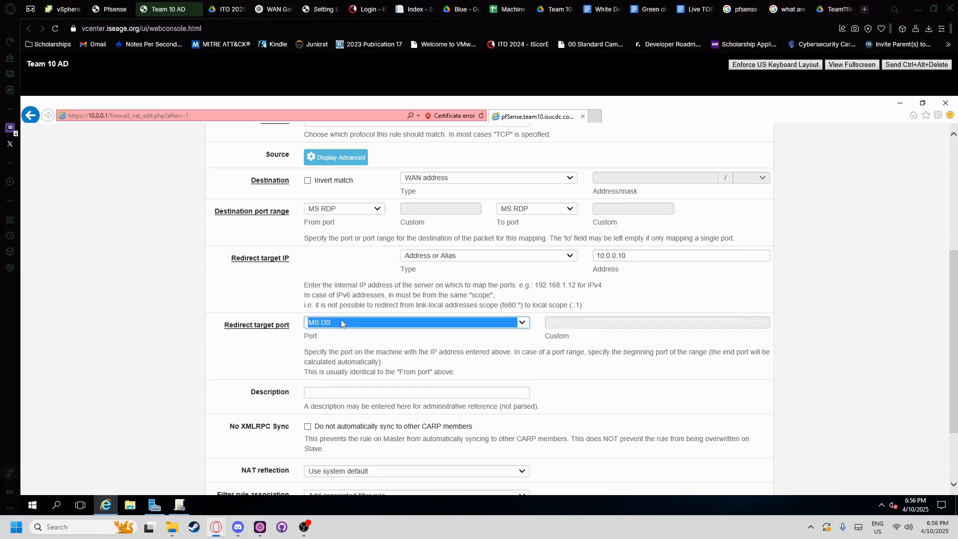
click(341, 319)
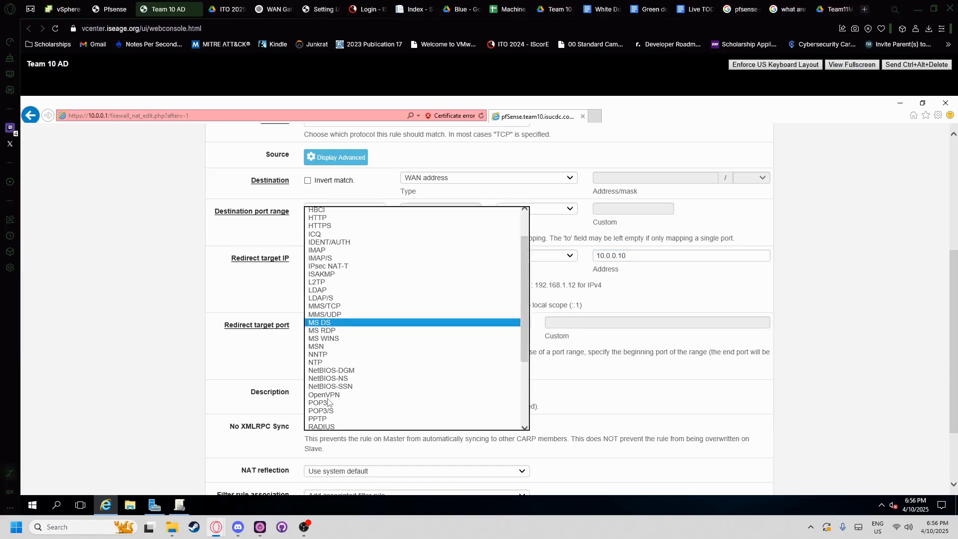
click(324, 331)
- Review the rule form and the ITO 2025 PDF requirements before writing the description
click(336, 394)
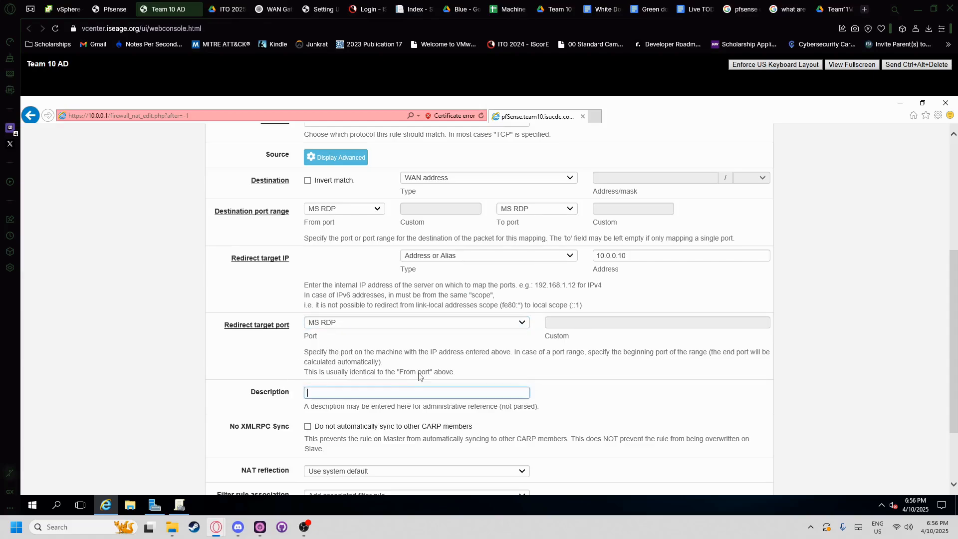
click(462, 332)
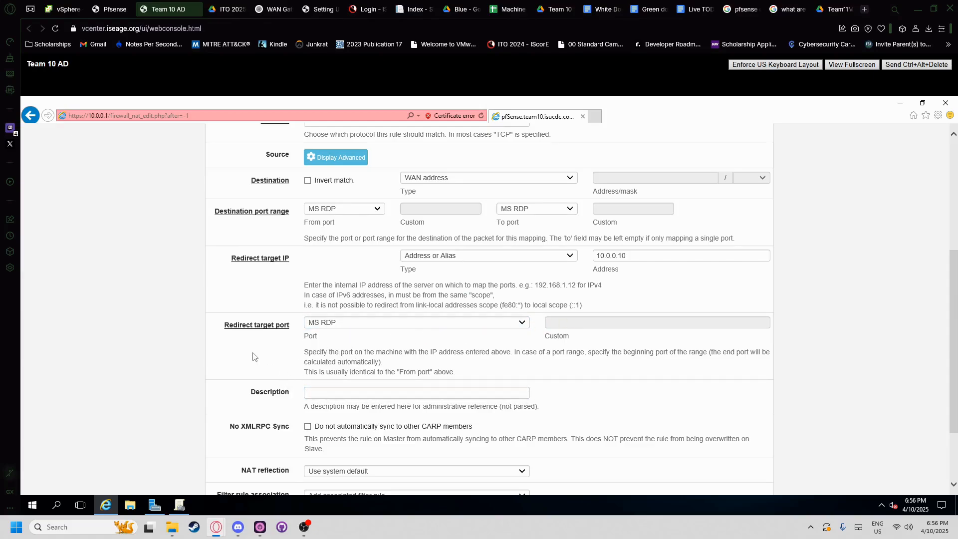
scroll(219, 368, down, 2)
scroll(239, 370, up, 1)
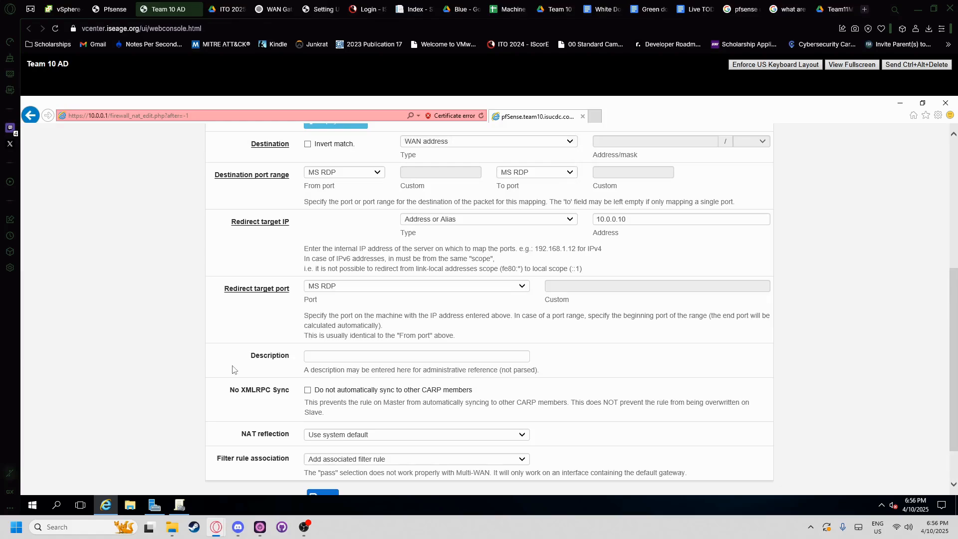
scroll(222, 369, up, 4)
scroll(242, 369, down, 3)
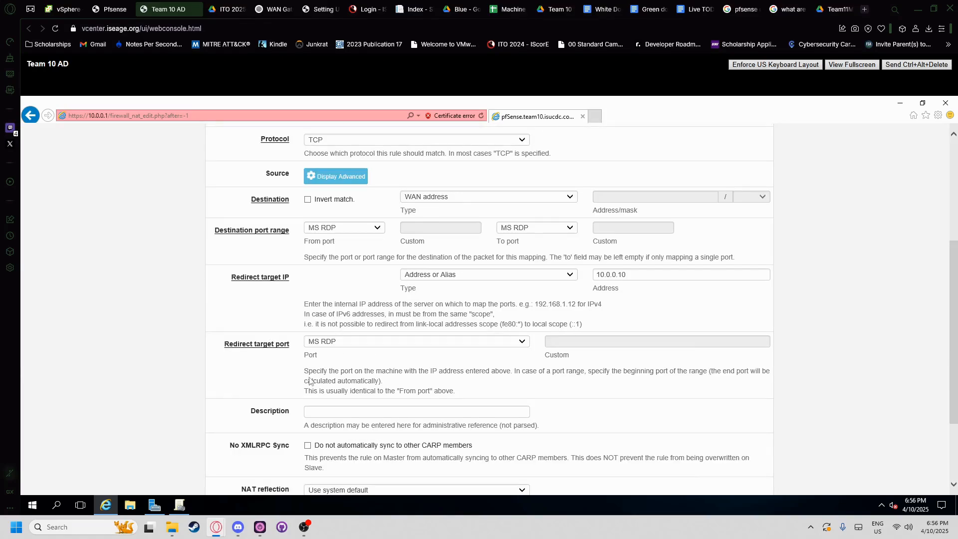
click(359, 410)
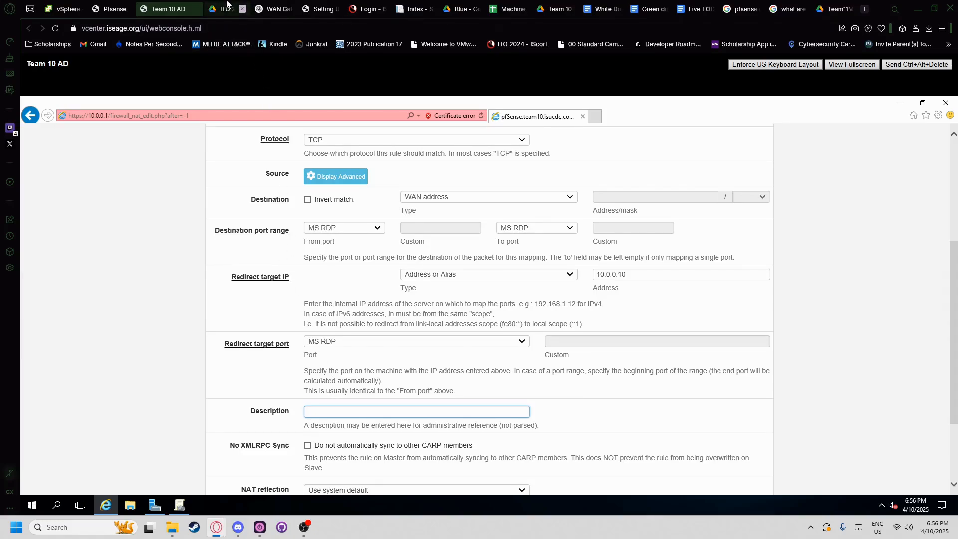
click(226, 6)
click(167, 9)
scroll(290, 353, up, 4)
scroll(287, 331, down, 5)
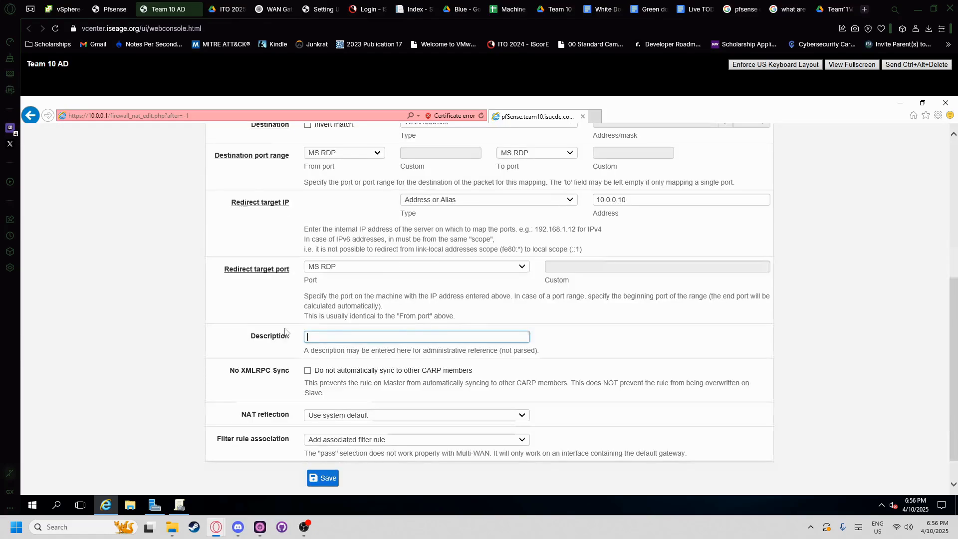
scroll(278, 336, up, 5)
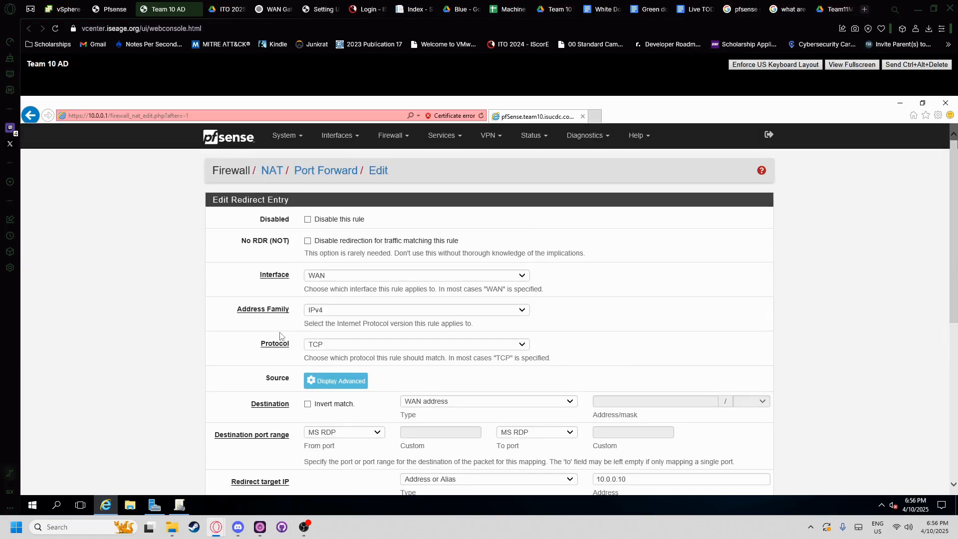
scroll(280, 335, down, 5)
- Enter the description 'RDP Acess on port 3389 for AD box' and save the rule
click(217, 7)
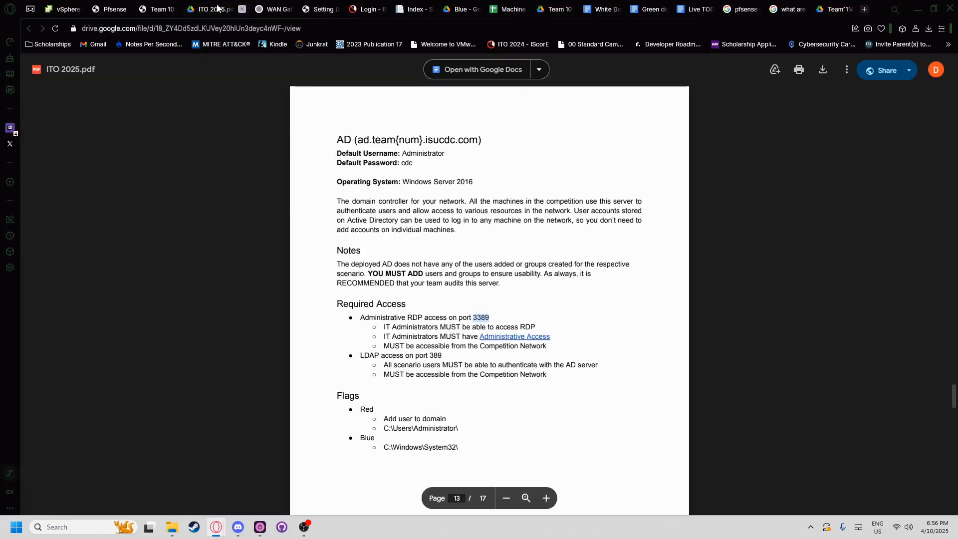
key(ctrl+Tab)
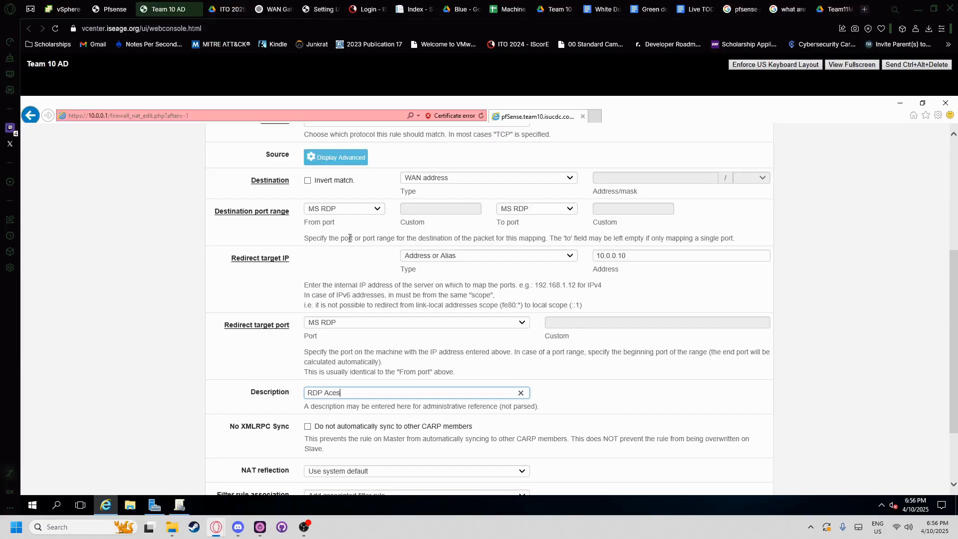
text(t)
key(ctrl+Tab)
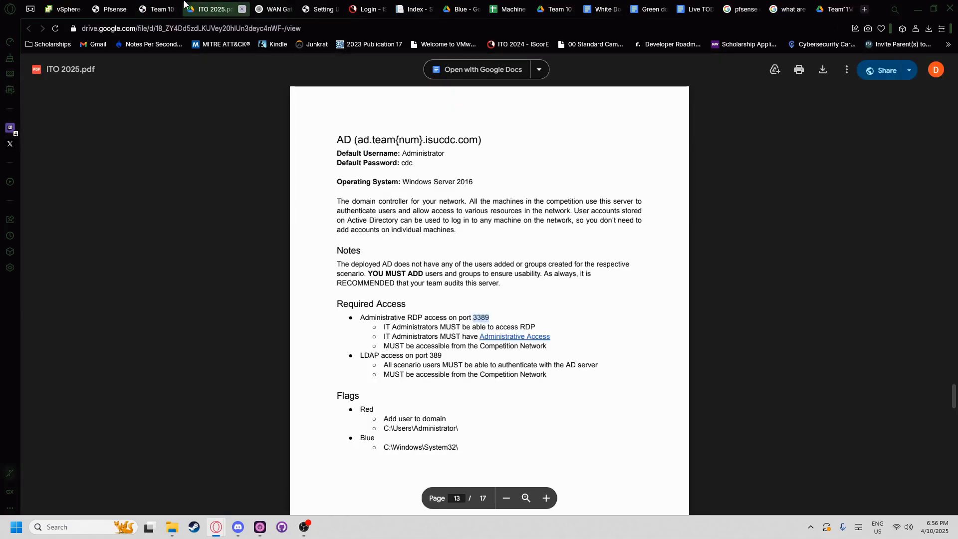
key(ctrl+shift+Tab)
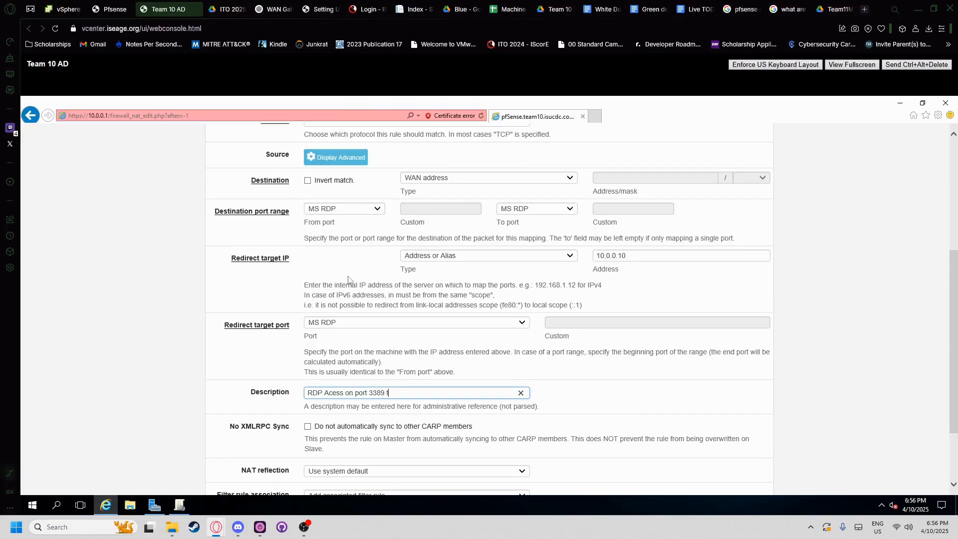
text(3389 for AD )
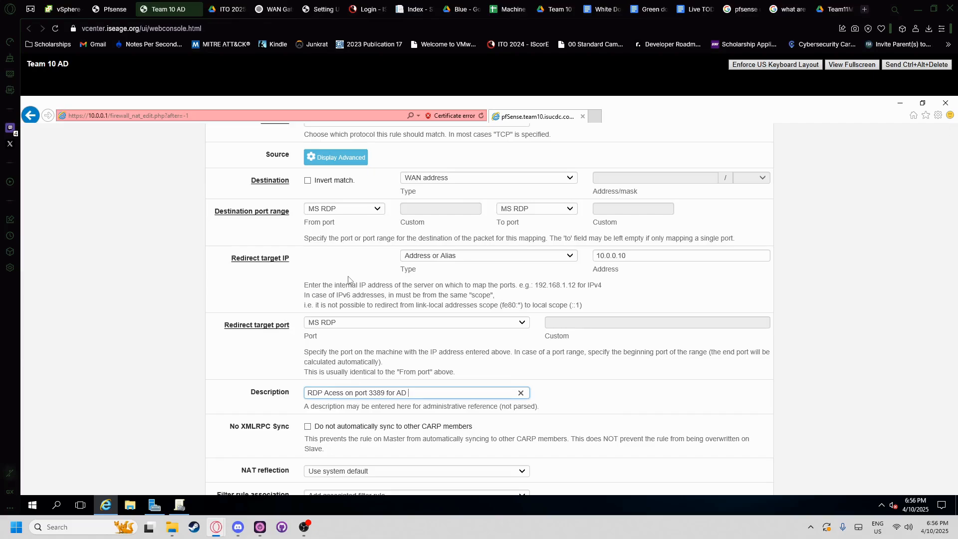
text(box)
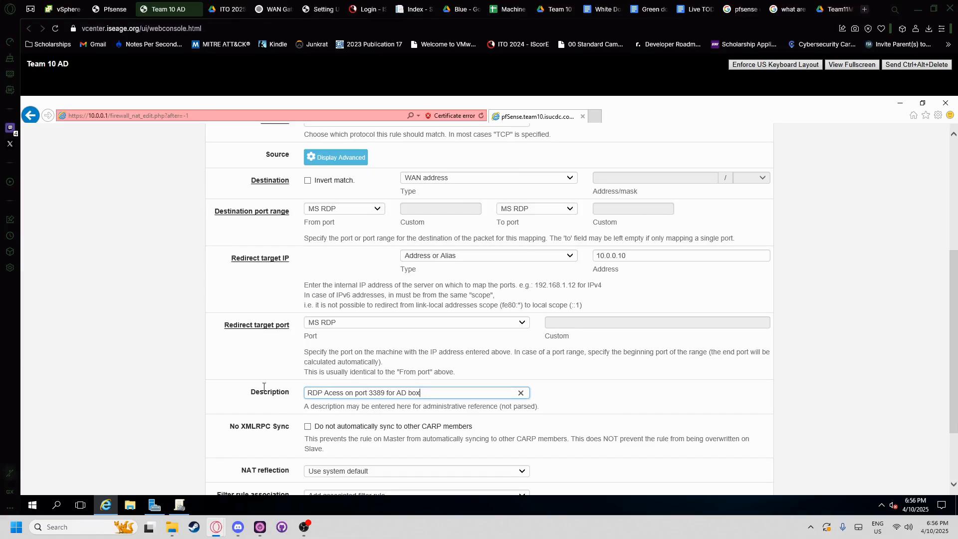
scroll(264, 355, down, 3)
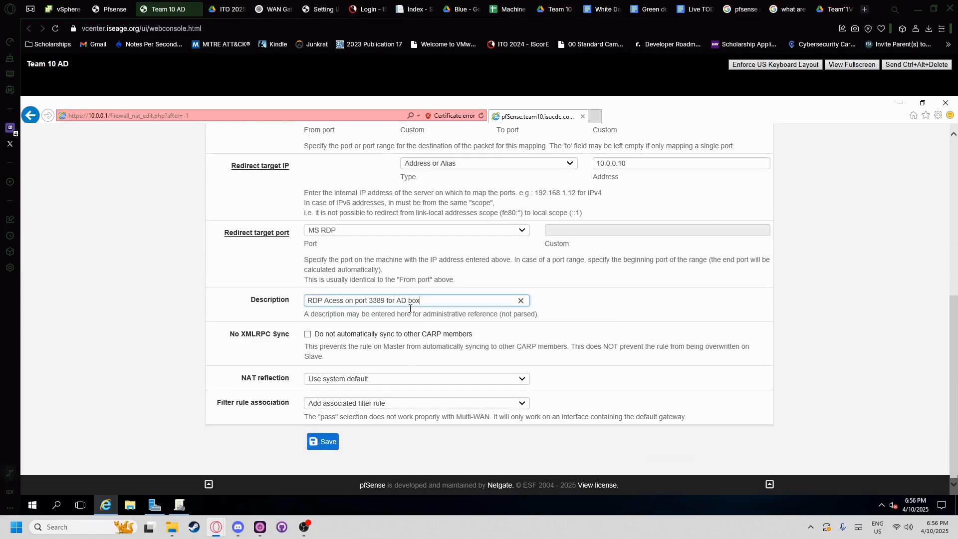
click(319, 447)
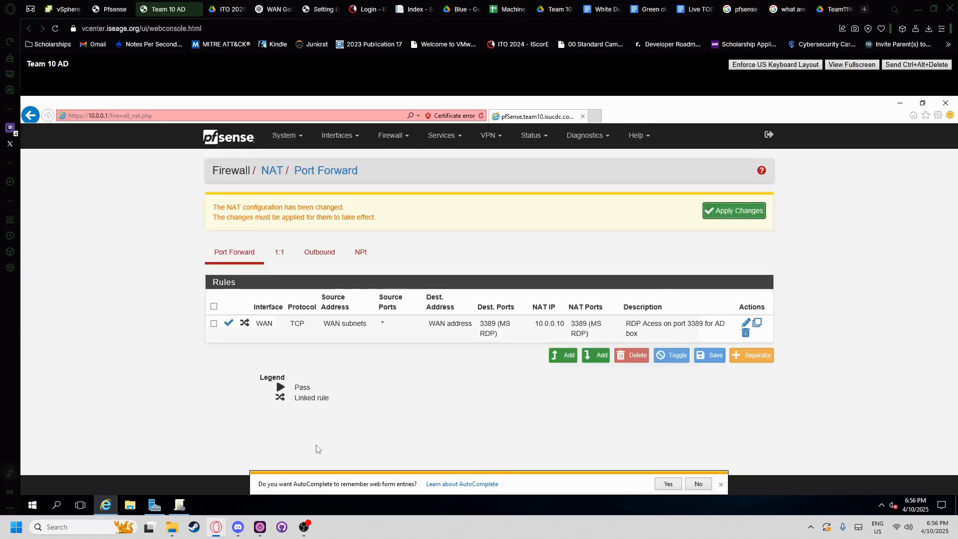
- Glance at the AD VM's vSphere summary and the pfSense console, then return to the Port Forward list
click(63, 9)
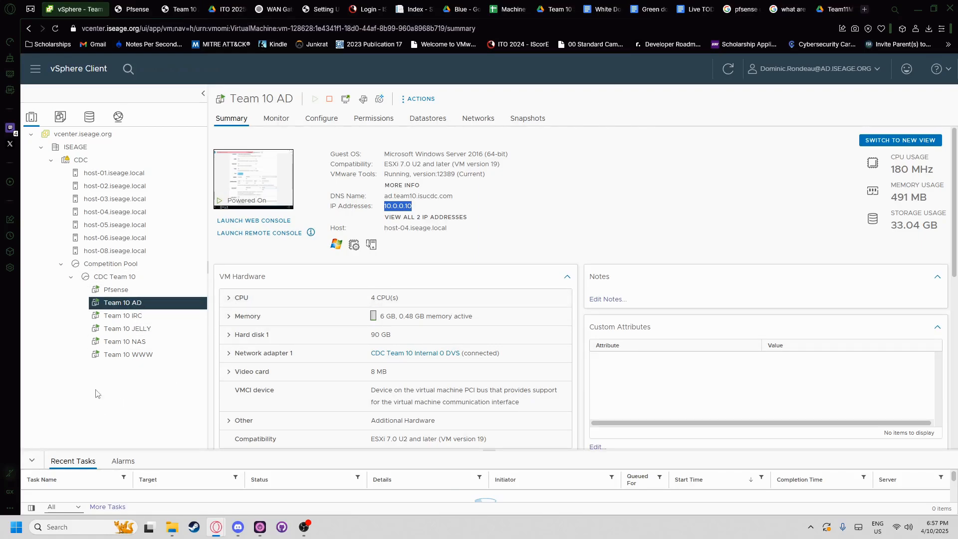
click(132, 9)
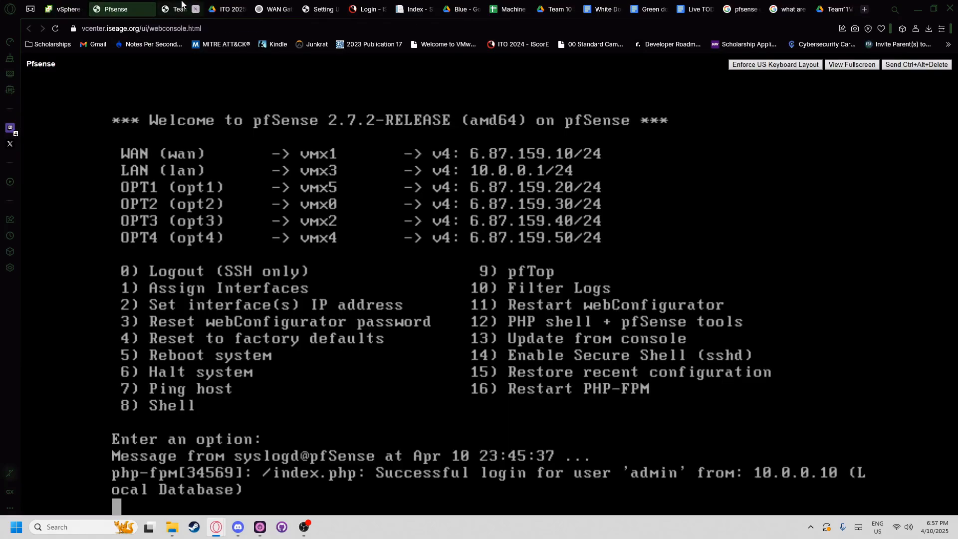
click(172, 9)
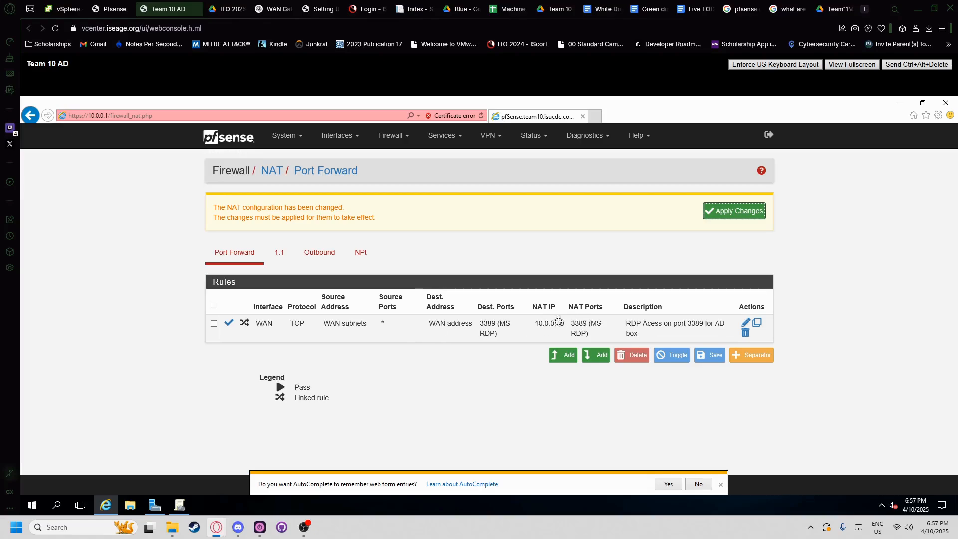
- Add a new port-forward rule after noting the LDAP port 389 requirement in the PDF
click(555, 358)
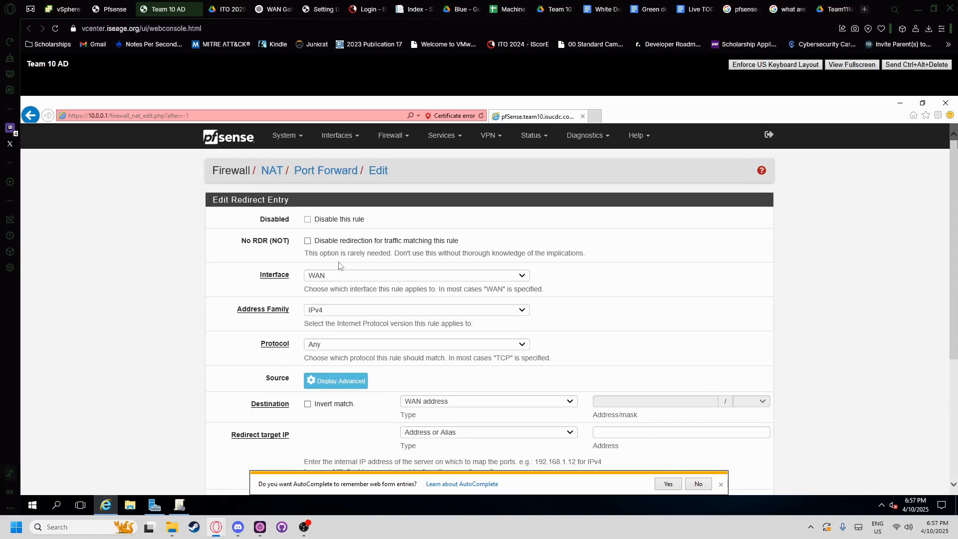
click(227, 9)
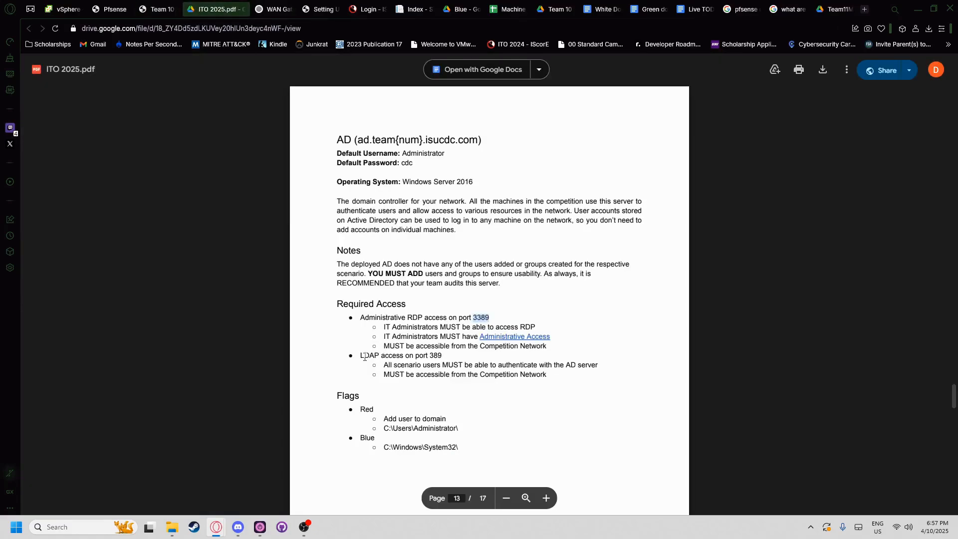
drag(364, 358, 443, 356)
click(436, 358)
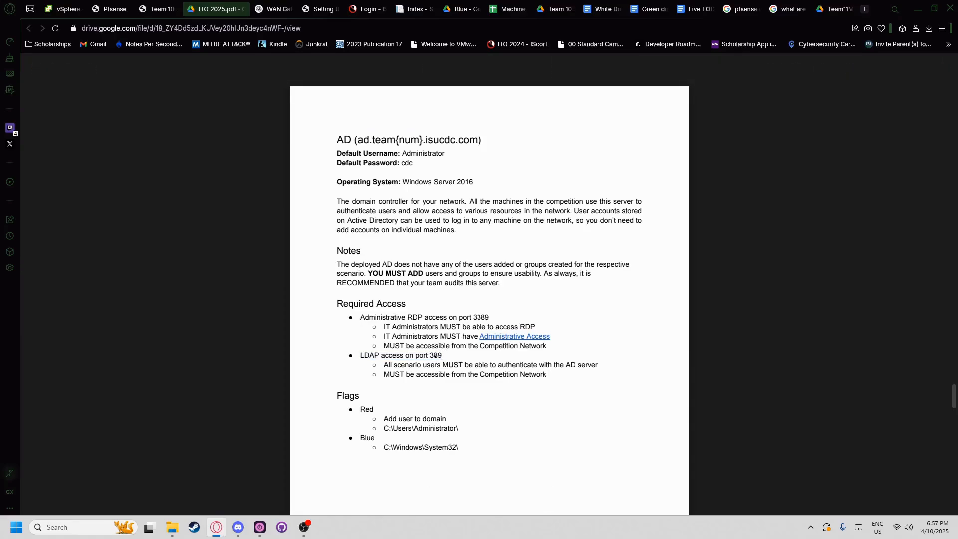
key(ctrl+shift+Tab)
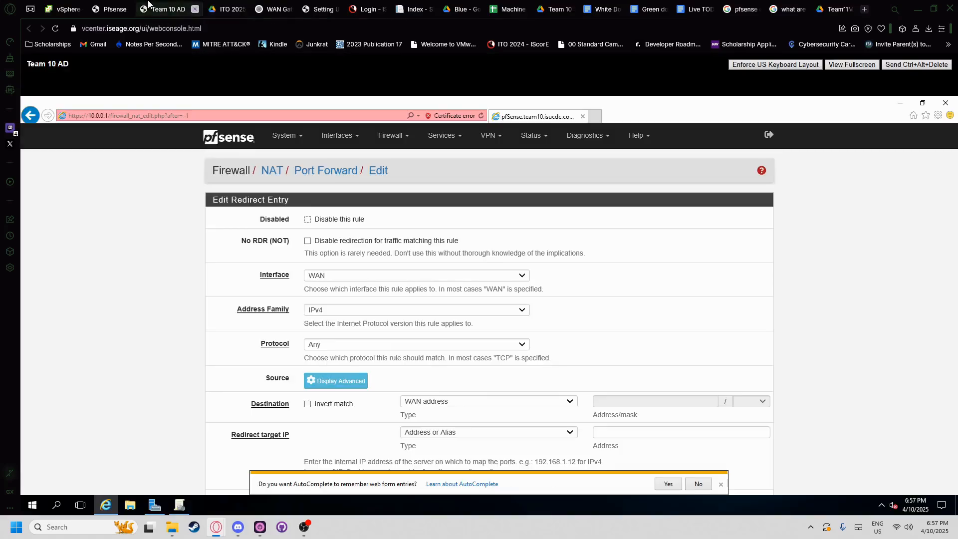
- Set protocol TCP, destination WAN address, and destination port range LDAP
click(321, 347)
click(316, 353)
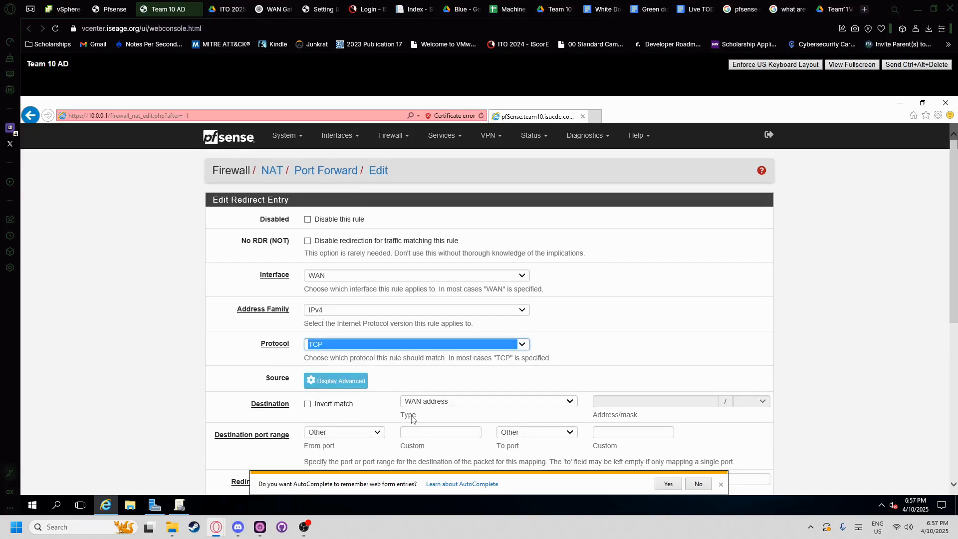
scroll(412, 419, down, 2)
click(372, 321)
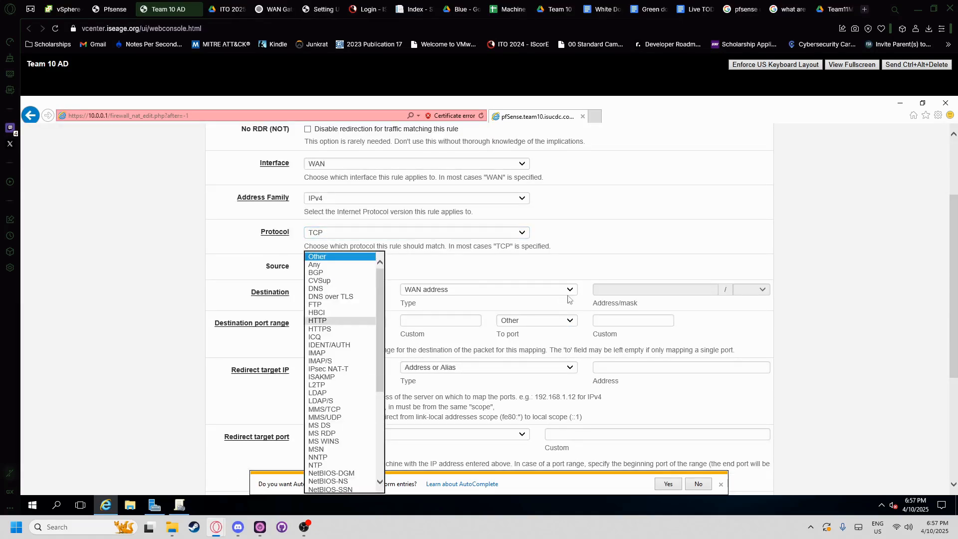
click(410, 266)
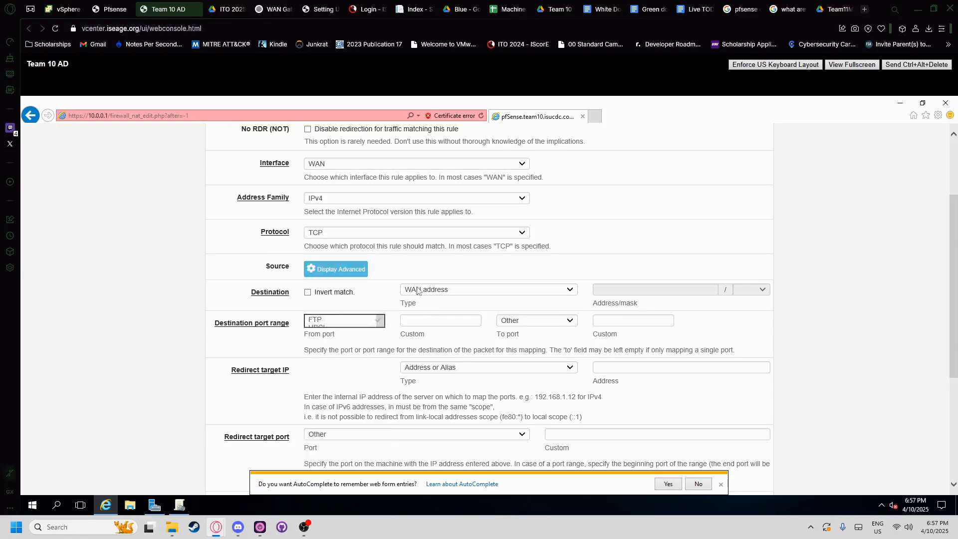
click(449, 290)
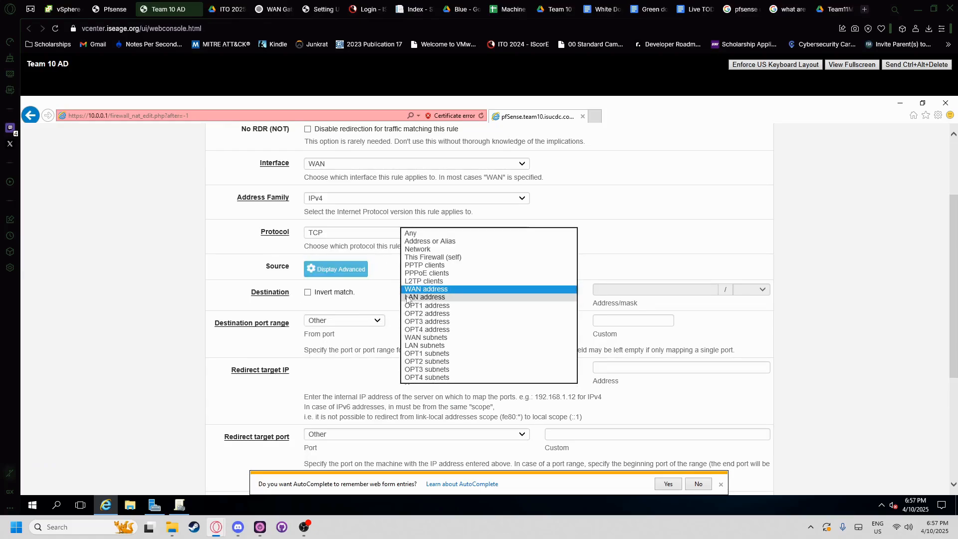
click(349, 320)
click(335, 323)
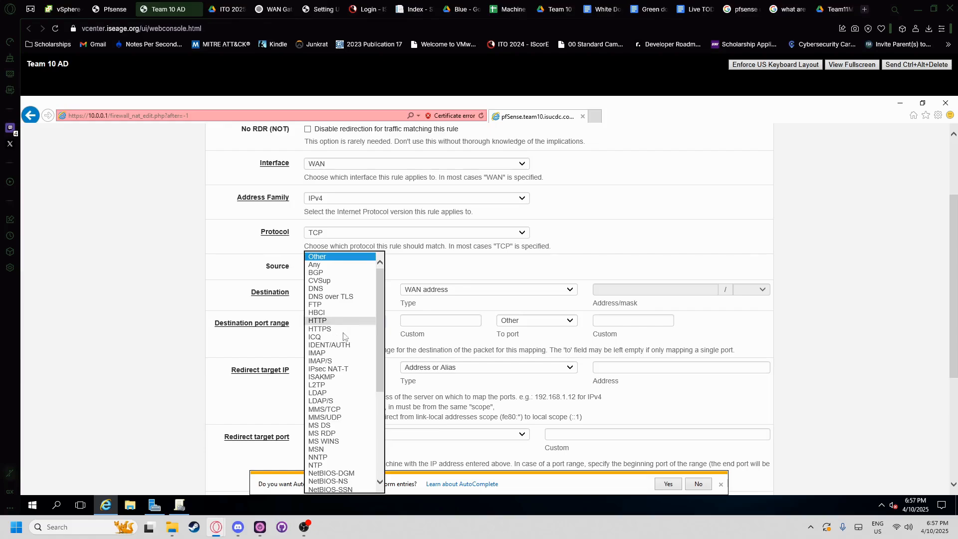
click(326, 392)
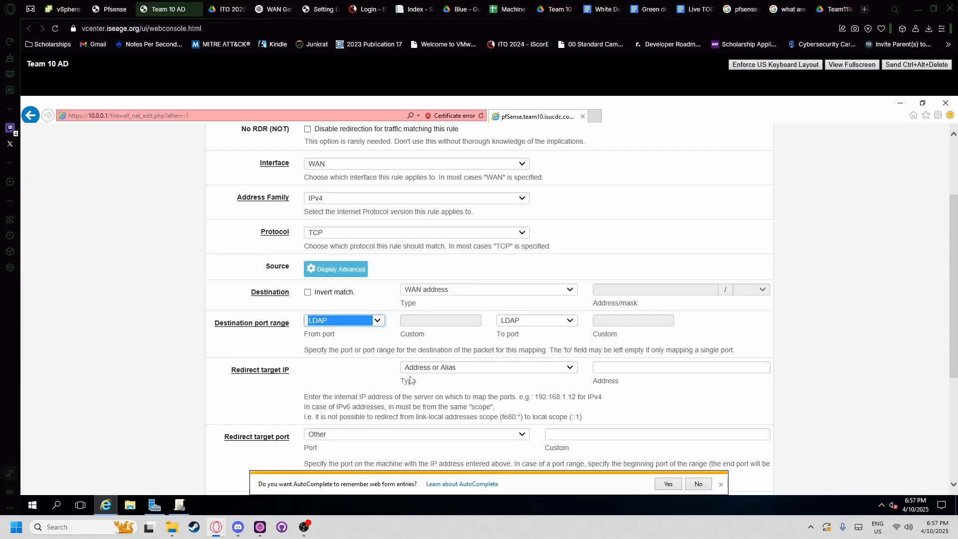
- Redirect to target IP 10.0.0.10 on port LDAP and dismiss the AutoComplete prompt
click(626, 367)
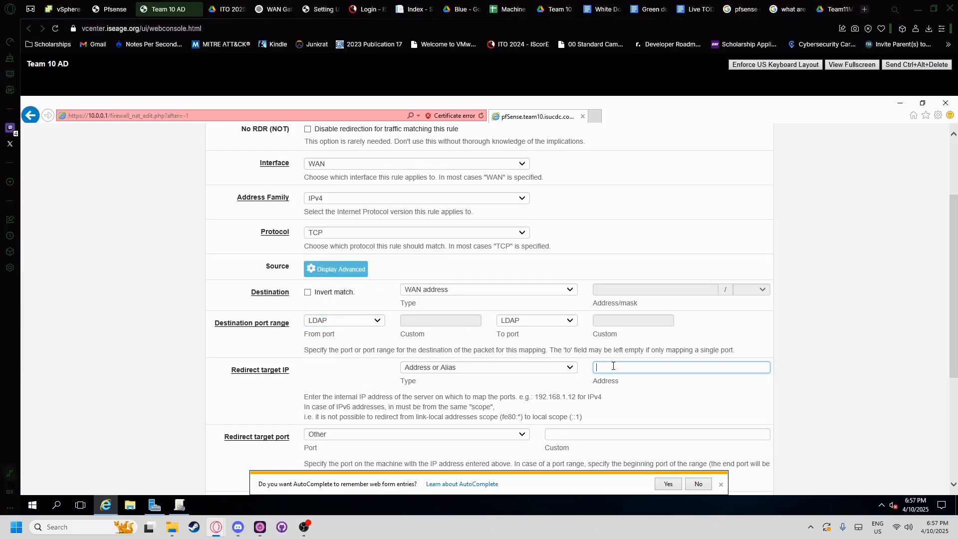
text(10.0.0.10)
click(393, 430)
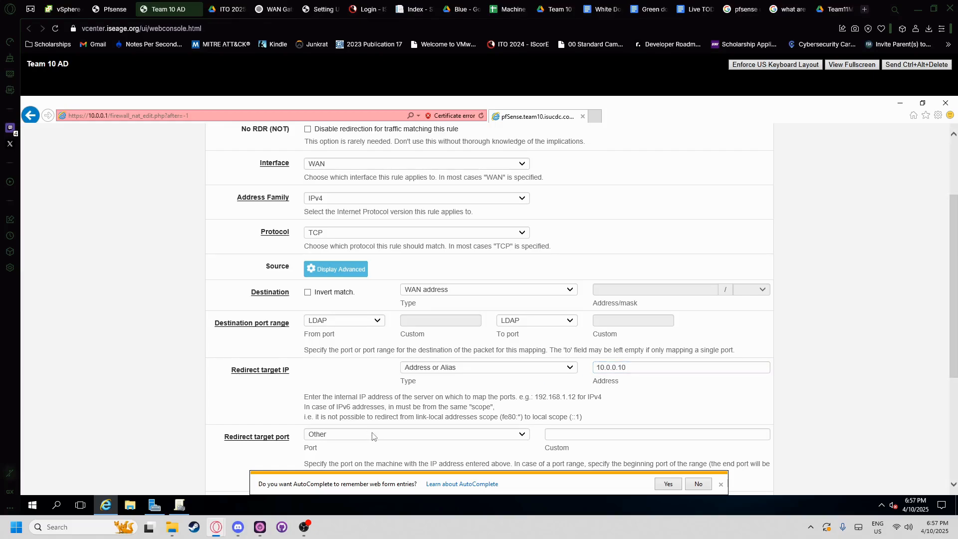
click(372, 436)
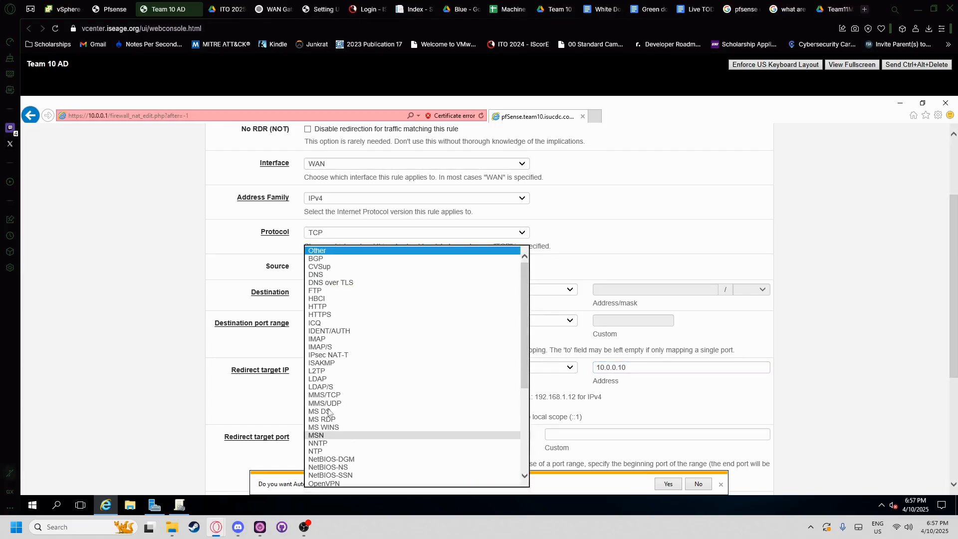
click(319, 381)
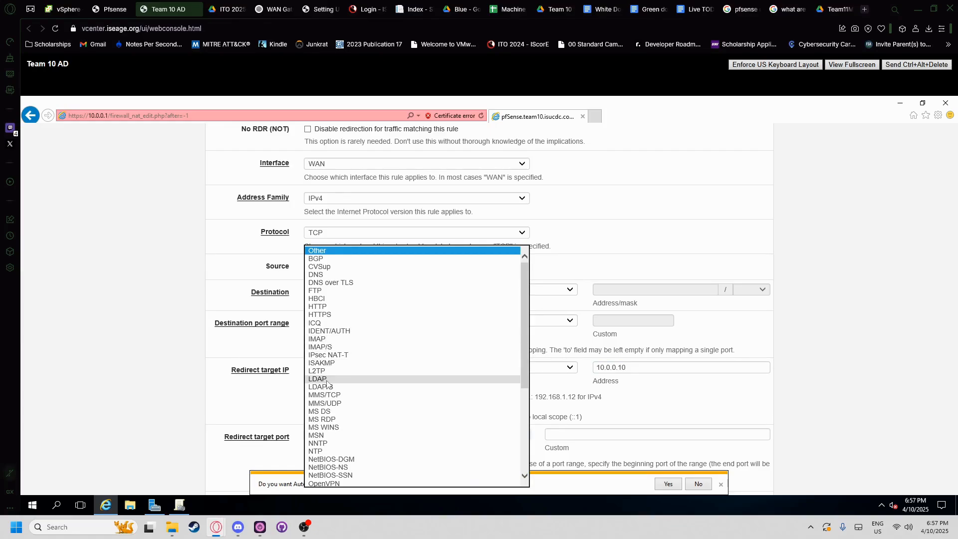
scroll(257, 350, down, 1)
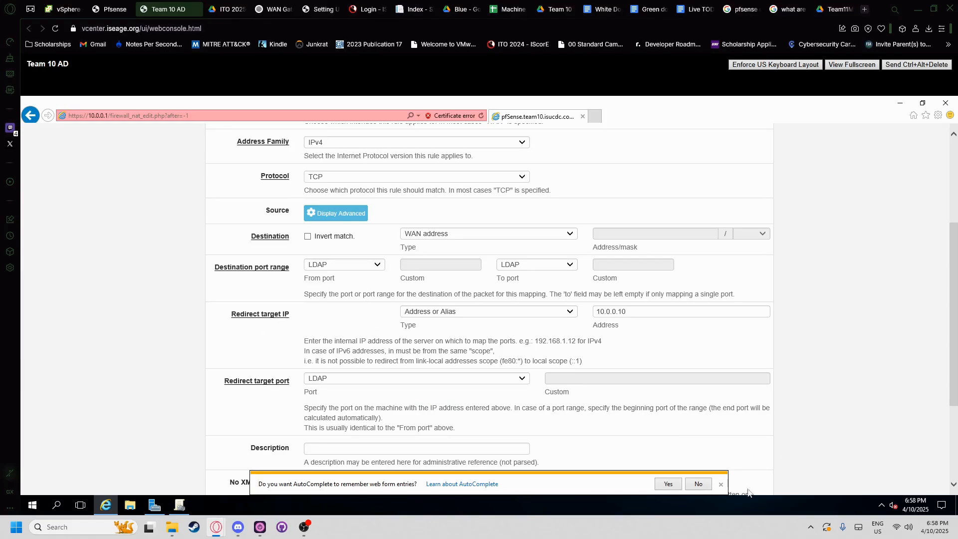
click(719, 485)
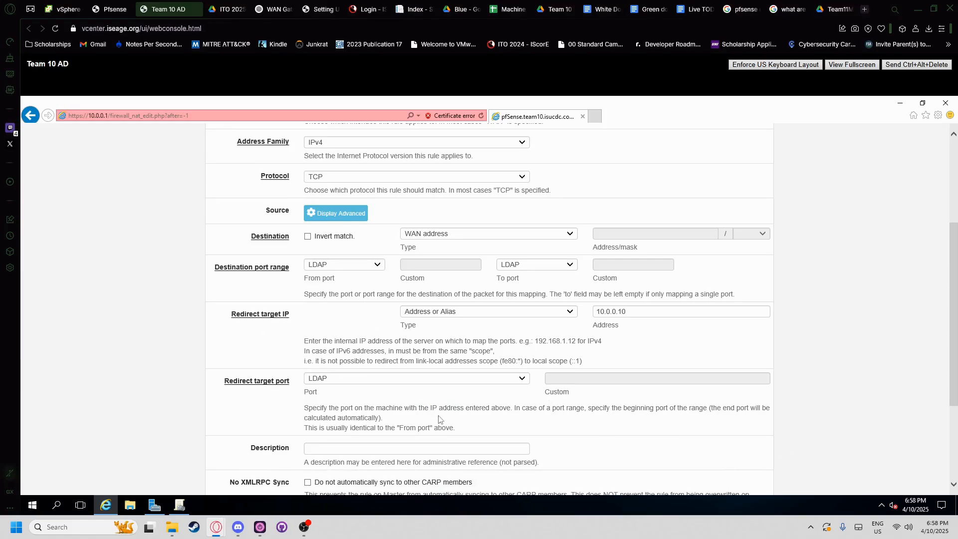
- Check the AD VM summary and pfSense console, then return to the rule edit page
click(70, 9)
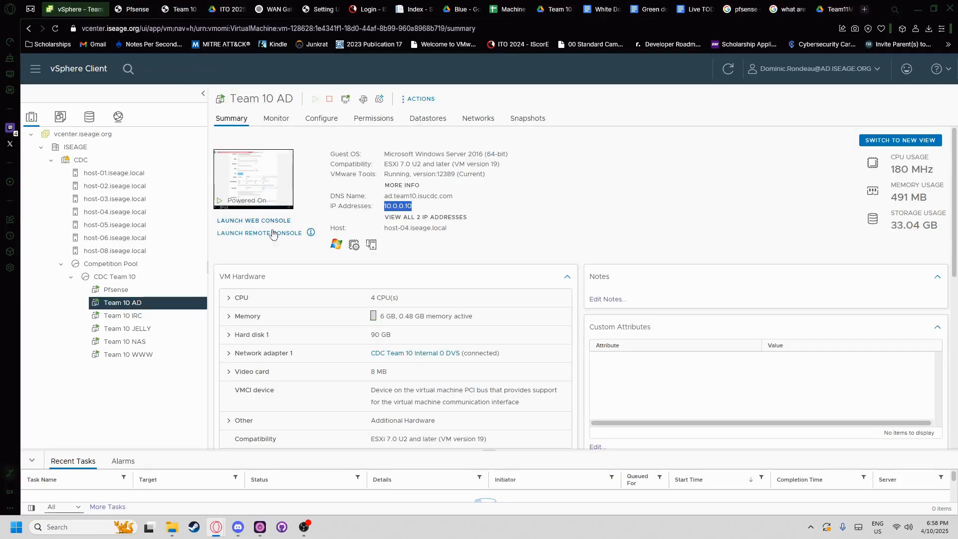
click(134, 9)
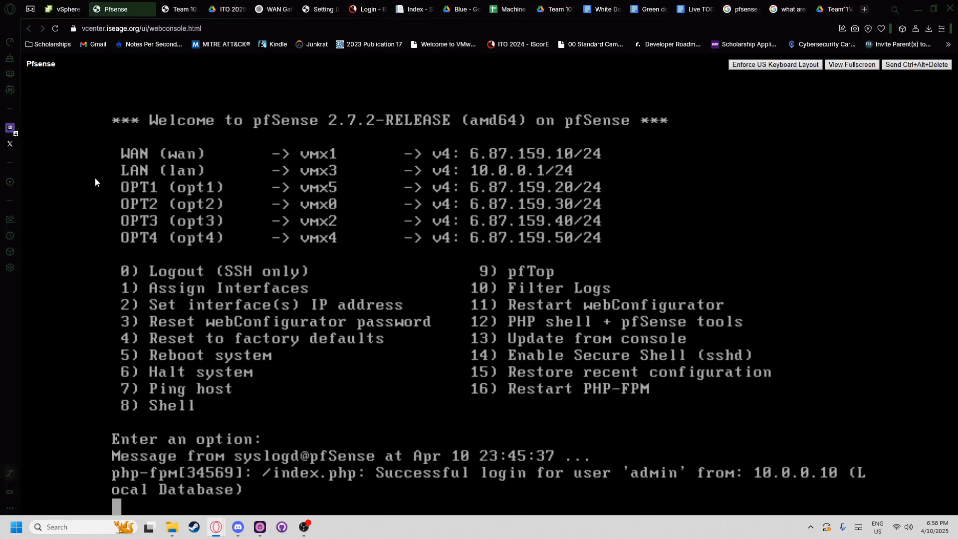
click(180, 9)
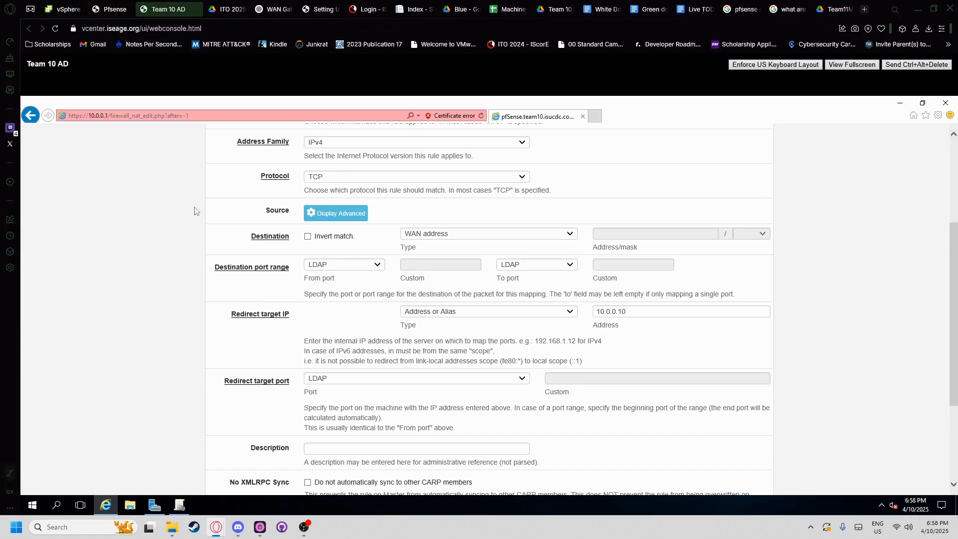
click(72, 11)
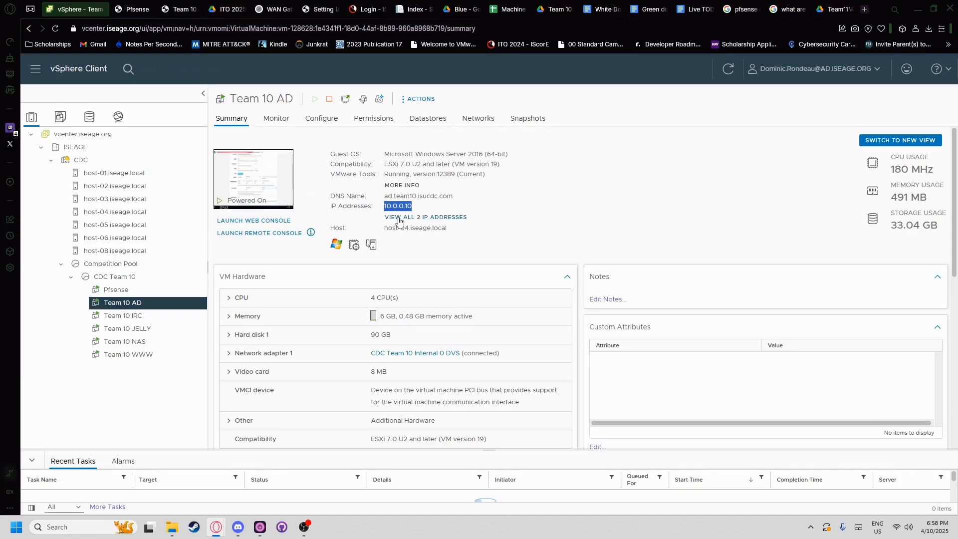
key(ctrl+Tab)
key(ctrl+Tab)
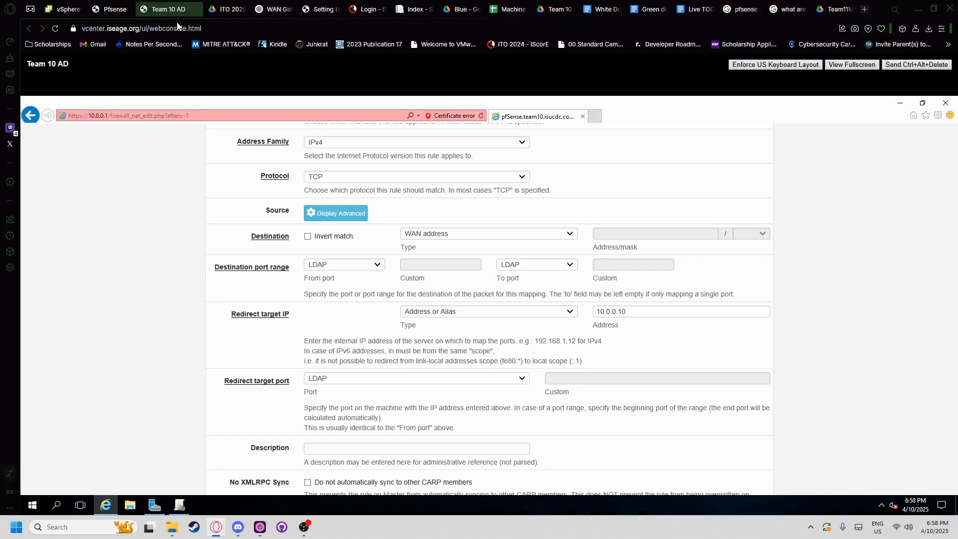
scroll(131, 333, down, 3)
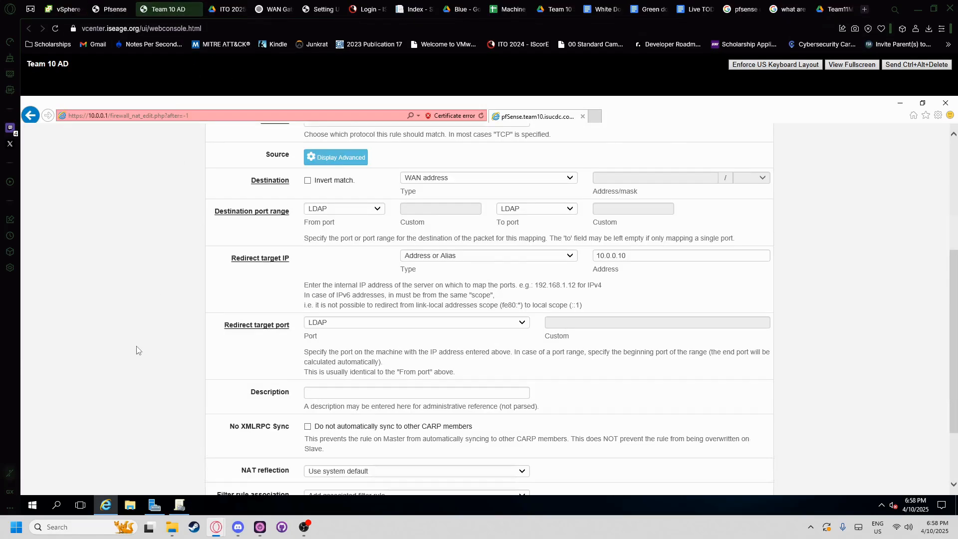
- Describe the rule as 'LDAP access on port 389 for AD box' and save it
click(311, 340)
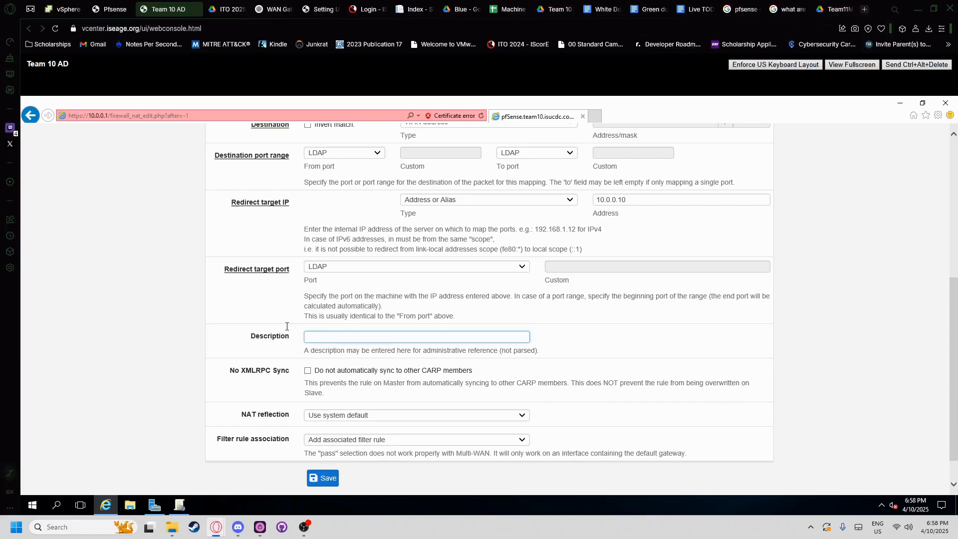
click(235, 9)
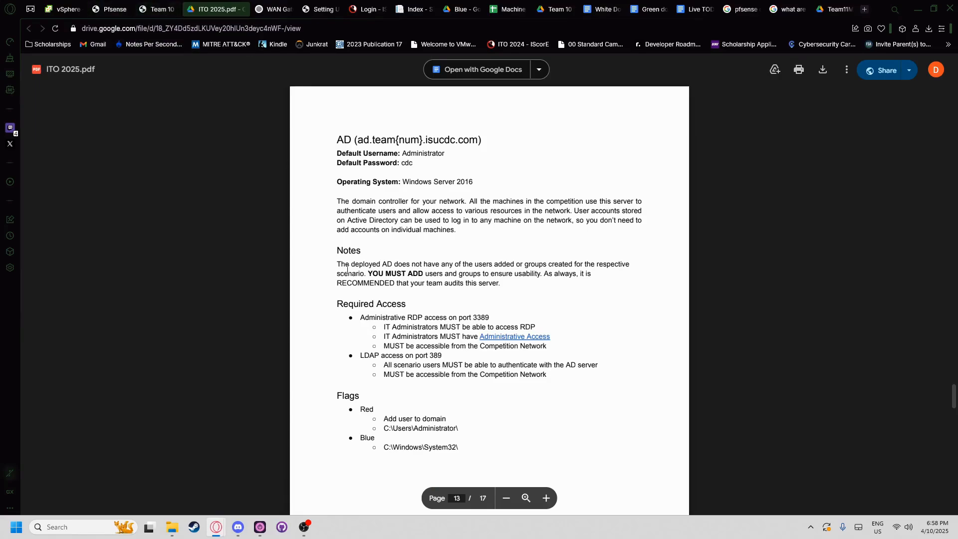
click(161, 9)
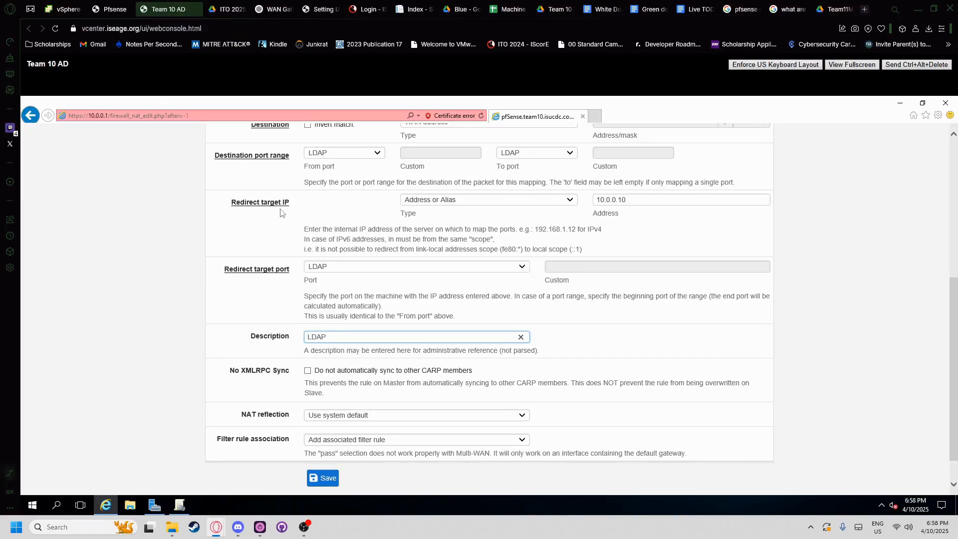
text(ess on port 389 for AD box)
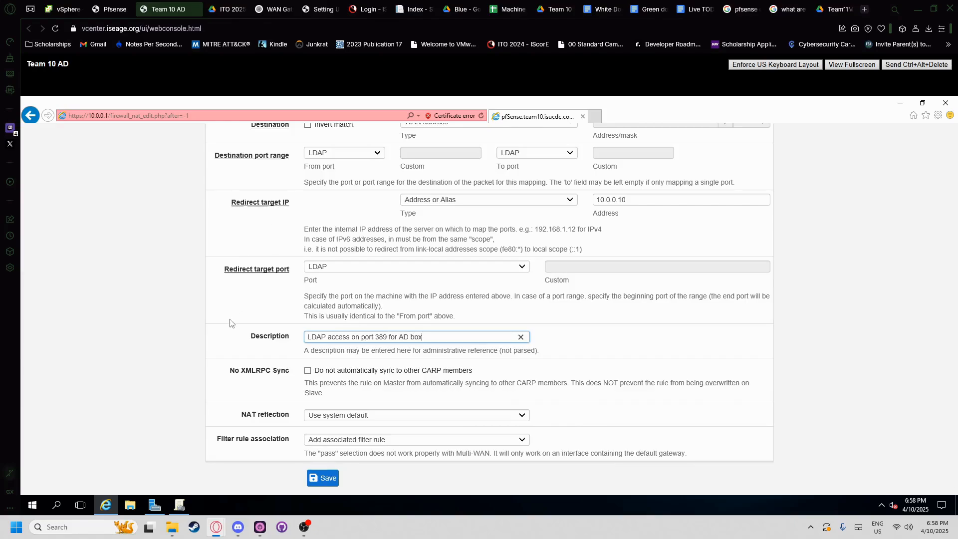
click(326, 477)
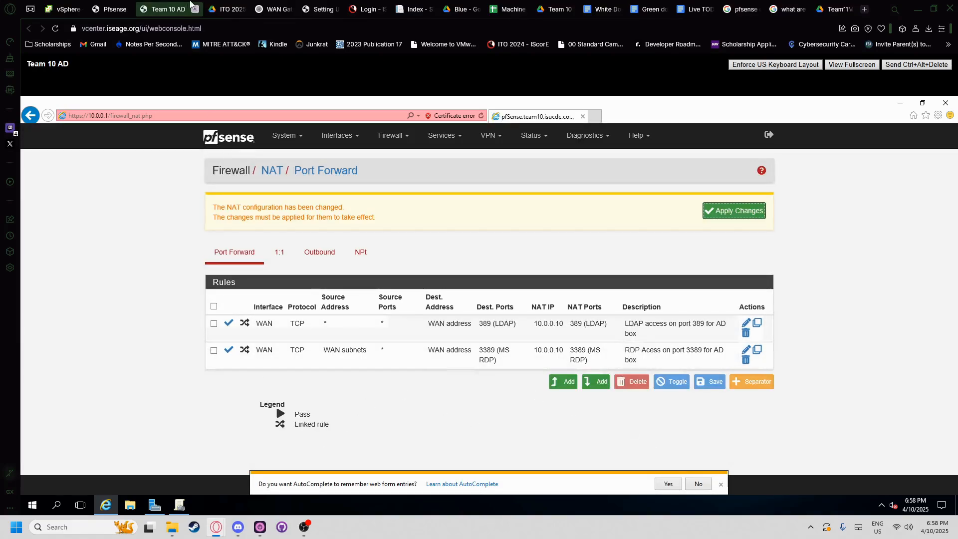
click(225, 9)
scroll(337, 328, down, 5)
scroll(337, 327, down, 5)
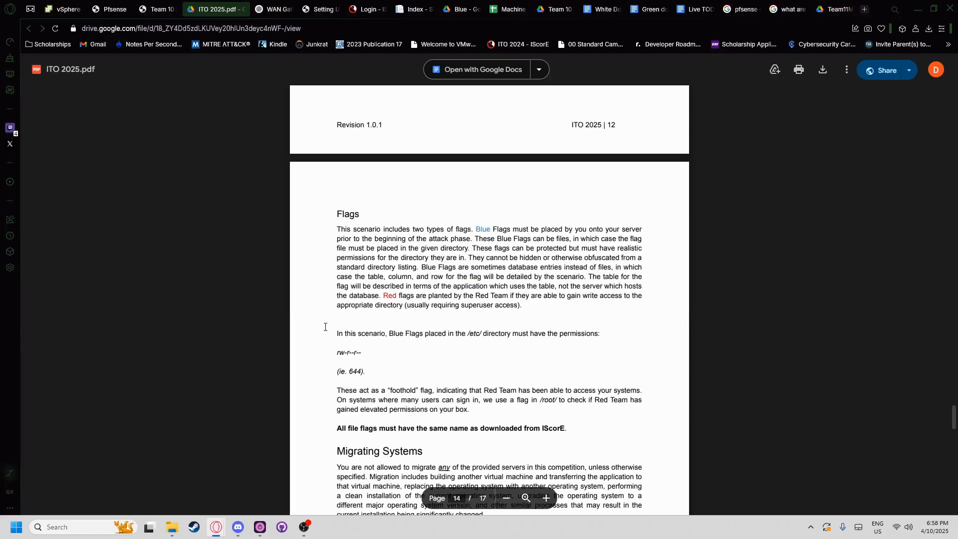
scroll(332, 329, up, 20)
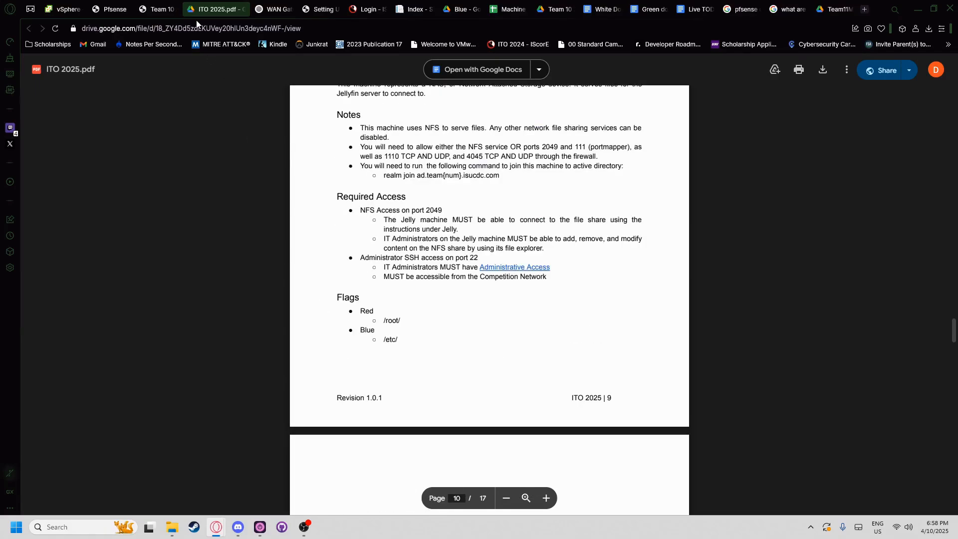
click(112, 9)
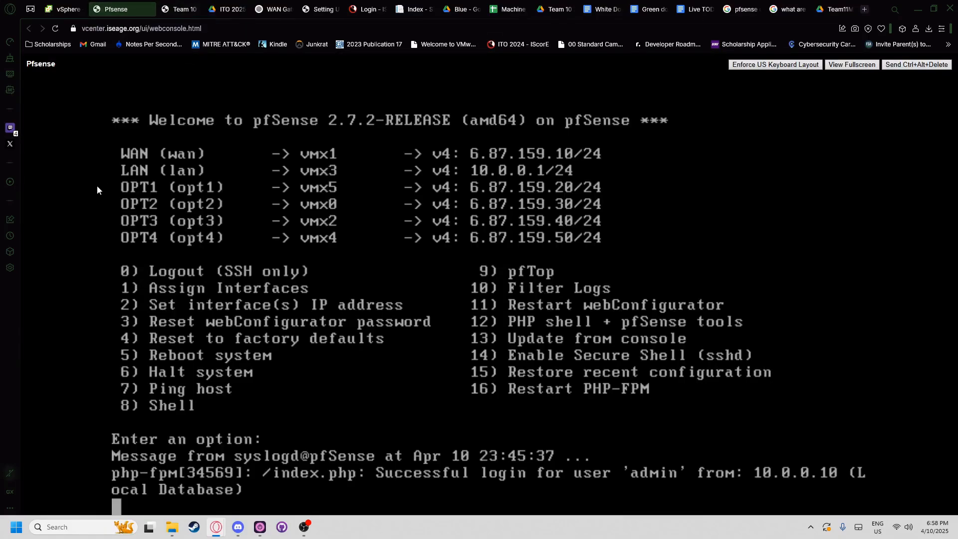
click(64, 9)
click(140, 317)
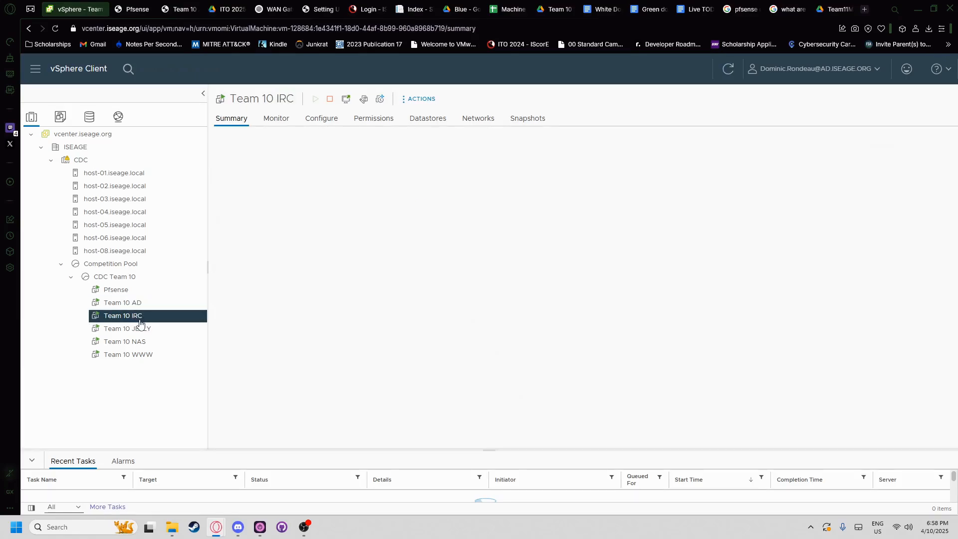
click(136, 329)
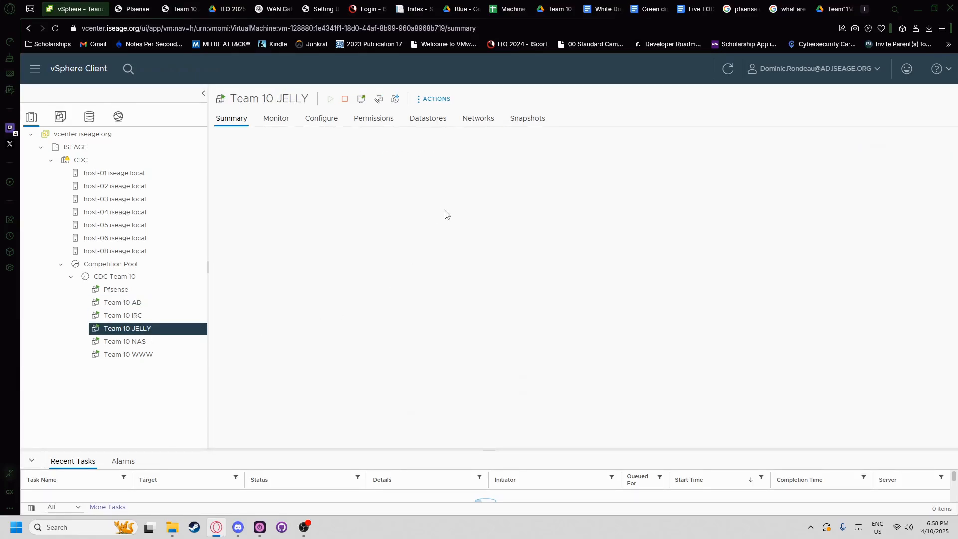
click(174, 8)
click(230, 8)
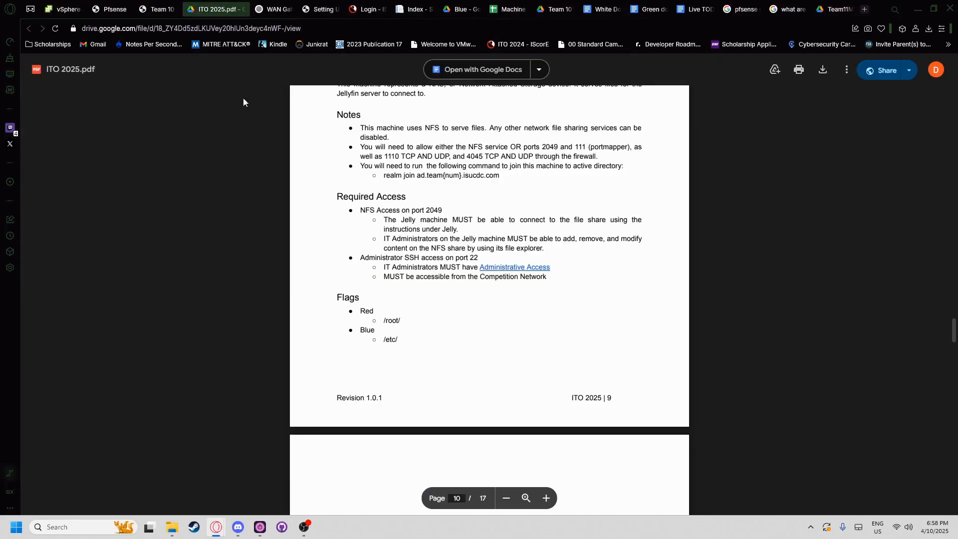
scroll(301, 318, up, 20)
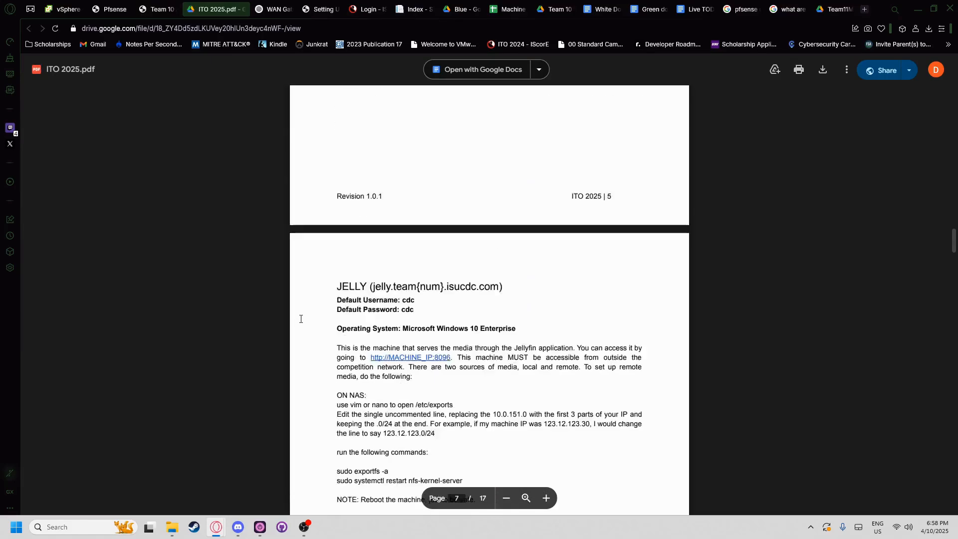
scroll(304, 319, down, 2)
scroll(353, 197, down, 12)
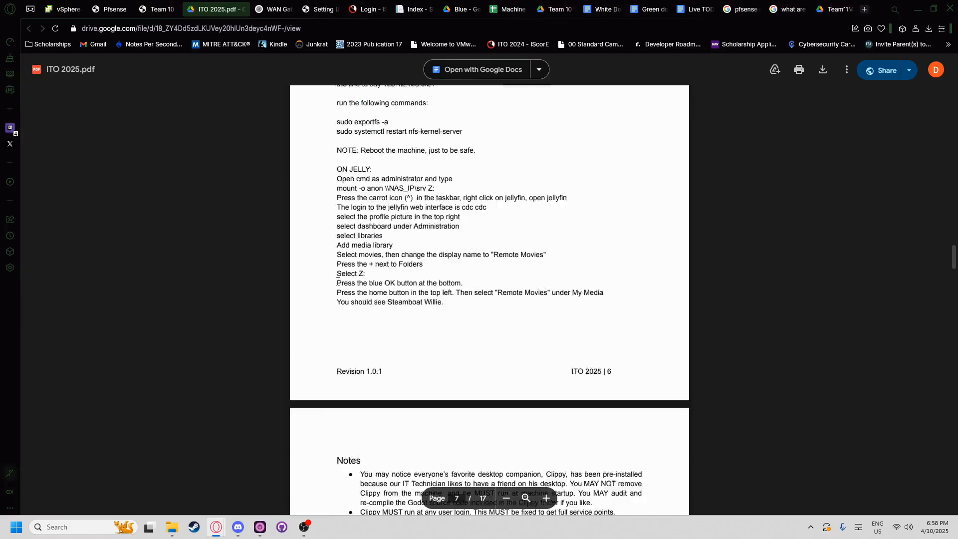
drag(335, 212, 487, 286)
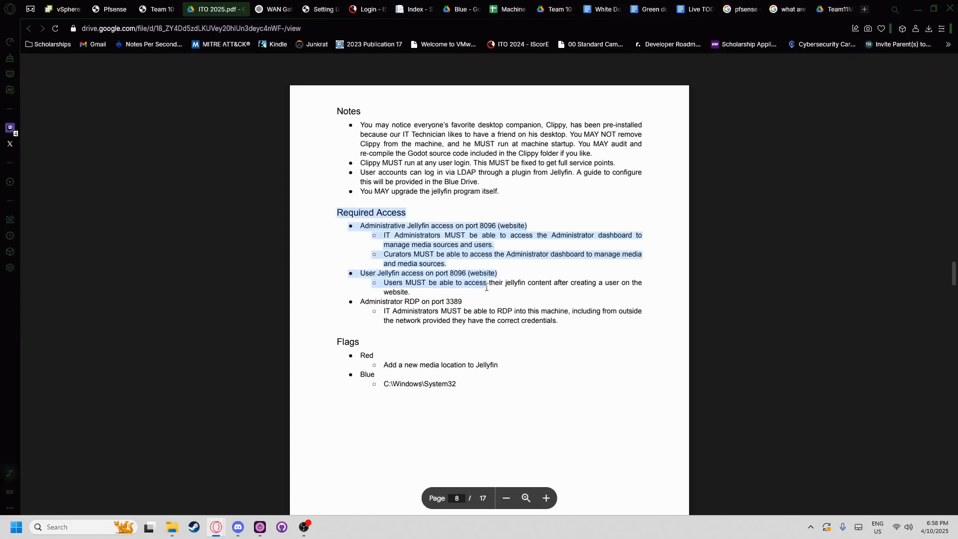
double_click(457, 273)
click(487, 222)
double_click(485, 224)
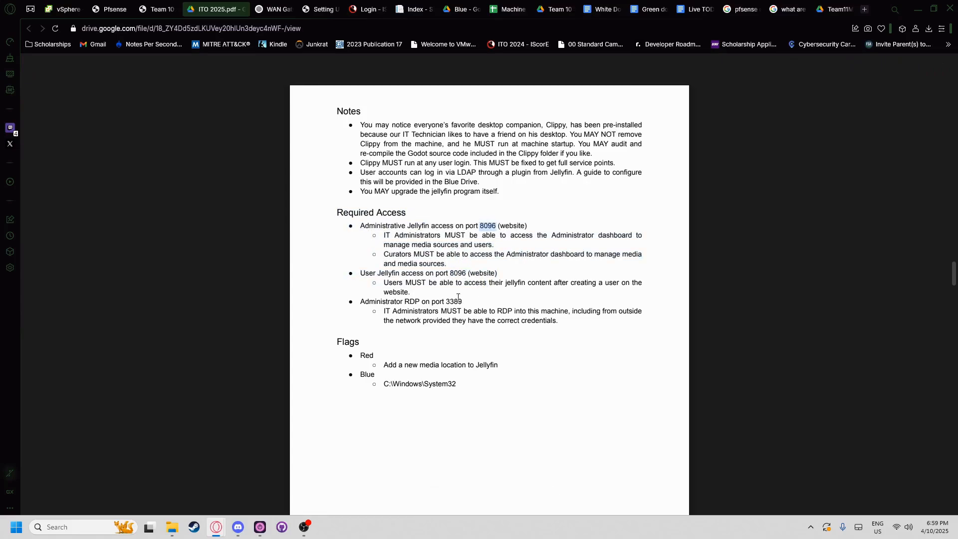
click(462, 270)
double_click(452, 300)
double_click(457, 273)
double_click(487, 225)
click(119, 9)
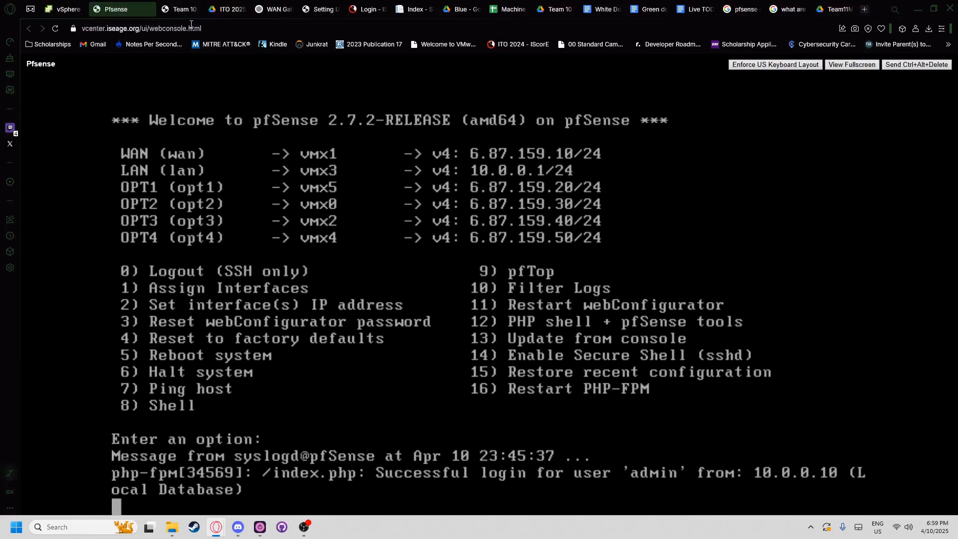
click(183, 9)
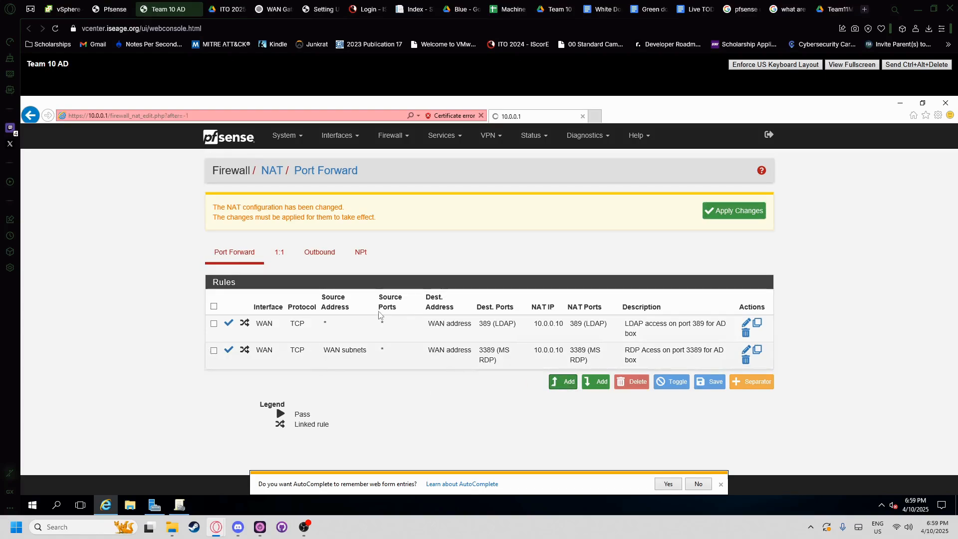
- Apply the new rule to the OPT1 interface with protocol TCP
click(327, 281)
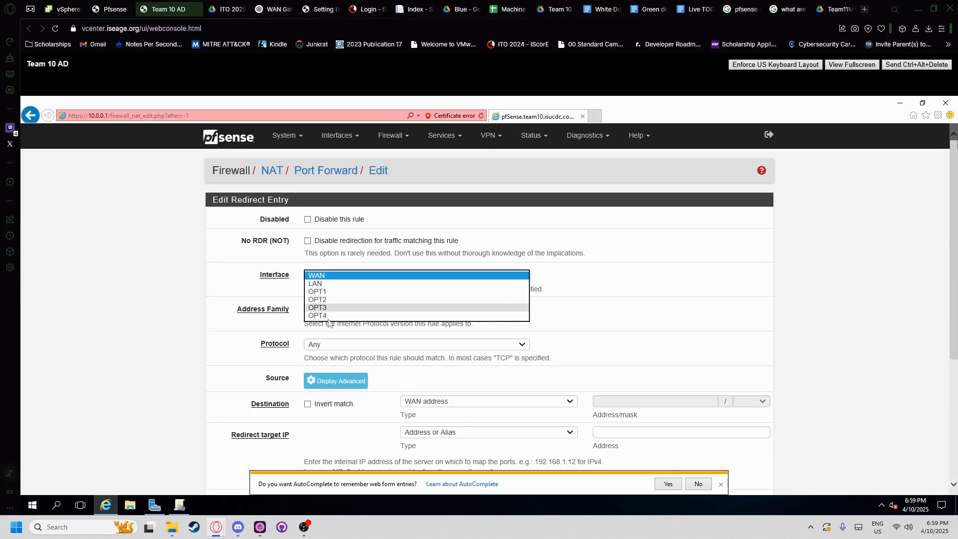
click(105, 7)
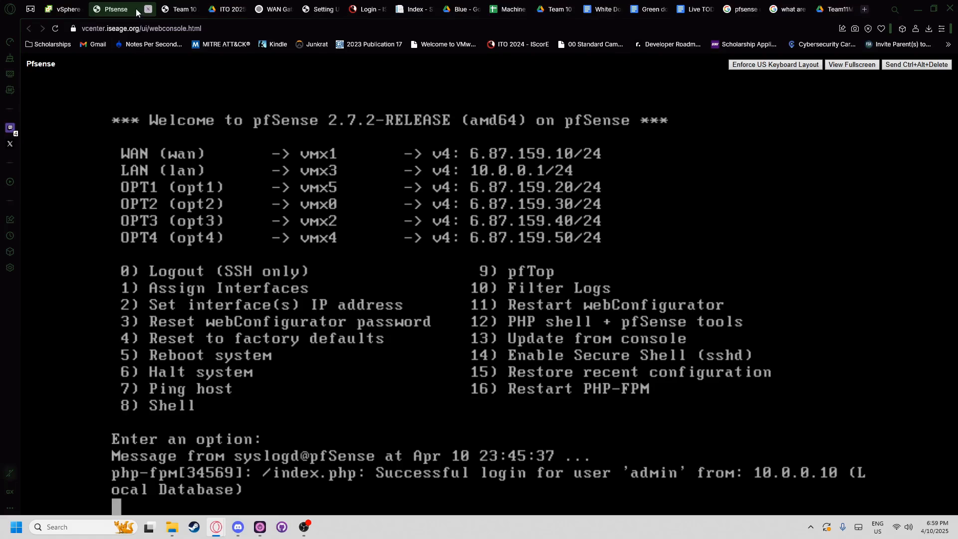
click(178, 9)
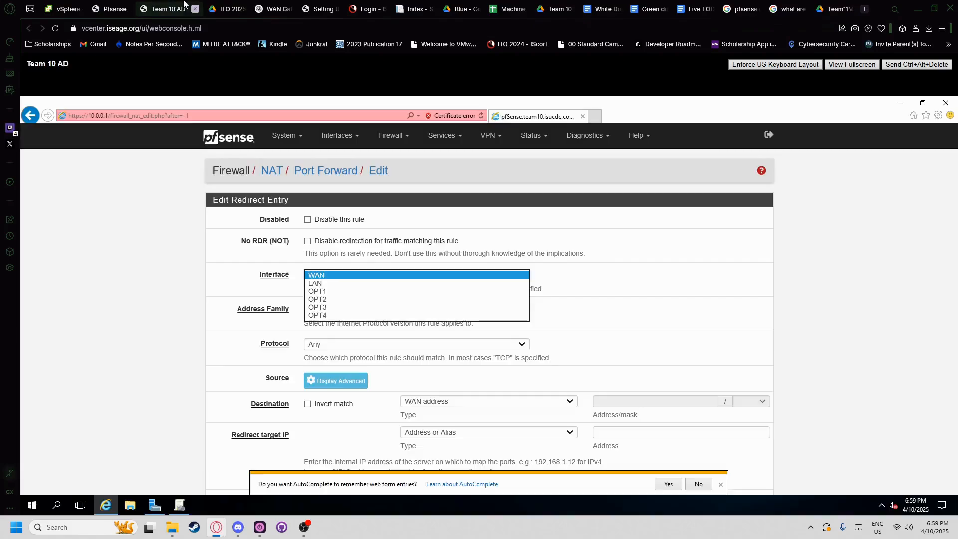
click(328, 292)
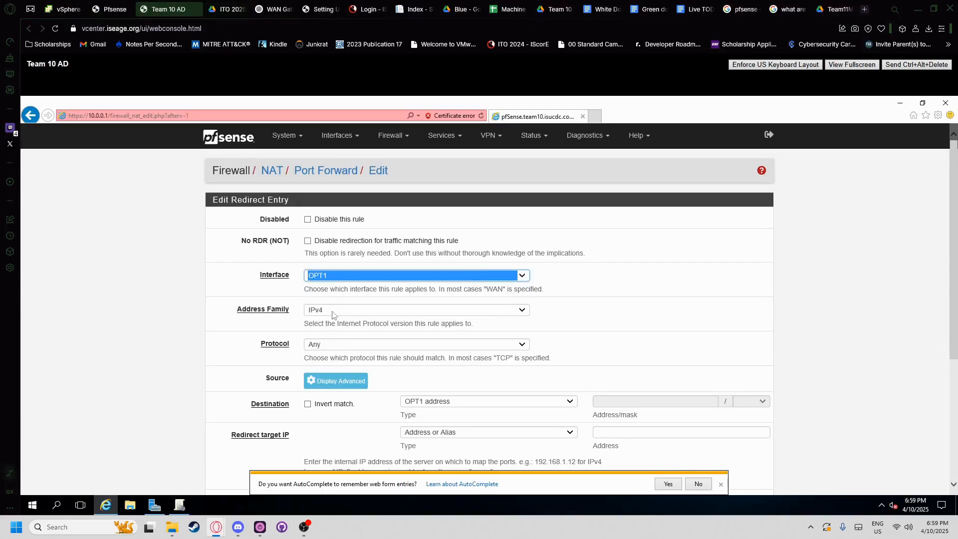
click(321, 345)
click(327, 351)
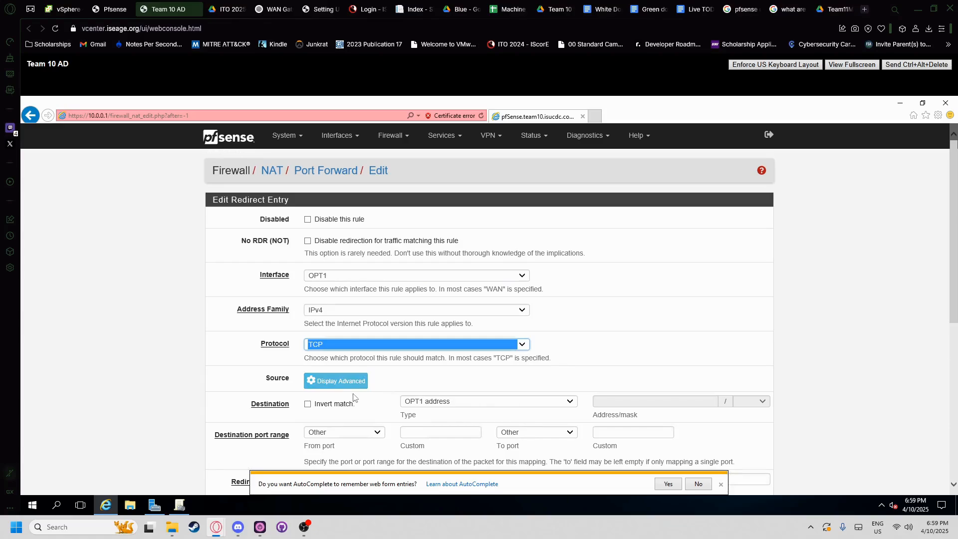
- Look up the Jellyfin port 8096 in the requirements PDF, skipping the preset destination ports
scroll(438, 403, down, 1)
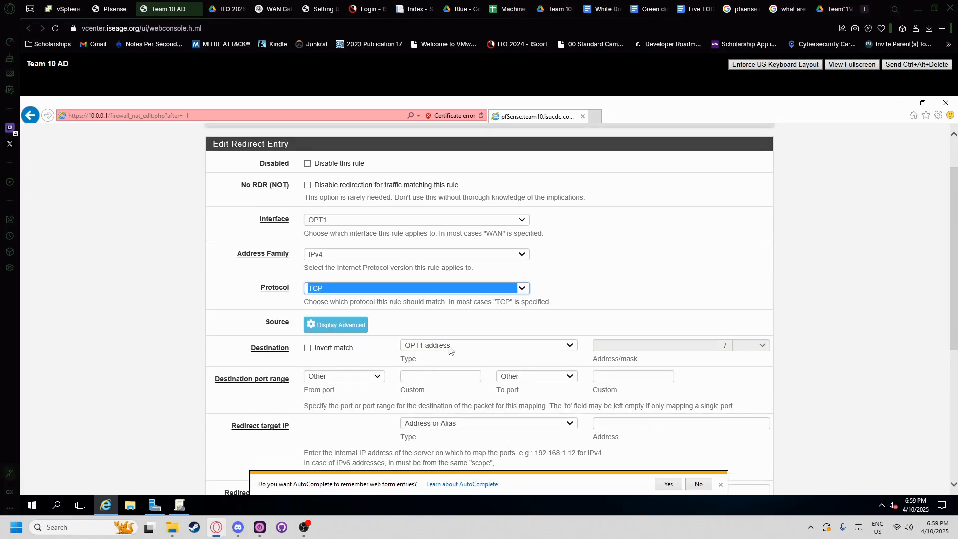
scroll(371, 351, down, 1)
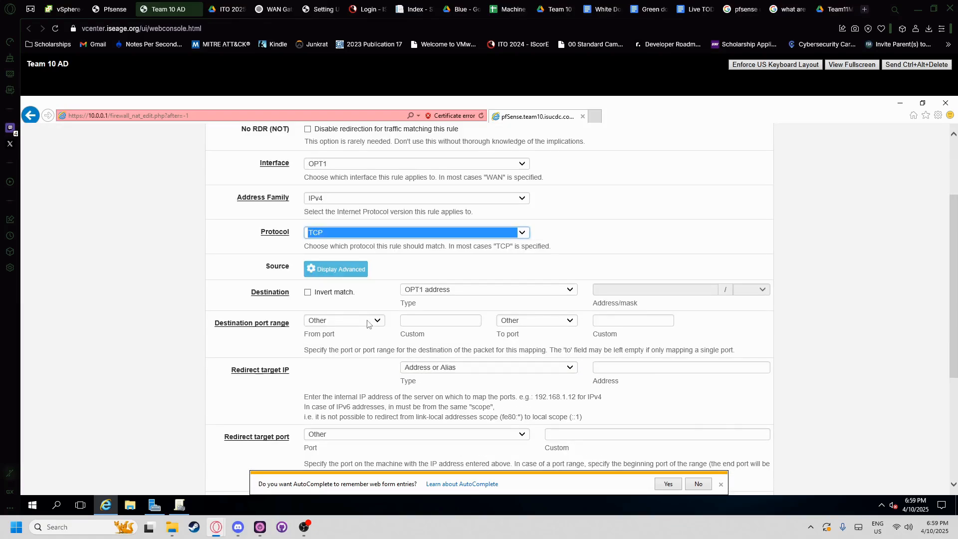
click(372, 322)
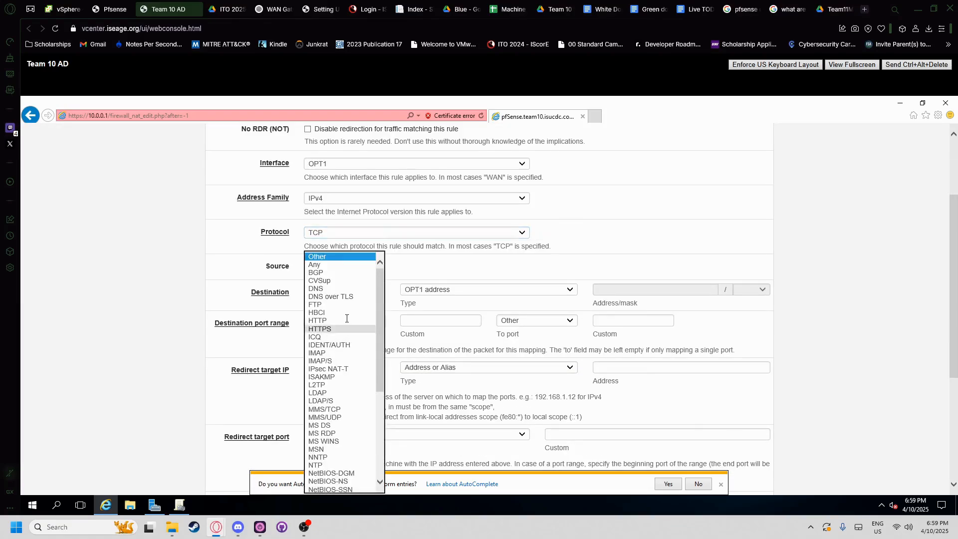
click(218, 6)
click(484, 227)
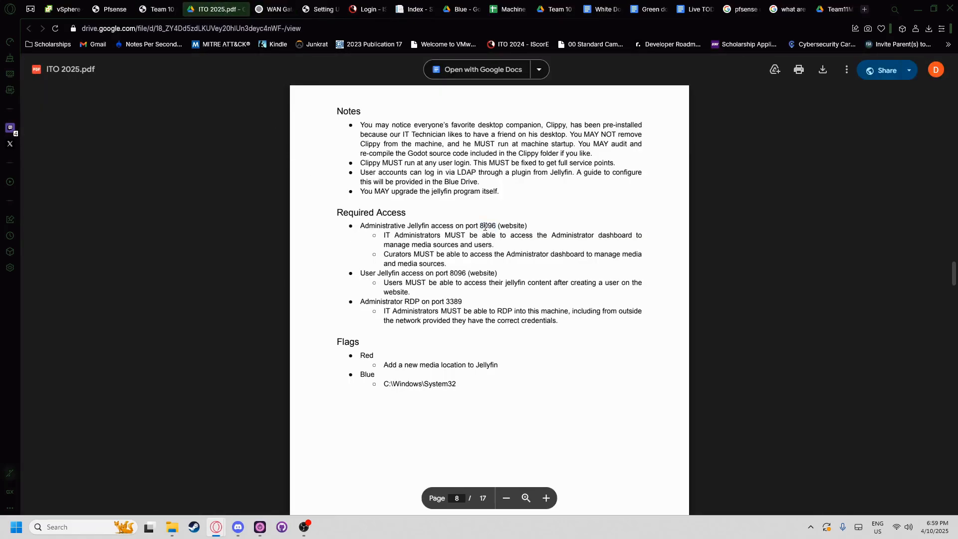
click(159, 9)
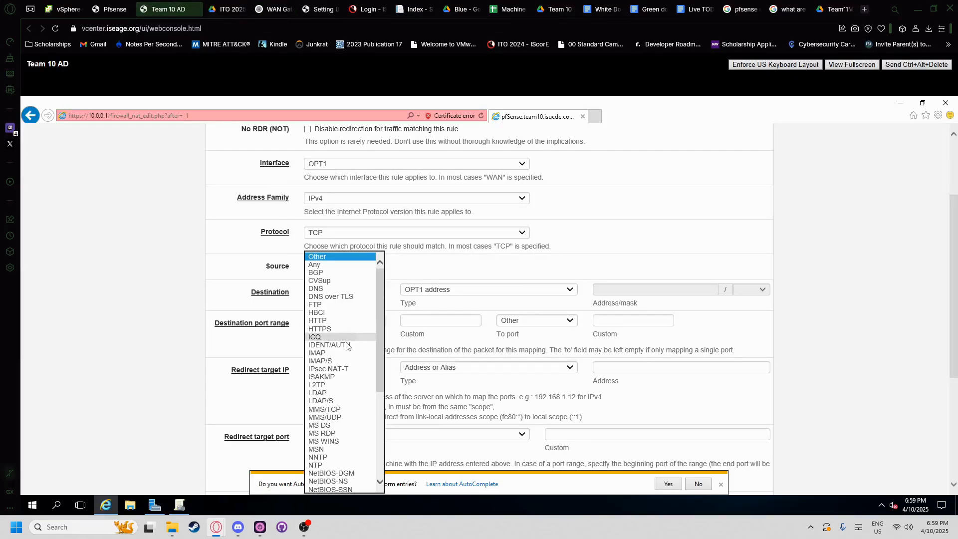
scroll(334, 368, down, 3)
scroll(334, 367, down, 5)
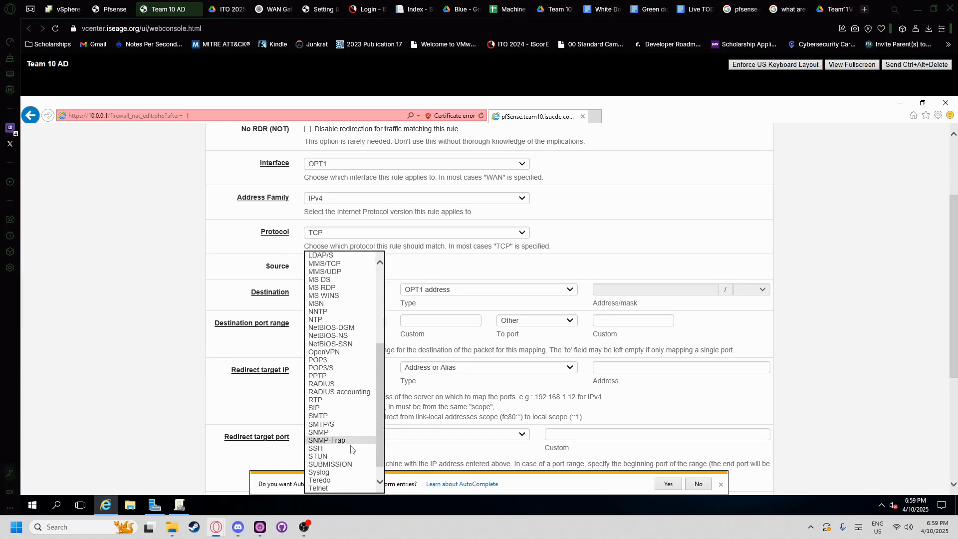
scroll(348, 453, up, 8)
click(246, 321)
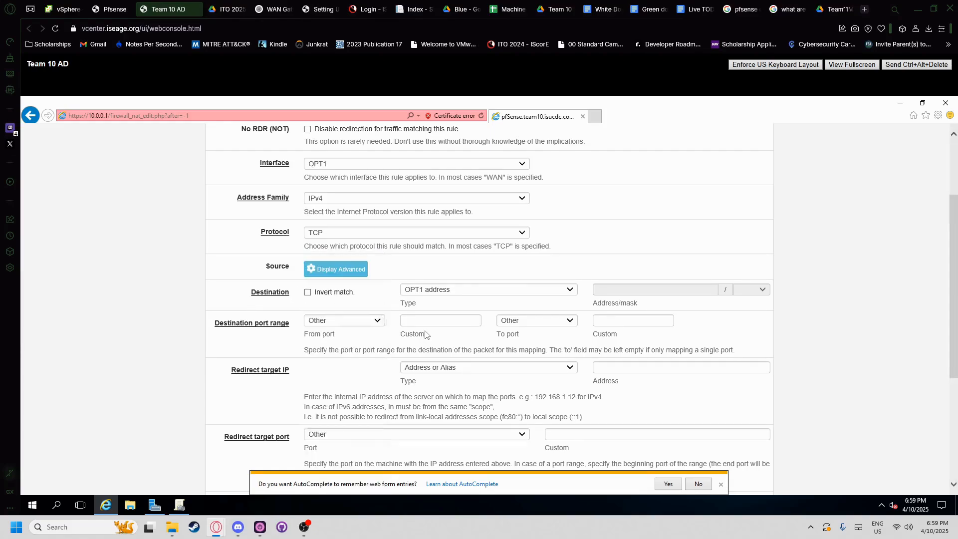
- Enter 8096 as the custom destination From and To ports
click(424, 320)
click(642, 319)
text(8096)
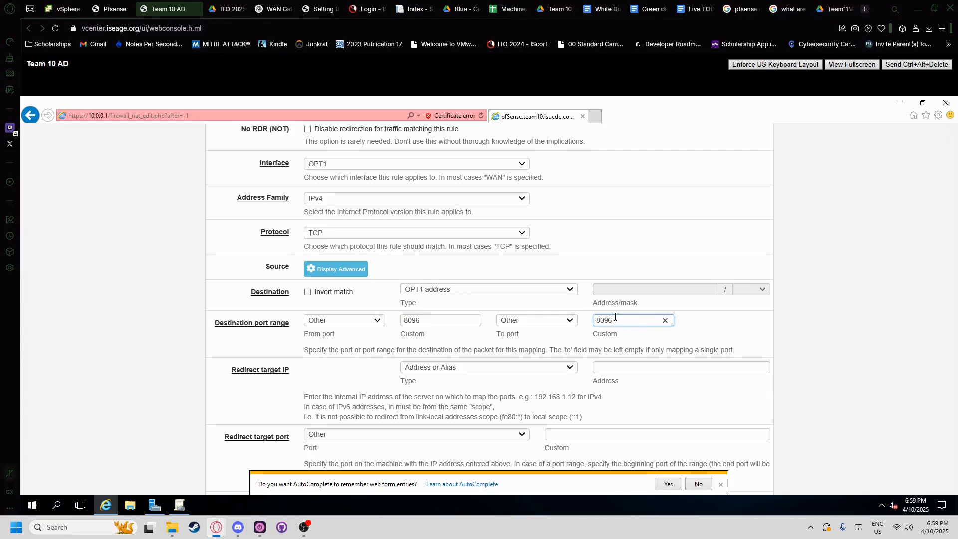
click(377, 344)
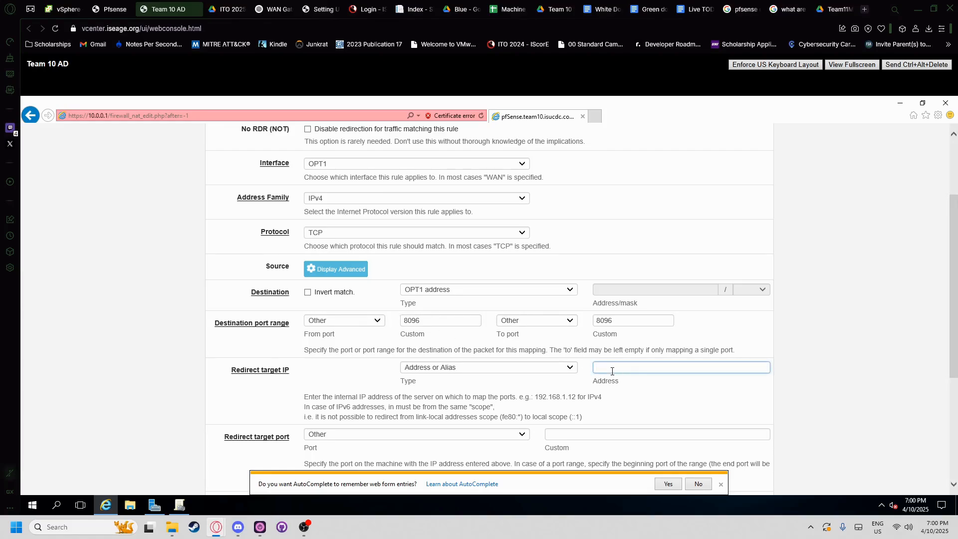
- Enter 10.0.0.20 as the redirect target IP and 8096 as the custom redirect port
text(10.0.0.20)
click(465, 386)
scroll(379, 302, down, 3)
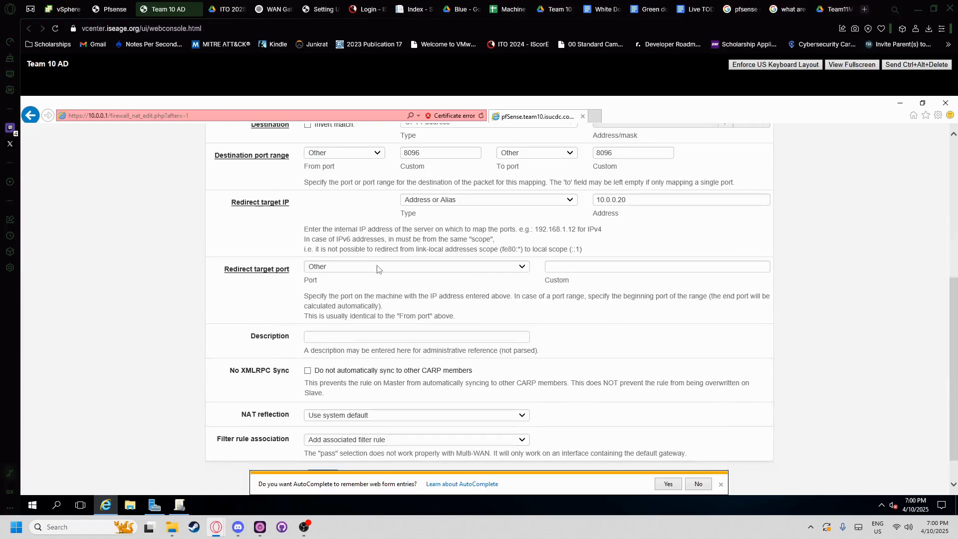
click(559, 266)
scroll(413, 221, up, 1)
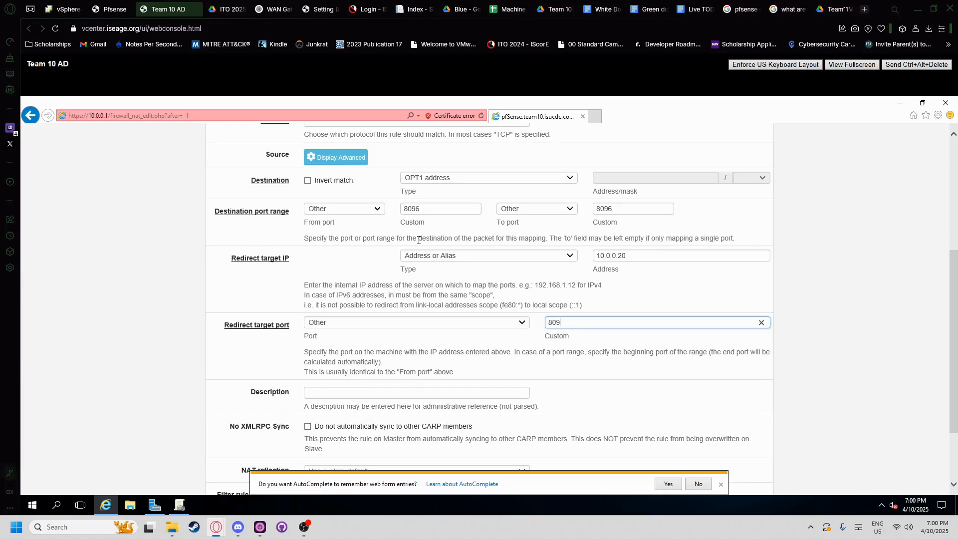
- Verify the port requirements in the task document and the Jelly machine's IP address
click(399, 393)
click(227, 9)
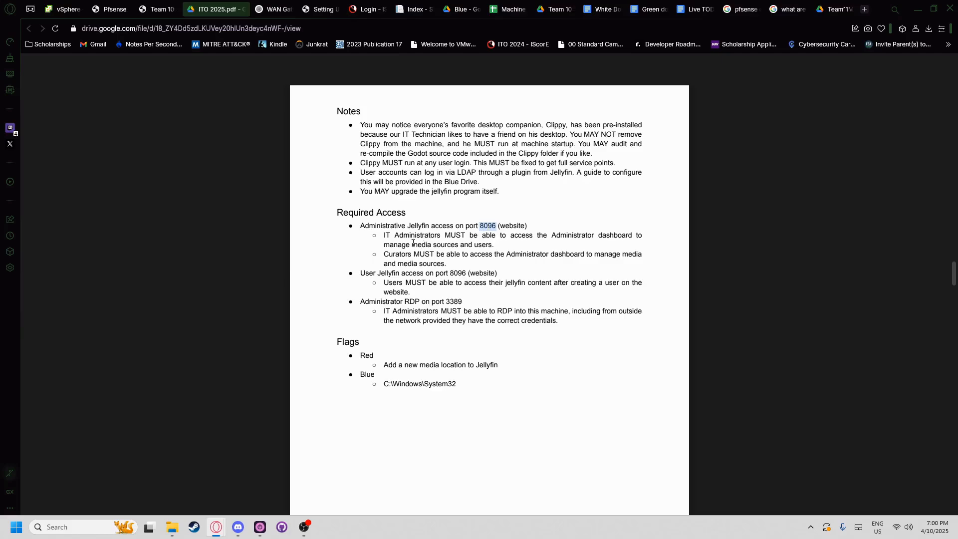
click(157, 9)
click(63, 9)
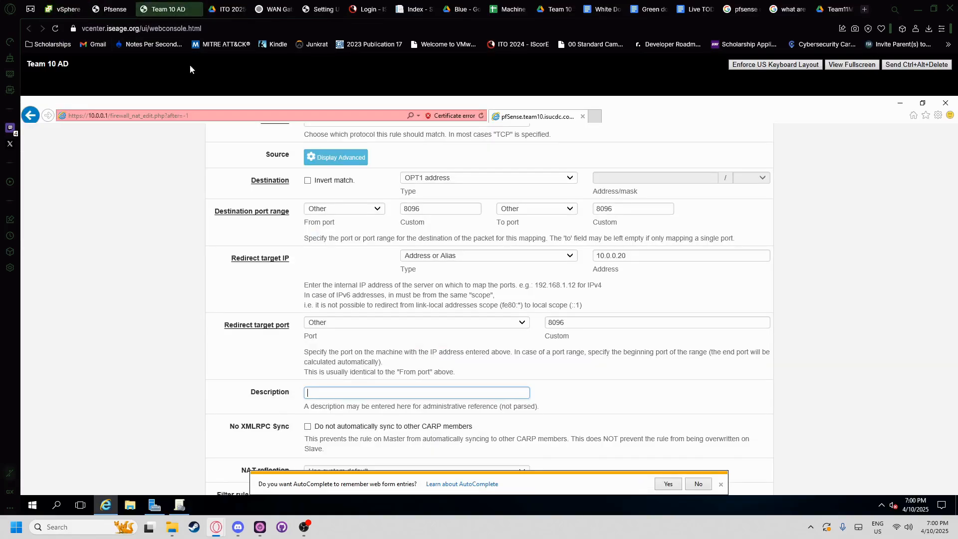
click(185, 9)
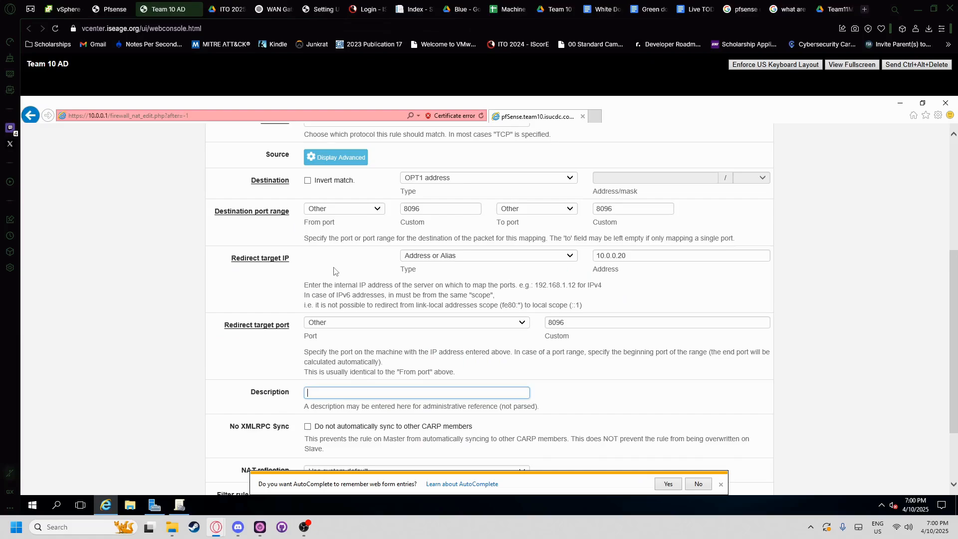
- Describe the rule as 'Website access on port 8096 for Jelly box' and save it
text(W)
key(BackSpace)
key(BackSpace)
key(BackSpace)
key(BackSpace)
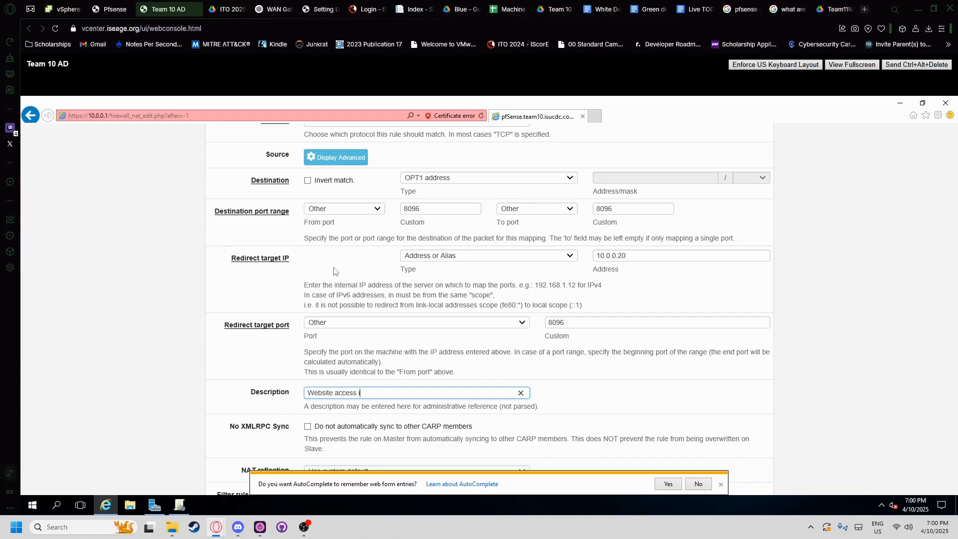
text(Website access on port 8096 for Jelly Box)
scroll(429, 382, down, 2)
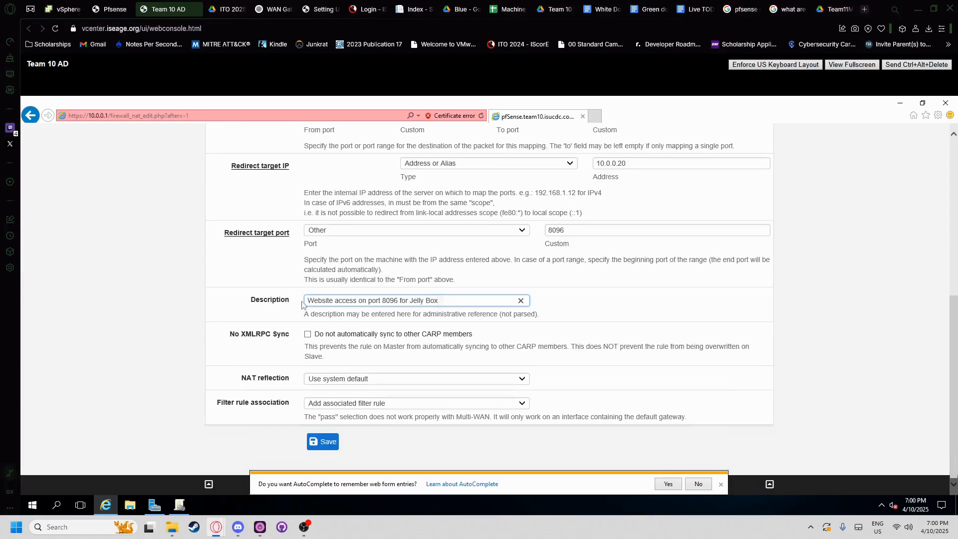
double_click(433, 300)
text(box)
click(320, 442)
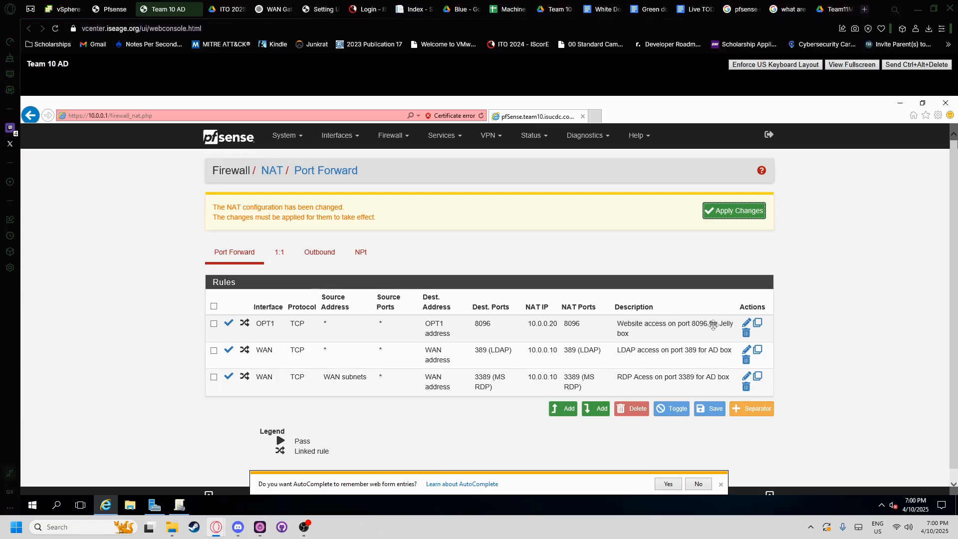
- Add another port-forward rule after noting the RDP port 3389 requirement in the task document
click(570, 410)
key(ctrl+Tab)
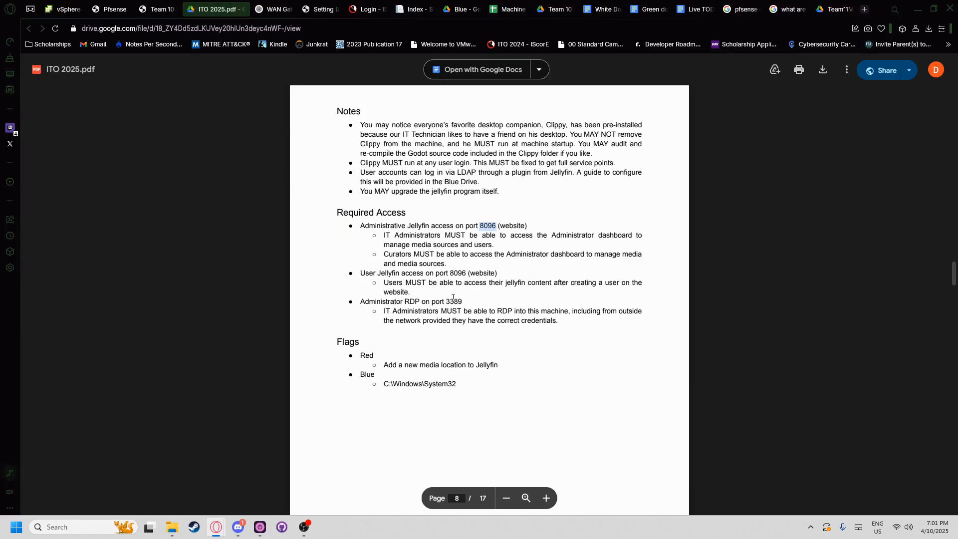
drag(453, 297, 444, 297)
click(396, 300)
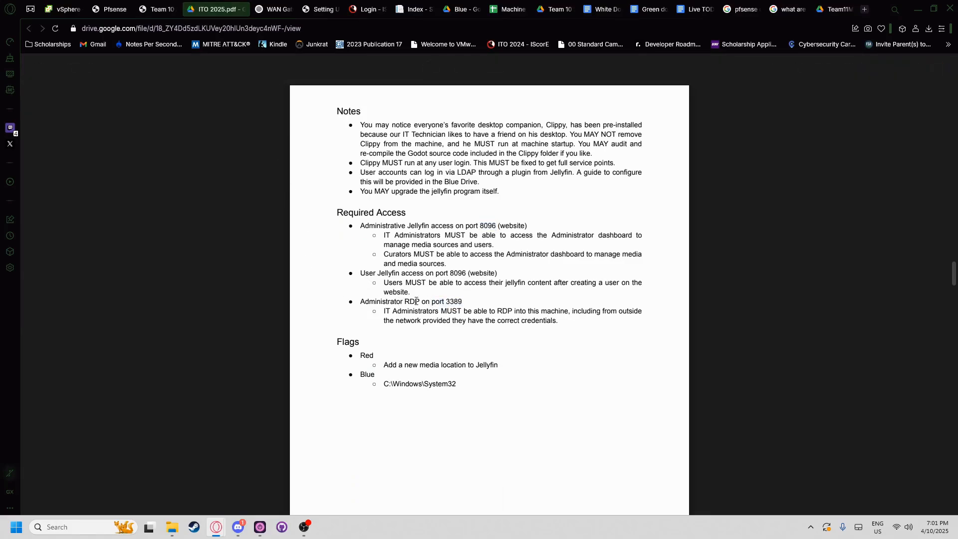
key(ctrl+shift+Tab)
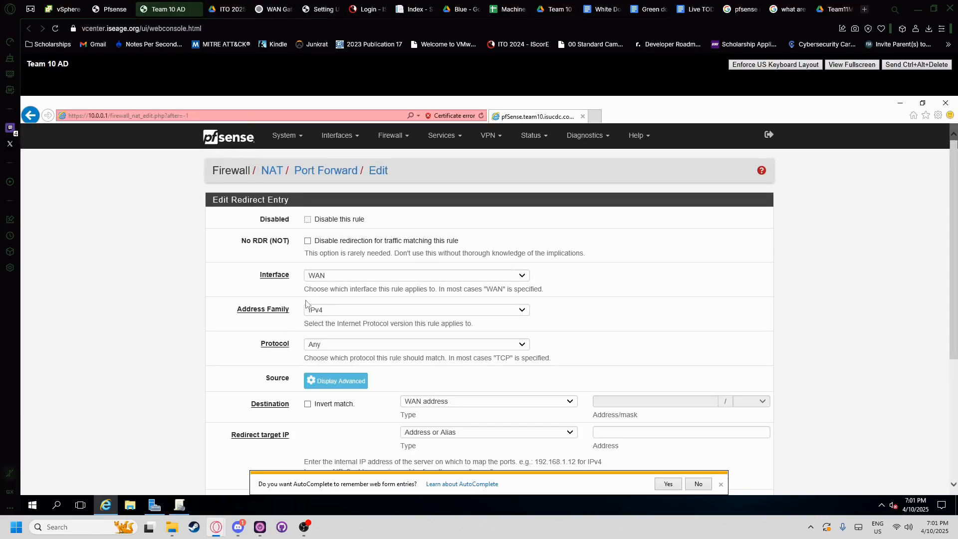
- Set interface OPT1, protocol TCP, and destination port MS RDP
click(313, 275)
click(314, 291)
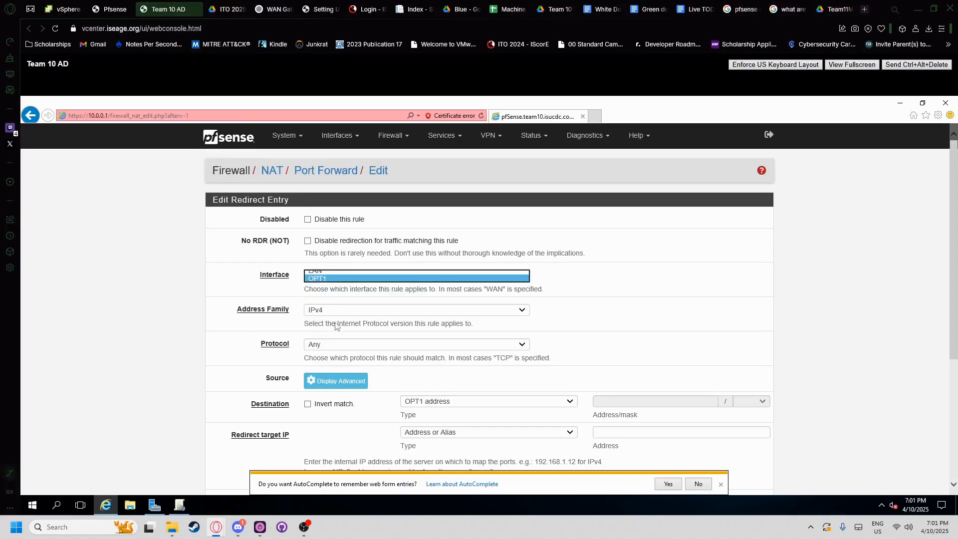
click(313, 344)
click(315, 352)
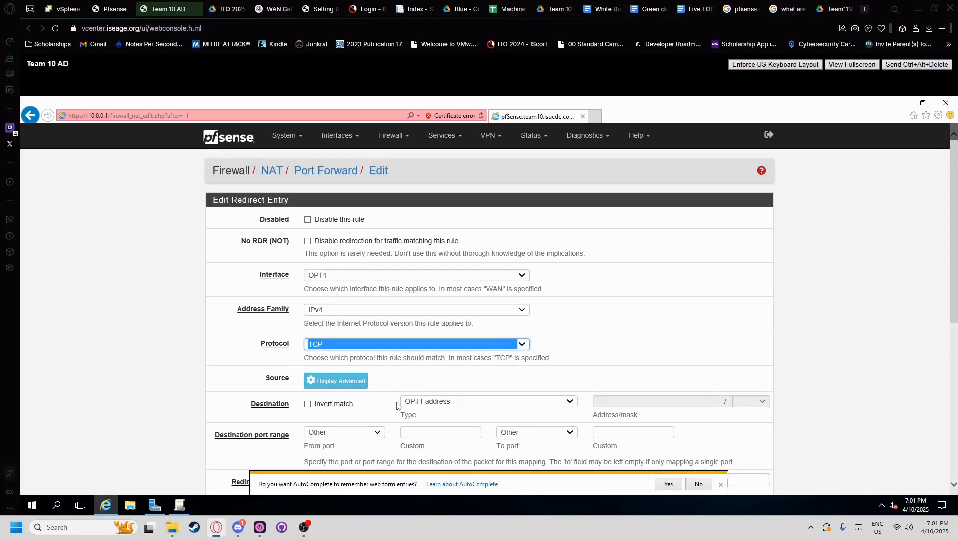
scroll(367, 402, down, 1)
click(348, 378)
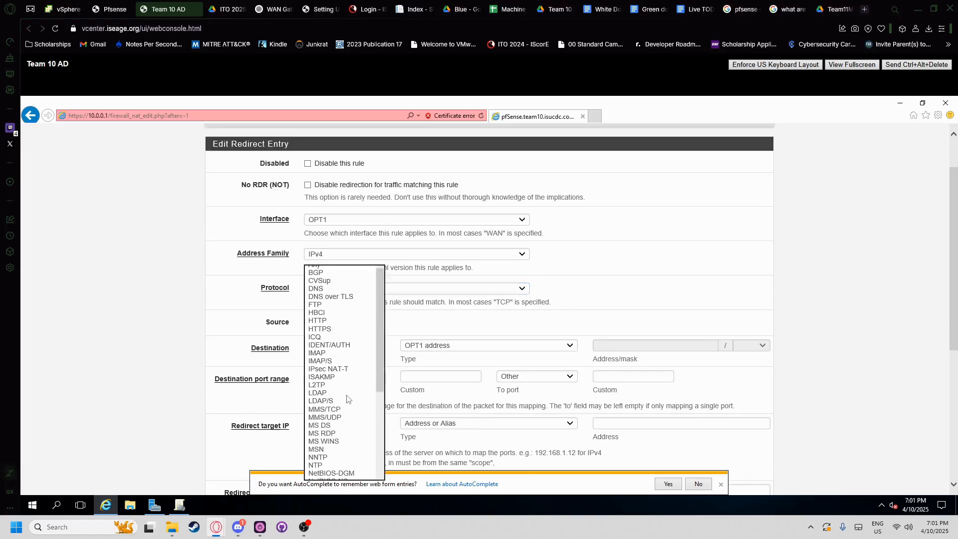
scroll(329, 399, down, 3)
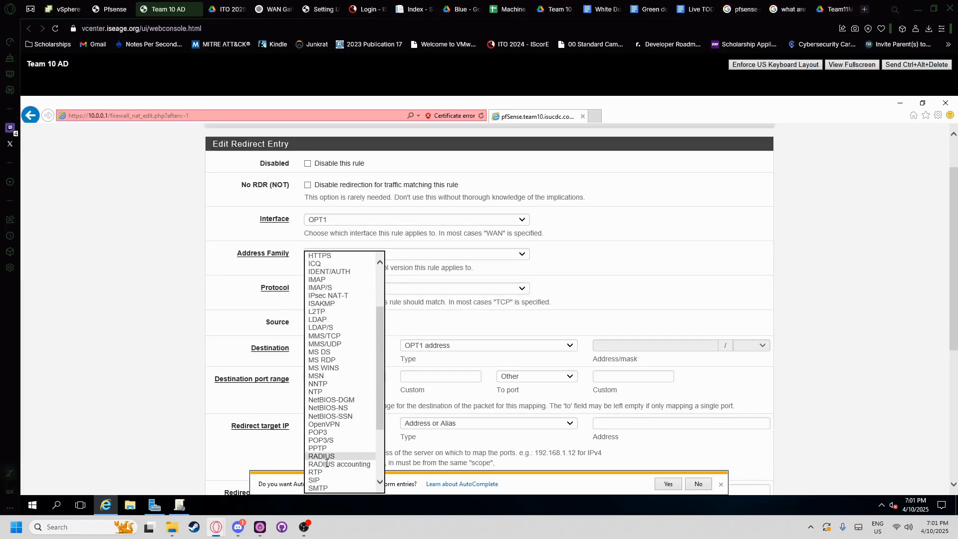
click(320, 360)
- Begin entering the redirect target IP while consulting the task document again
scroll(389, 369, down, 1)
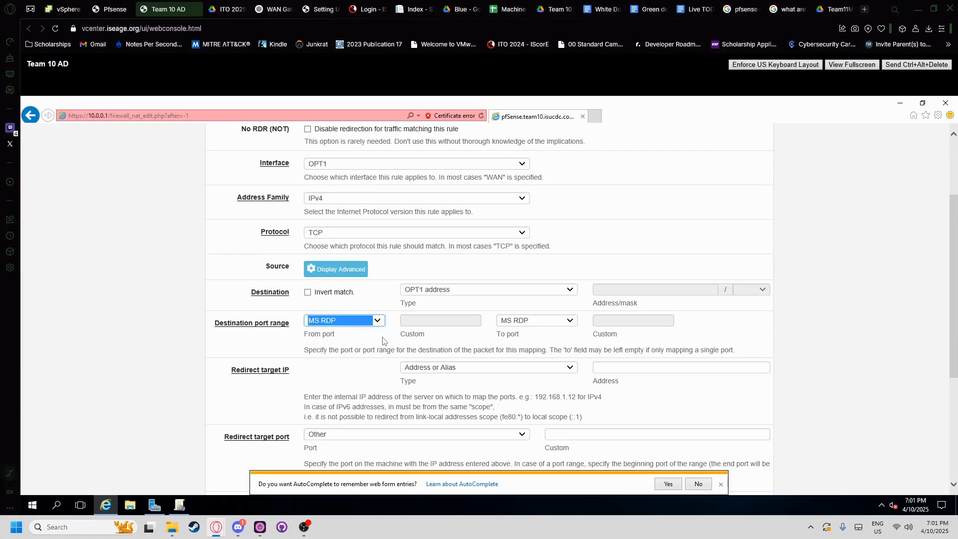
click(597, 367)
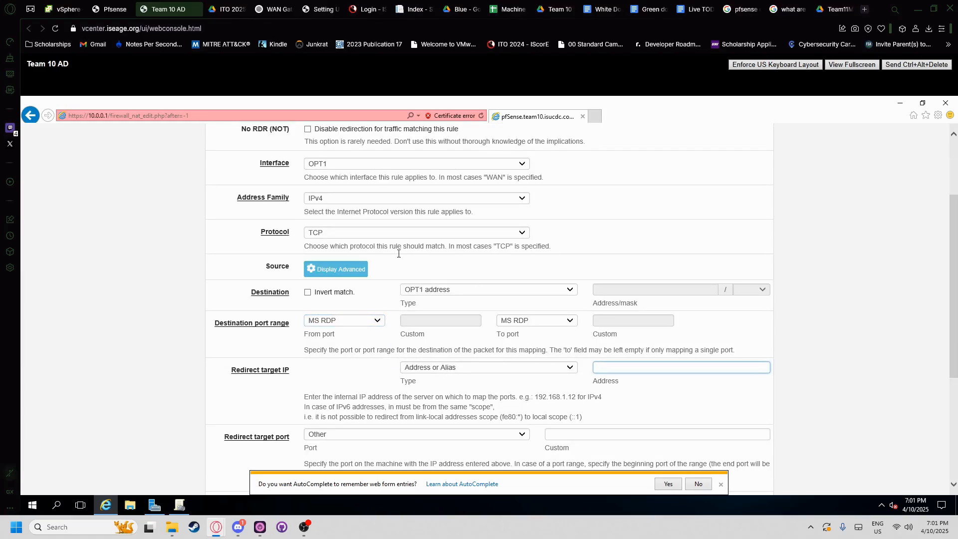
click(197, 9)
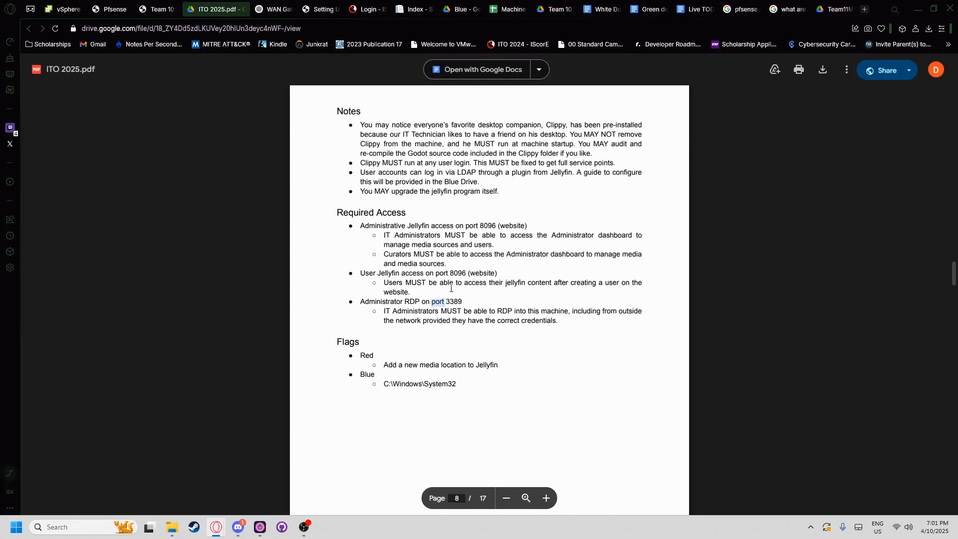
click(159, 9)
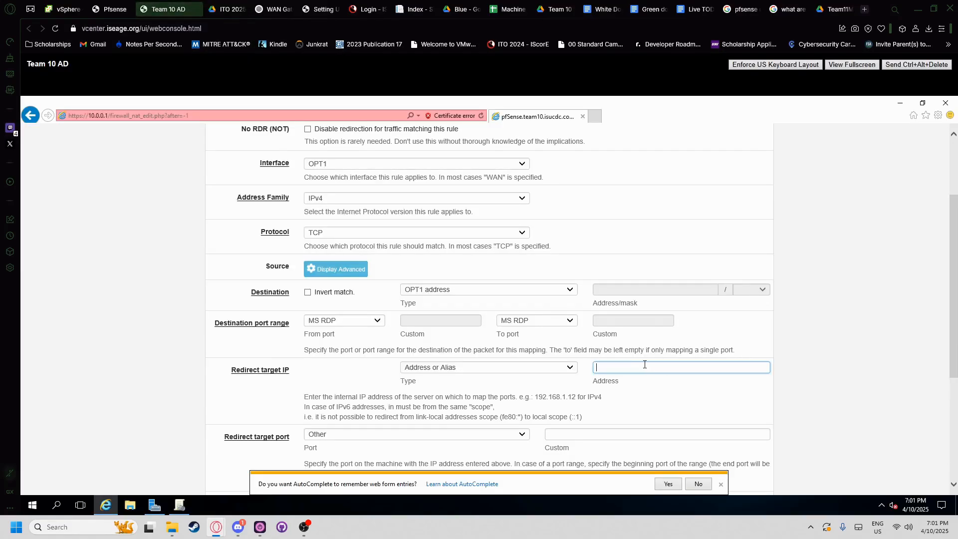
- Set the redirect target IP to 10.0.0.20 with MS RDP as the redirect port
text(10.0.0.20)
scroll(578, 368, down, 1)
click(459, 379)
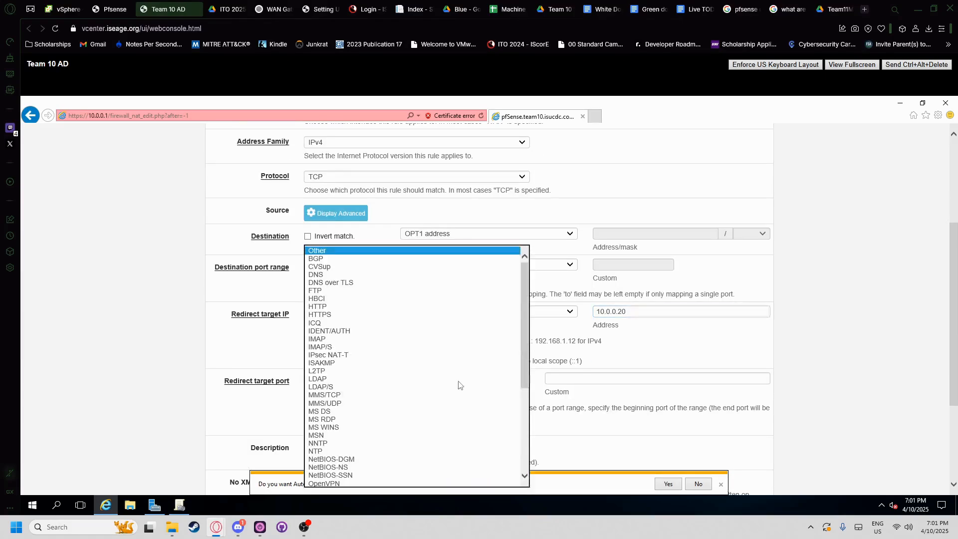
click(334, 419)
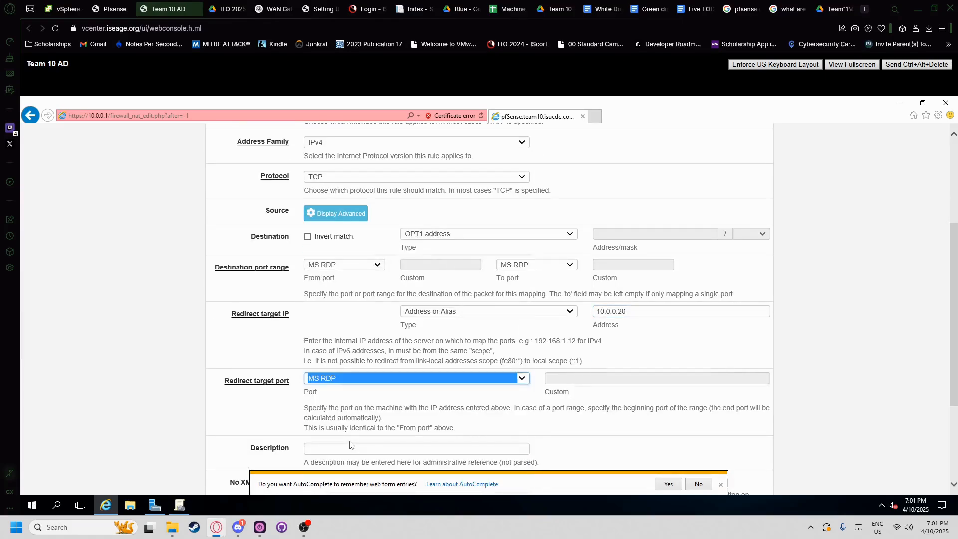
- Reread the RDP requirement in the task document before writing the rule description
click(352, 448)
click(215, 9)
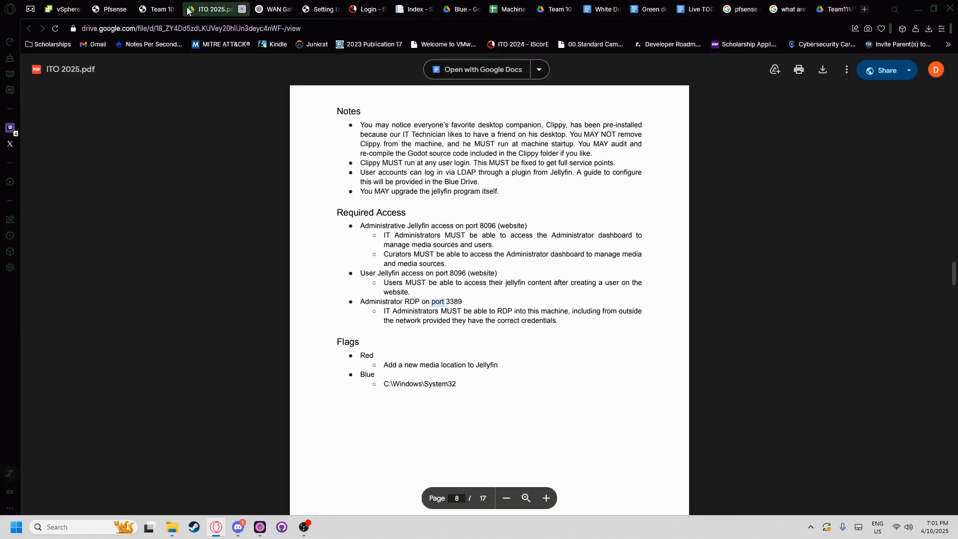
click(157, 9)
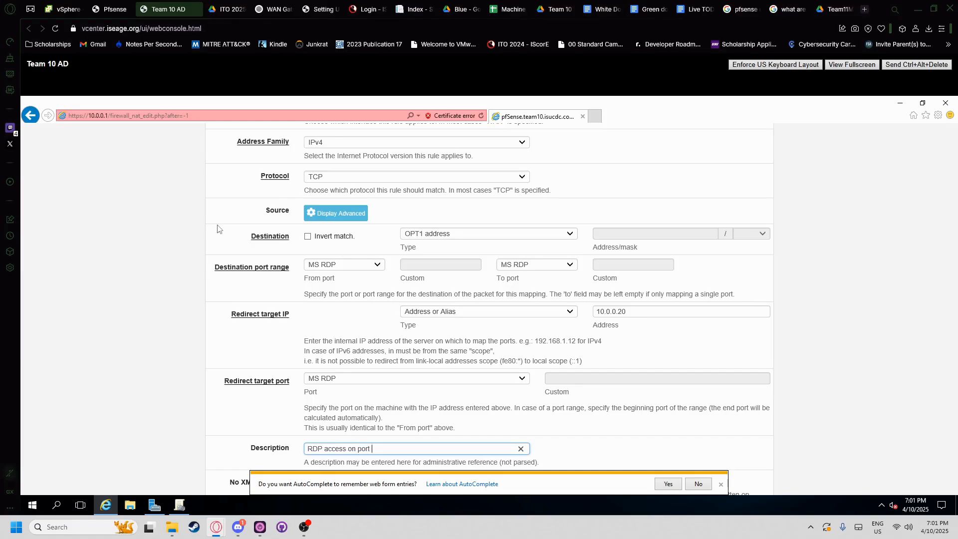
click(227, 9)
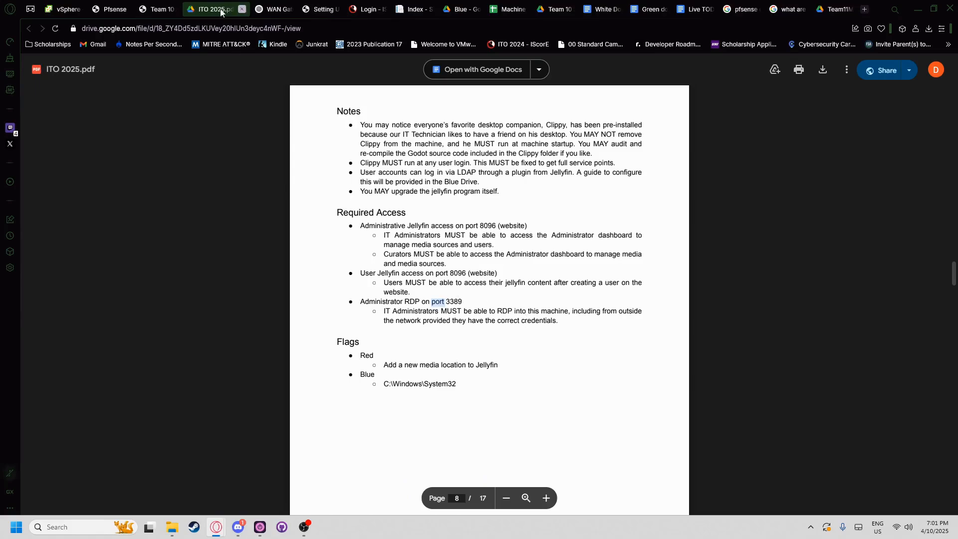
click(157, 9)
- Finish the description 'RDP access on port 3389 for Jelly box' and save the rule
text(89 )
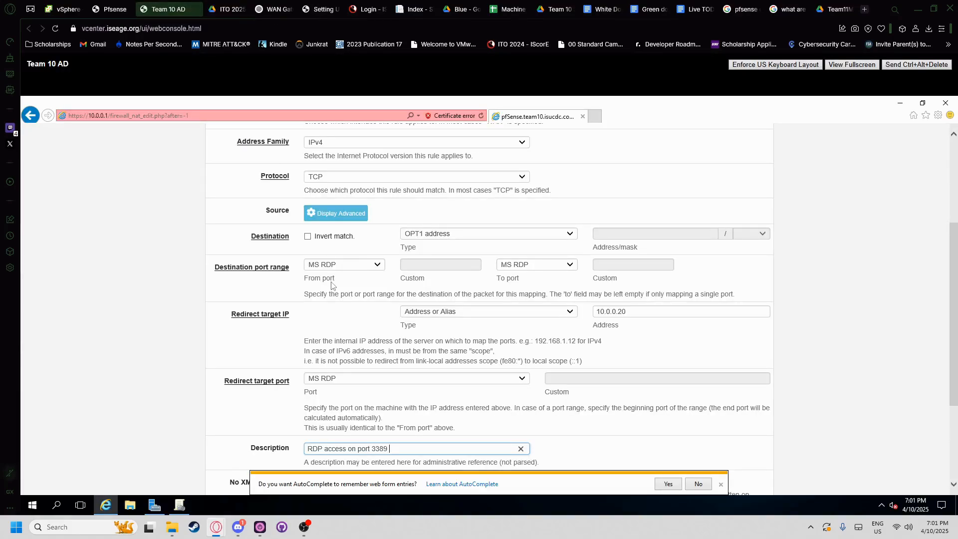
text(for Jelly B)
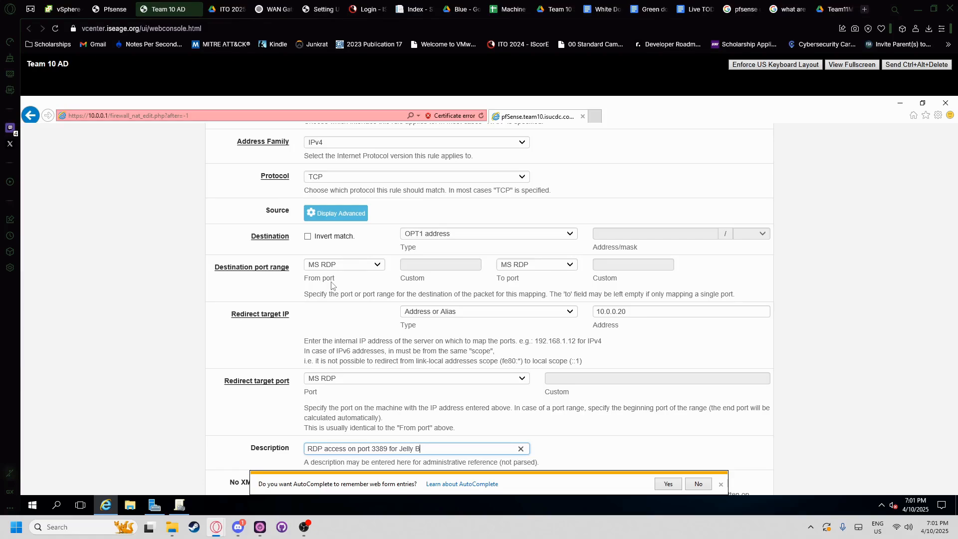
key(BackSpace)
text(box)
scroll(624, 445, down, 3)
click(720, 484)
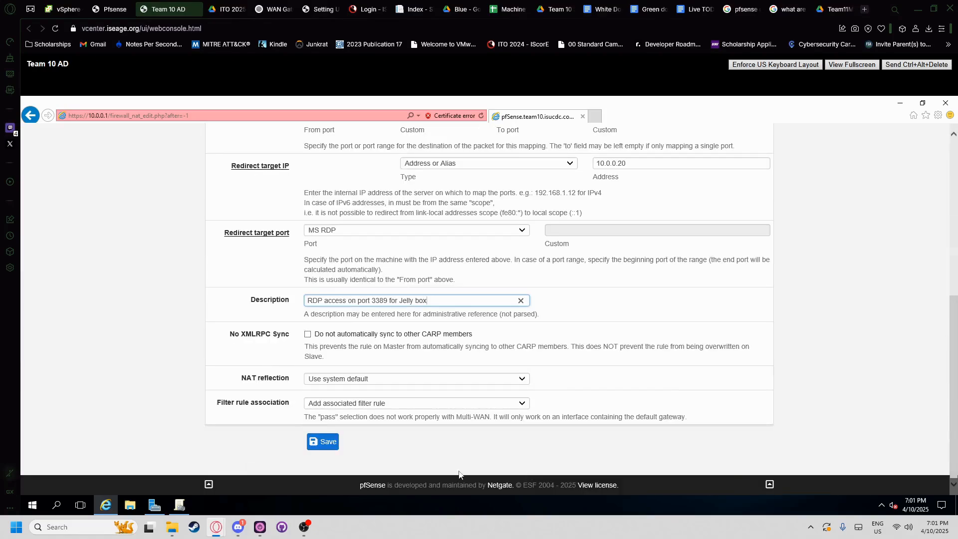
click(319, 441)
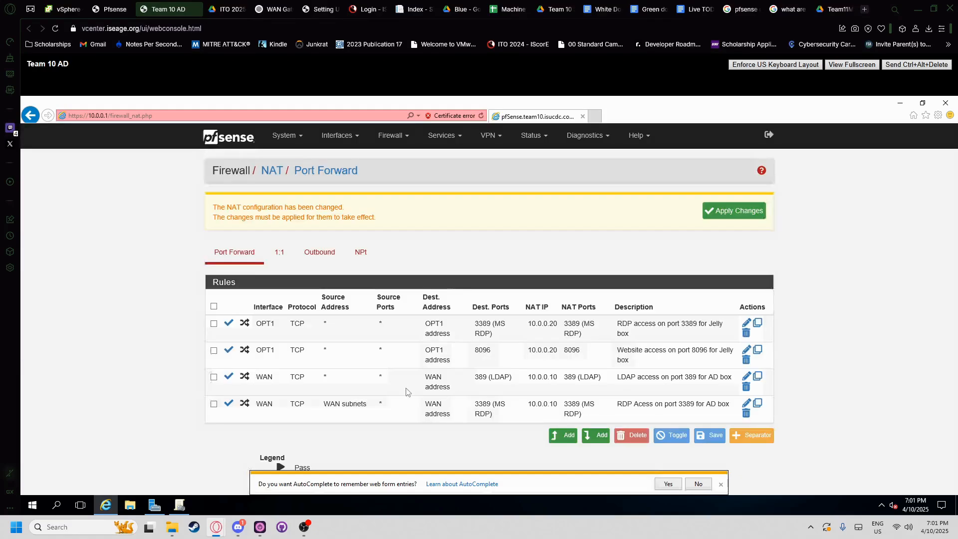
click(226, 9)
- Look up the Team 10 NAS machine in vSphere, then start another port-forward rule
click(281, 4)
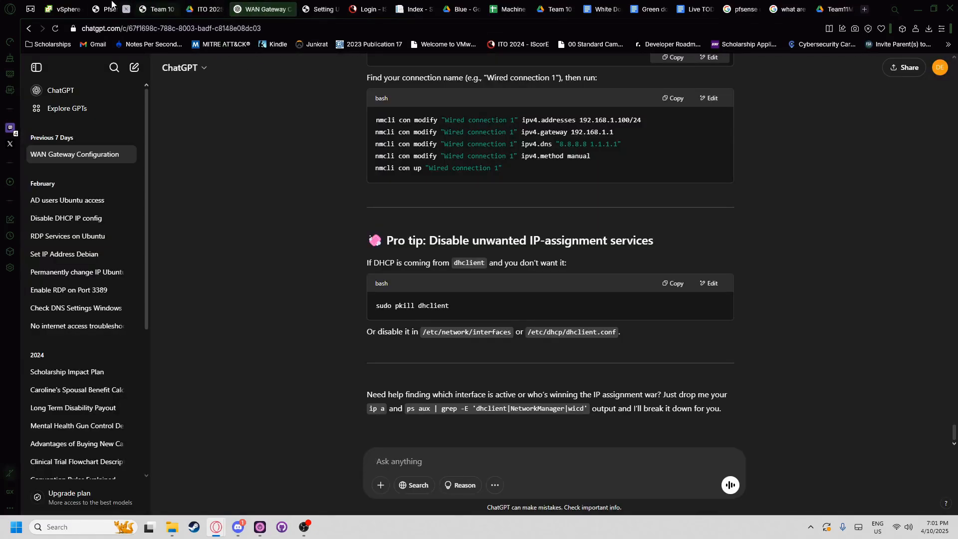
click(62, 9)
click(163, 340)
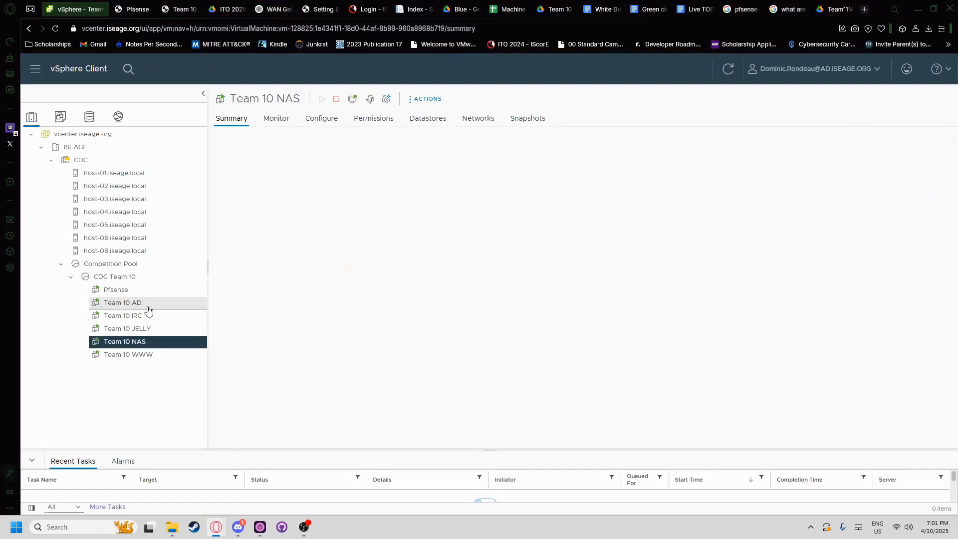
click(110, 9)
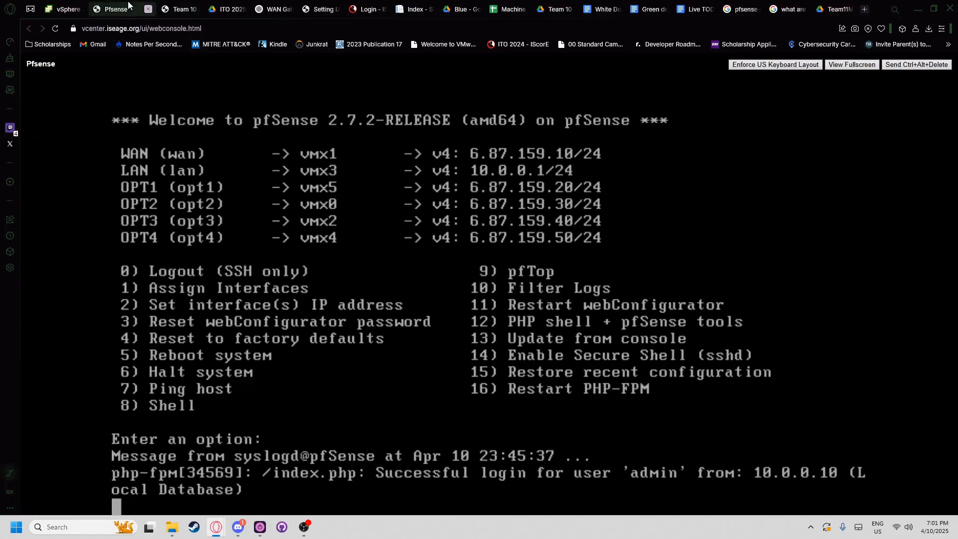
click(178, 6)
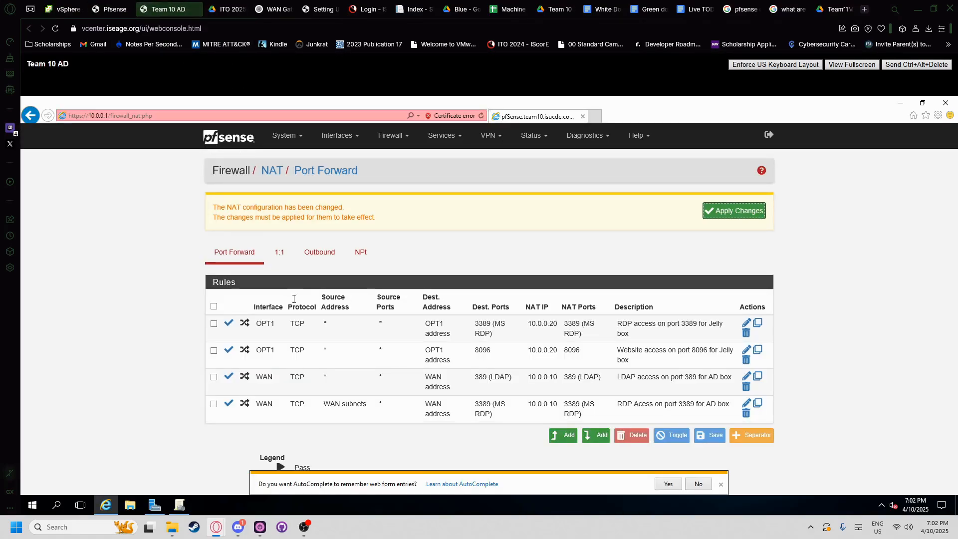
click(574, 434)
- Scroll the PDF to the NAS section and review the NFS 2049 and SSH 22 requirements
key(ctrl+Tab)
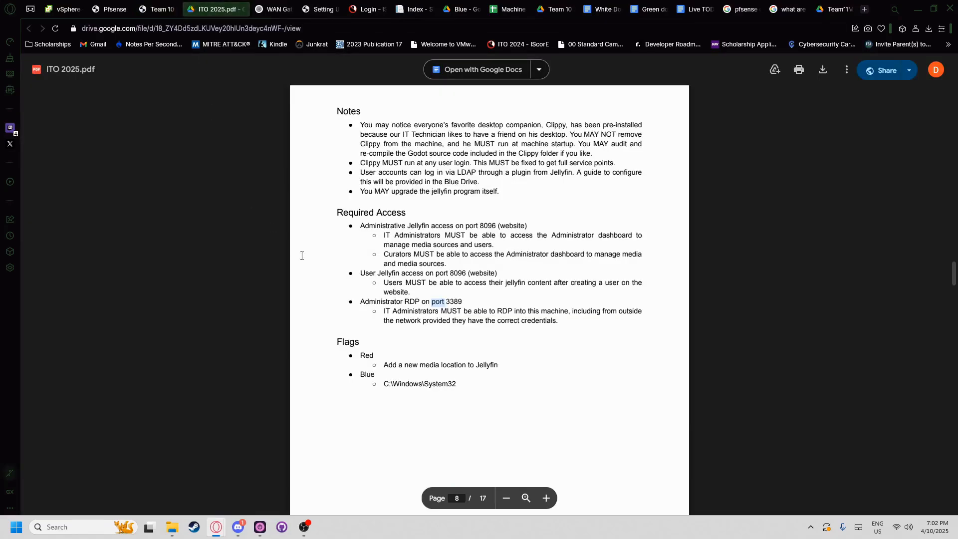
scroll(330, 271, down, 9)
scroll(330, 272, down, 10)
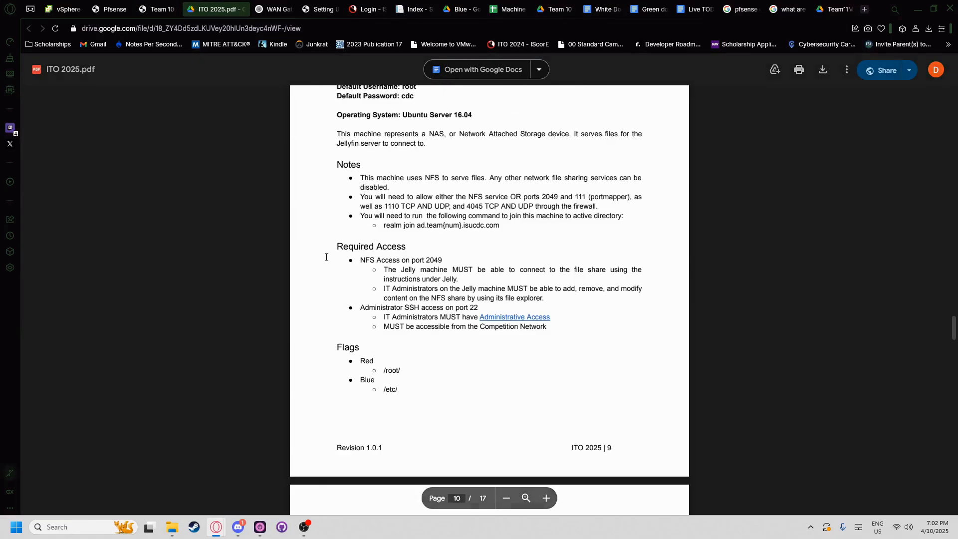
scroll(364, 230, up, 1)
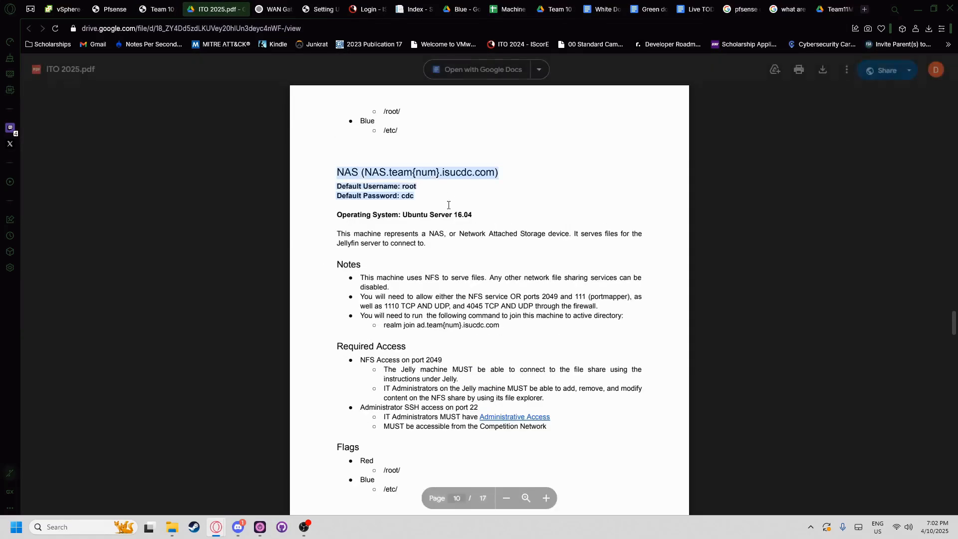
drag(360, 277, 601, 305)
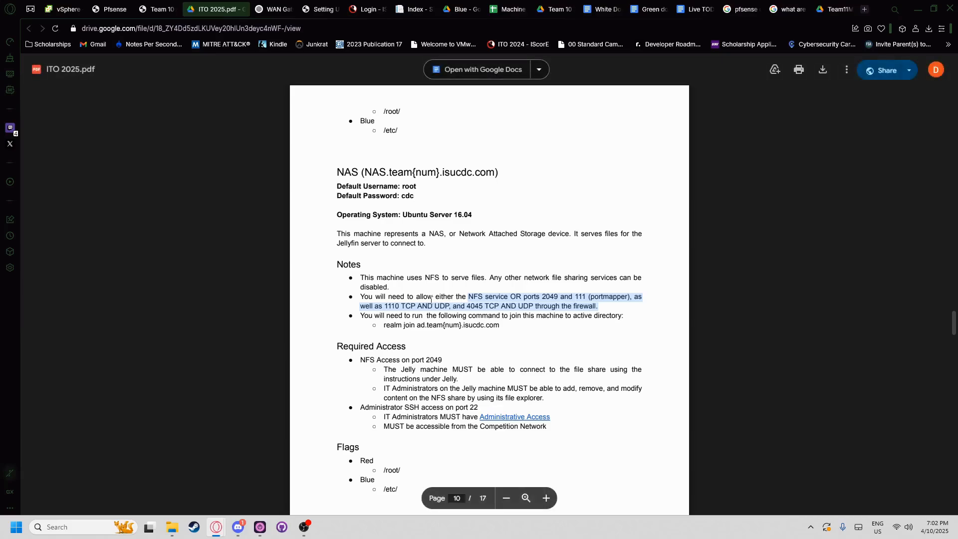
click(559, 302)
drag(598, 306, 529, 305)
double_click(487, 325)
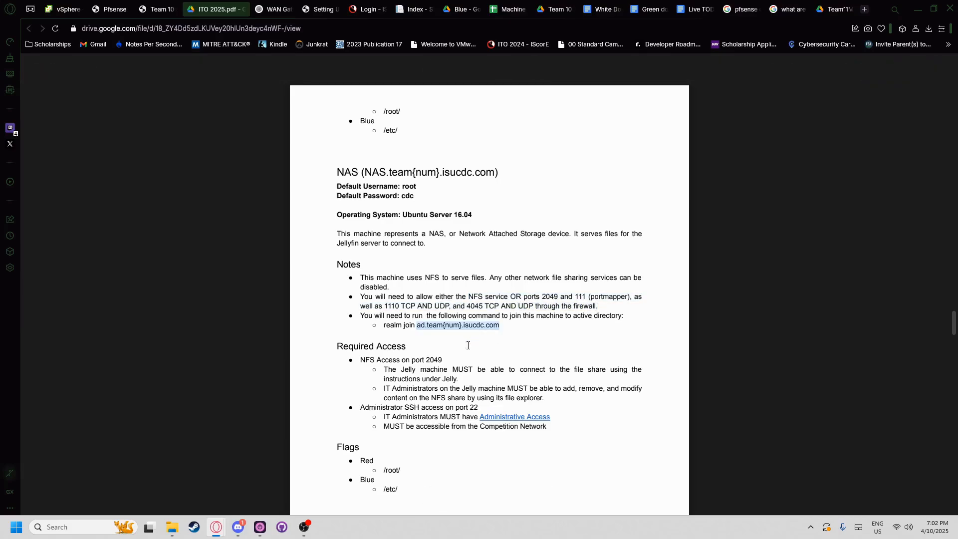
drag(443, 360, 362, 360)
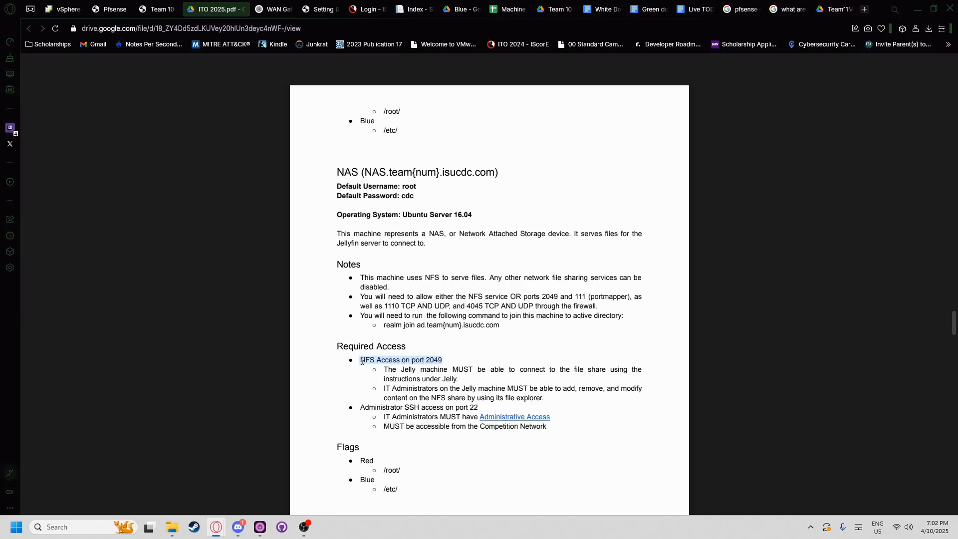
scroll(446, 361, down, 1)
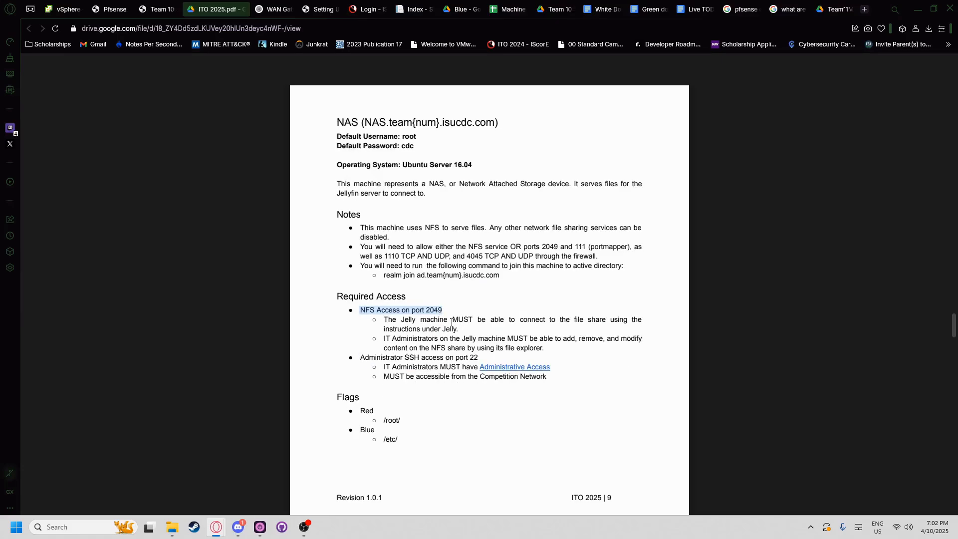
drag(478, 359, 375, 356)
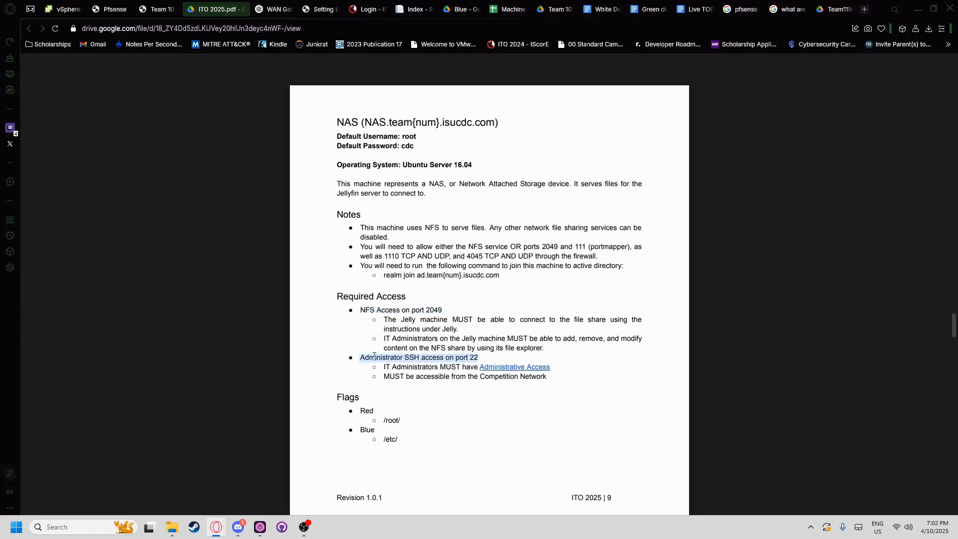
click(467, 357)
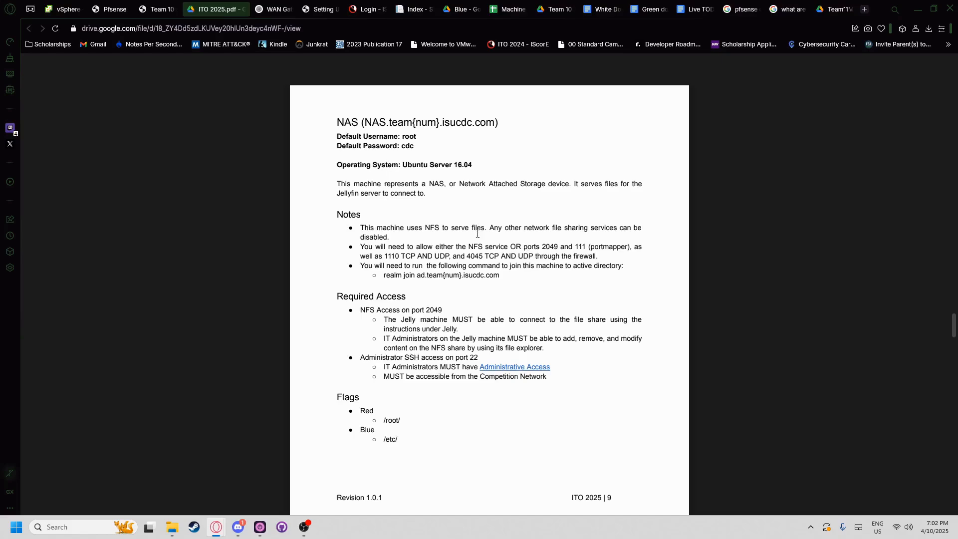
- Study the NFS firewall note listing ports 2049, 111, 1110 and 4045 to allow
drag(598, 256, 552, 254)
drag(535, 254, 534, 254)
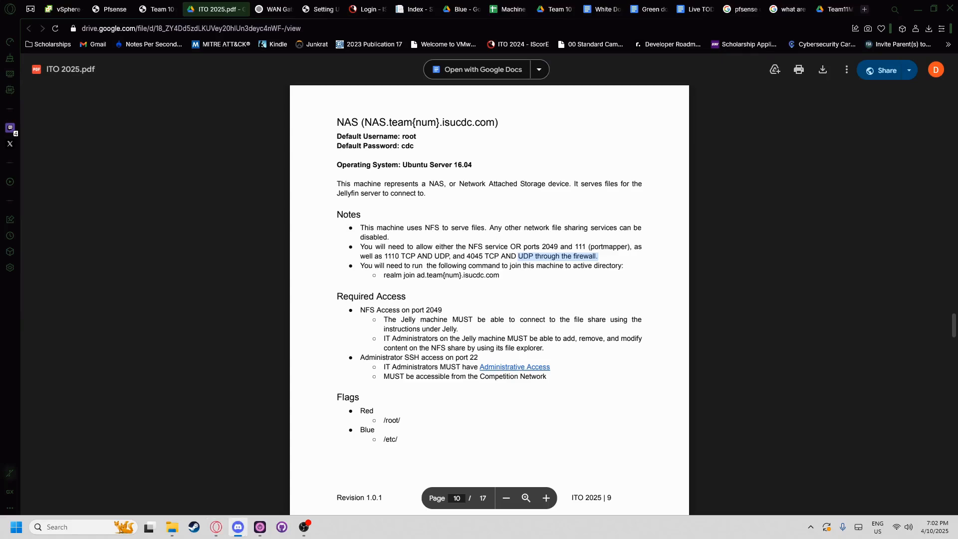
click(607, 281)
scroll(536, 299, down, 6)
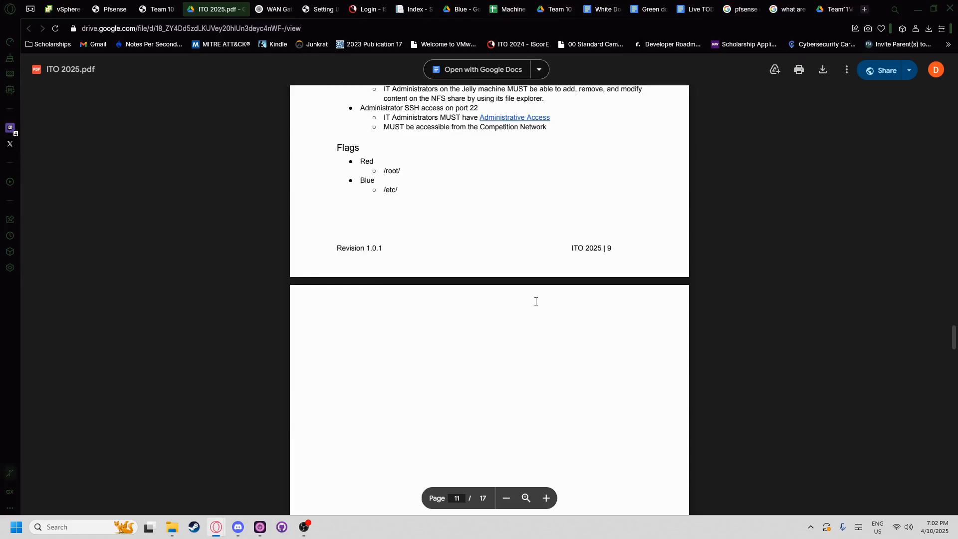
scroll(540, 302, up, 1)
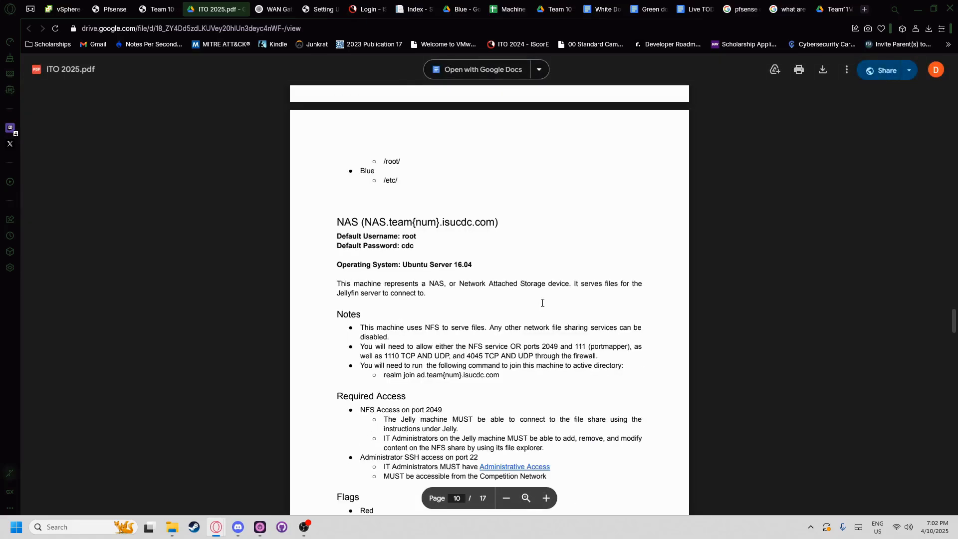
scroll(482, 316, down, 2)
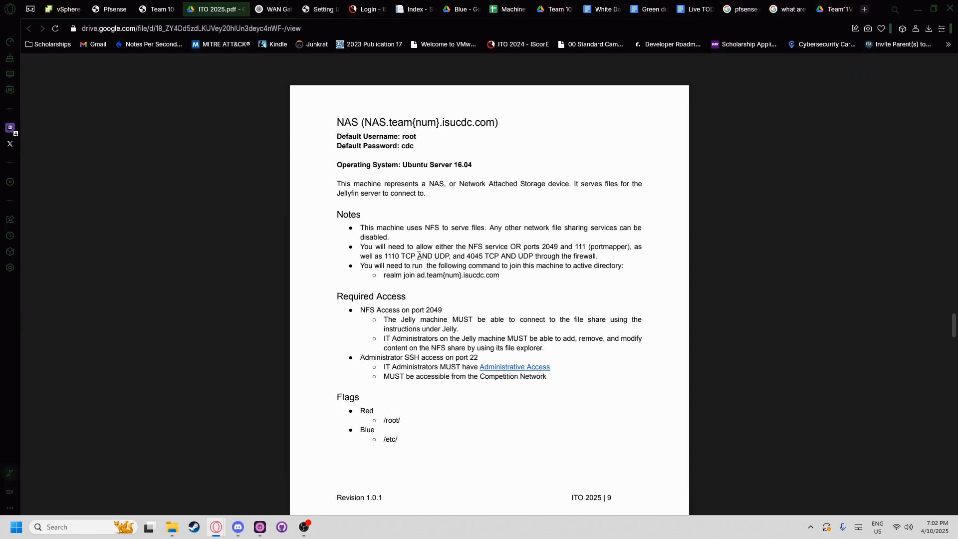
double_click(483, 255)
click(501, 255)
click(304, 528)
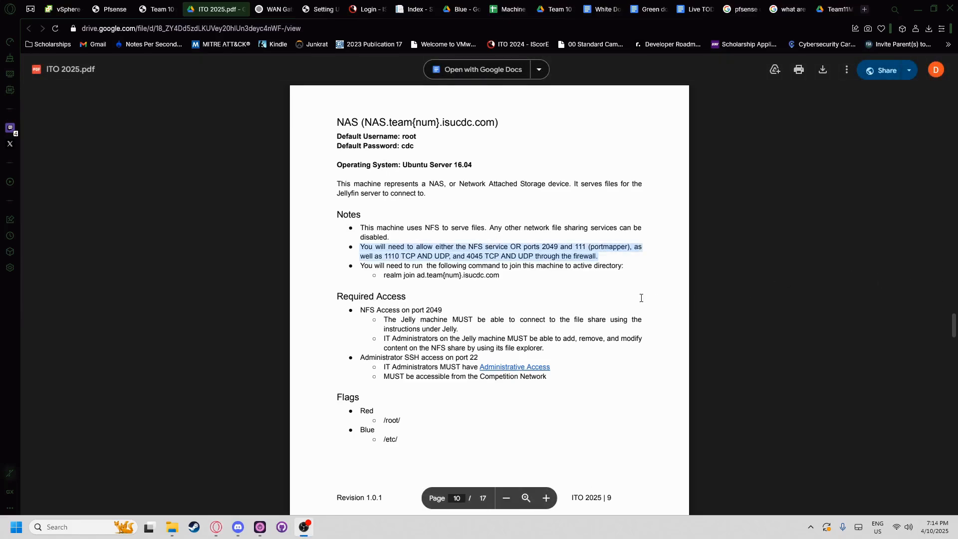
click(473, 261)
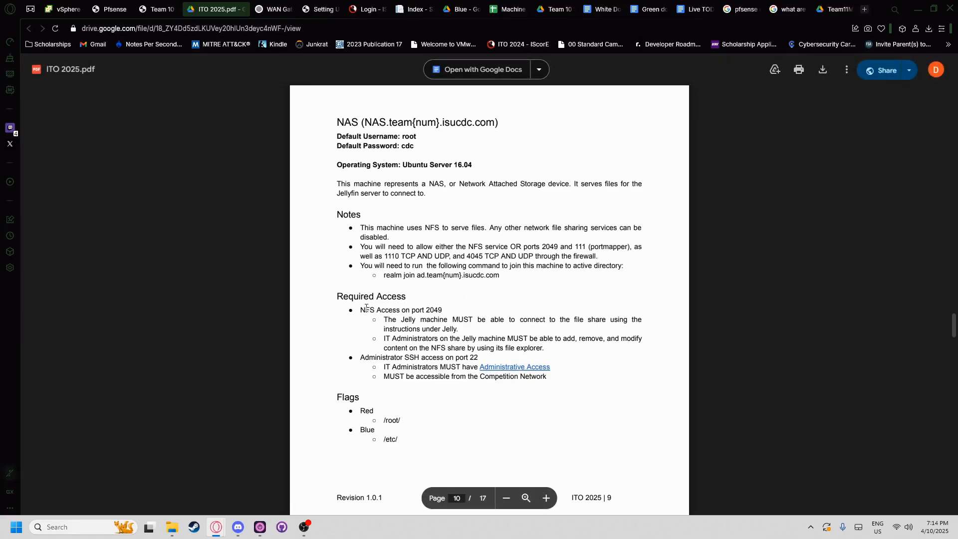
drag(366, 308, 450, 307)
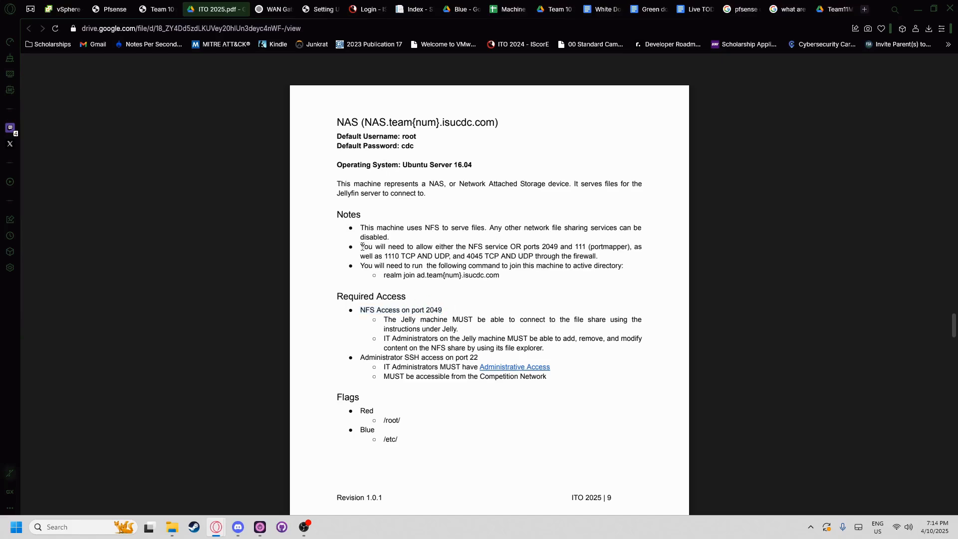
drag(362, 247, 630, 251)
click(603, 259)
click(361, 247)
click(590, 256)
drag(468, 245, 513, 247)
click(567, 251)
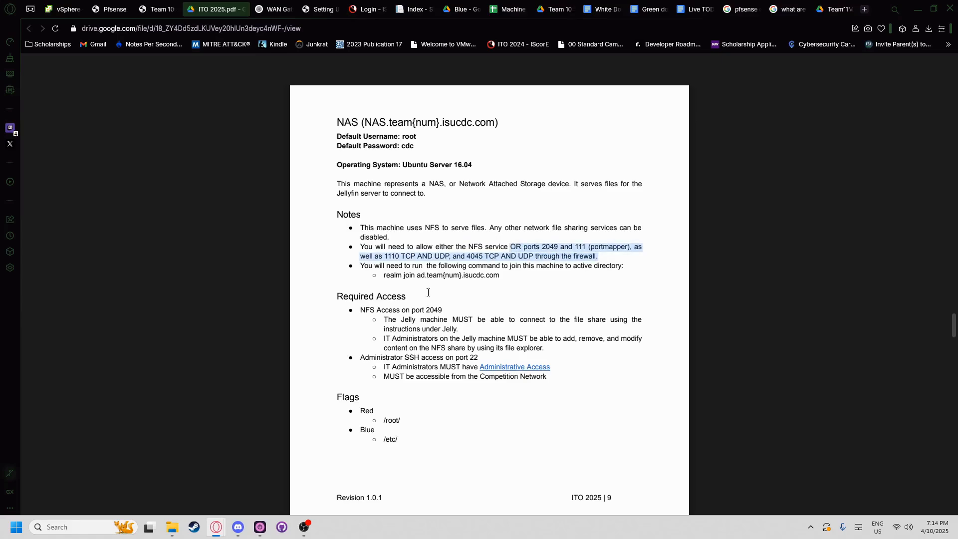
click(491, 241)
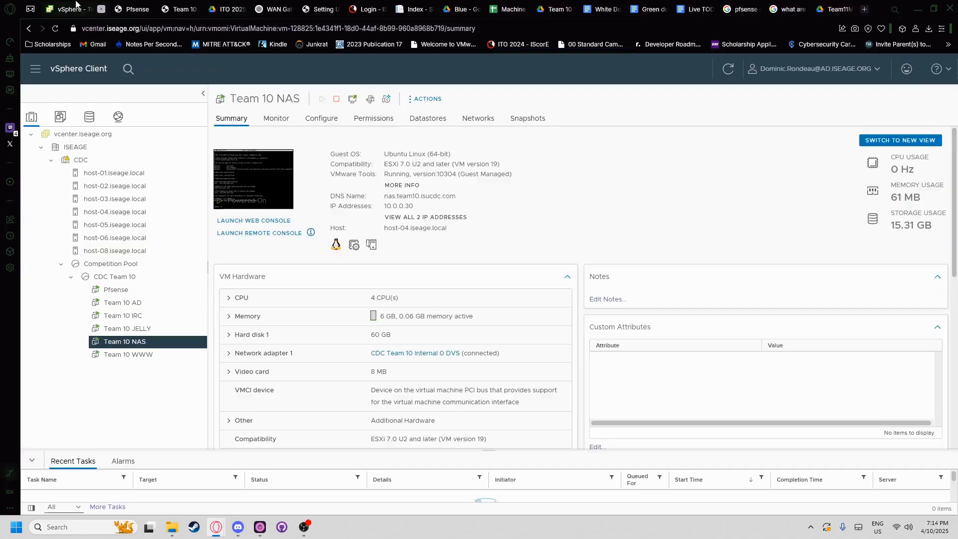
- Browse the Team 10 machine summaries in vSphere and return to the AD console
click(62, 9)
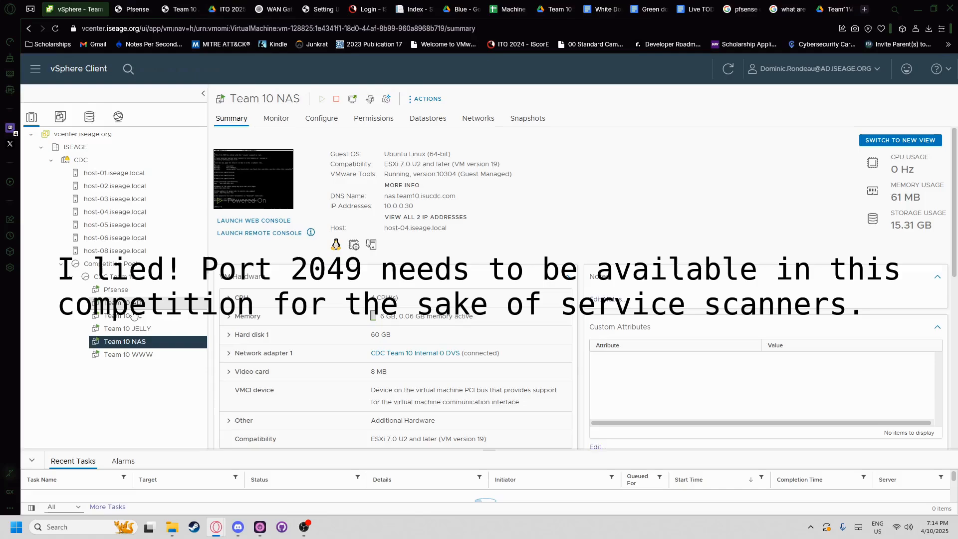
click(131, 303)
click(134, 316)
click(137, 330)
click(131, 342)
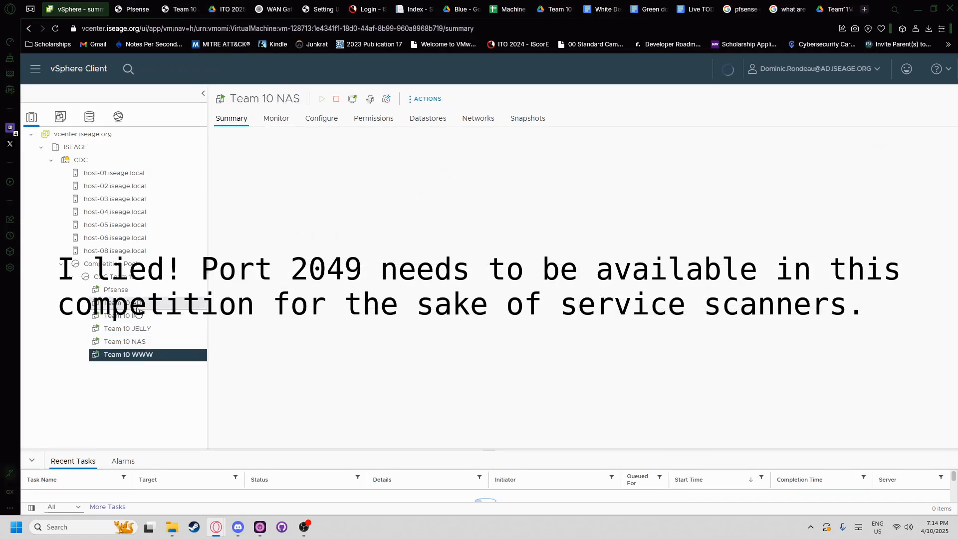
click(127, 303)
click(134, 9)
click(179, 9)
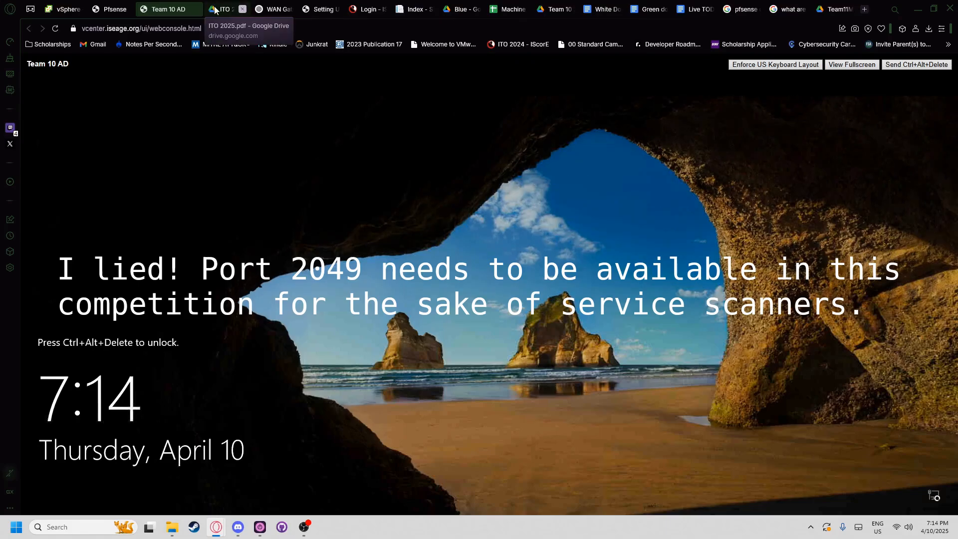
- Sign back into Windows on the Team 10 AD console with the account password
click(922, 65)
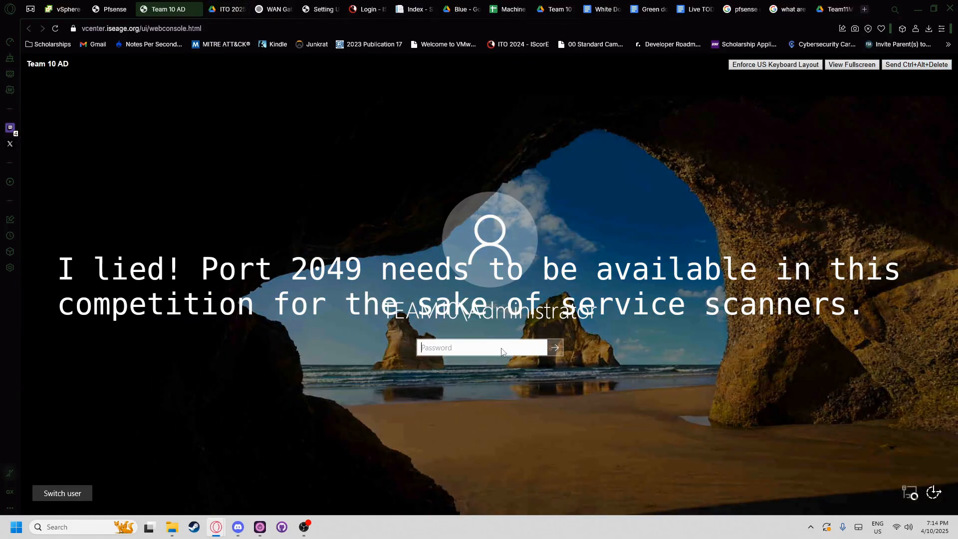
text(••)
click(555, 348)
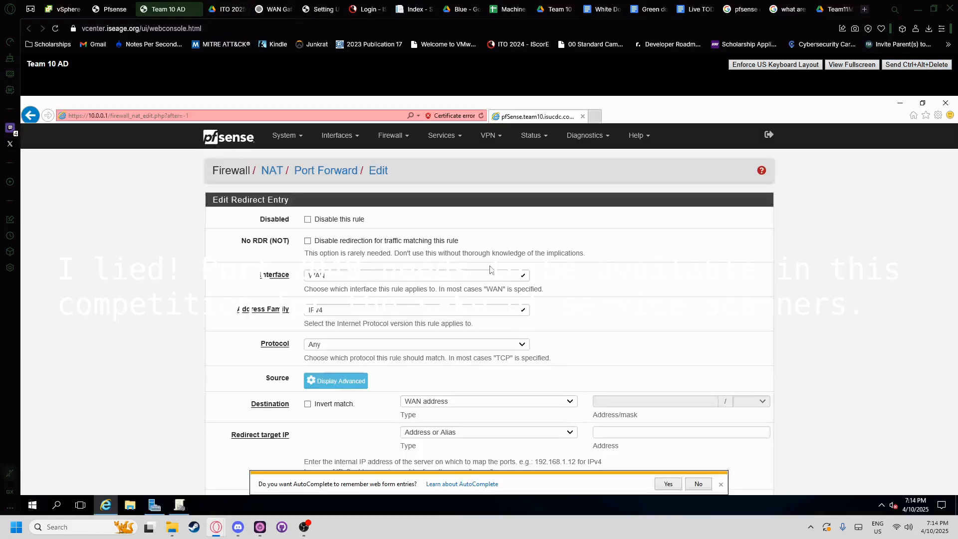
click(237, 5)
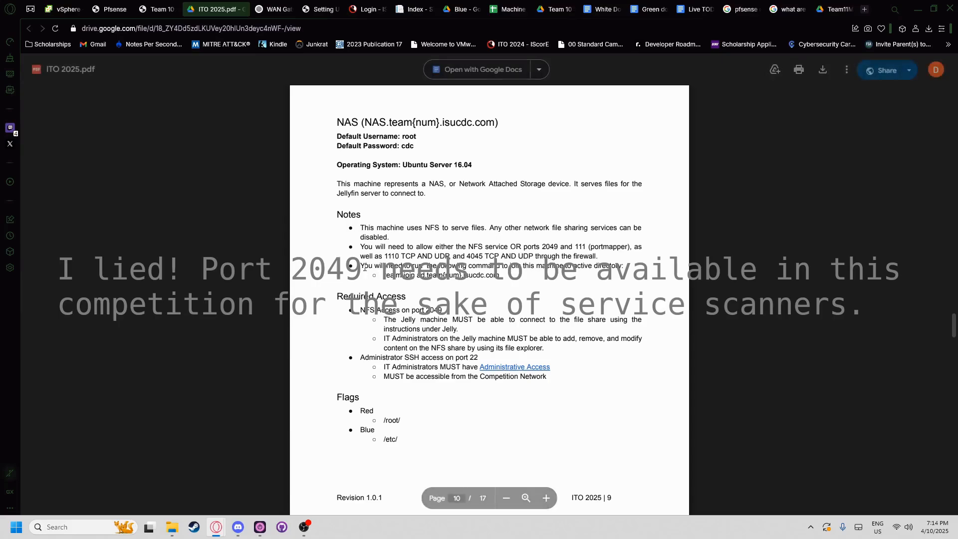
double_click(411, 358)
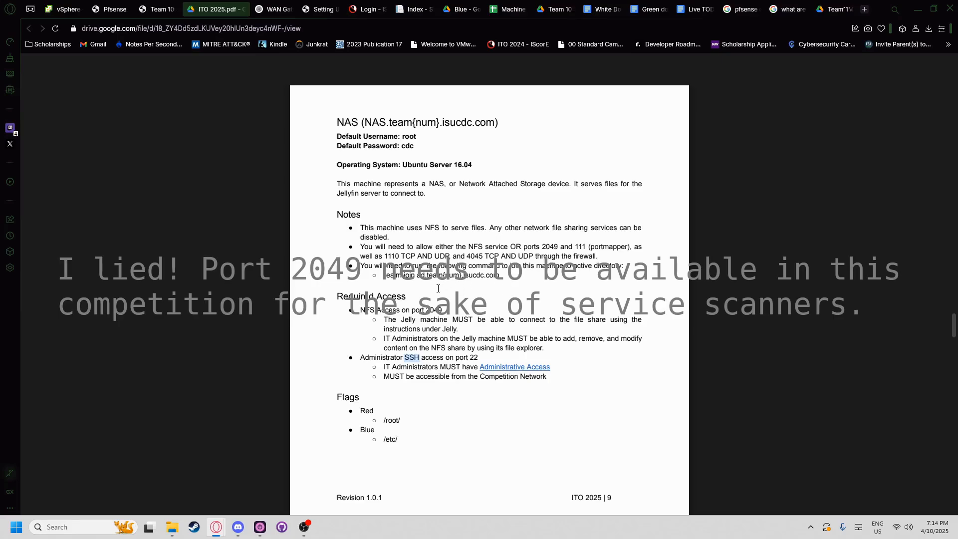
drag(421, 314, 437, 298)
drag(360, 310, 443, 310)
click(360, 309)
drag(361, 310, 442, 310)
click(349, 305)
drag(357, 309, 442, 310)
click(357, 307)
drag(358, 309, 442, 310)
click(381, 320)
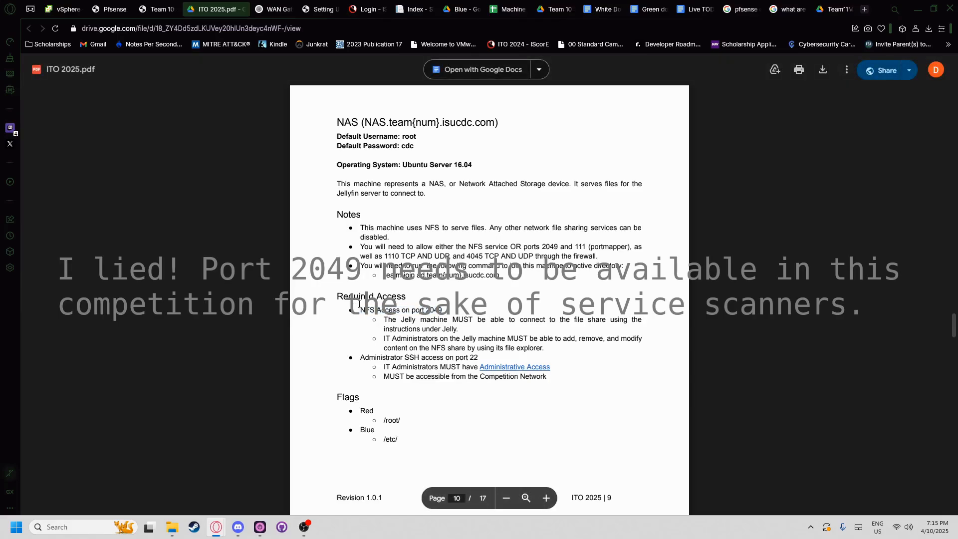
click(159, 9)
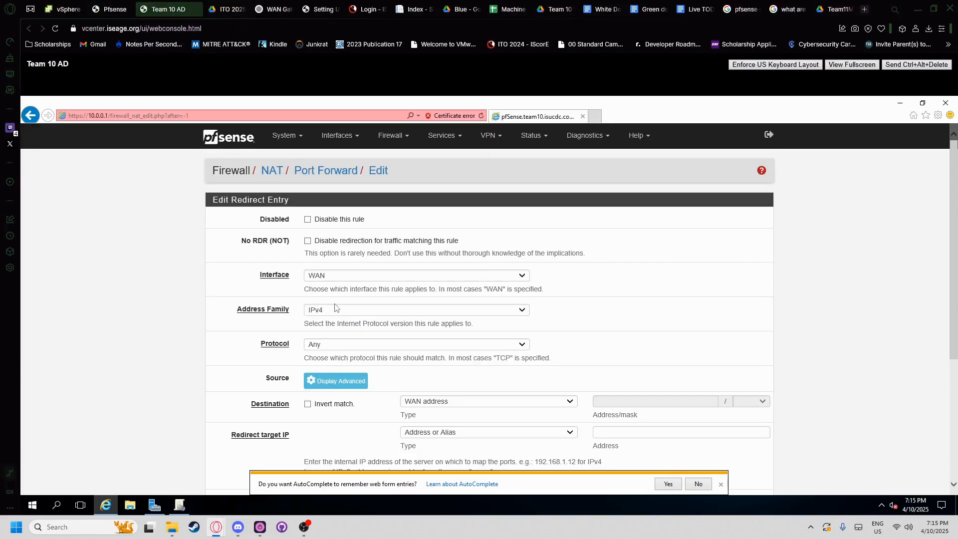
- Confirm the NAS machine's IP address 10.0.0.30 in vSphere for the OPT2 rule
click(331, 278)
click(112, 5)
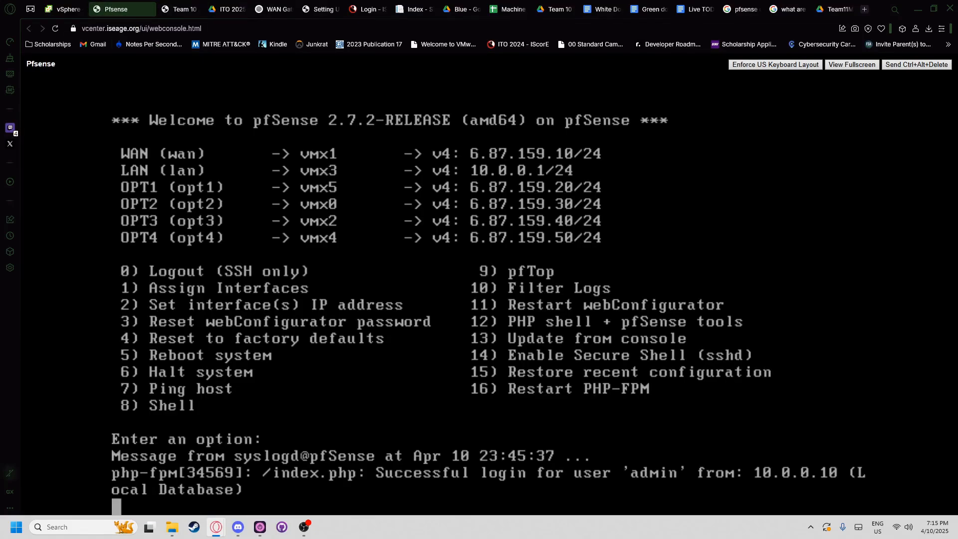
click(194, 7)
click(197, 5)
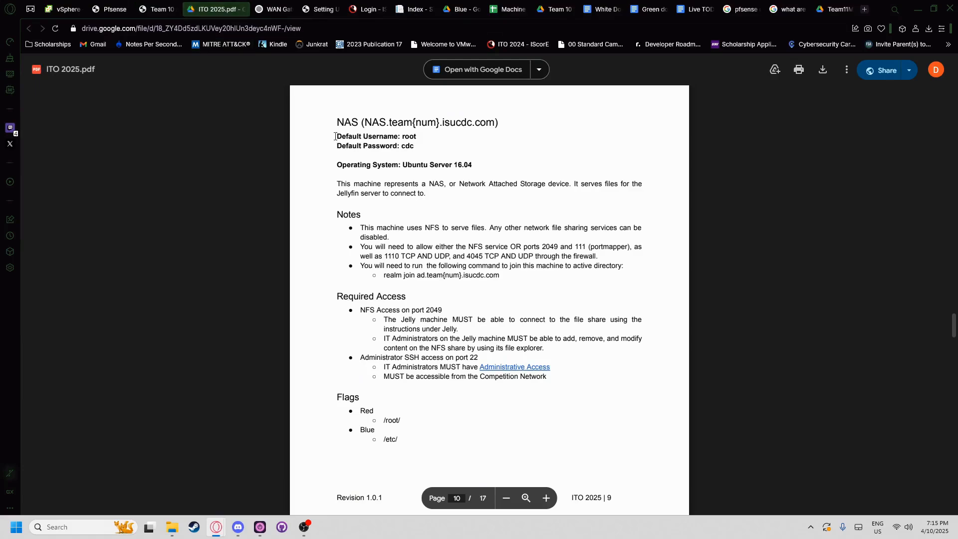
click(63, 9)
click(122, 342)
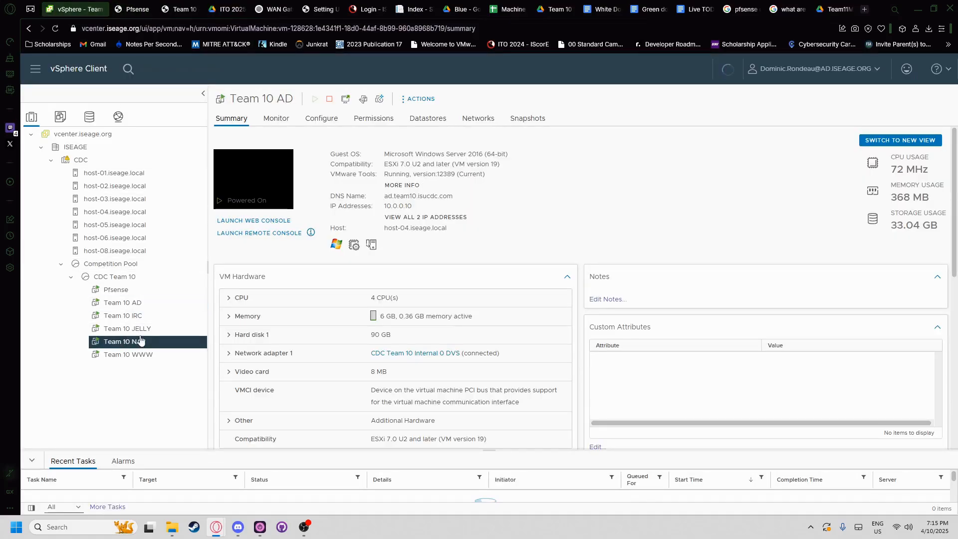
drag(409, 206, 406, 206)
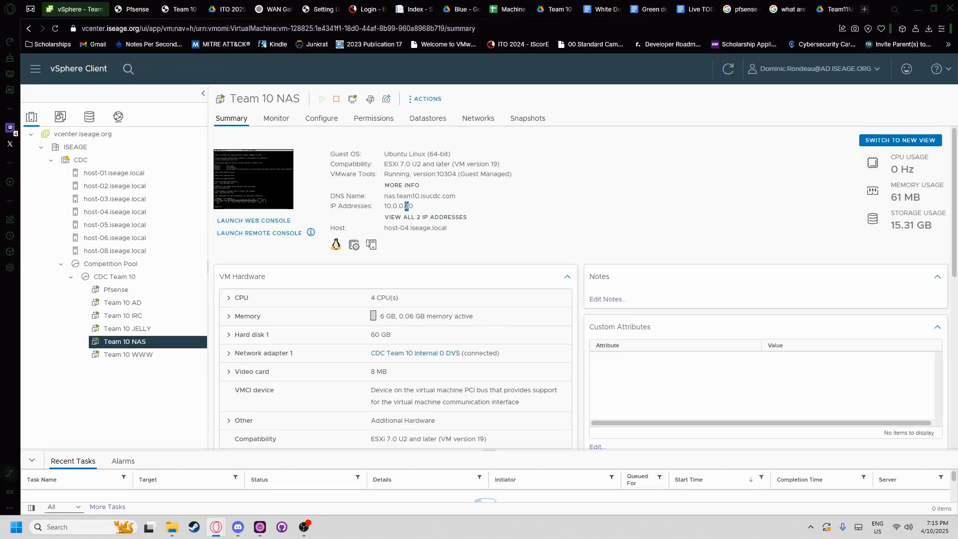
click(143, 10)
click(179, 11)
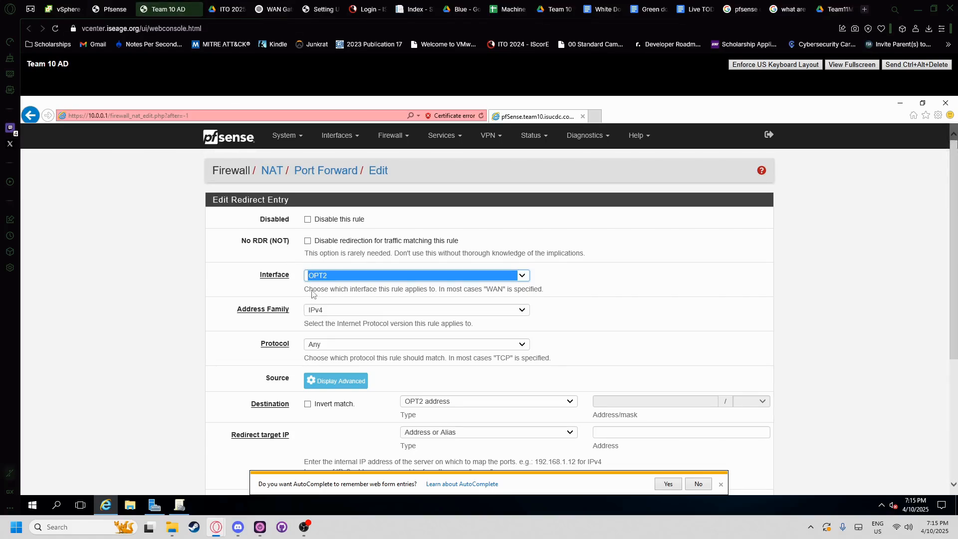
- Set the rule's protocol to TCP and destination port to SSH
click(327, 344)
click(315, 353)
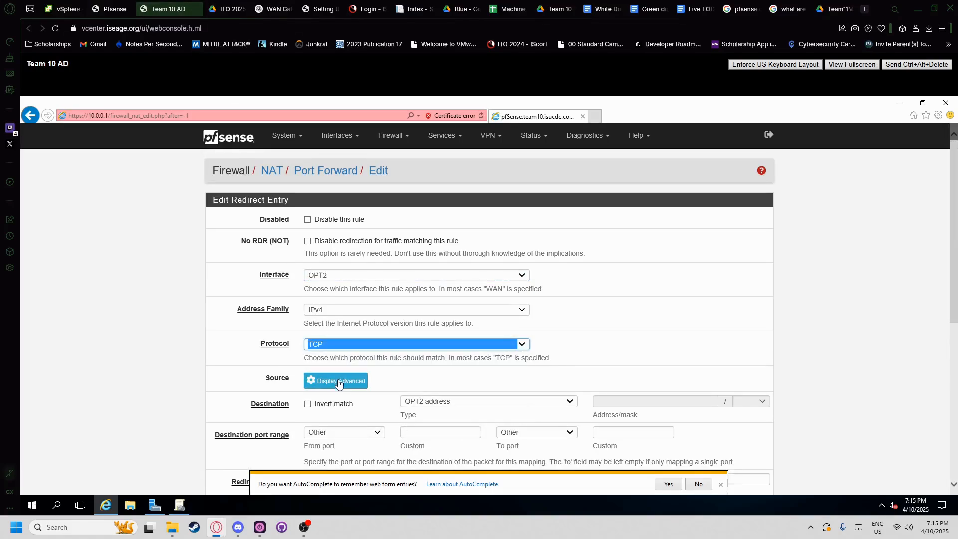
scroll(368, 381, down, 1)
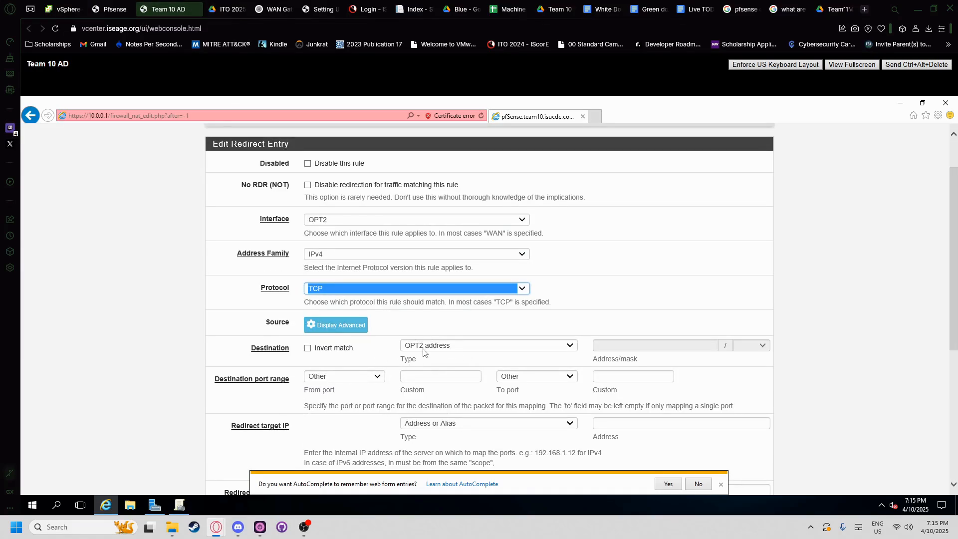
click(341, 378)
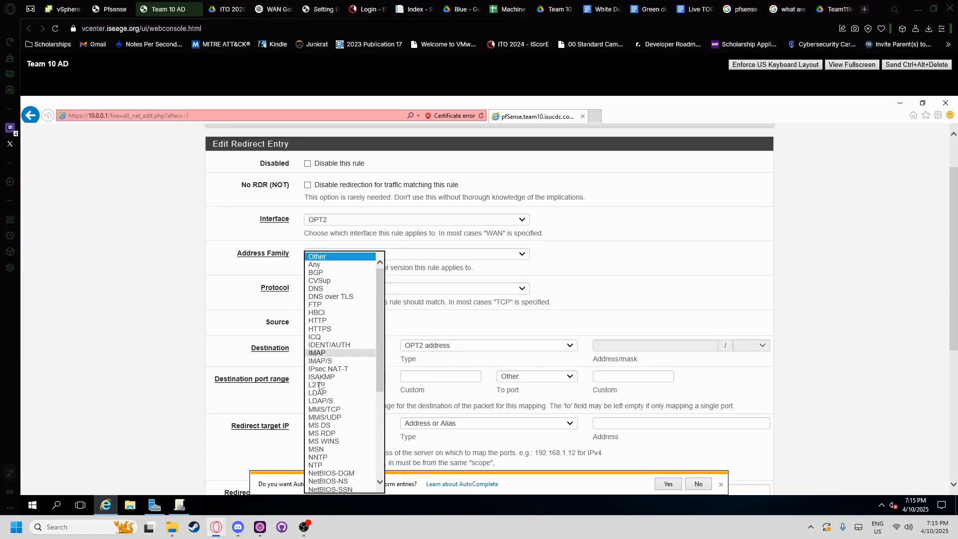
scroll(331, 439, down, 7)
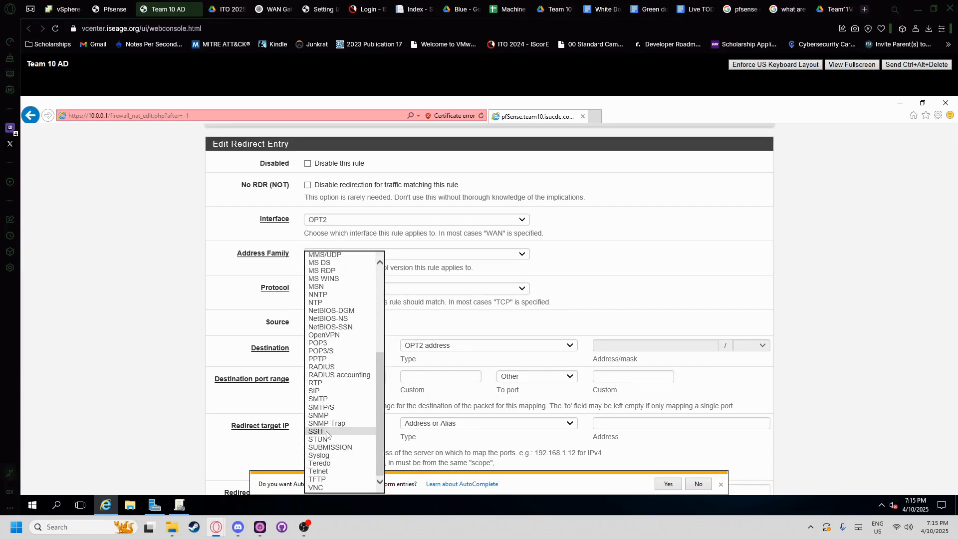
click(324, 431)
- Redirect the traffic to 10.0.0.30 on the SSH port
scroll(439, 367, down, 2)
click(627, 316)
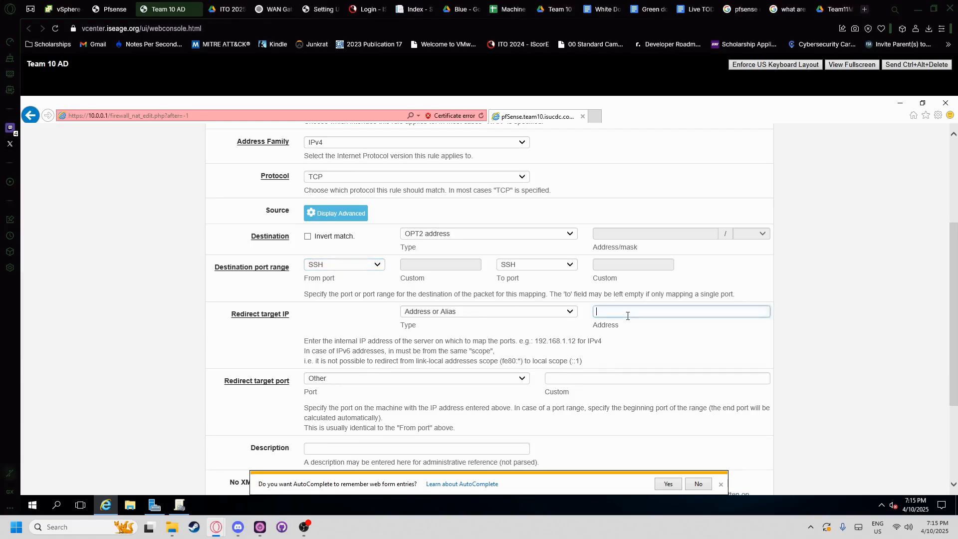
text(10.0.0.30)
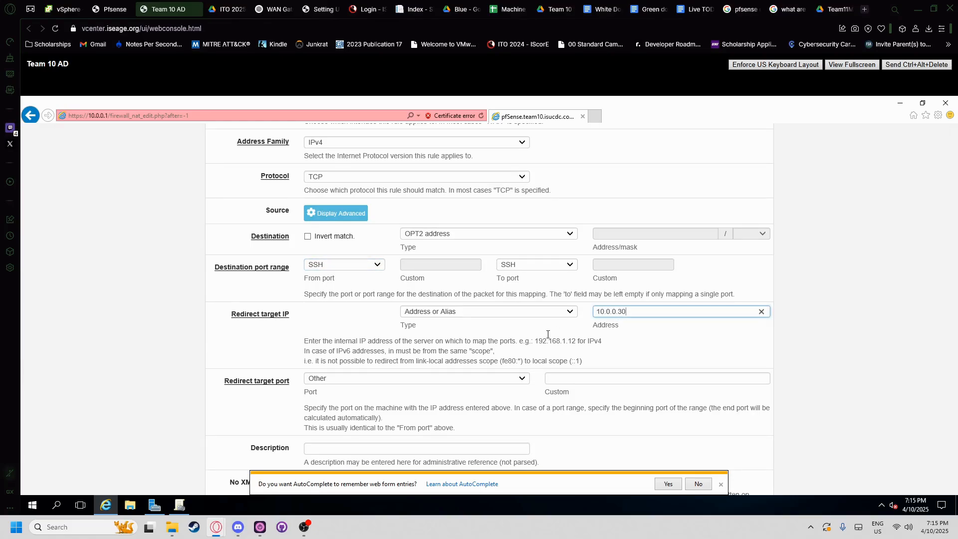
scroll(548, 335, down, 1)
click(558, 324)
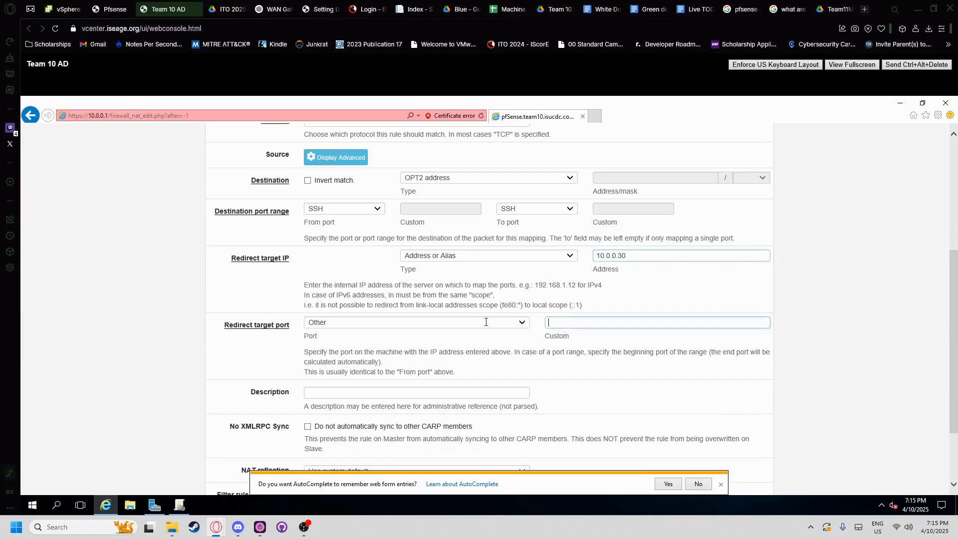
click(486, 321)
scroll(354, 399, down, 3)
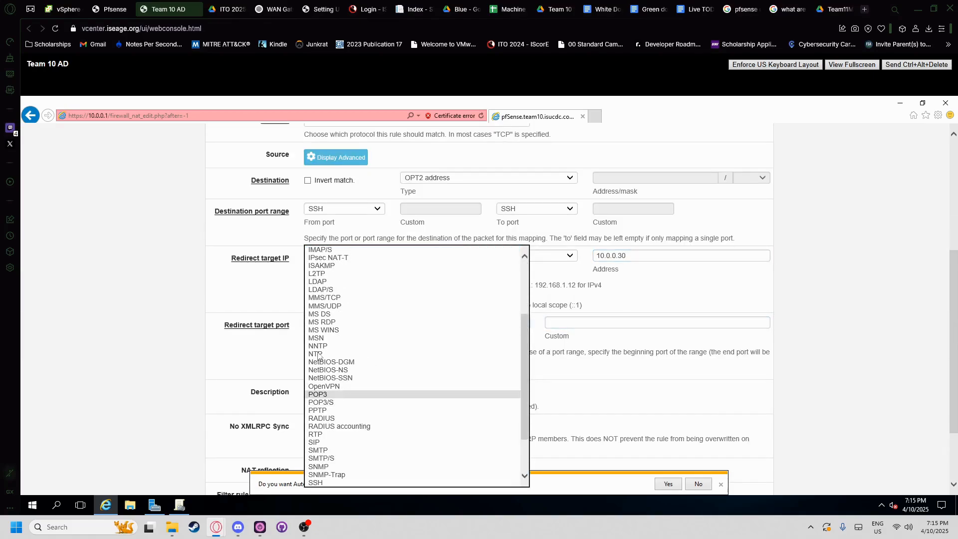
click(319, 481)
- Describe the rule as 'SSH access on port 22 for NAS box' and save it
click(352, 392)
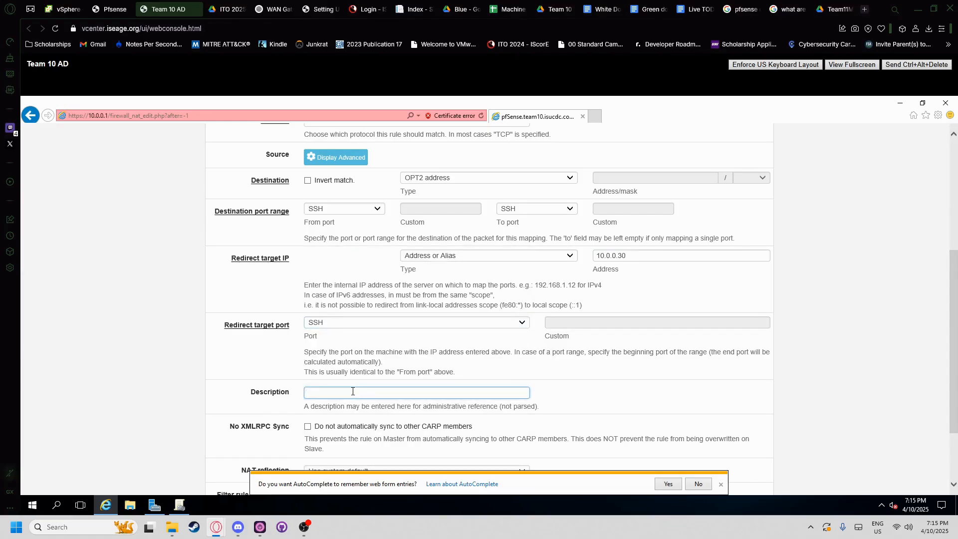
text(SSH acce)
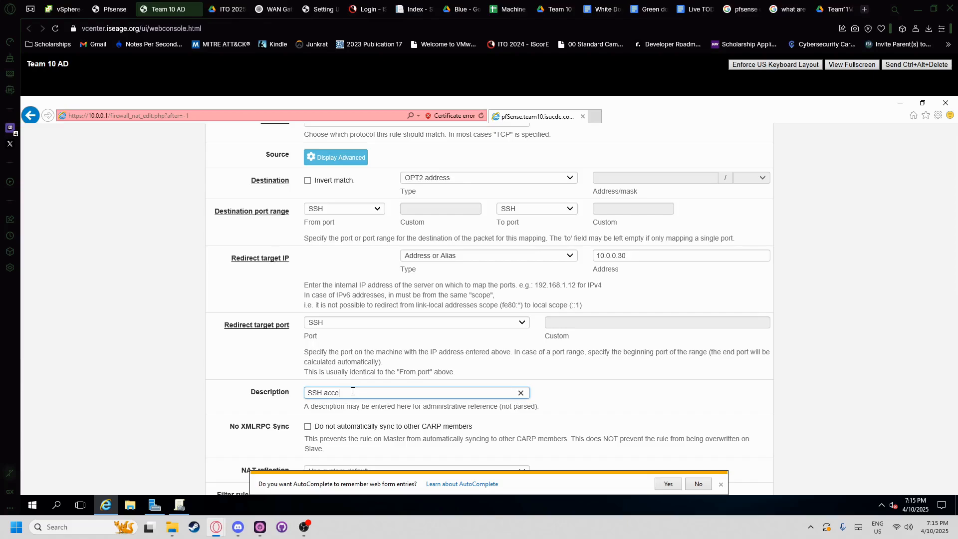
text(ss on port 22 for NAS box)
scroll(305, 397, down, 2)
click(319, 444)
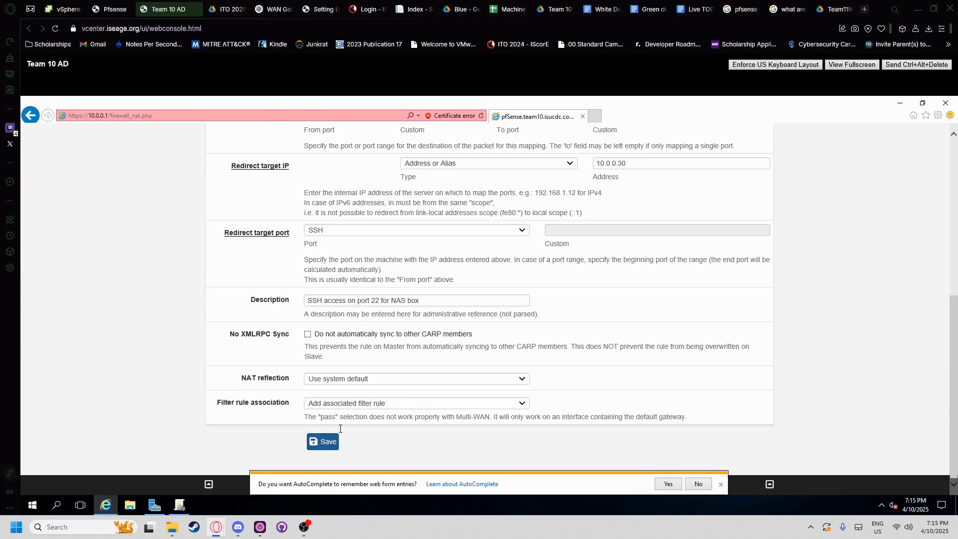
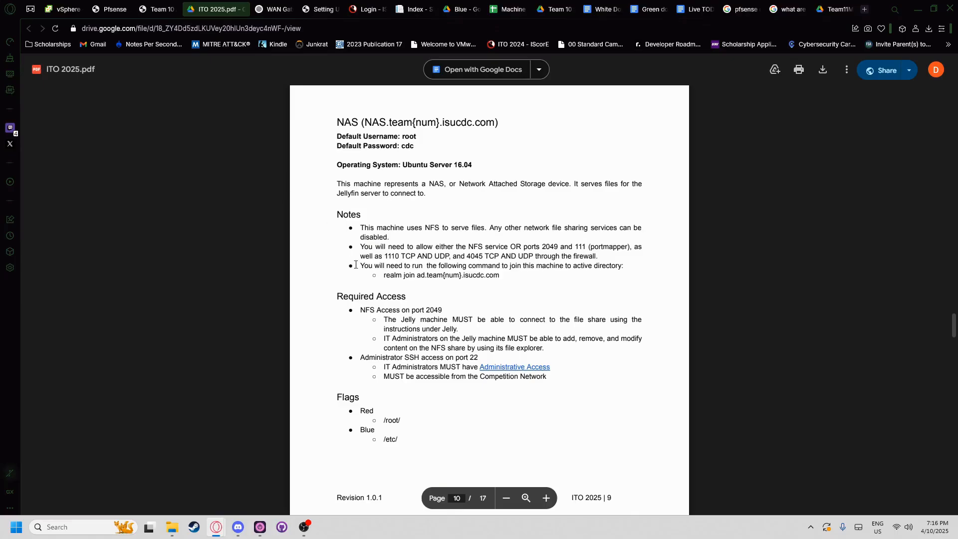
- Check the Team 10 IRC and WWW VM summaries in vSphere, then return to pfSense port-forward rules
scroll(401, 374, down, 8)
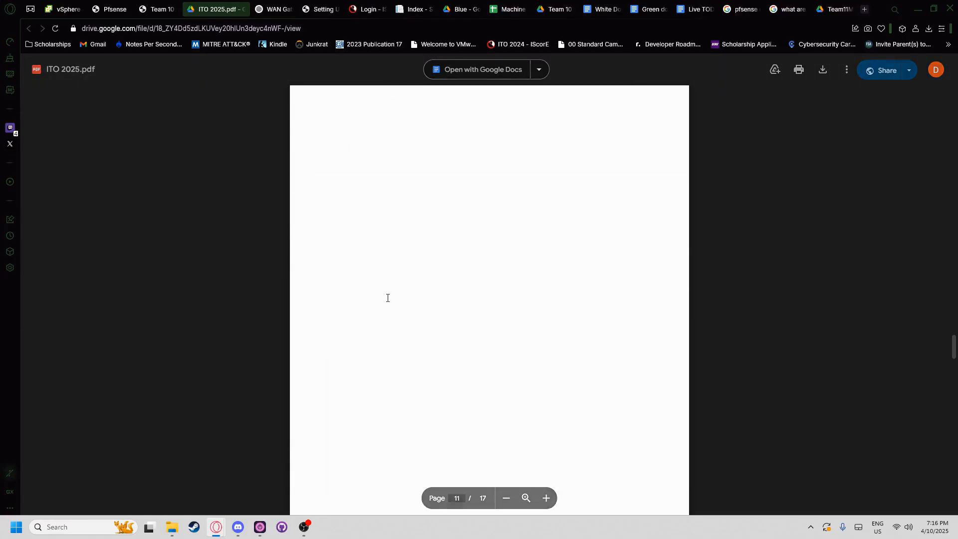
click(73, 4)
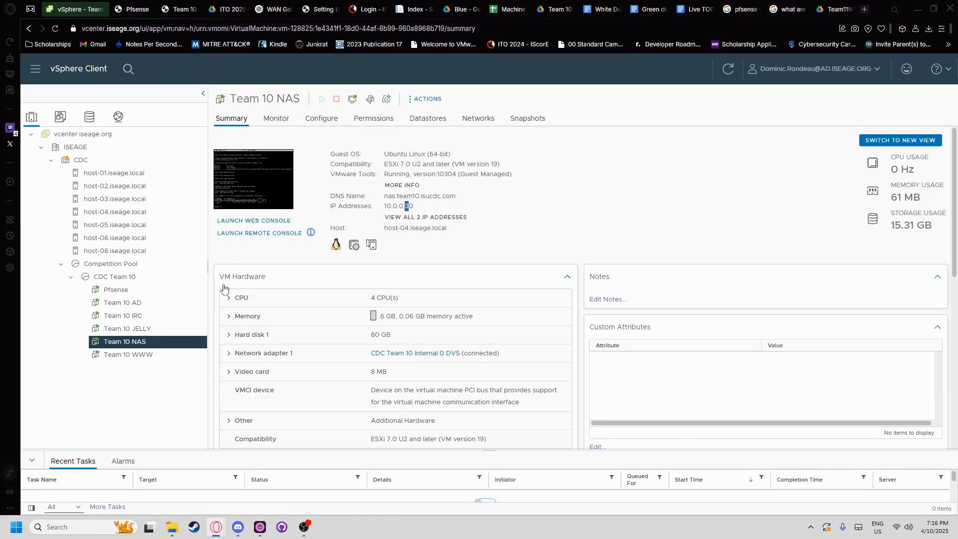
click(136, 320)
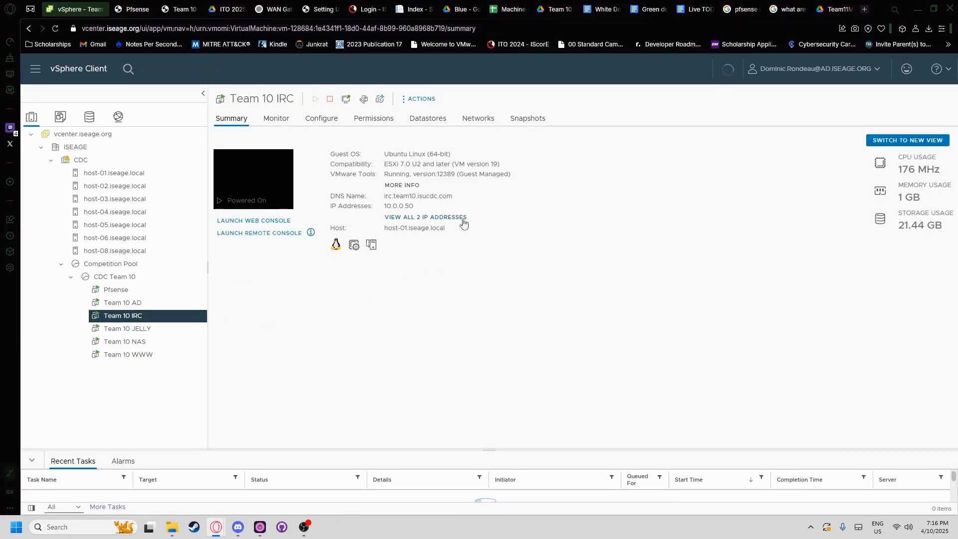
click(134, 355)
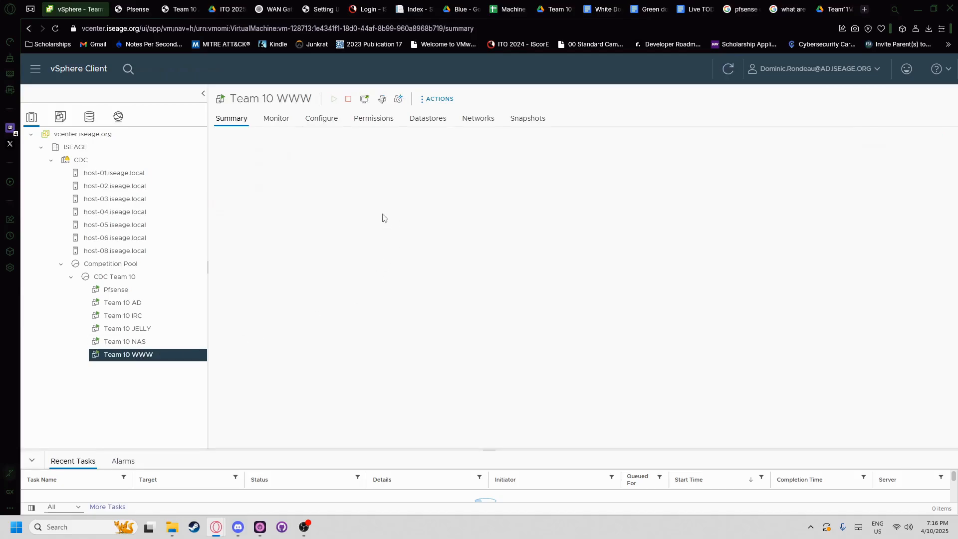
click(127, 9)
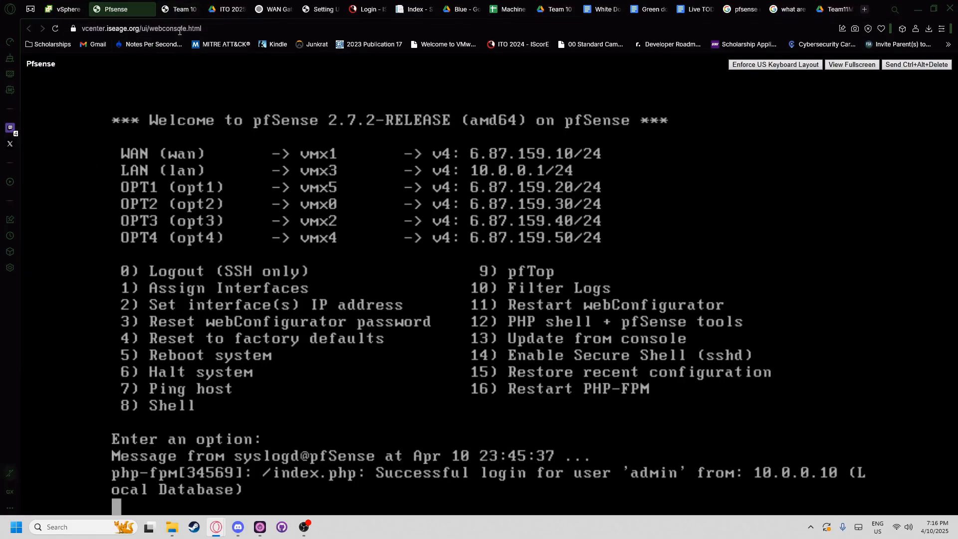
click(181, 9)
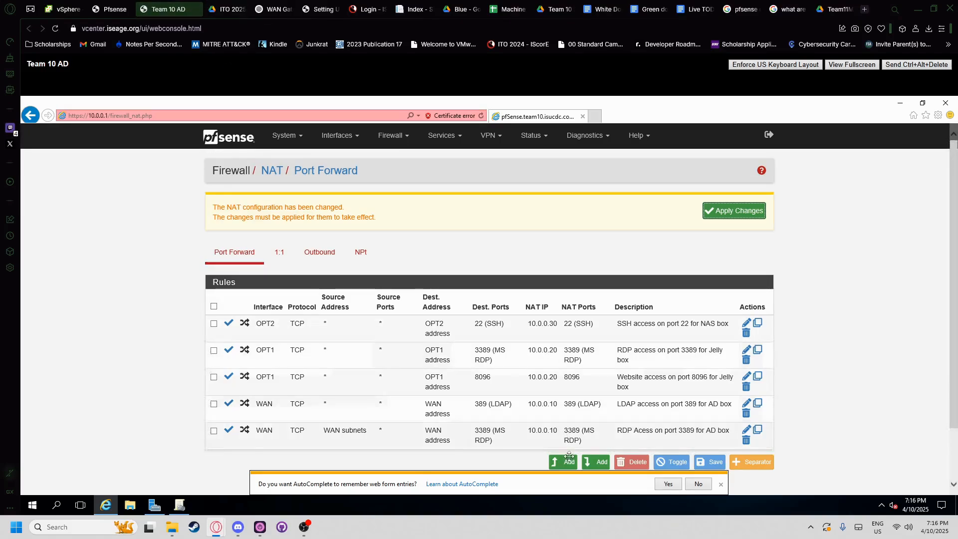
- Scroll the ITO 2025 PDF to the Web Server section
click(216, 9)
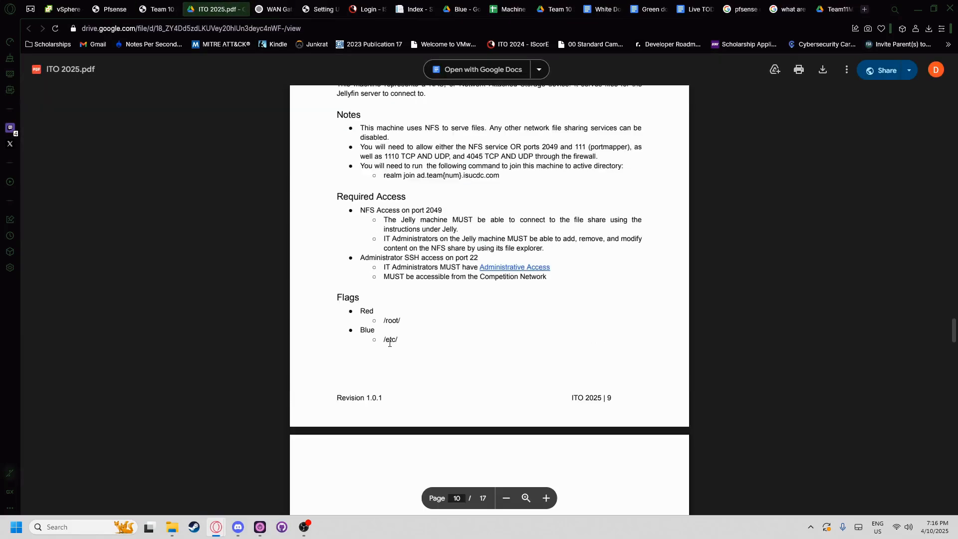
scroll(390, 343, up, 20)
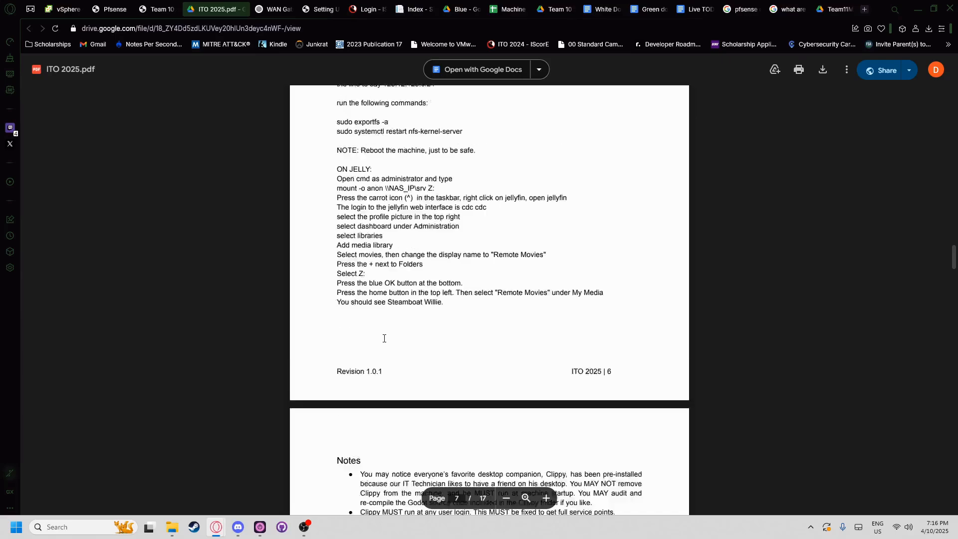
scroll(384, 338, down, 20)
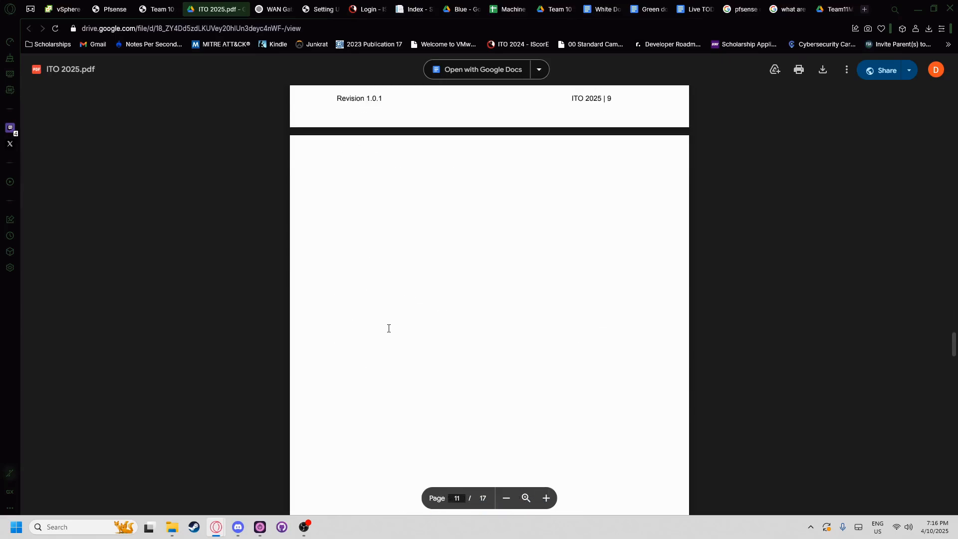
scroll(388, 328, down, 10)
scroll(355, 274, down, 2)
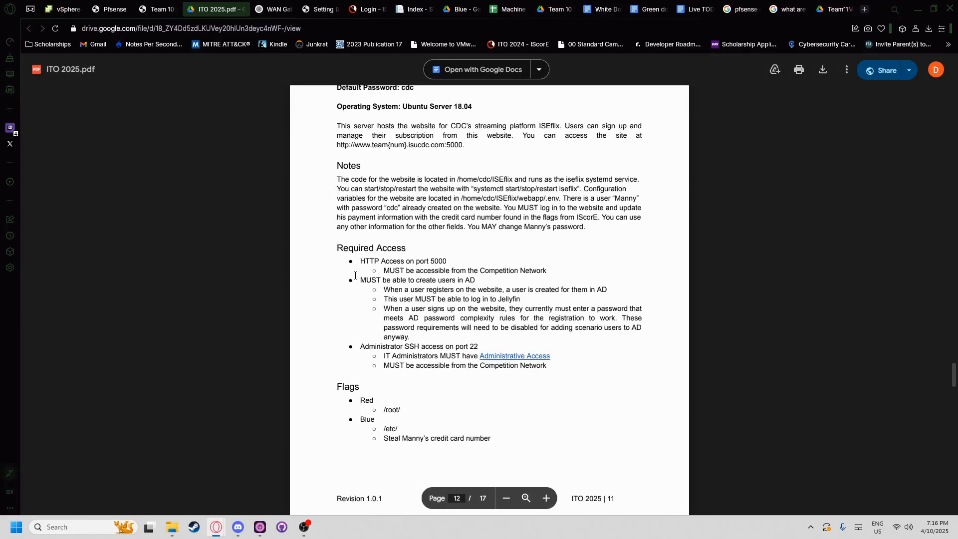
scroll(361, 263, up, 2)
scroll(399, 264, down, 4)
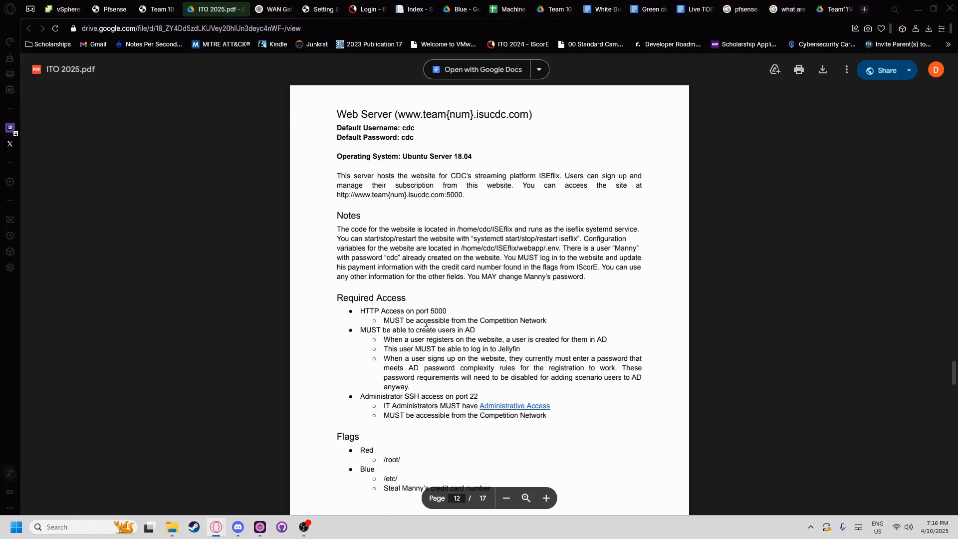
scroll(380, 280, up, 2)
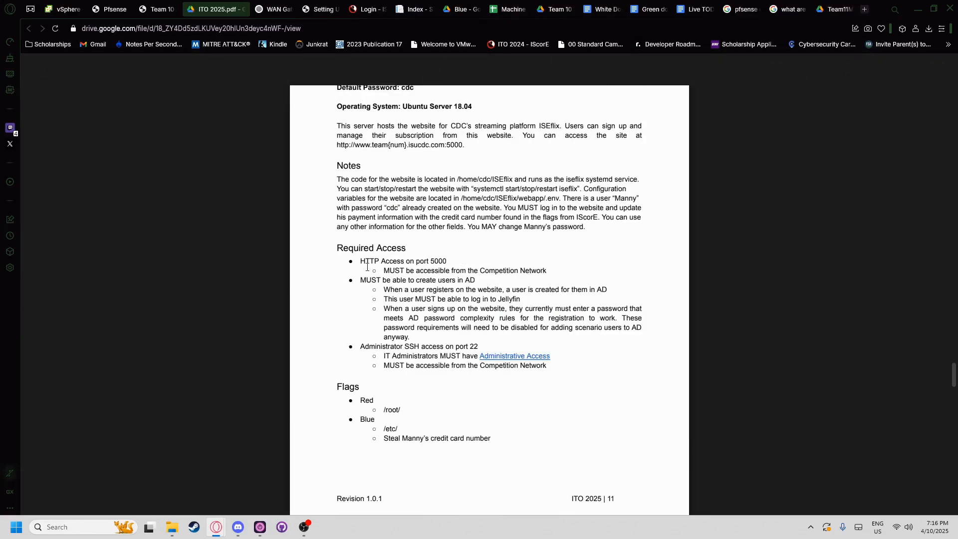
- Highlight the Web Server requirements, HTTP on port 5000 and SSH on port 22, then return to pfSense
drag(362, 260, 446, 262)
click(442, 266)
drag(520, 272, 381, 271)
click(411, 334)
drag(474, 348, 358, 347)
click(414, 309)
drag(448, 261, 371, 258)
click(459, 259)
drag(451, 260, 362, 268)
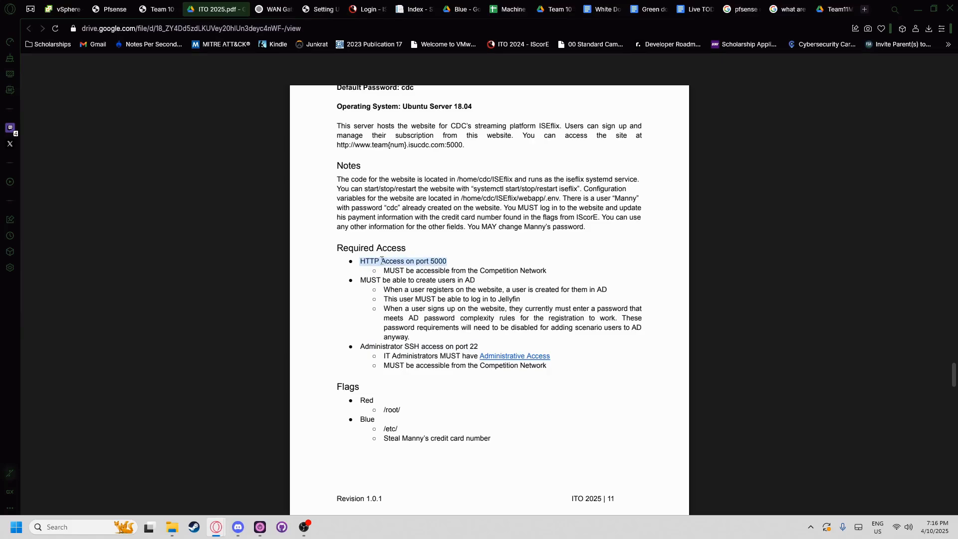
click(434, 262)
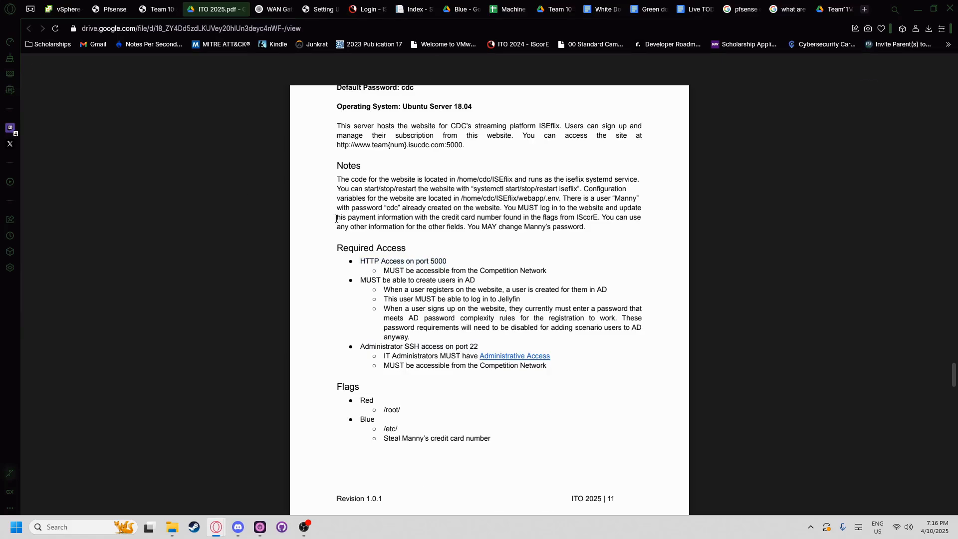
drag(479, 347, 360, 347)
double_click(371, 347)
click(160, 9)
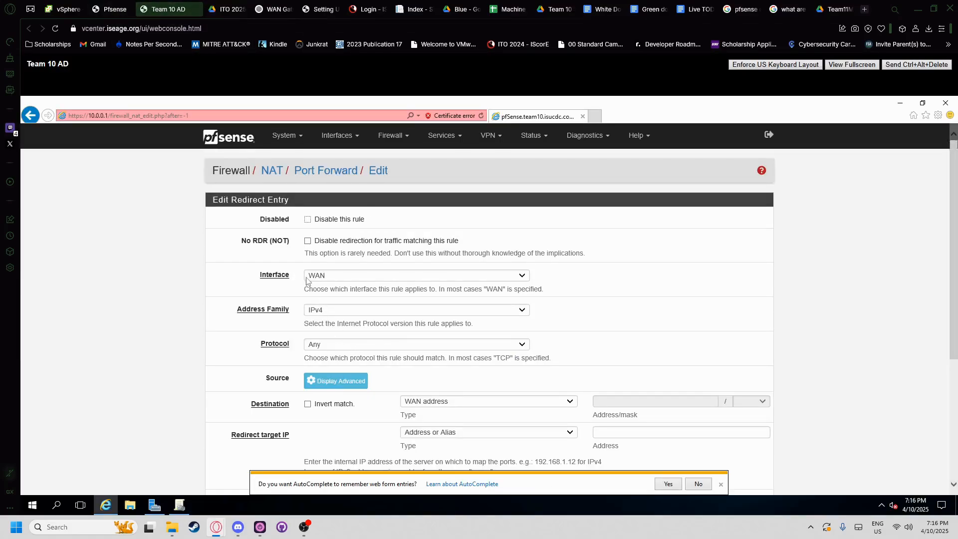
- Set the rule's interface to OPT3, cross-checking the WWW VM summary in vSphere
click(330, 275)
click(329, 320)
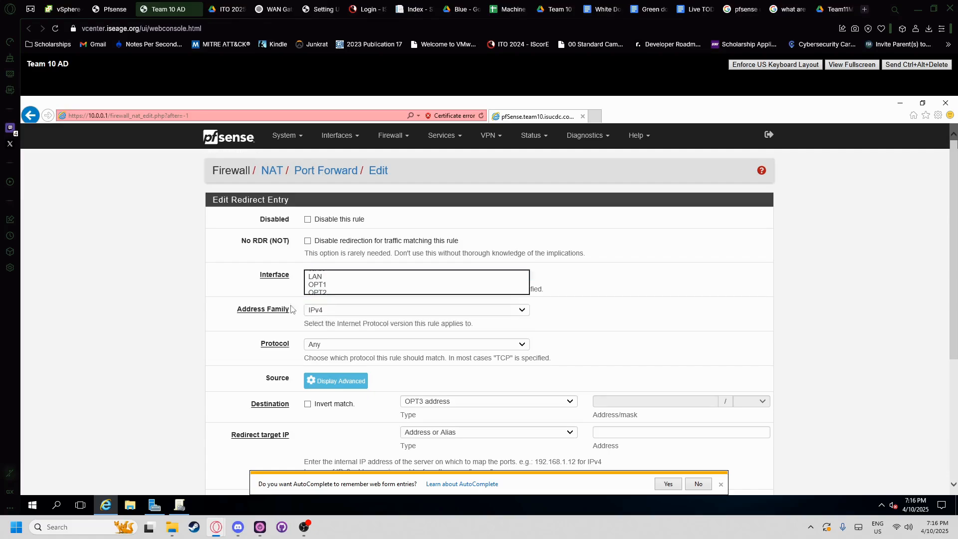
click(115, 9)
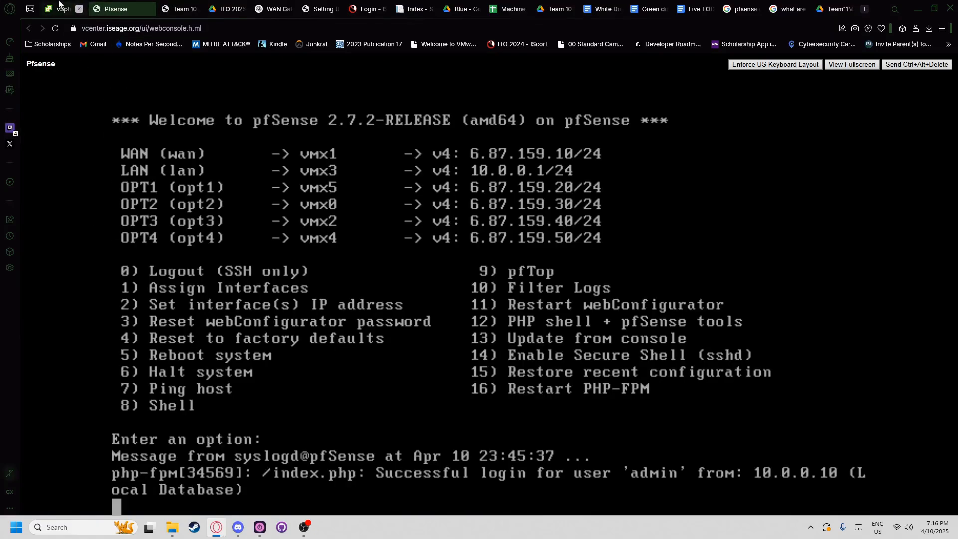
click(63, 9)
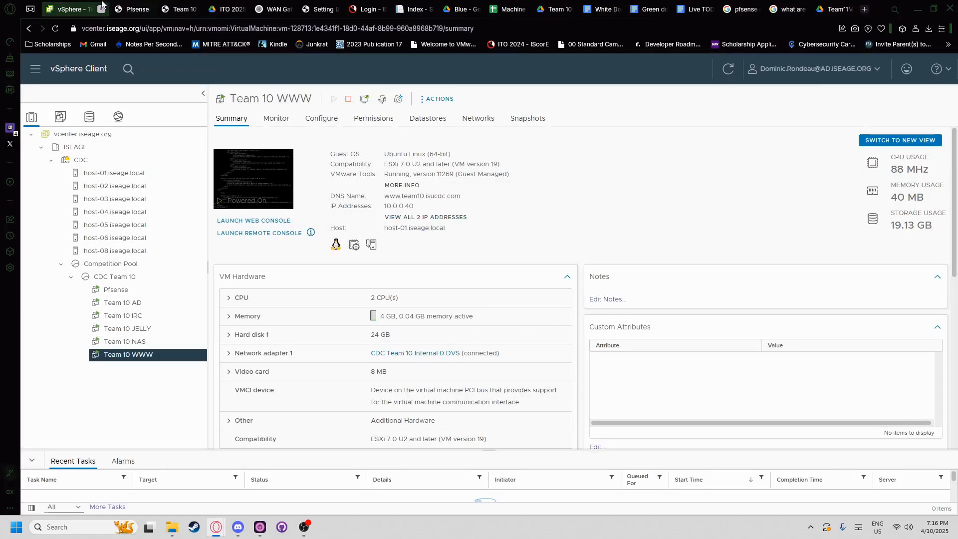
click(115, 9)
click(169, 9)
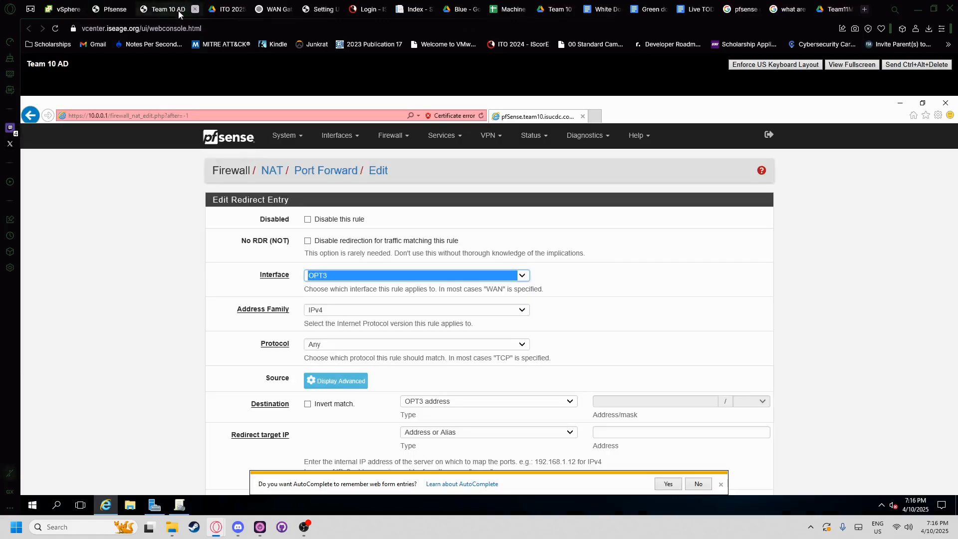
- Set the protocol to TCP and try HTTP as the destination start port, rechecking the PDF
click(324, 343)
click(319, 352)
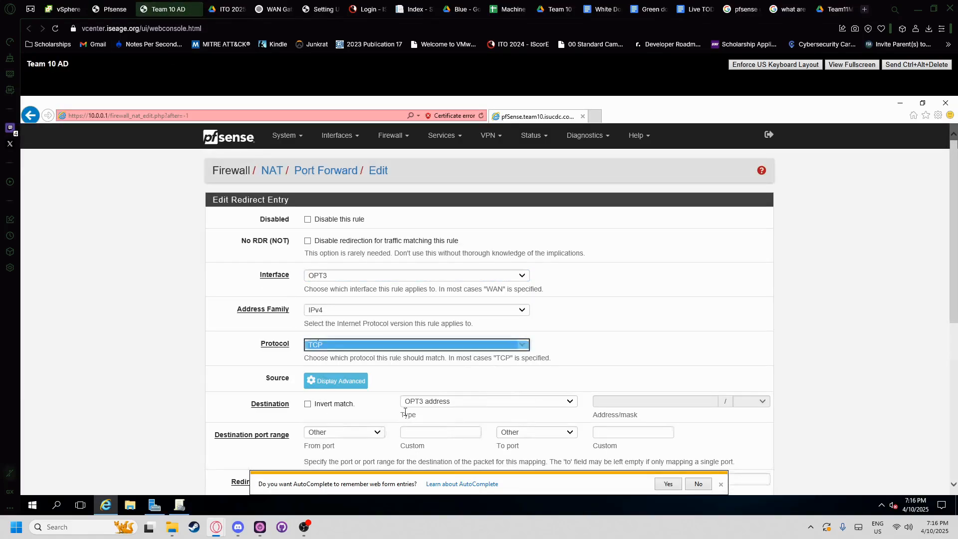
scroll(376, 402, down, 1)
click(374, 387)
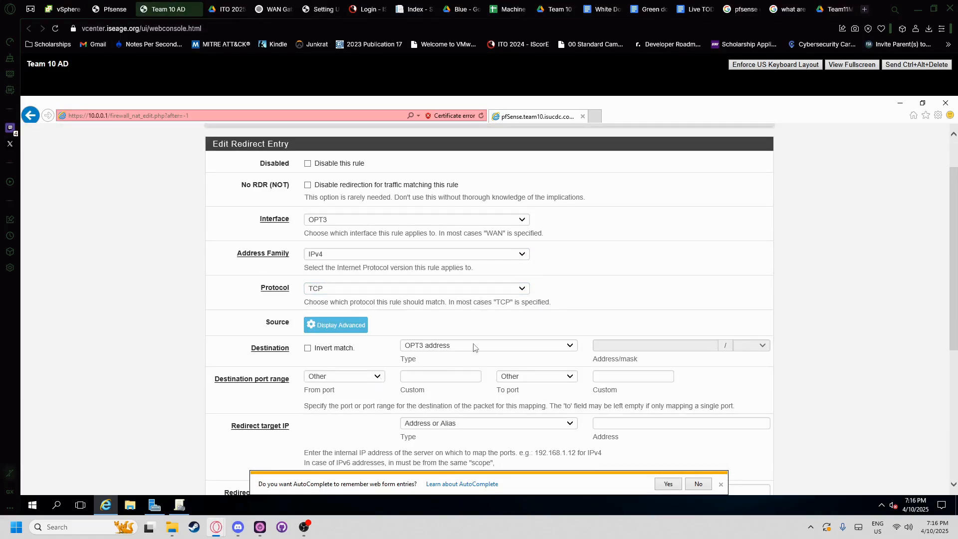
click(365, 378)
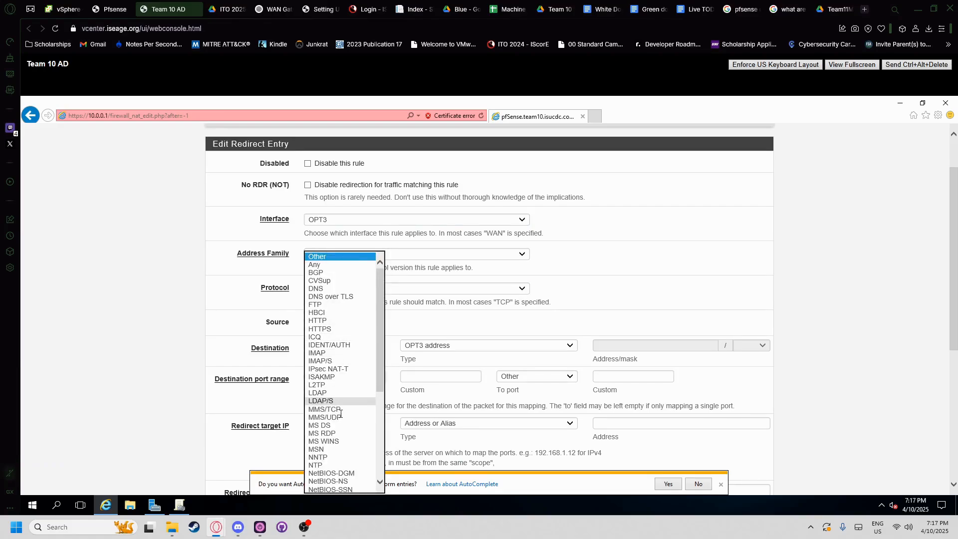
click(335, 321)
key(ctrl+Tab)
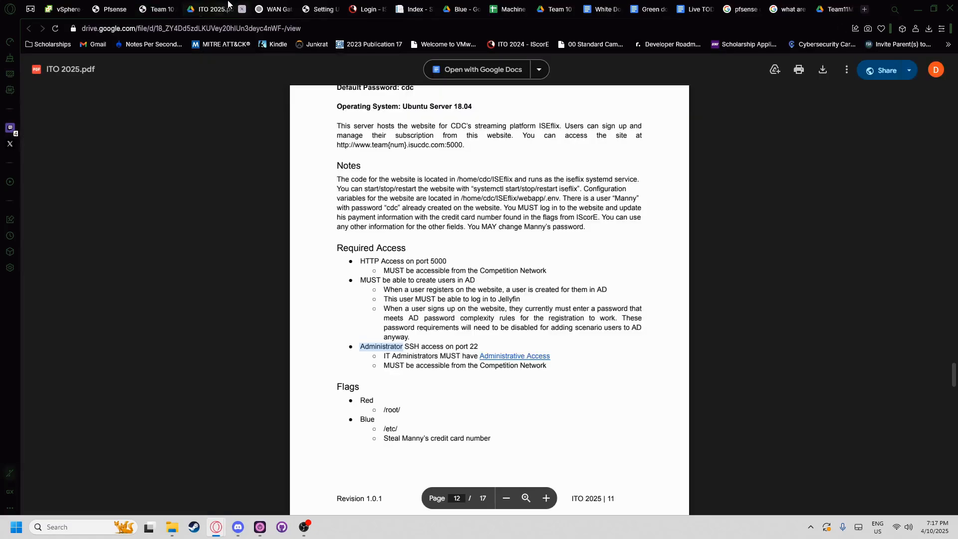
key(ctrl+shift+Tab)
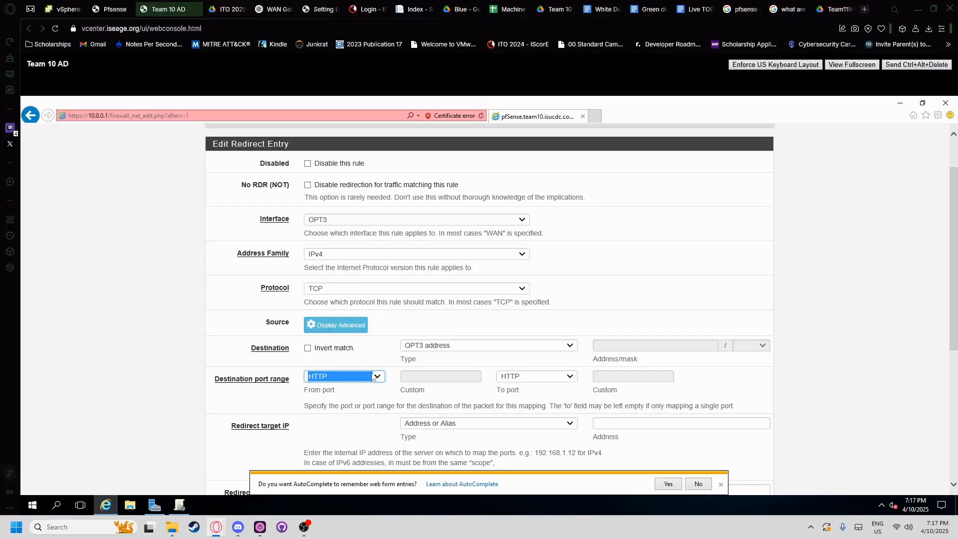
- Set the destination port range to custom 5000 to 5000
click(374, 379)
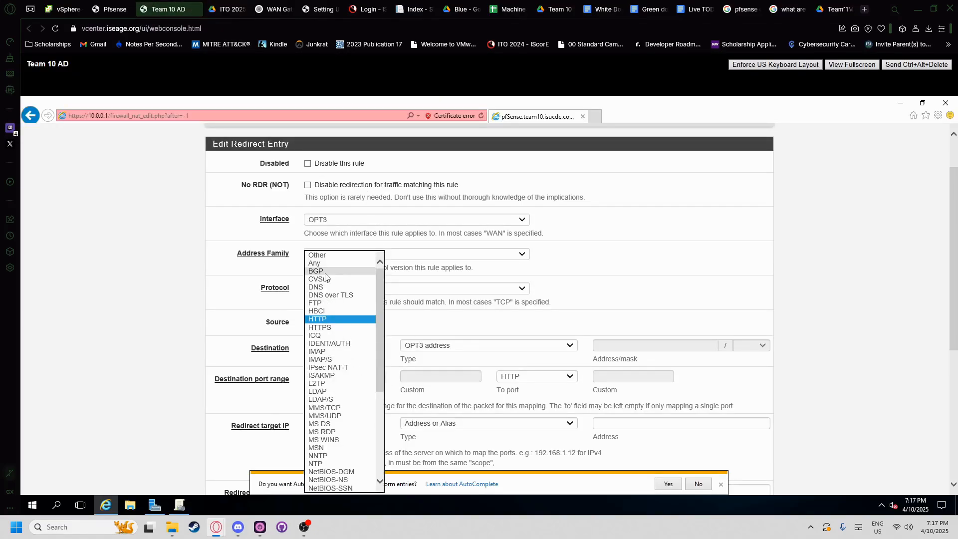
click(325, 255)
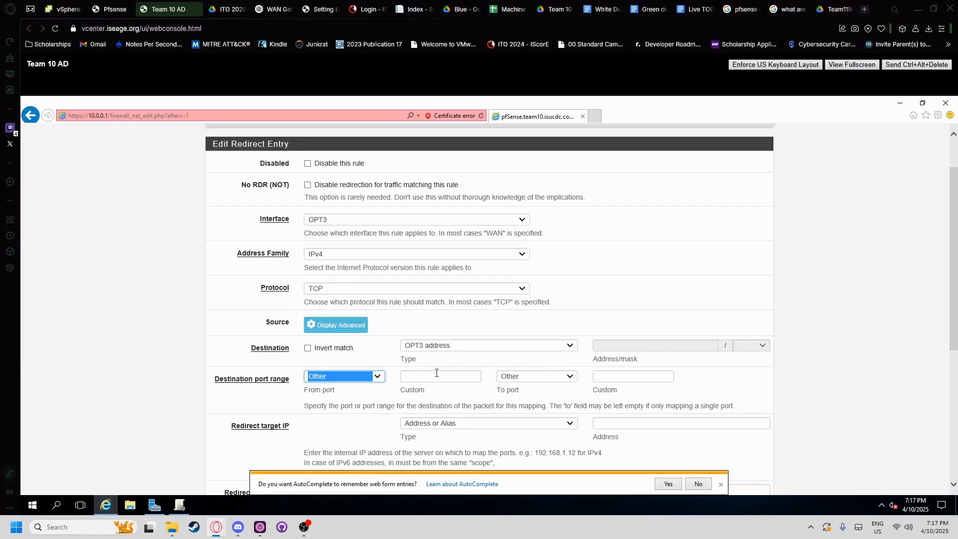
click(458, 373)
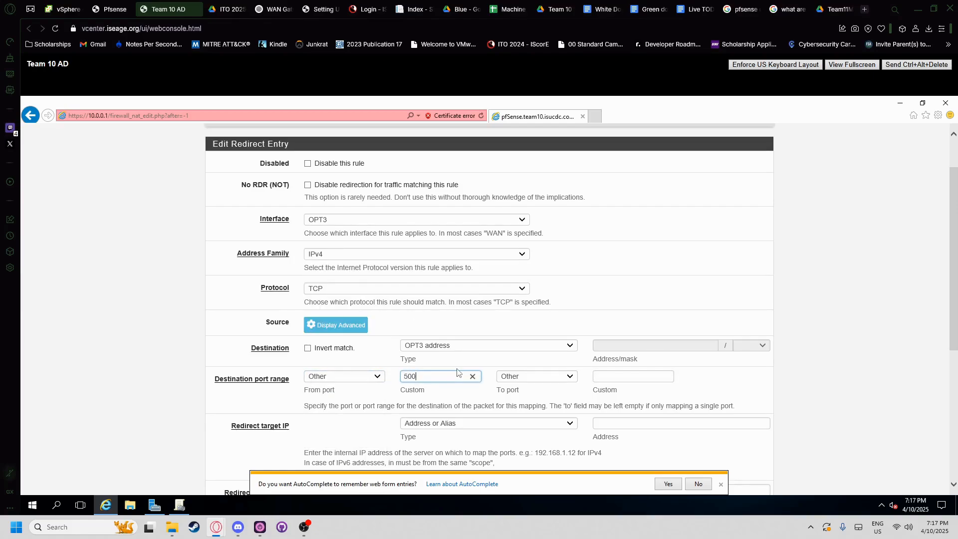
click(618, 374)
text(5000)
scroll(403, 368, down, 1)
click(609, 377)
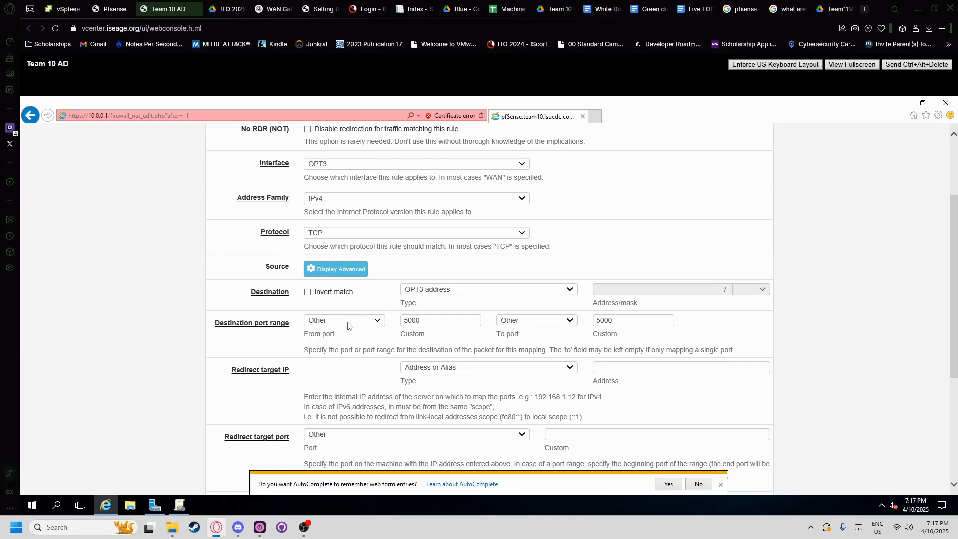
- Redirect the traffic to 10.0.0.40 on target port 5000
click(611, 368)
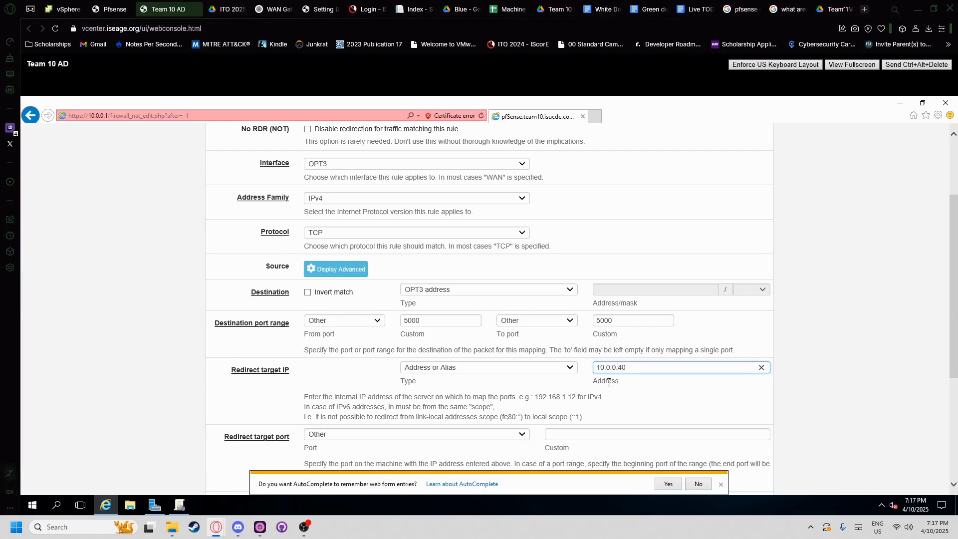
scroll(548, 381, down, 1)
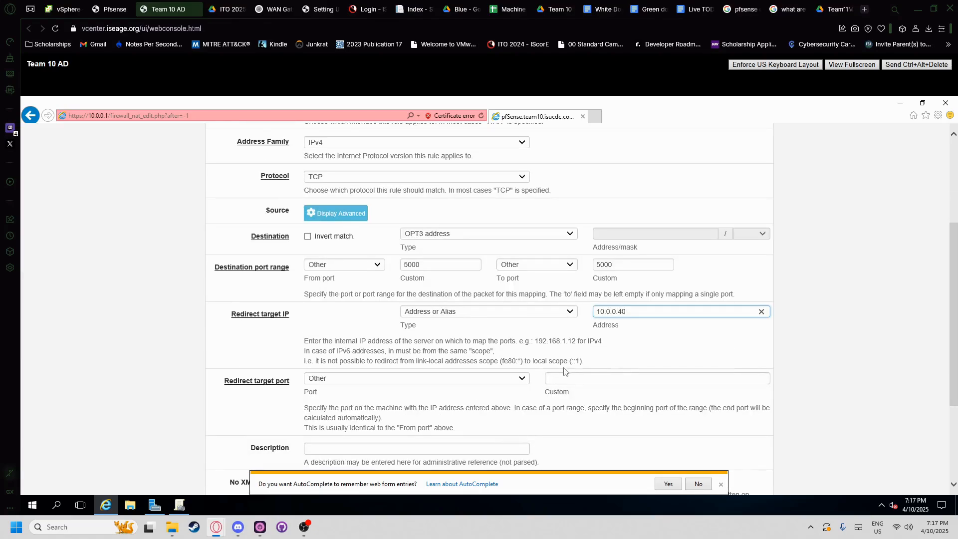
click(565, 378)
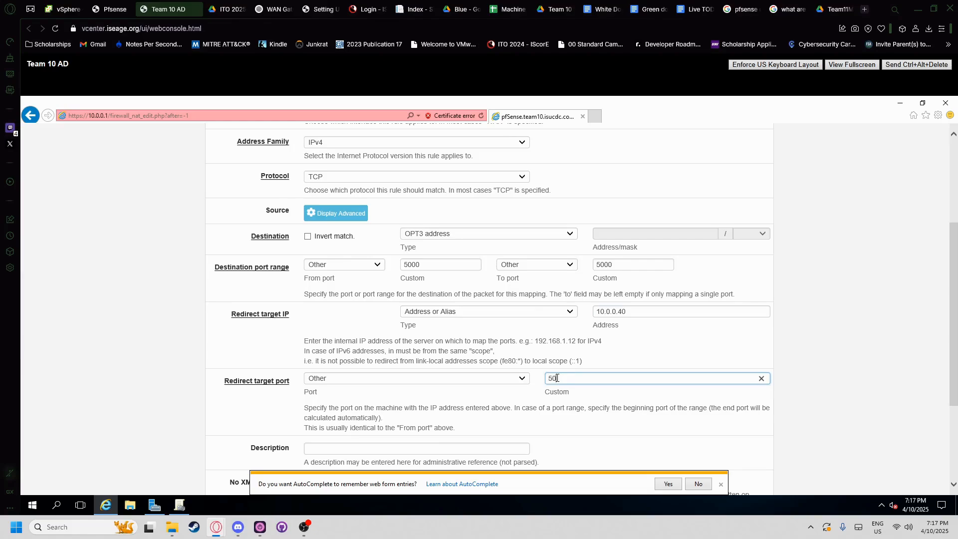
scroll(429, 378, down, 2)
- Describe the rule as 'HTTP access on port 5000 for WWW box' and save it
click(366, 335)
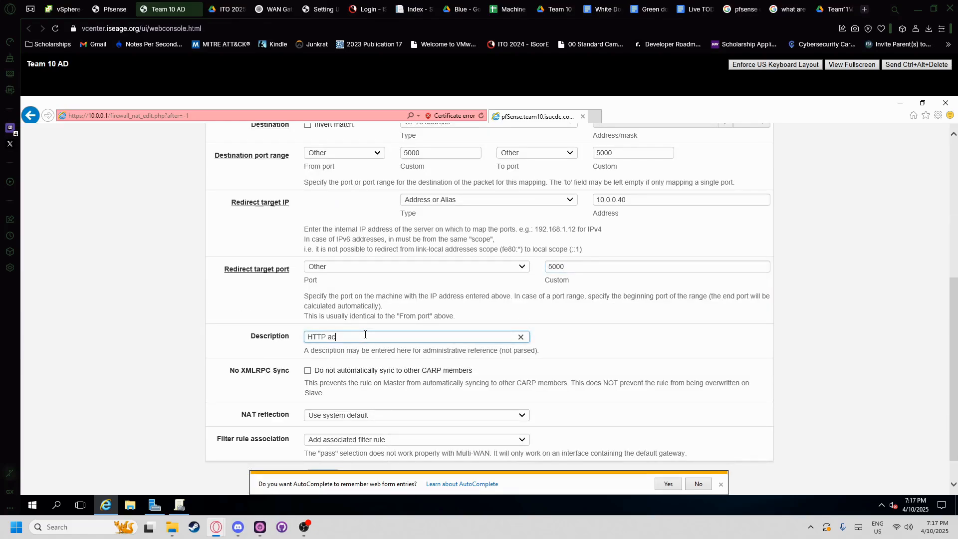
text(HTTP acess on port 5000 for WWW box)
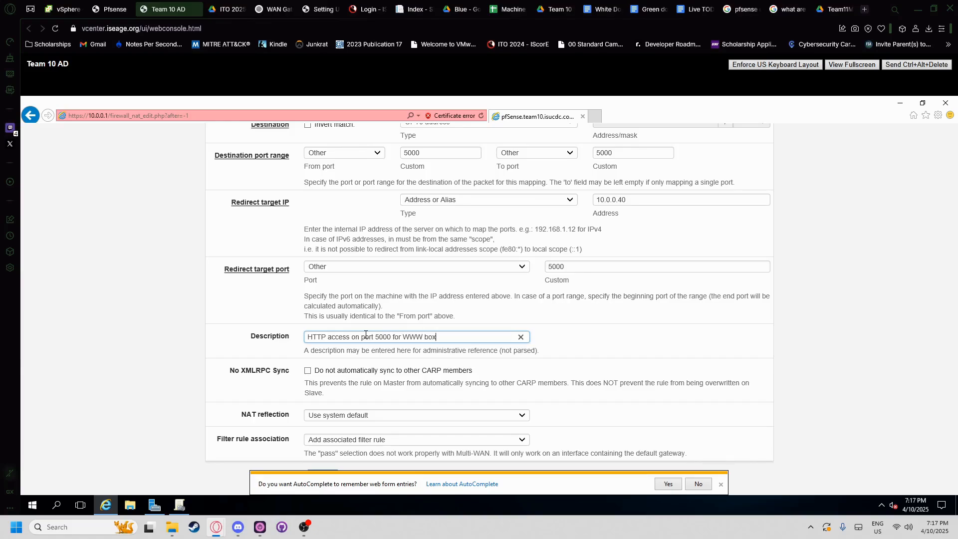
scroll(365, 339, down, 1)
click(320, 443)
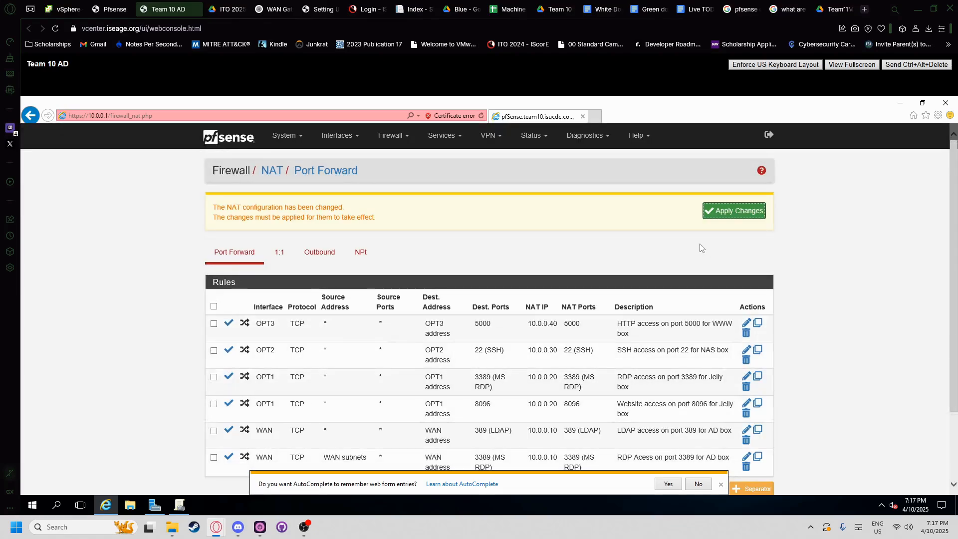
- Start a new port-forward rule on interface OPT3 with protocol TCP
scroll(648, 324, down, 1)
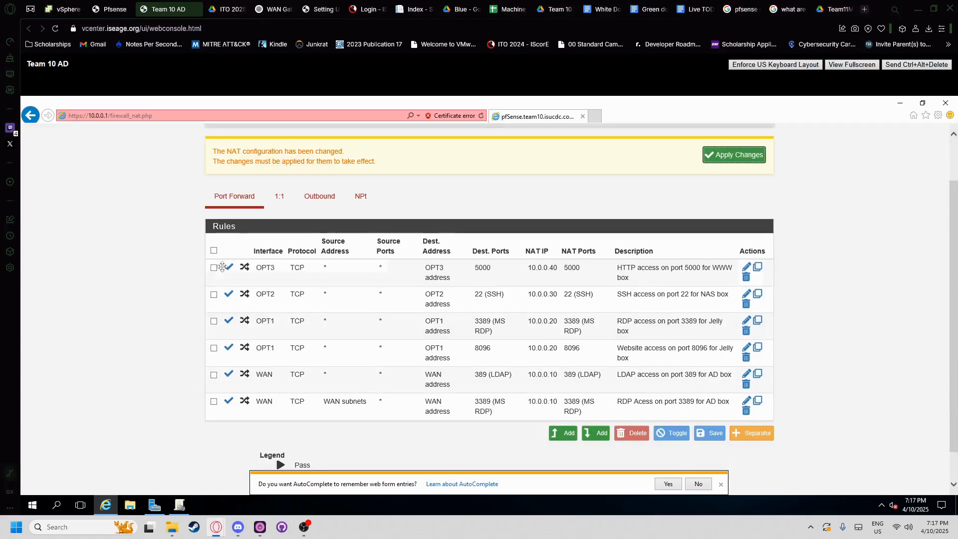
click(572, 439)
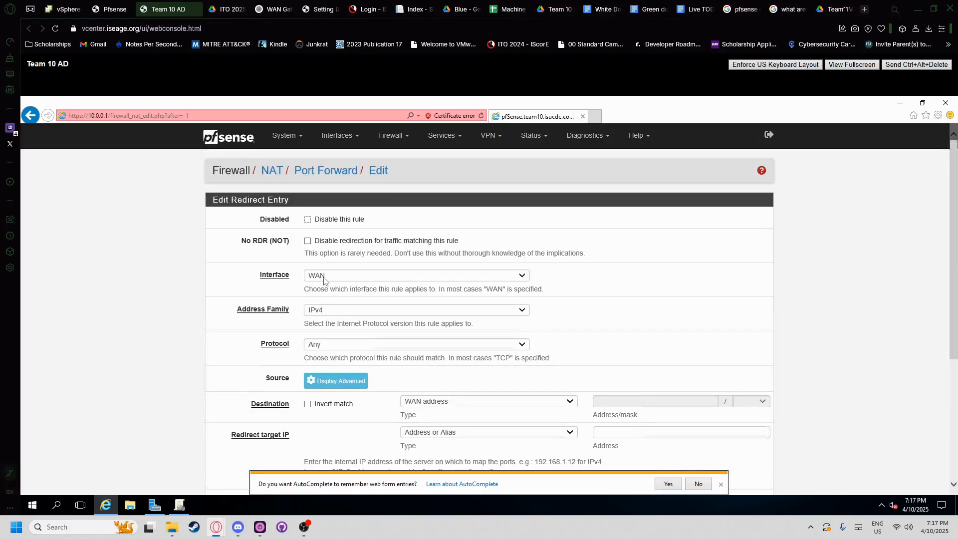
click(313, 277)
click(325, 315)
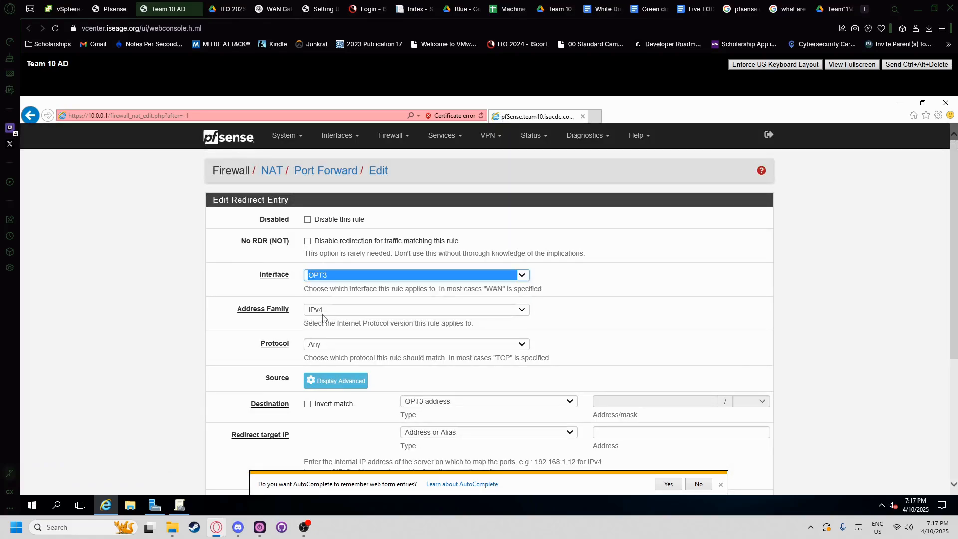
click(306, 344)
click(320, 360)
- Set the destination port to SSH after checking the ITO 2025 PDF
scroll(324, 371, down, 1)
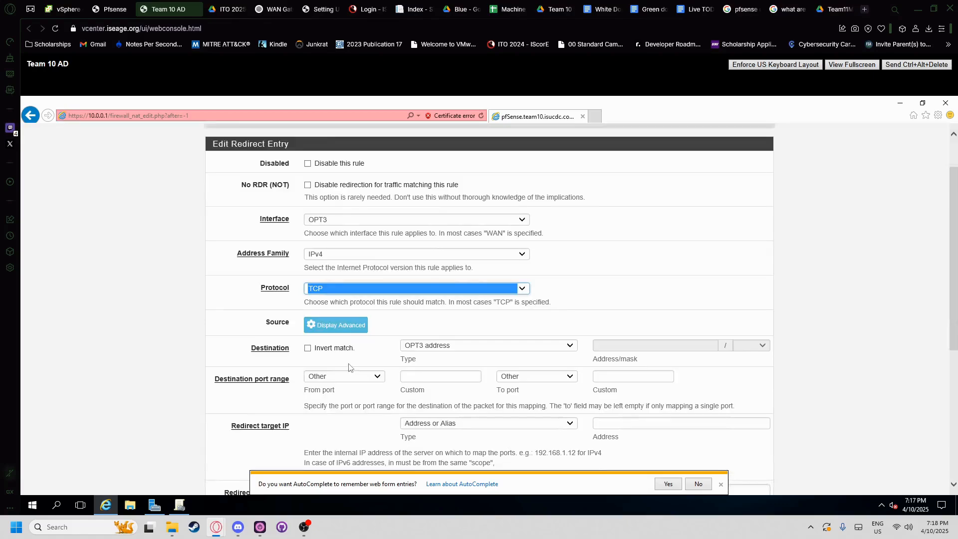
click(325, 378)
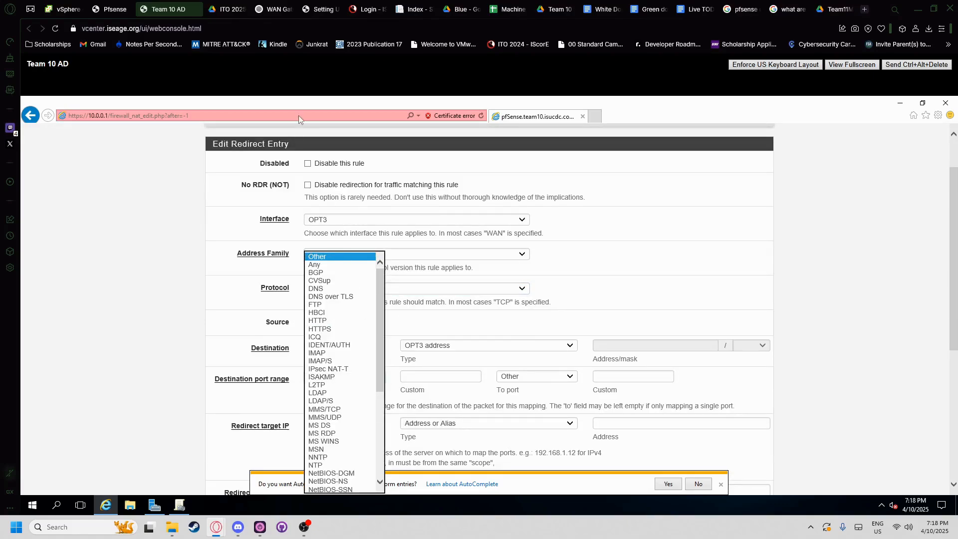
scroll(329, 417, down, 4)
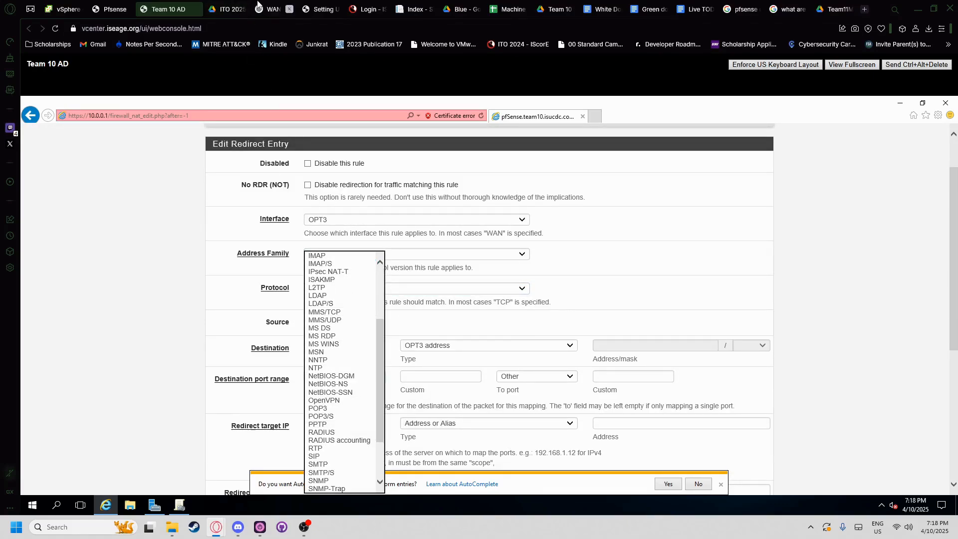
click(232, 9)
click(145, 10)
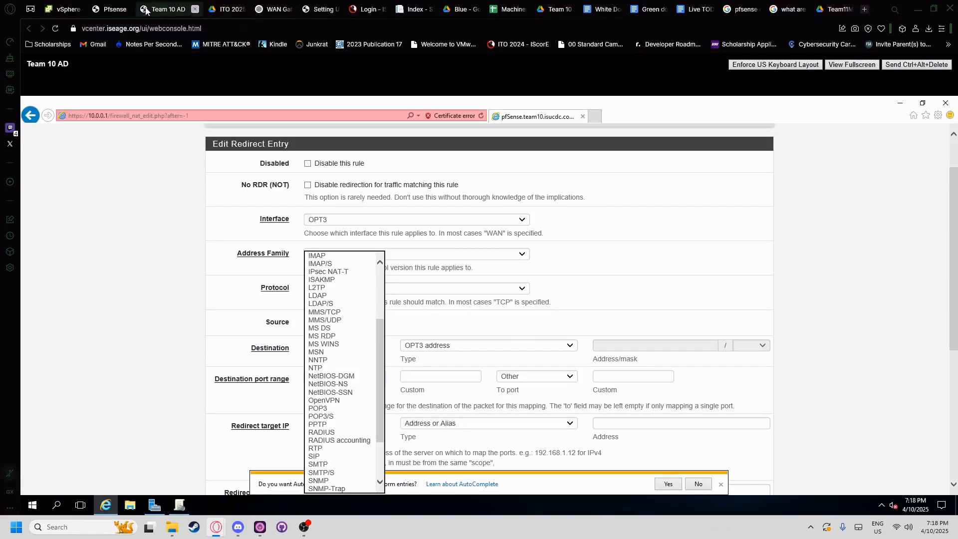
scroll(356, 386, down, 3)
click(322, 433)
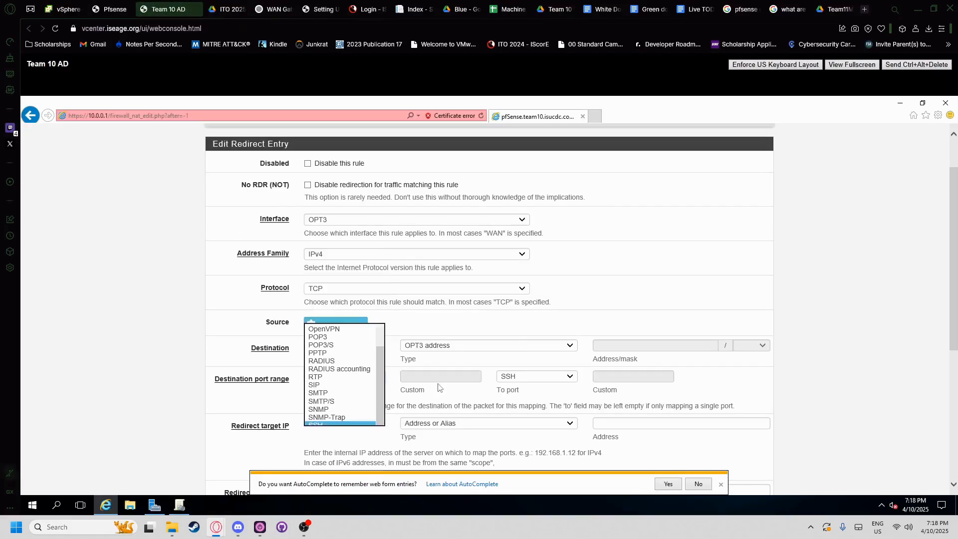
- Redirect the traffic to 10.0.0.40 on the SSH target port, correcting a wrong SNMP-Trap pick
scroll(499, 397, down, 1)
click(606, 367)
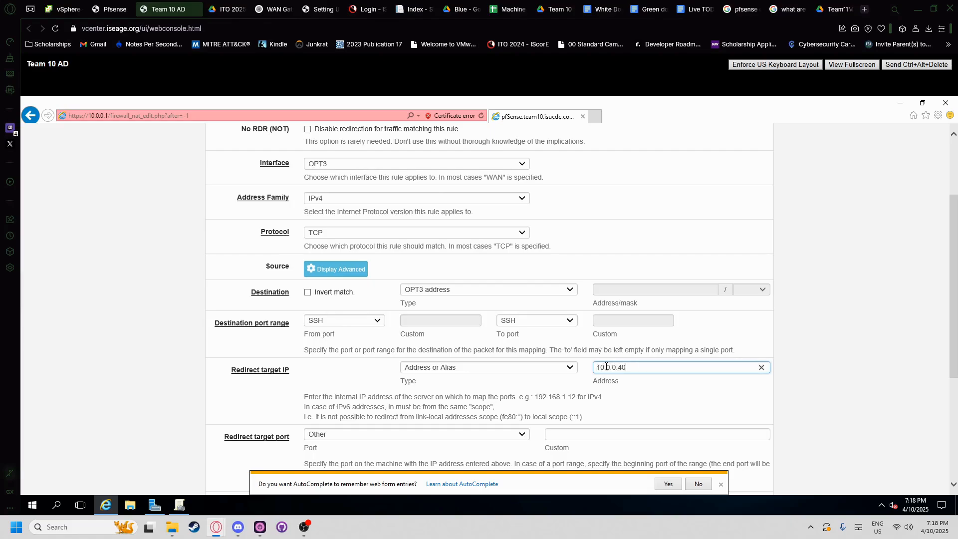
scroll(601, 394, down, 1)
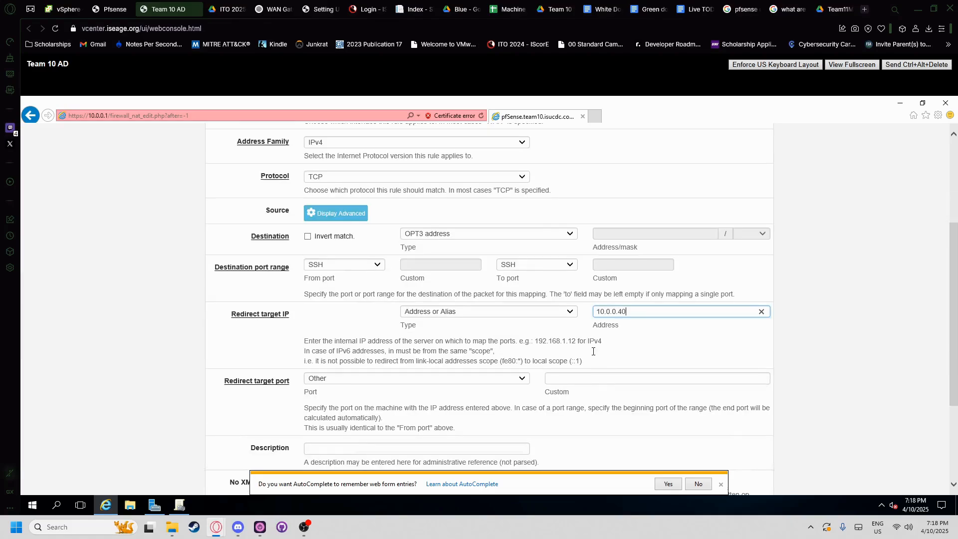
click(507, 379)
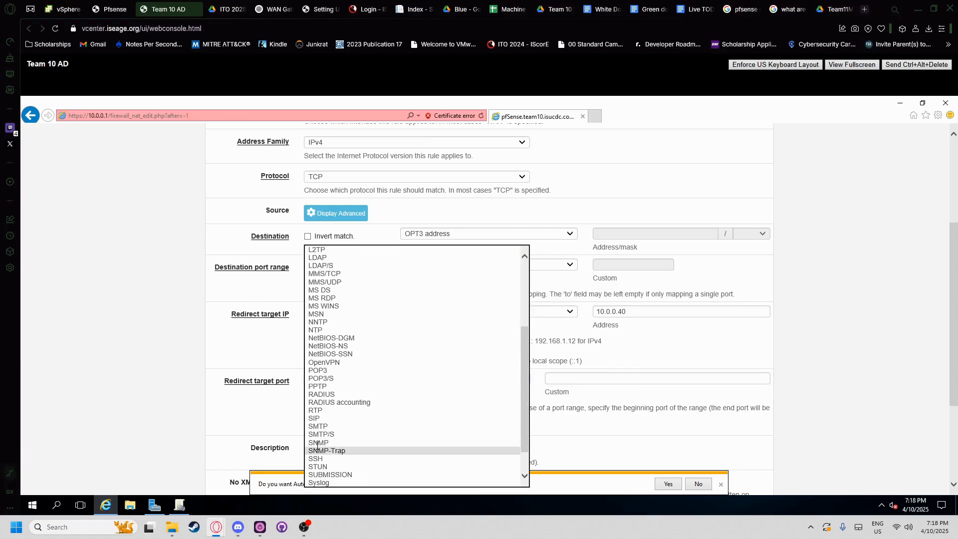
click(321, 450)
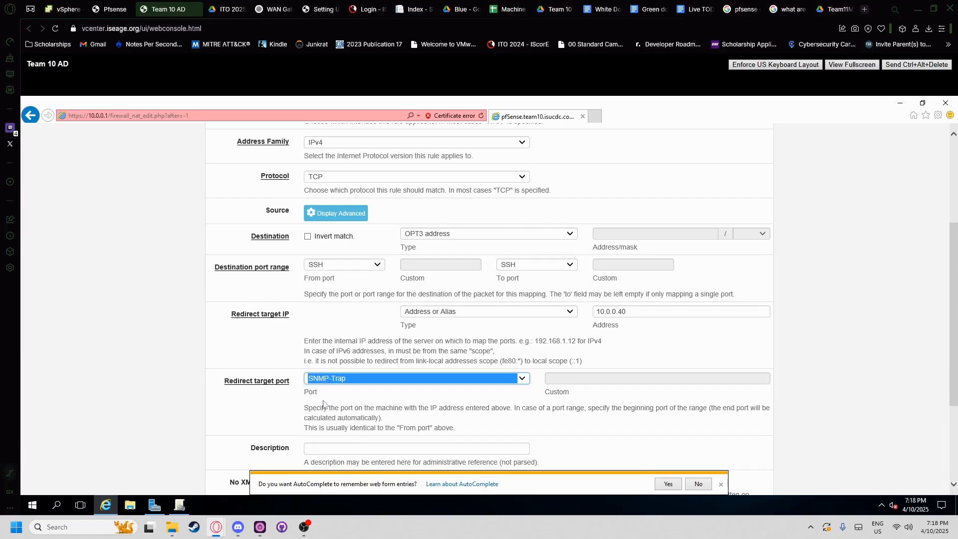
click(333, 379)
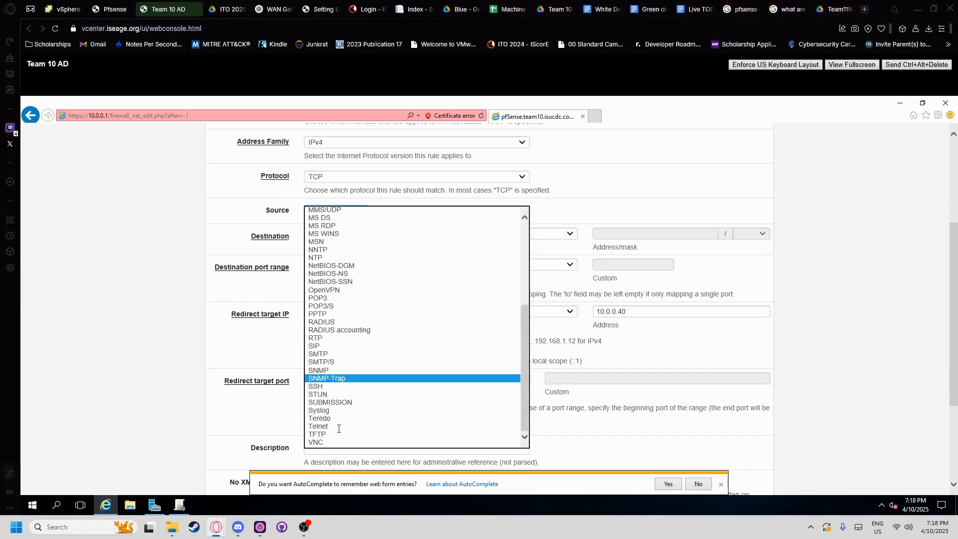
click(331, 387)
- Describe the rule as 'SSH access on port 22 for WWW box'
scroll(332, 389, down, 2)
click(336, 392)
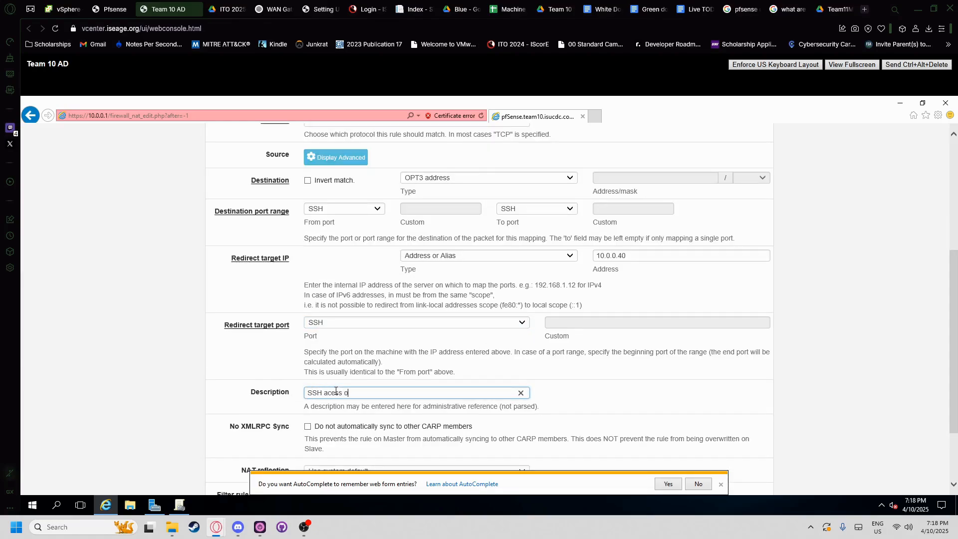
key(BackSpace)
key(BackSpace)
key(BackSpace)
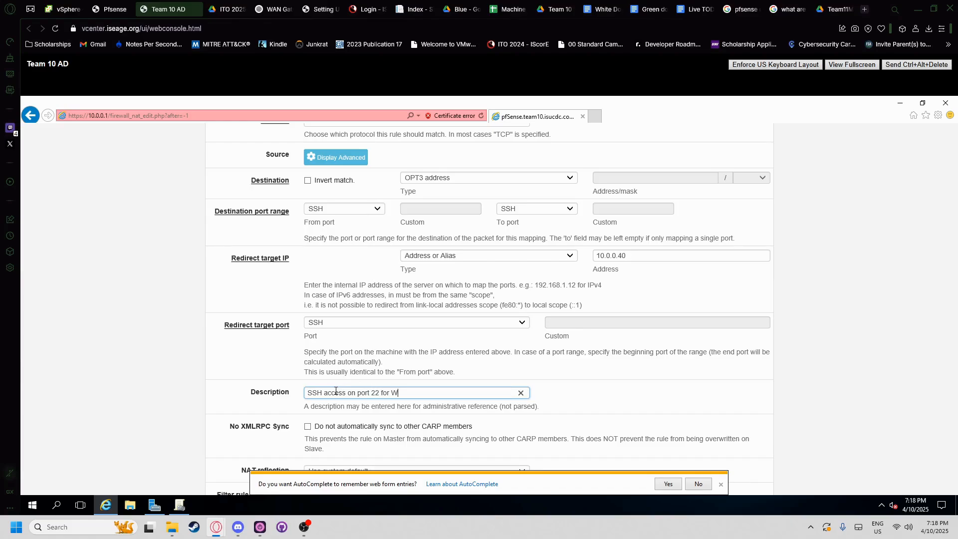
scroll(318, 375, down, 2)
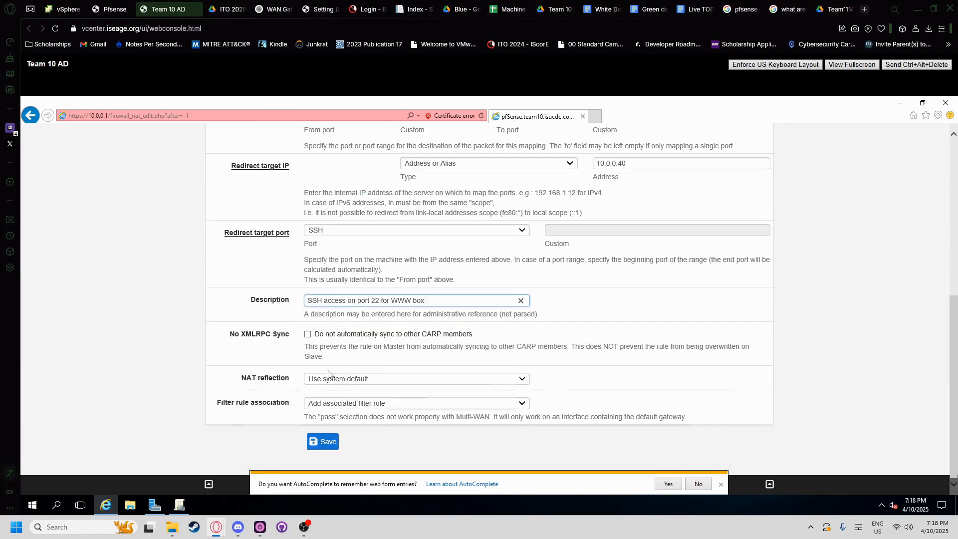
click(329, 377)
click(299, 370)
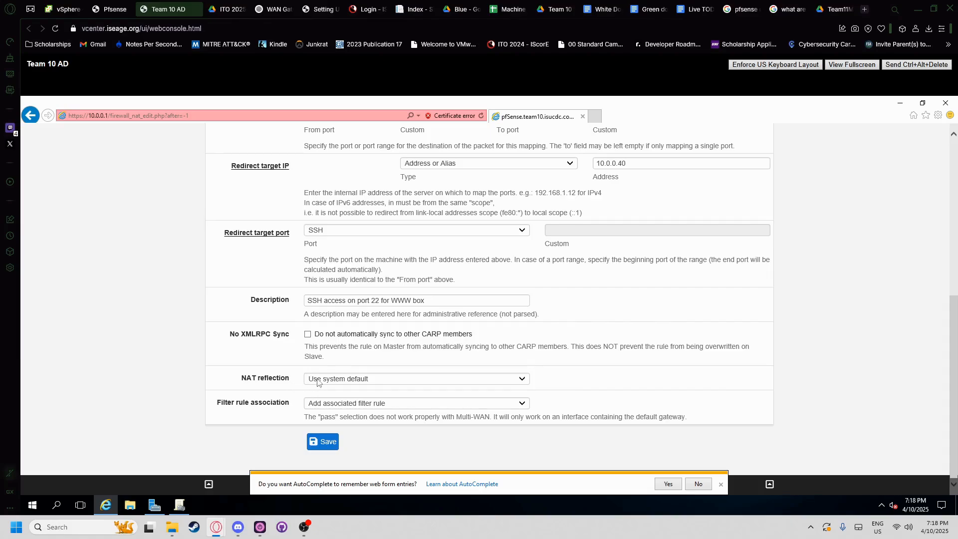
- Verify the WWW VM's address in vSphere and keep NAT reflection at system default
click(63, 9)
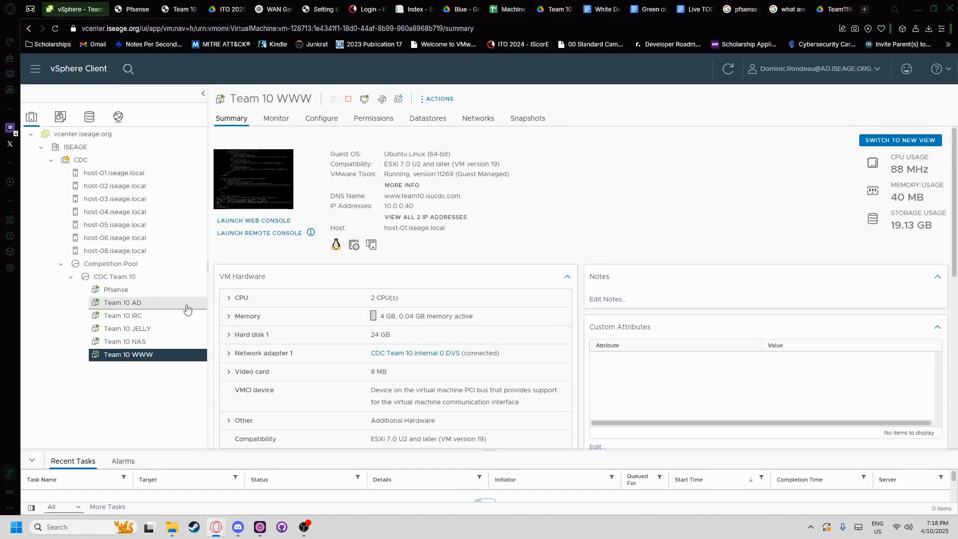
click(149, 8)
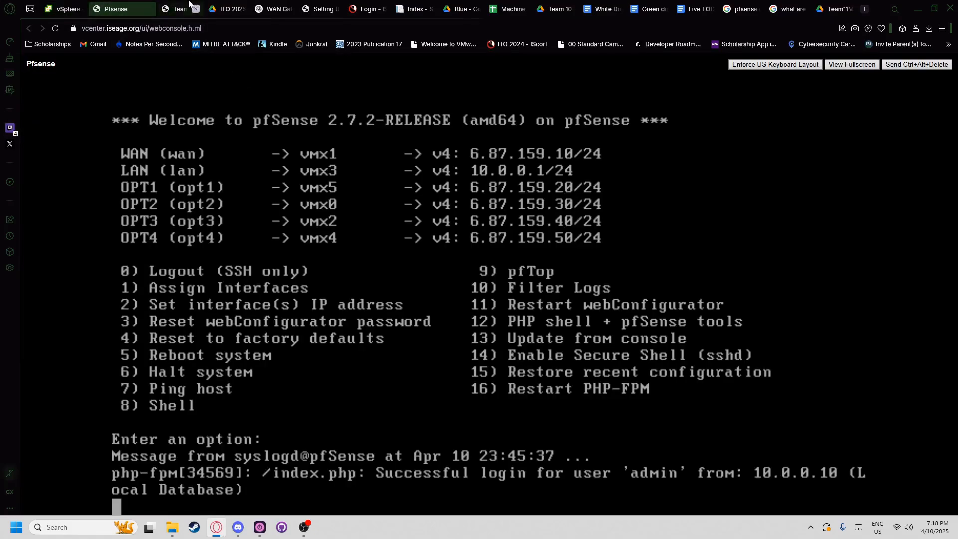
click(172, 9)
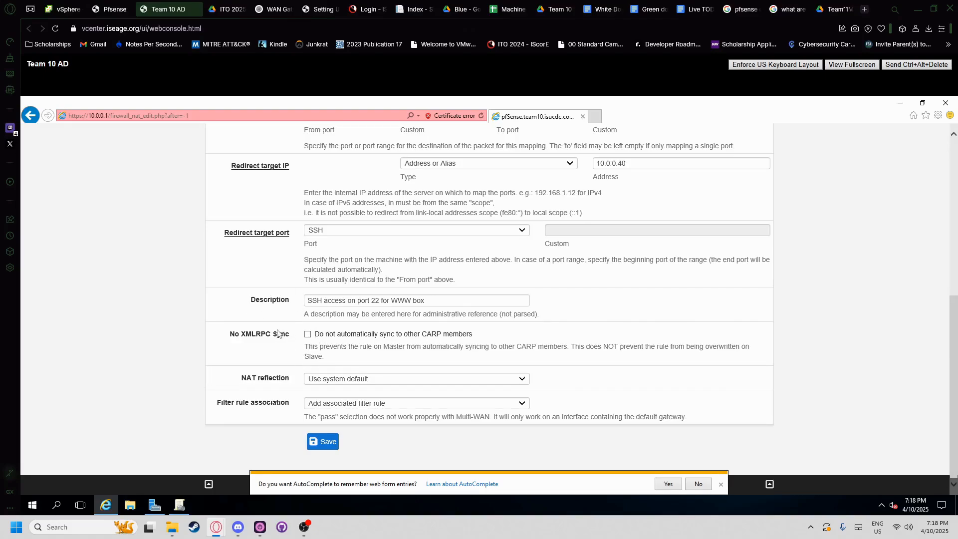
click(62, 9)
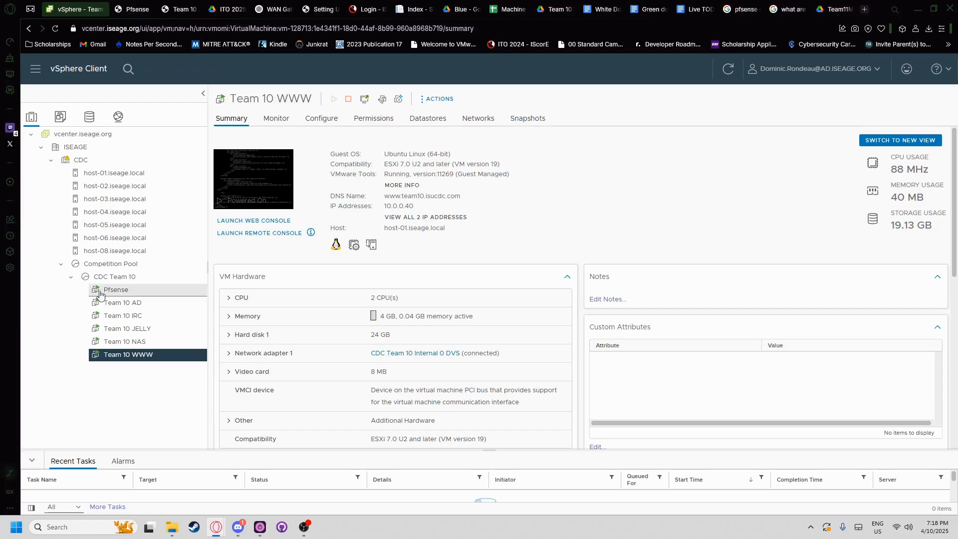
click(133, 5)
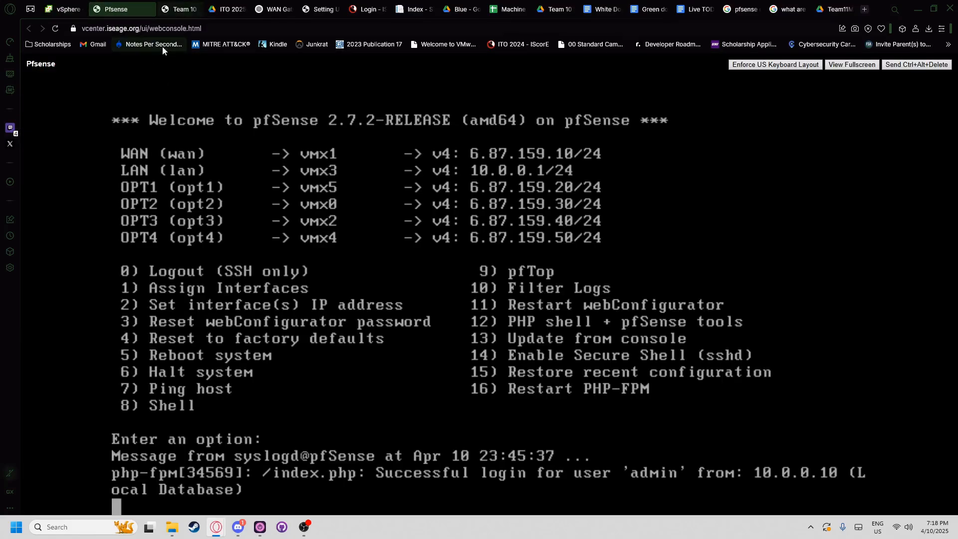
click(187, 9)
click(337, 378)
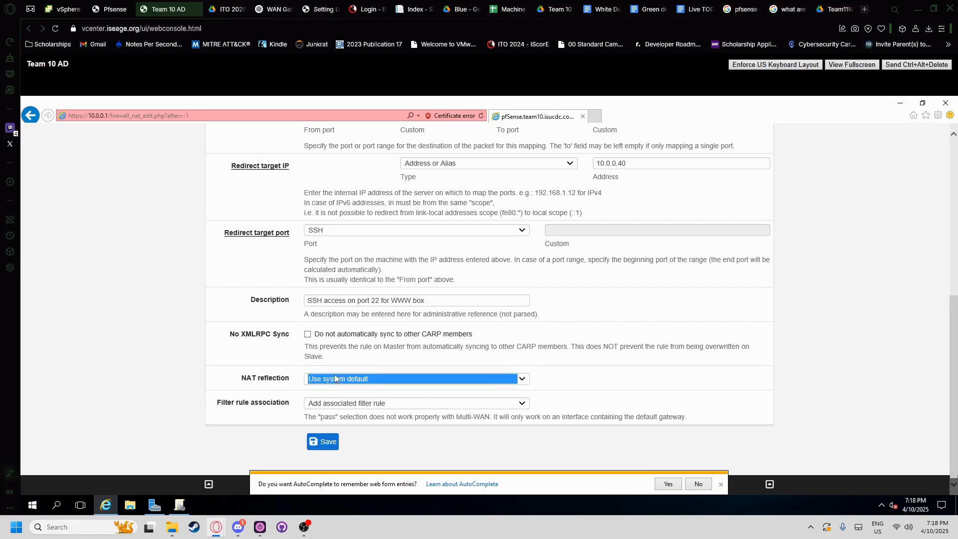
click(339, 378)
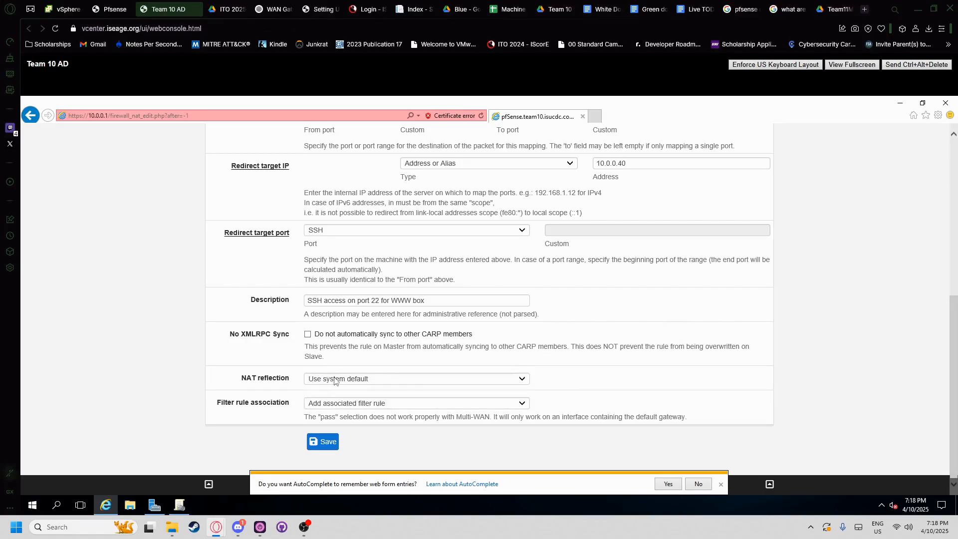
click(327, 378)
click(333, 370)
click(324, 446)
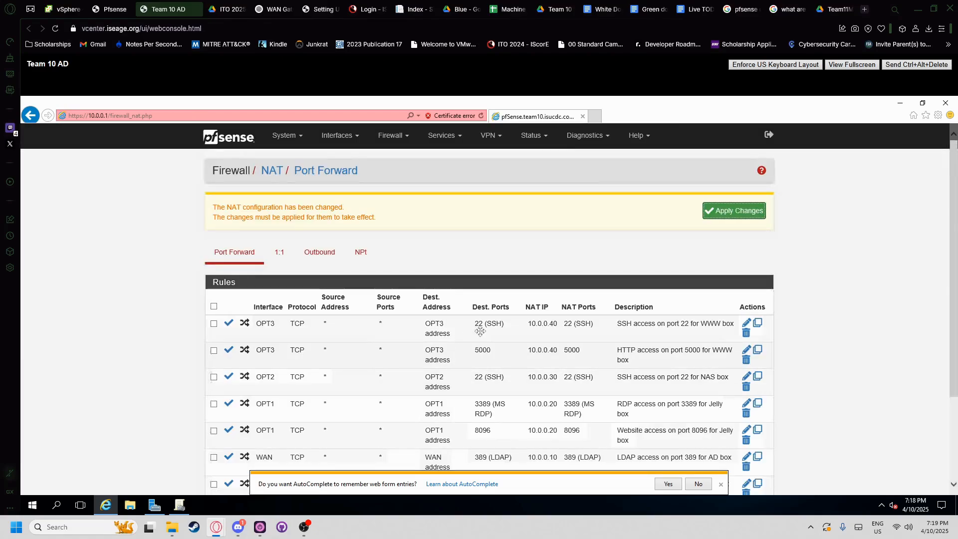
scroll(361, 351, down, 5)
key(ctrl+Tab)
scroll(358, 311, up, 4)
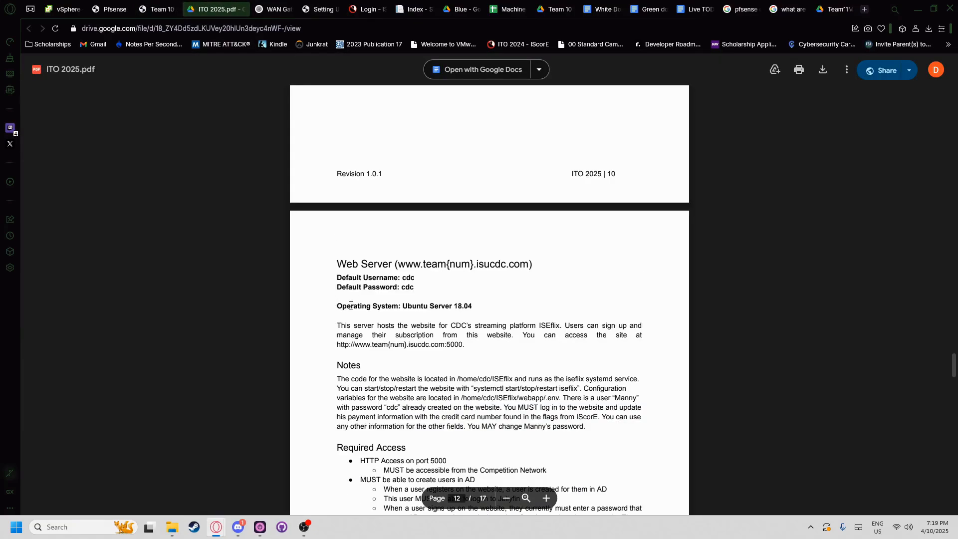
click(63, 9)
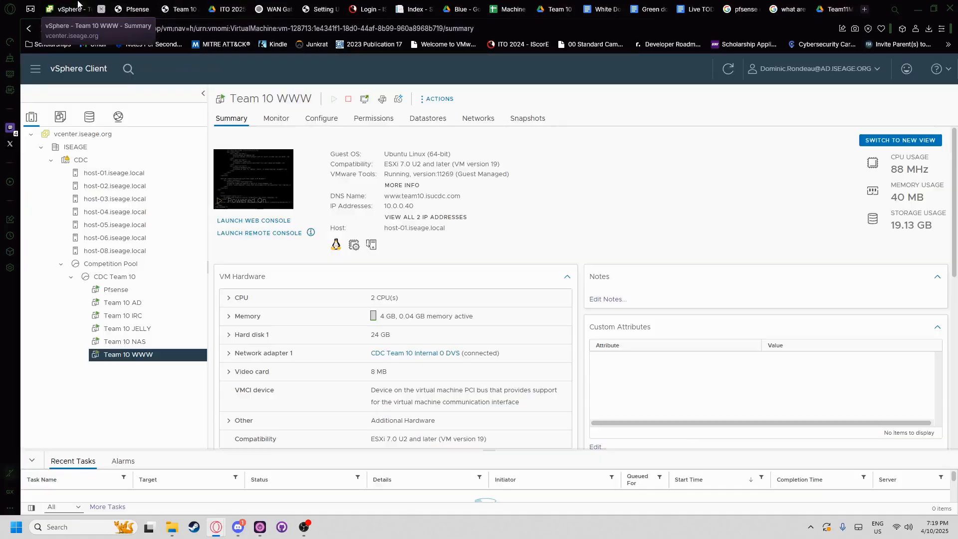
click(132, 9)
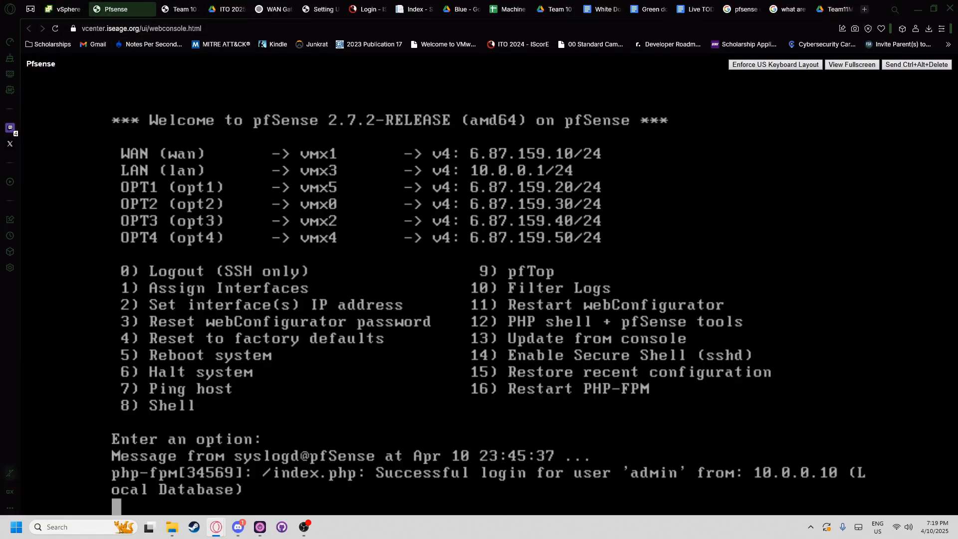
click(63, 9)
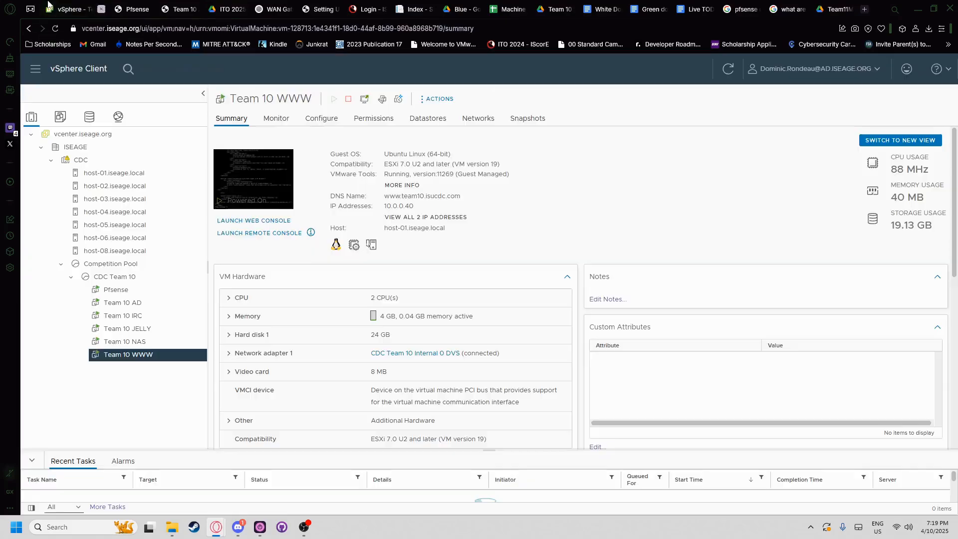
click(107, 315)
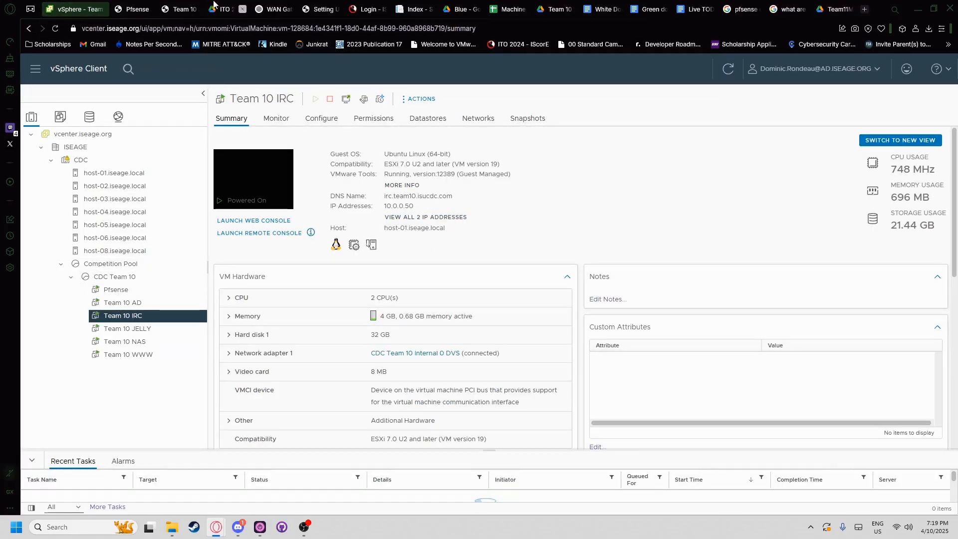
click(190, 7)
click(214, 9)
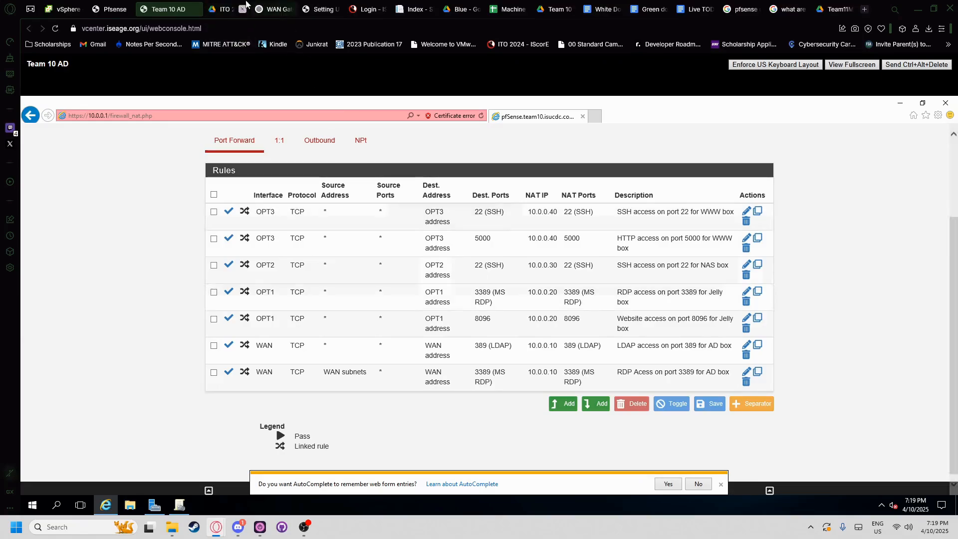
- Scroll the ITO 2025 PDF to the IRC Server page and highlight its SSH port 22 requirement
scroll(452, 311, up, 20)
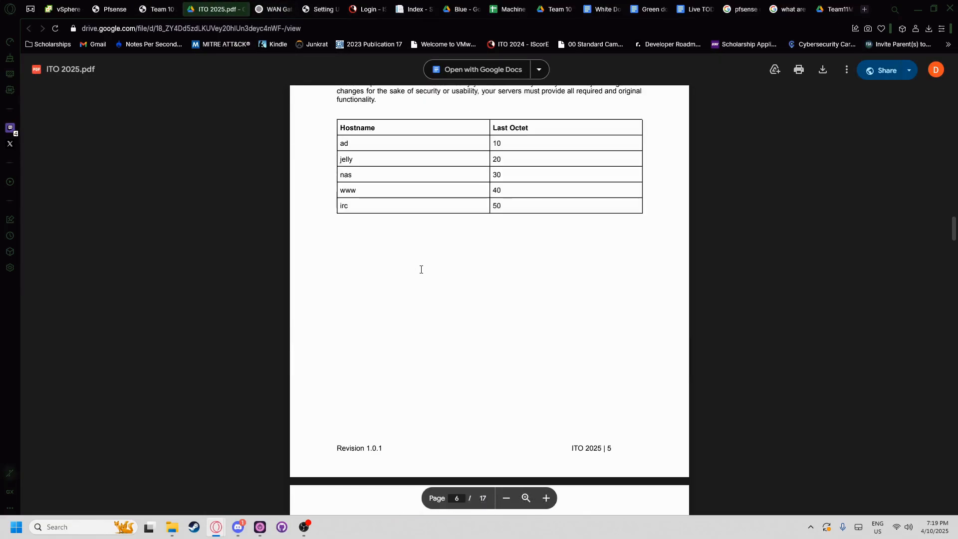
scroll(419, 266, down, 10)
scroll(419, 264, down, 3)
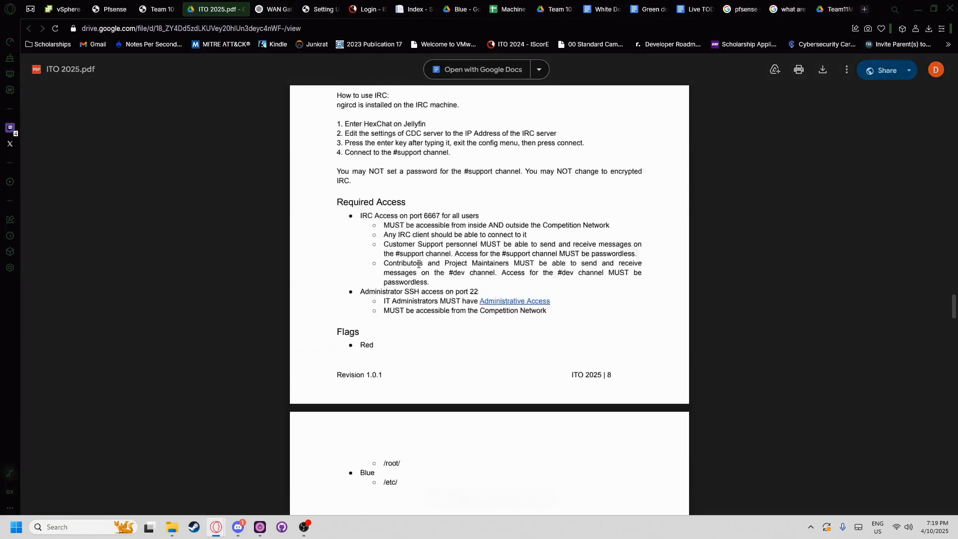
scroll(399, 299, up, 3)
scroll(354, 362, down, 1)
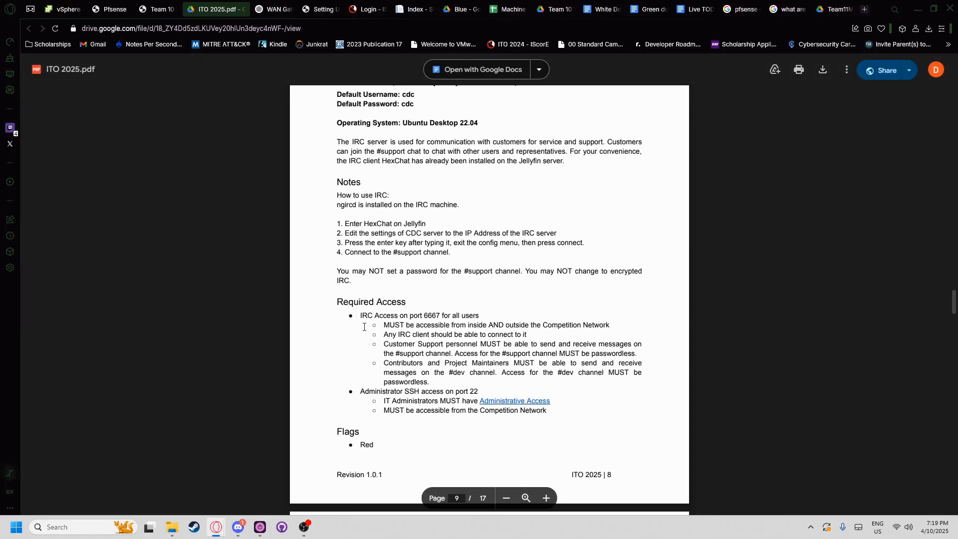
drag(440, 316, 374, 316)
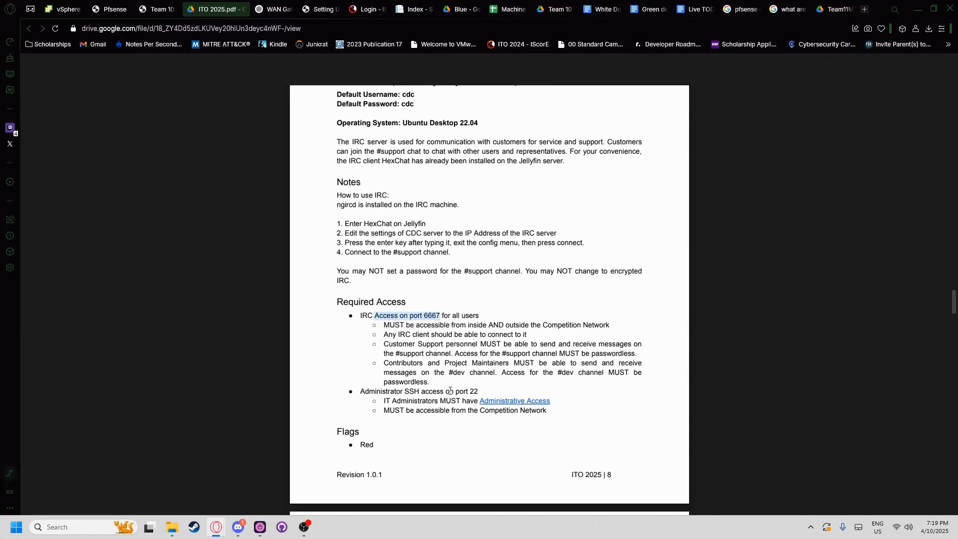
drag(481, 391, 404, 391)
click(210, 172)
- Highlight the IRC port 6667 requirement, then return to the pfSense port-forward rules
scroll(406, 315, down, 2)
scroll(394, 333, up, 3)
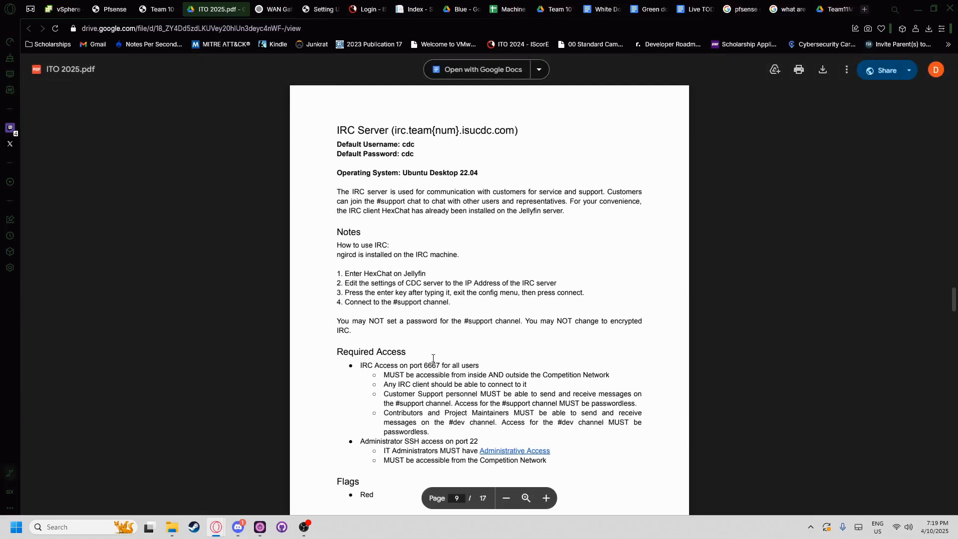
scroll(433, 358, down, 1)
drag(423, 316, 479, 316)
click(290, 250)
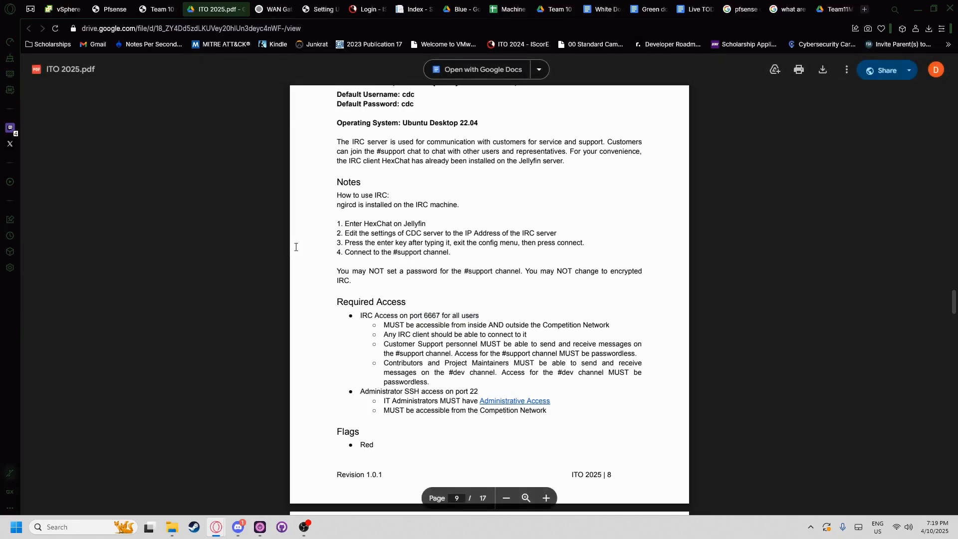
click(153, 10)
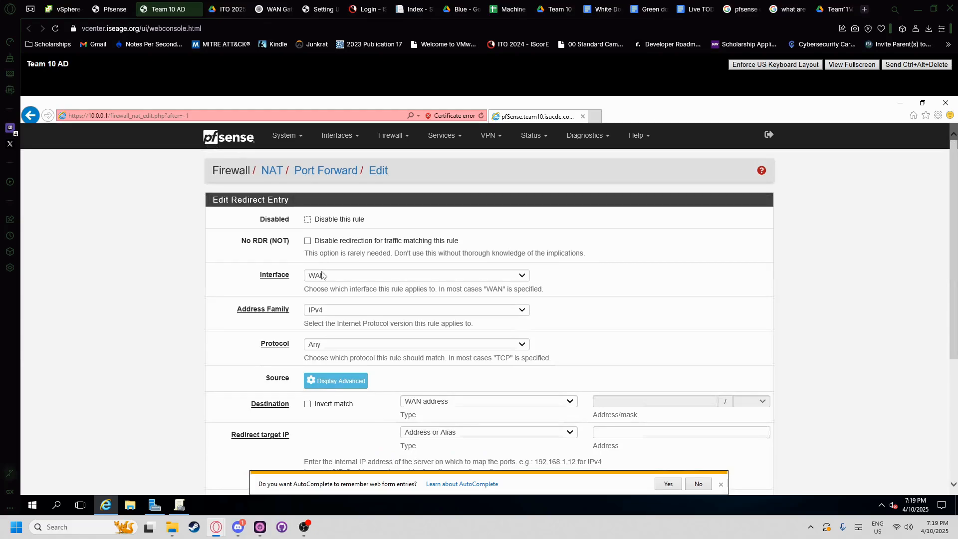
- Set the rule's interface to OPT4 and protocol to TCP
click(321, 276)
click(318, 320)
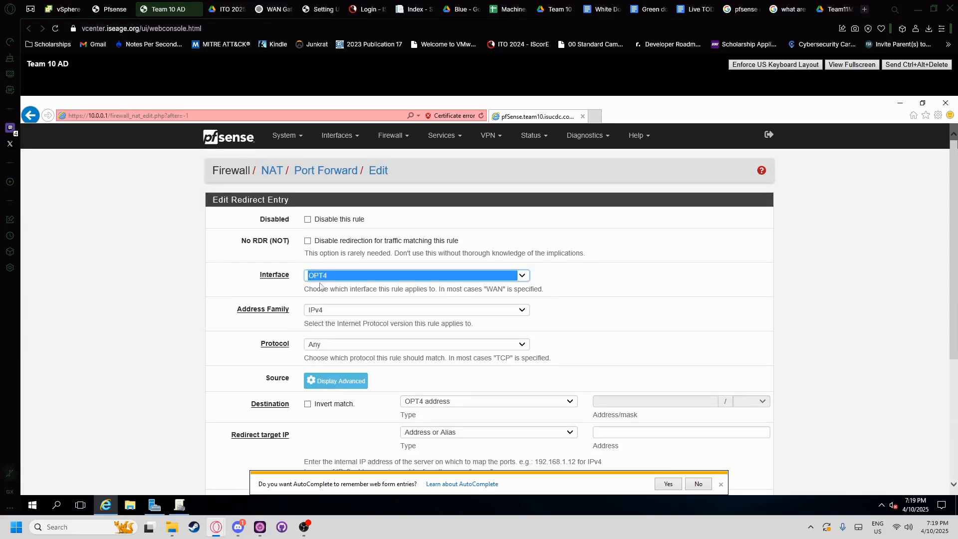
click(308, 351)
click(320, 344)
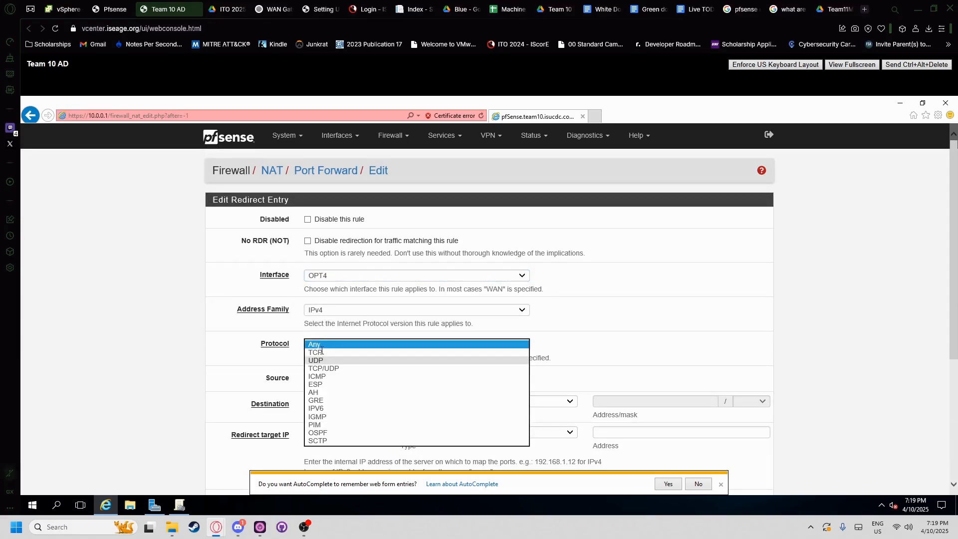
click(321, 352)
- Check the spec PDF for the IRC port while reviewing the destination port presets
scroll(343, 380, down, 1)
click(343, 381)
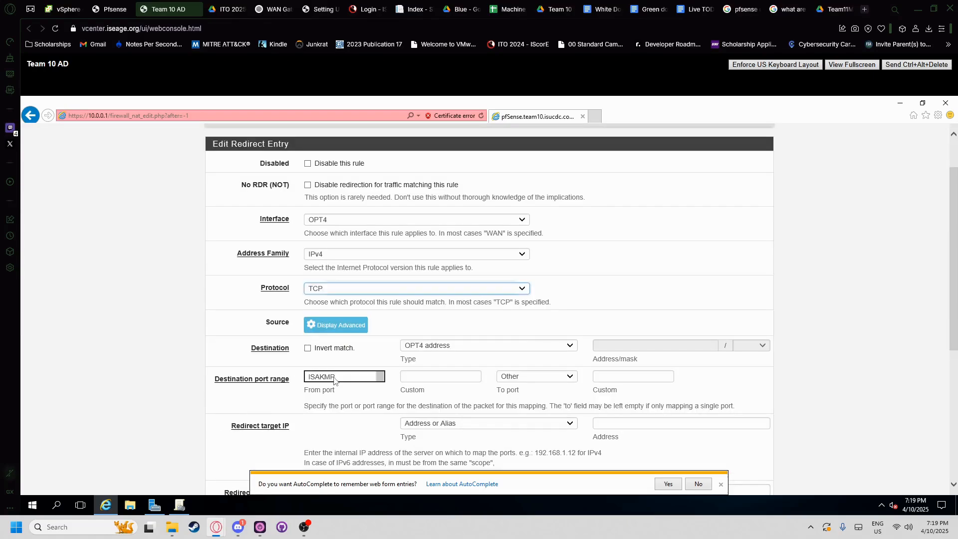
click(233, 7)
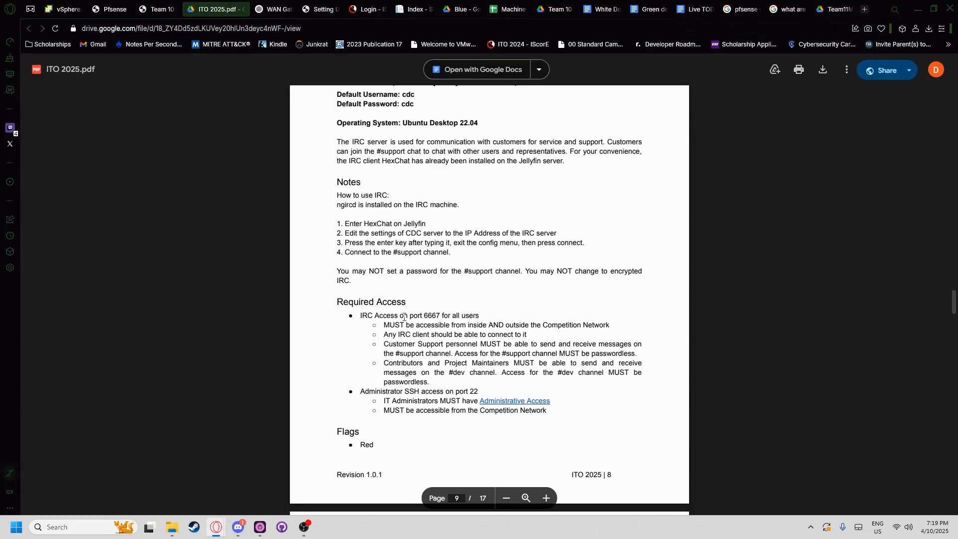
click(164, 9)
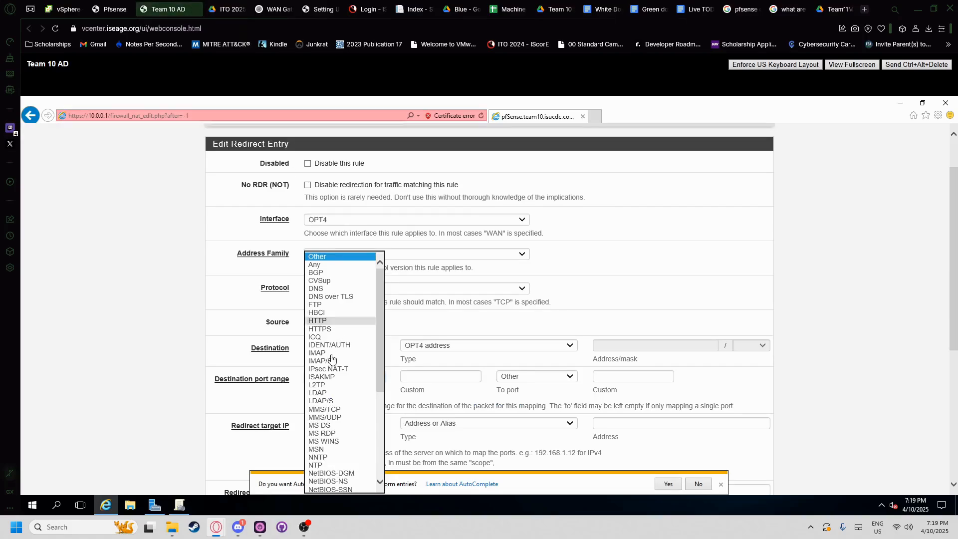
scroll(332, 380, down, 6)
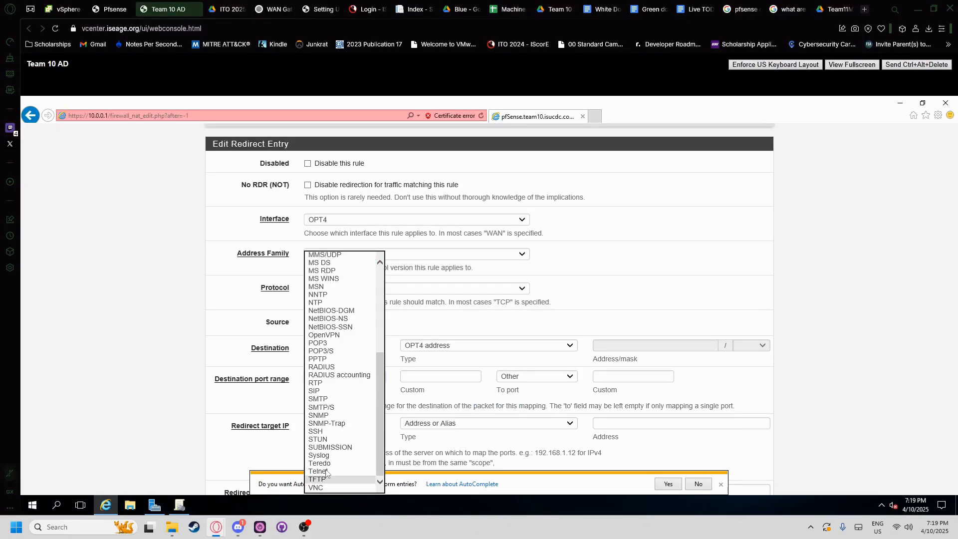
scroll(323, 391, up, 5)
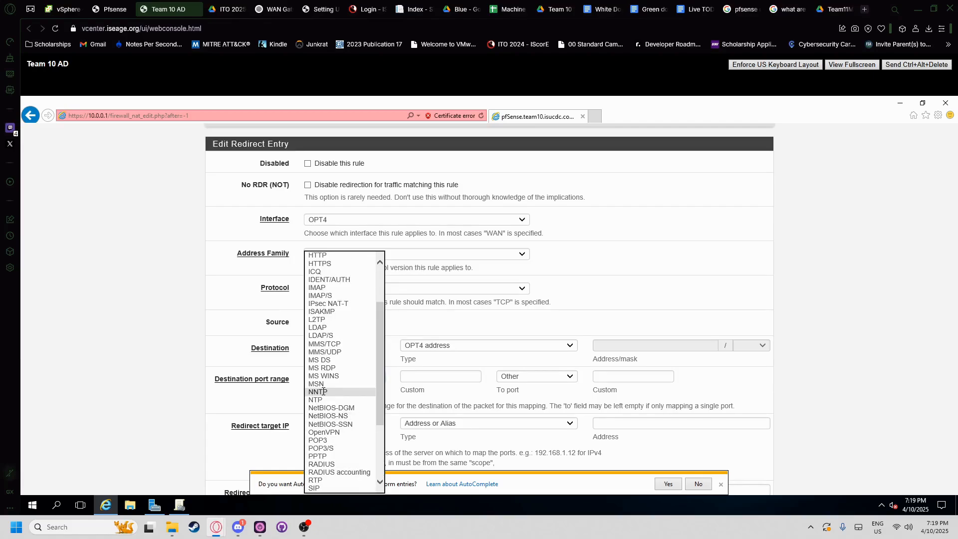
scroll(326, 333, up, 1)
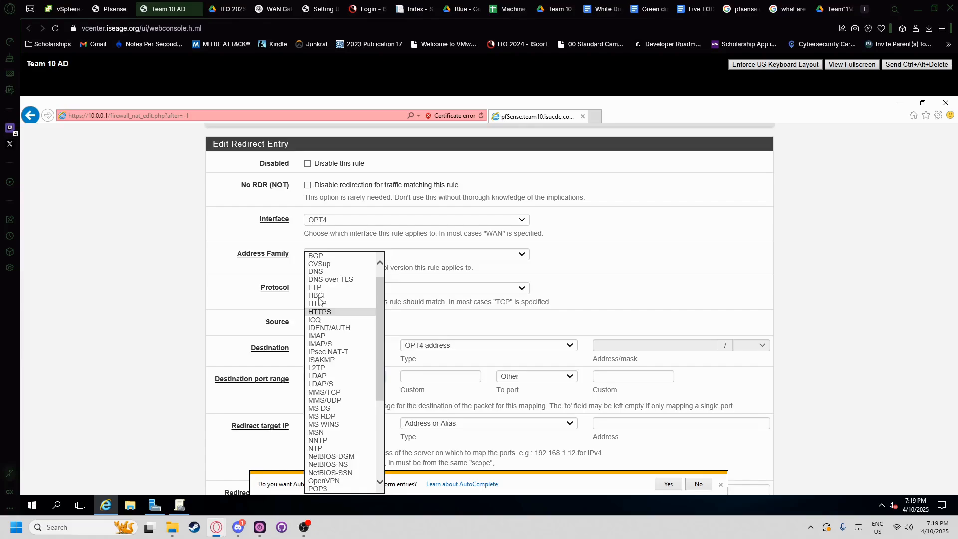
scroll(323, 384, up, 1)
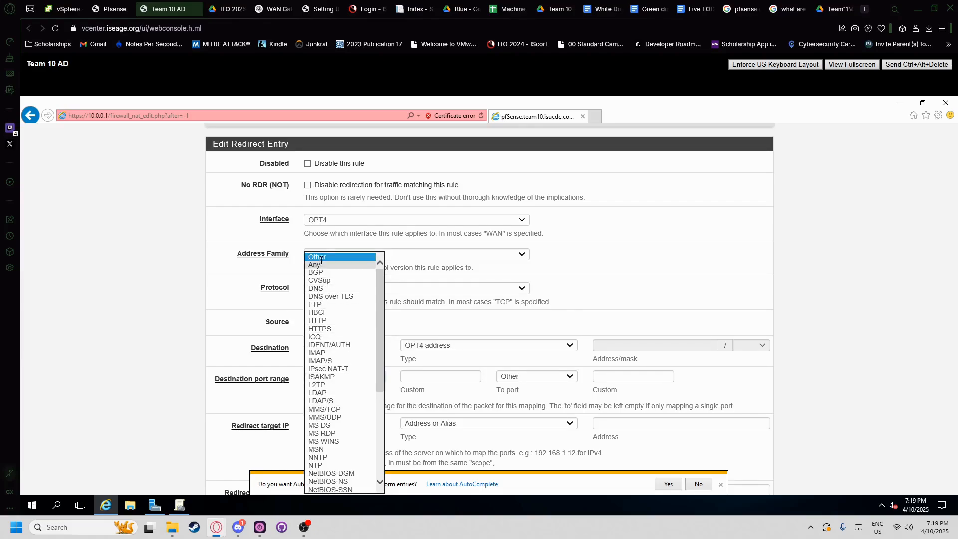
- Set the destination port range to custom 6667 to 6667
click(432, 376)
click(434, 378)
click(229, 7)
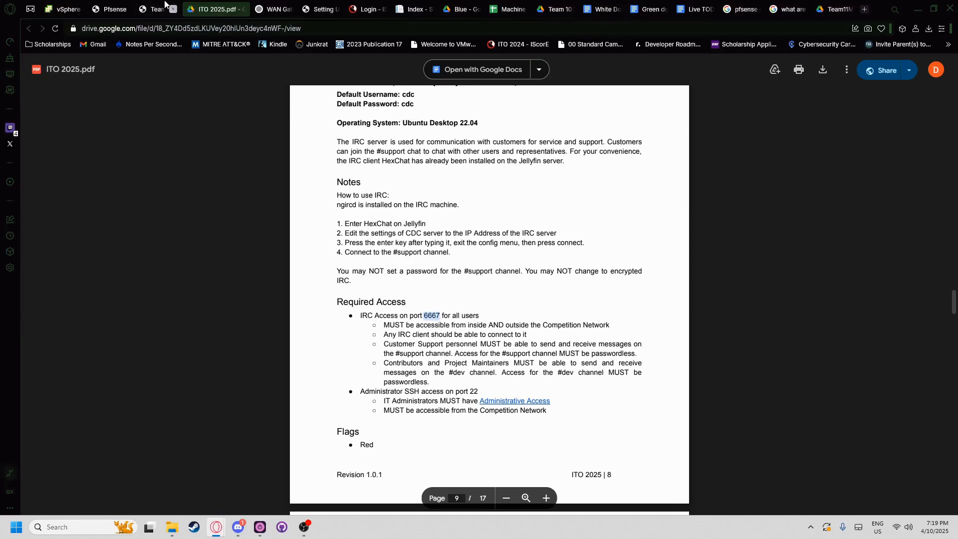
key(ctrl+Tab)
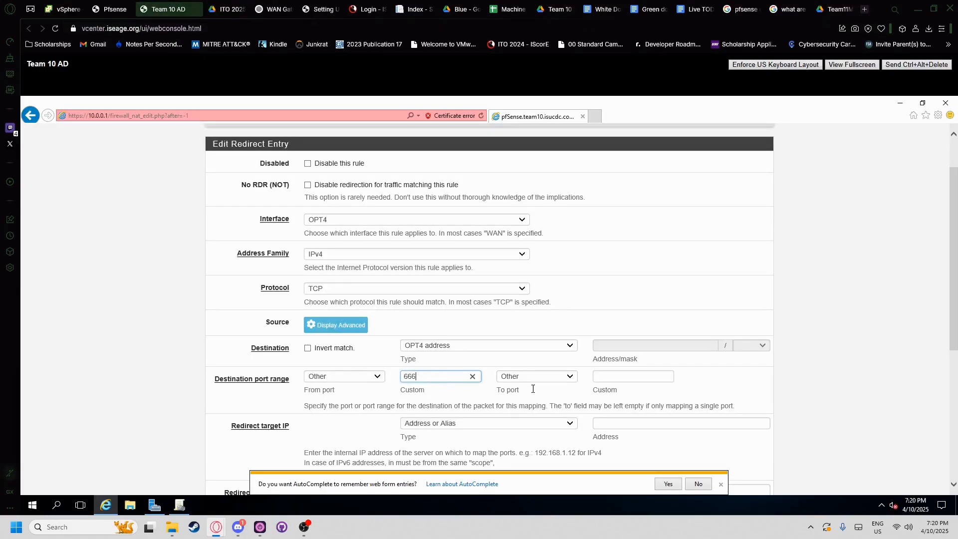
click(598, 377)
text(666)
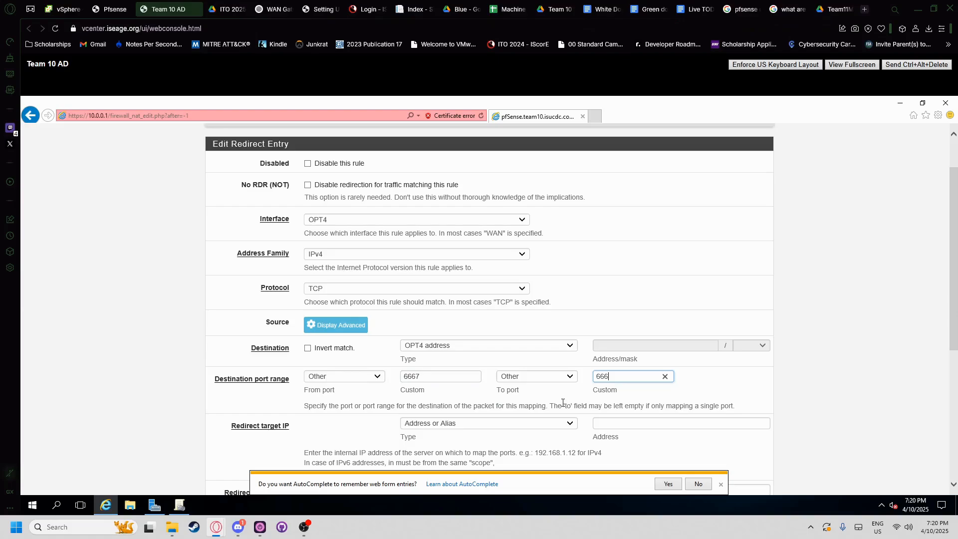
text(7)
- Redirect the traffic to 10.0.0.50 on target port 6667
scroll(609, 396, down, 1)
click(611, 367)
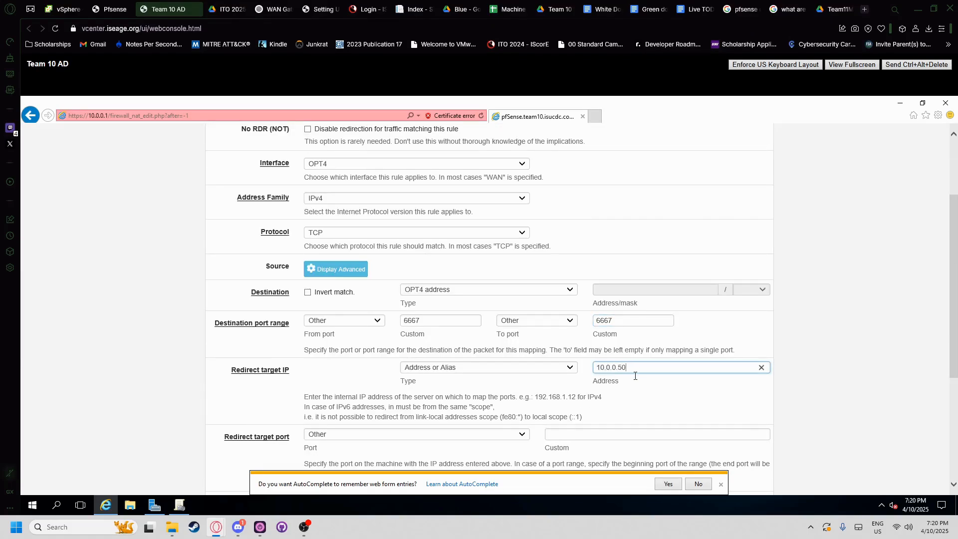
scroll(548, 390, down, 1)
click(565, 378)
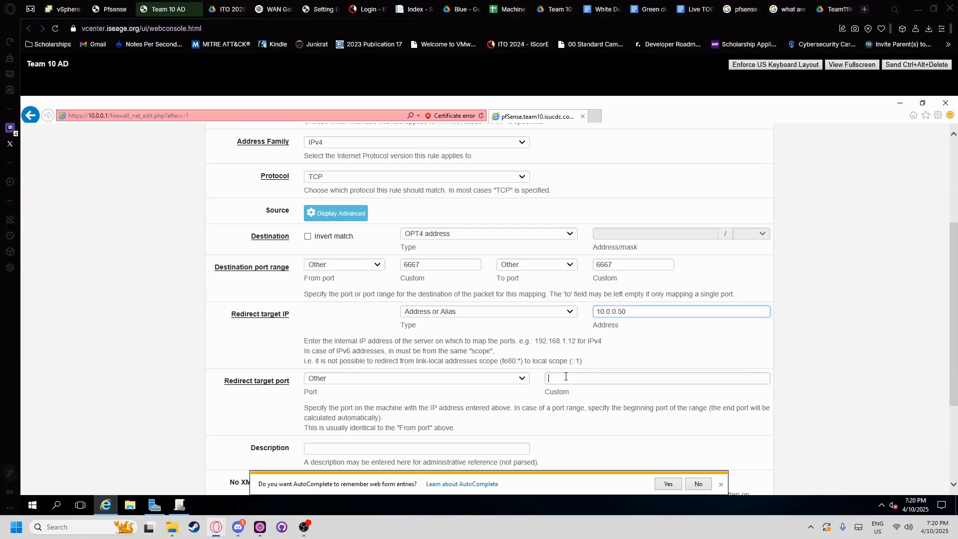
scroll(525, 369, down, 1)
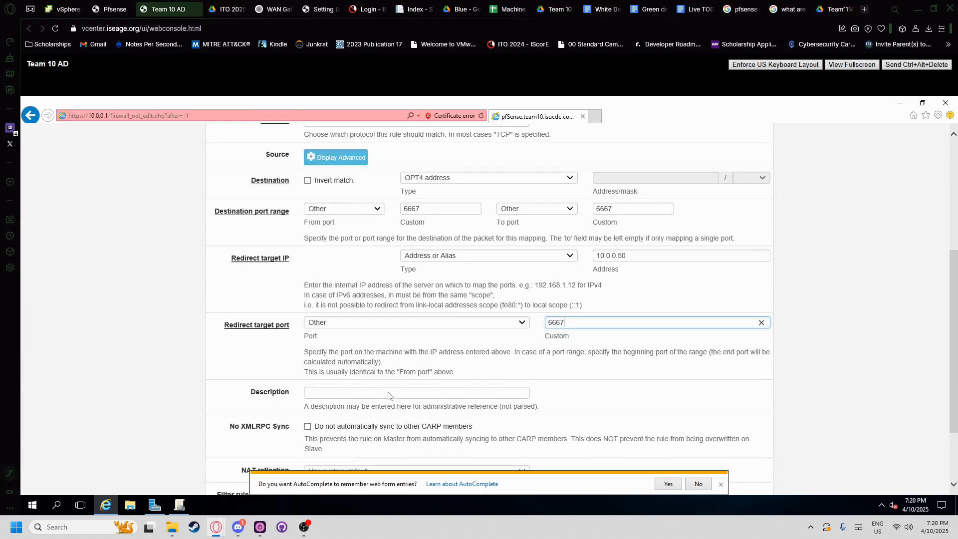
- Describe the rule as 'IRC access on port 6667 for IRC box' and save it
click(381, 394)
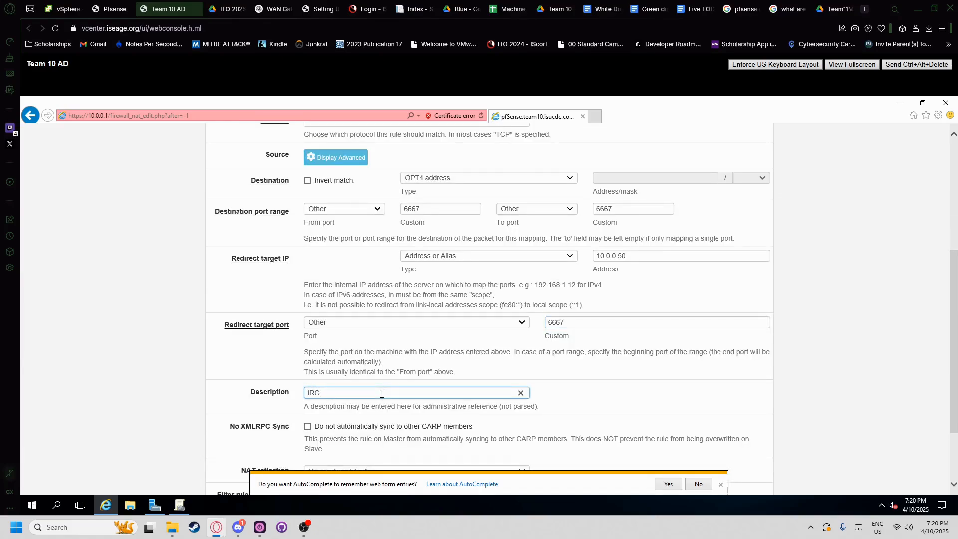
text(IRC ace)
key(BackSpace)
text(cess on port 6667 for IRC box)
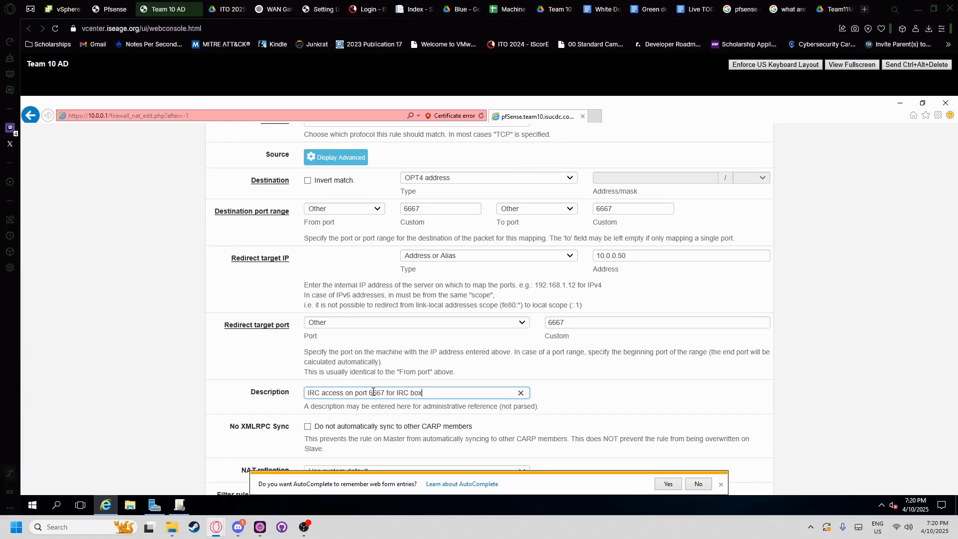
scroll(373, 392, down, 3)
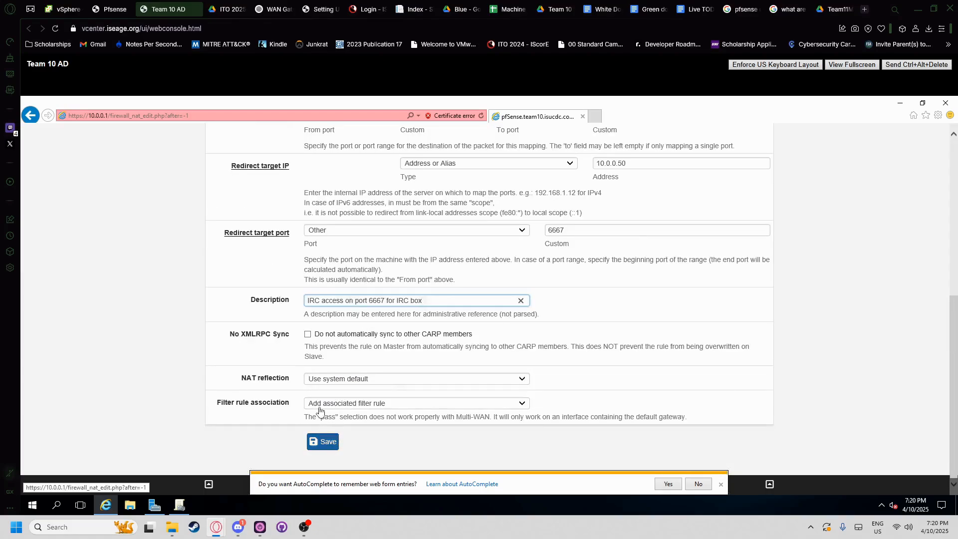
click(320, 442)
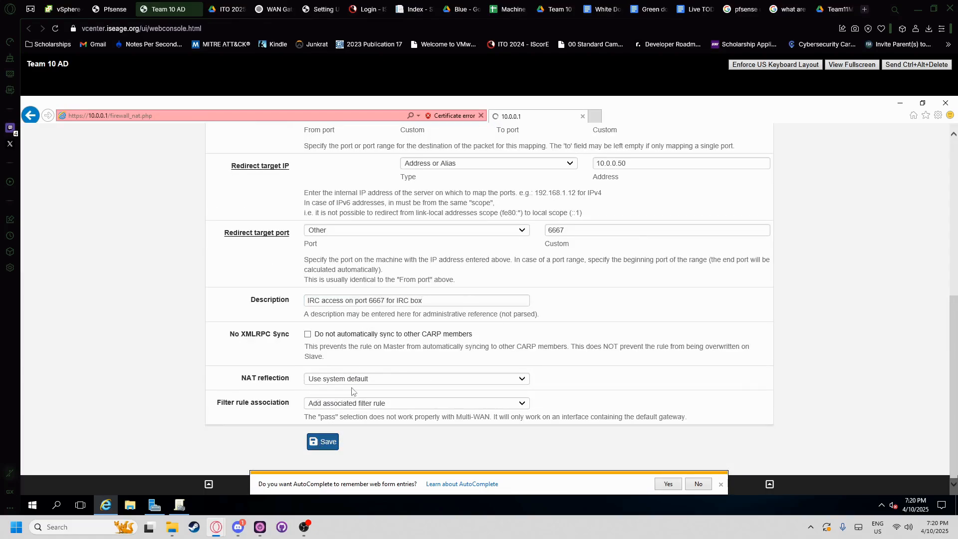
scroll(549, 399, down, 3)
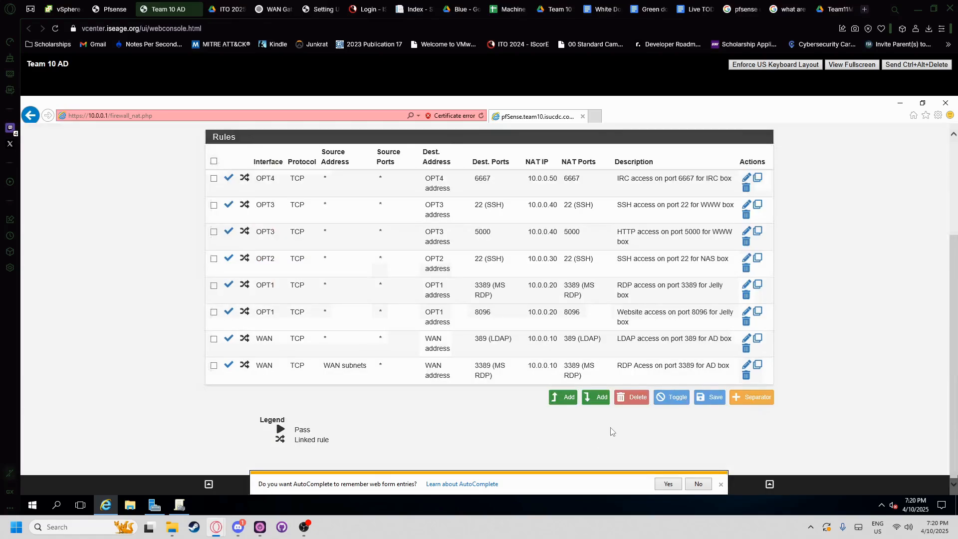
- Add a port-forward rule on OPT4 using TCP with destination port SSH
click(565, 397)
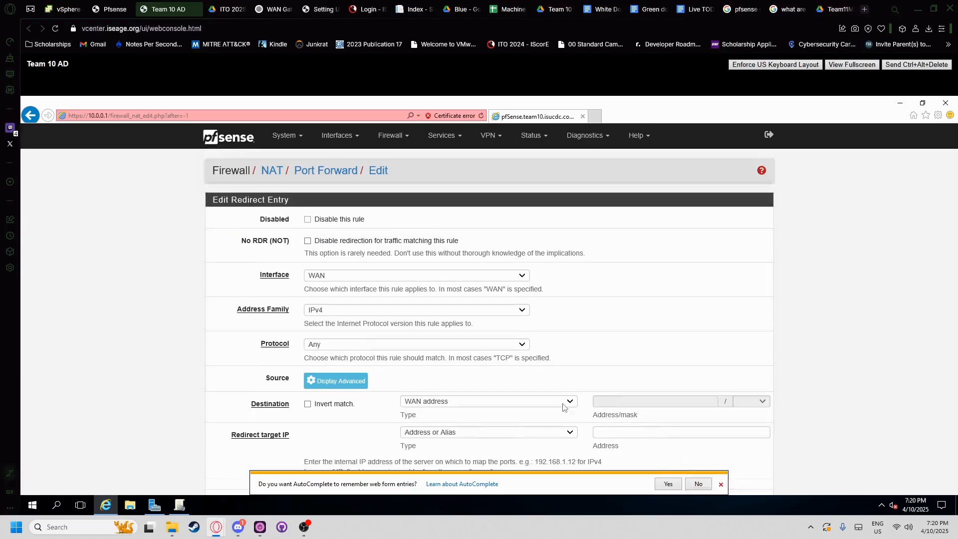
click(327, 275)
click(319, 319)
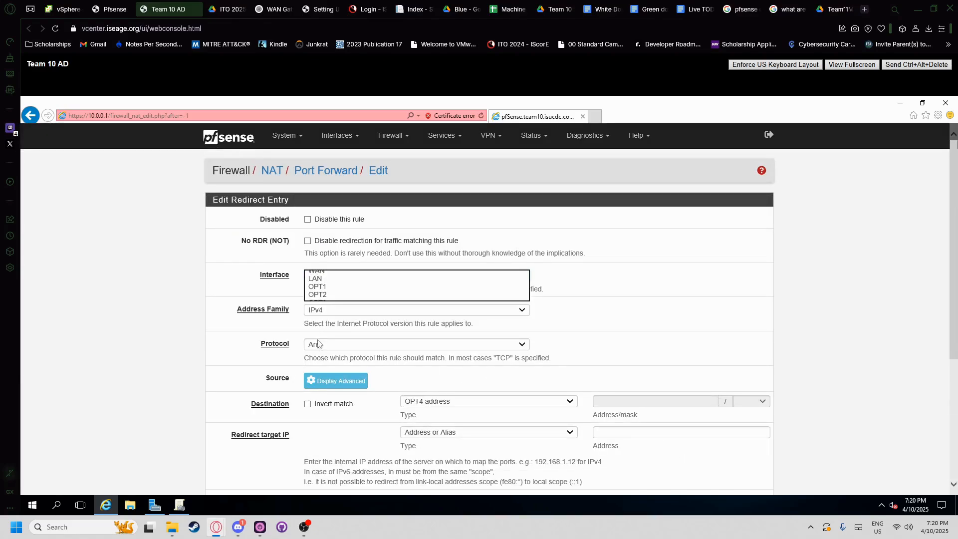
click(320, 344)
click(316, 353)
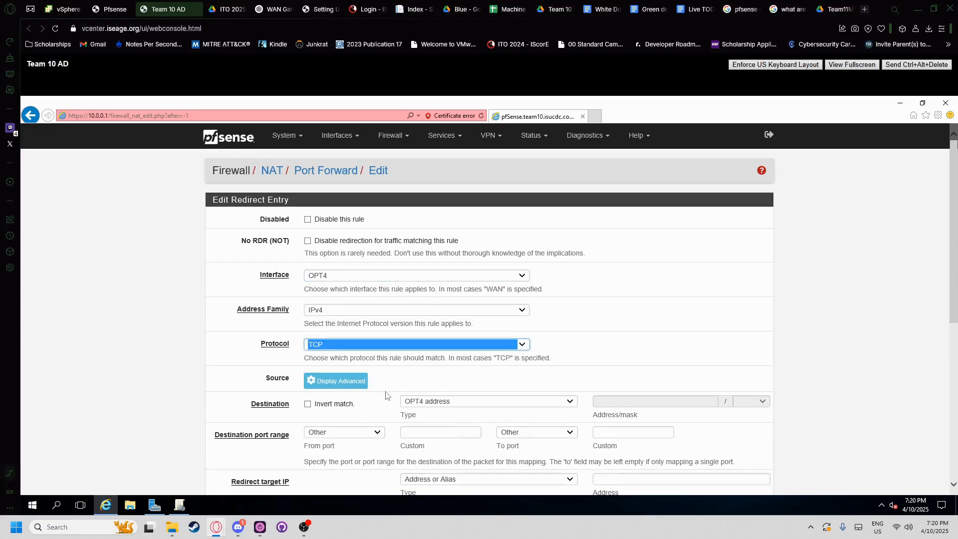
scroll(376, 398, down, 1)
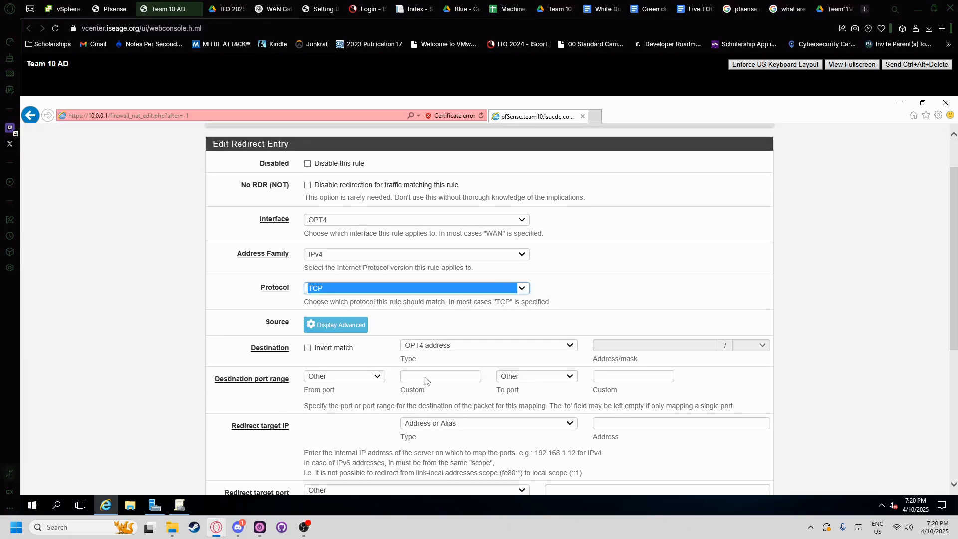
click(366, 379)
scroll(319, 439, down, 8)
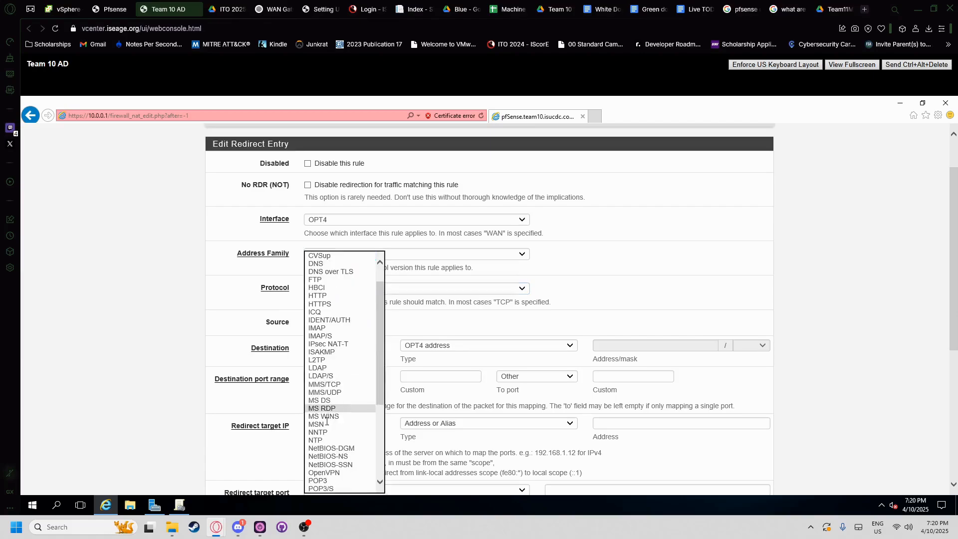
click(318, 449)
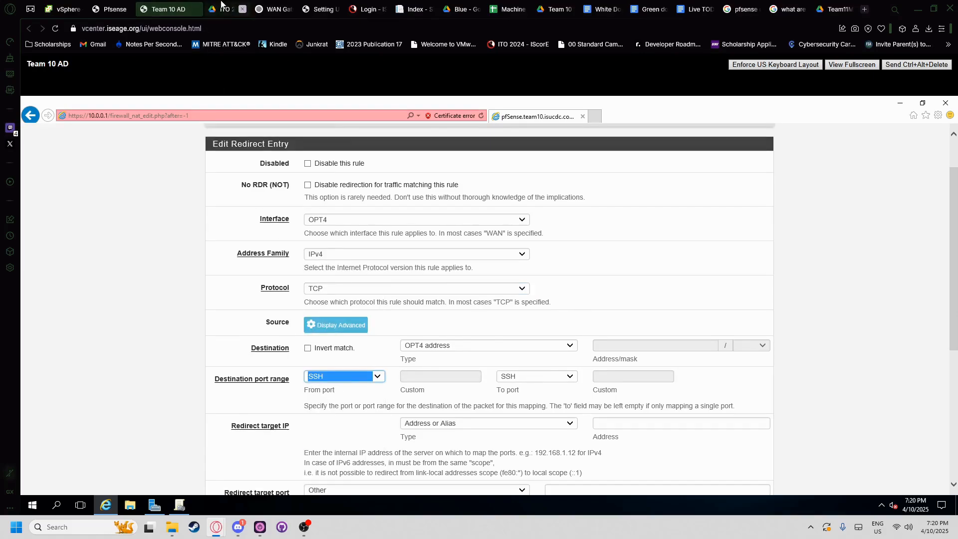
- Check the requirements in the ITO 2025 PDF and return to the unfinished rule
click(238, 9)
scroll(385, 370, down, 2)
drag(360, 292, 478, 292)
scroll(423, 304, down, 3)
scroll(422, 305, up, 5)
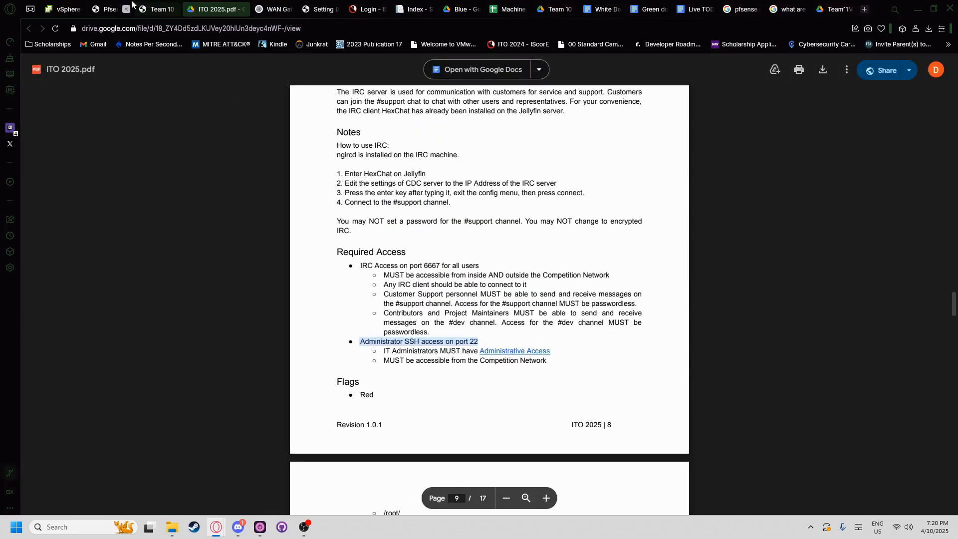
click(111, 8)
click(168, 5)
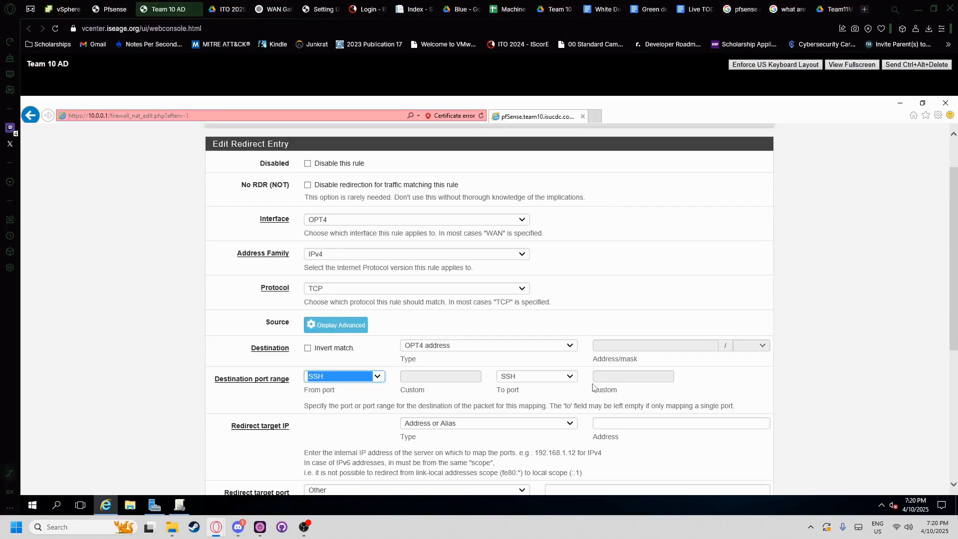
- Redirect to 10.0.0.50 port SSH, describe it 'SSH access on port 22 for IRC box', and save
click(623, 419)
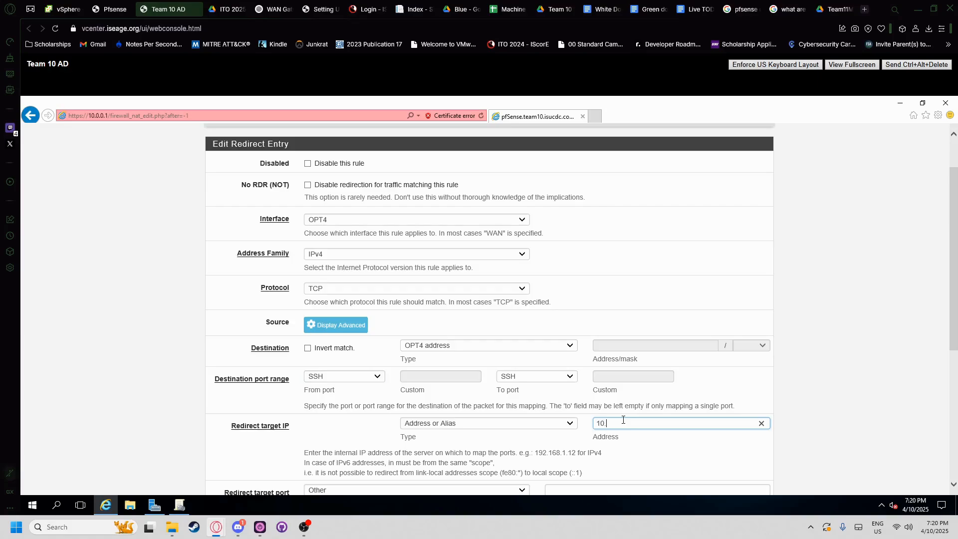
scroll(457, 391, down, 2)
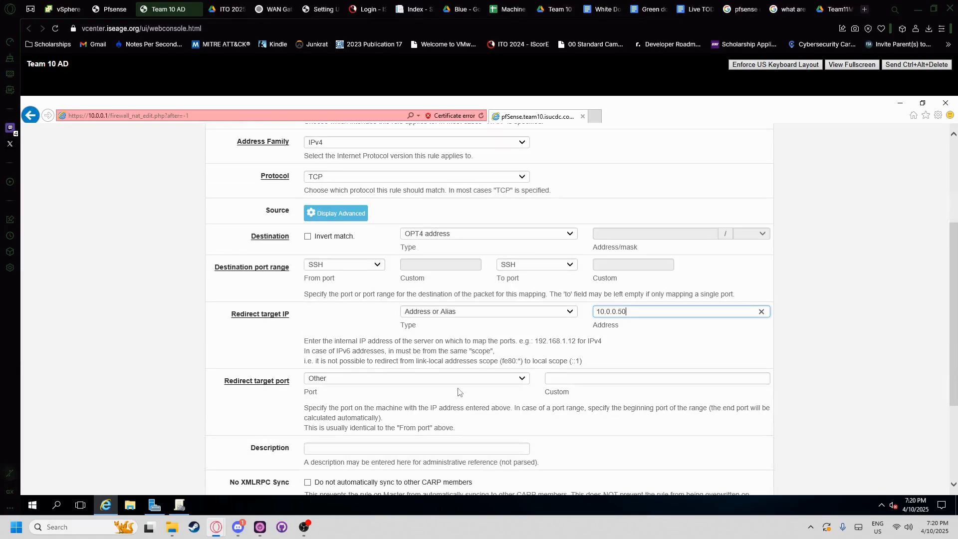
click(521, 379)
scroll(349, 429, down, 4)
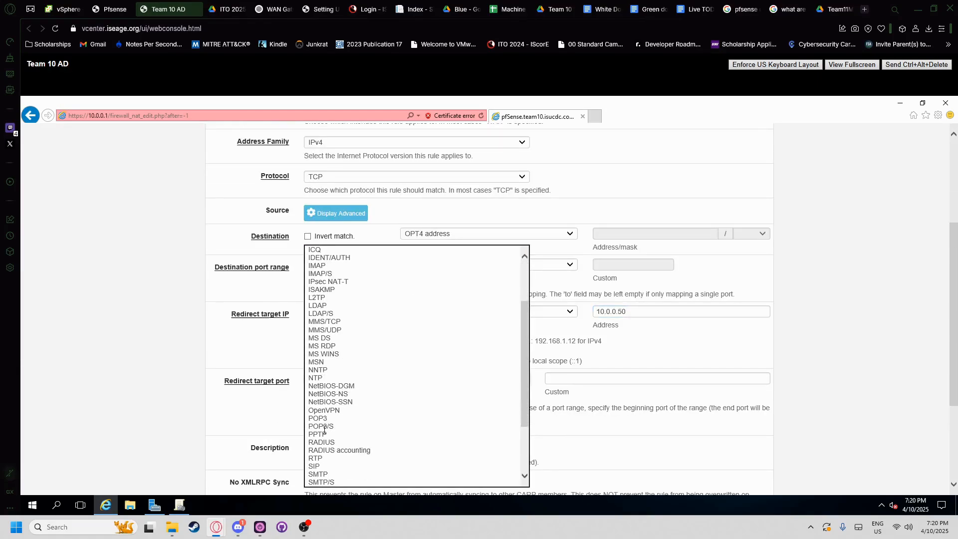
click(318, 434)
scroll(334, 418, down, 1)
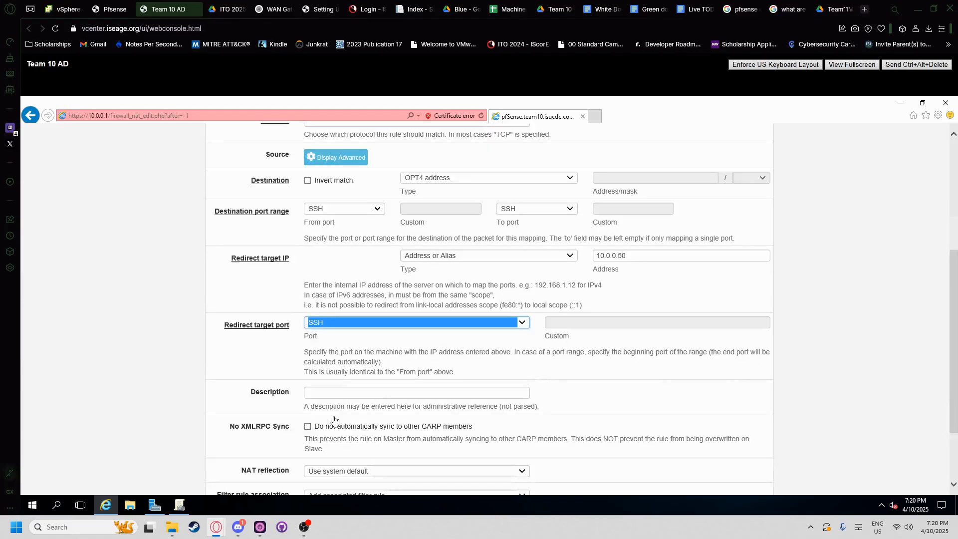
click(336, 393)
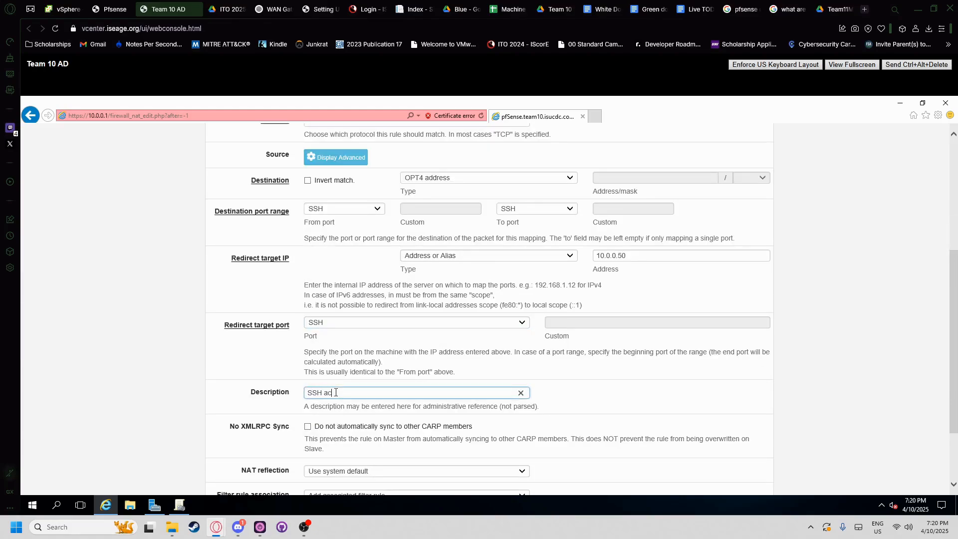
text(SSH access on port 22 for IRC box)
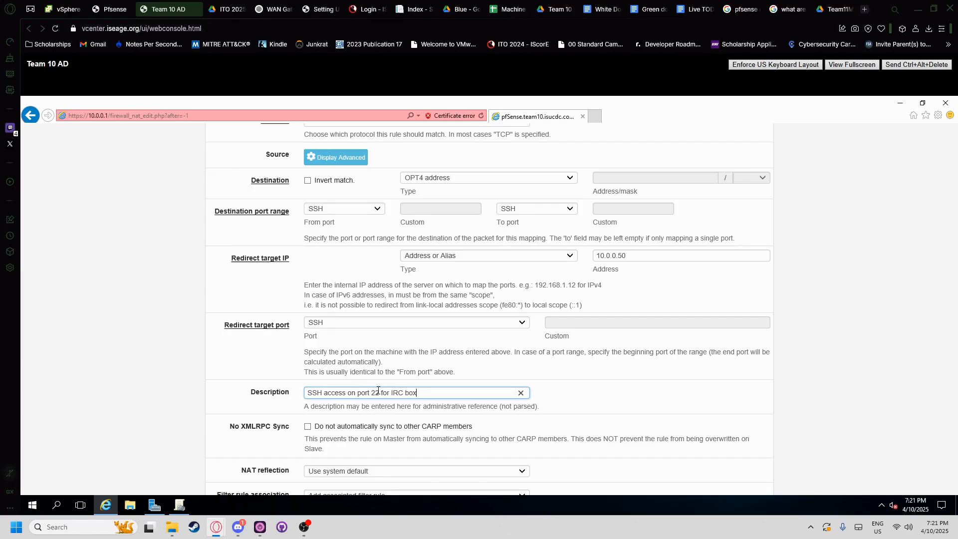
scroll(377, 391, down, 3)
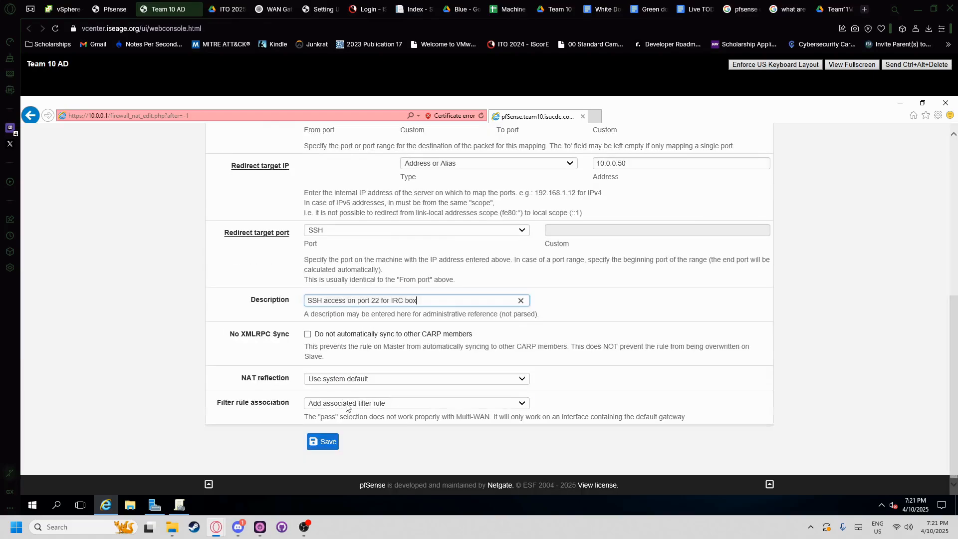
click(313, 443)
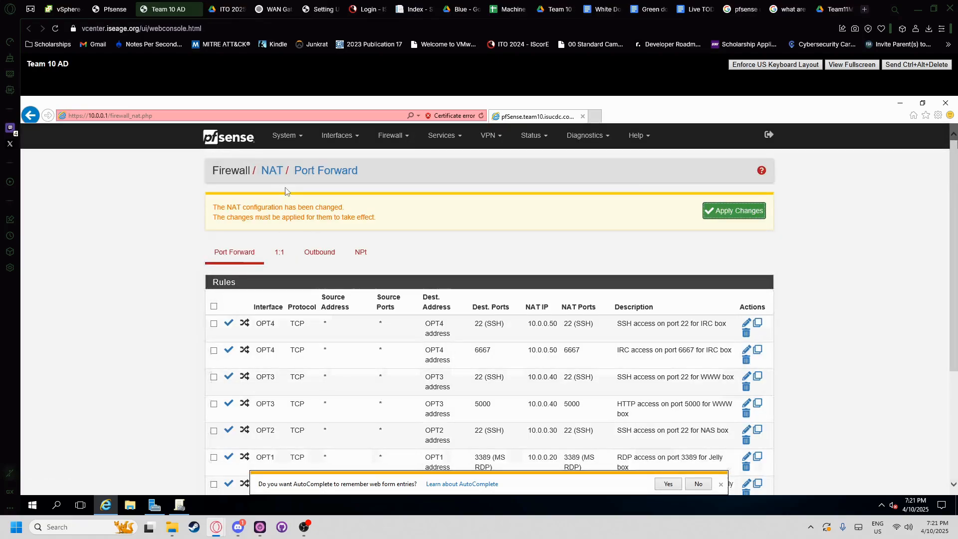
- Apply the NAT port-forward changes and review the updated nine-rule list
click(718, 214)
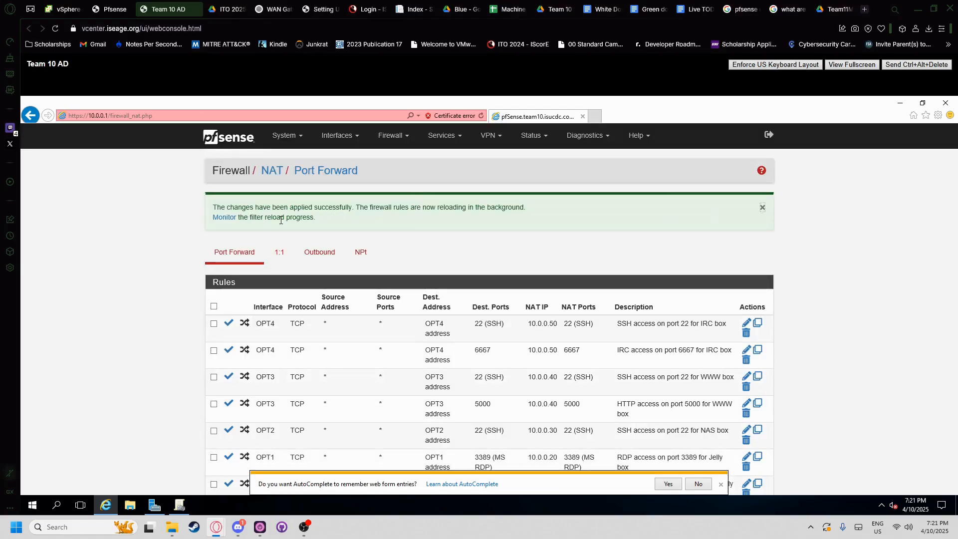
scroll(293, 236, down, 3)
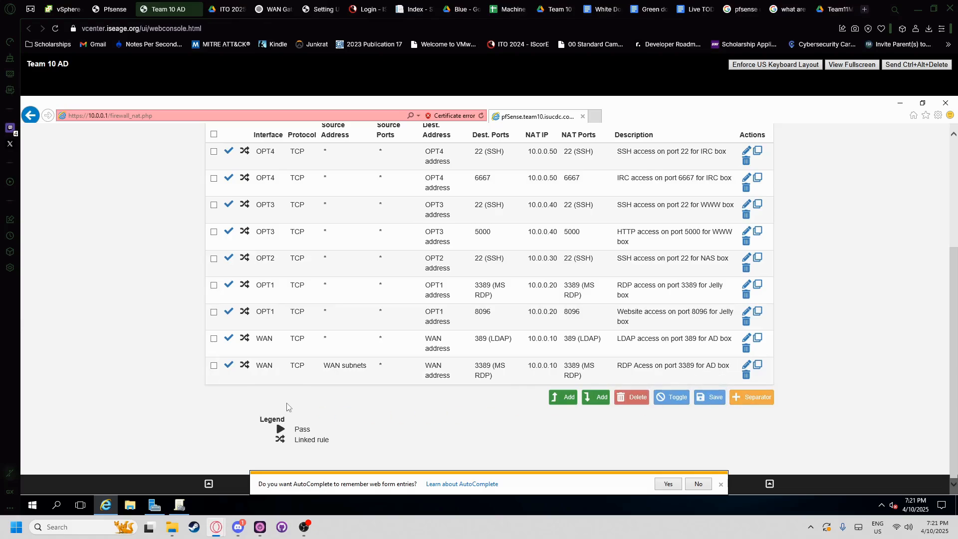
scroll(282, 402, up, 3)
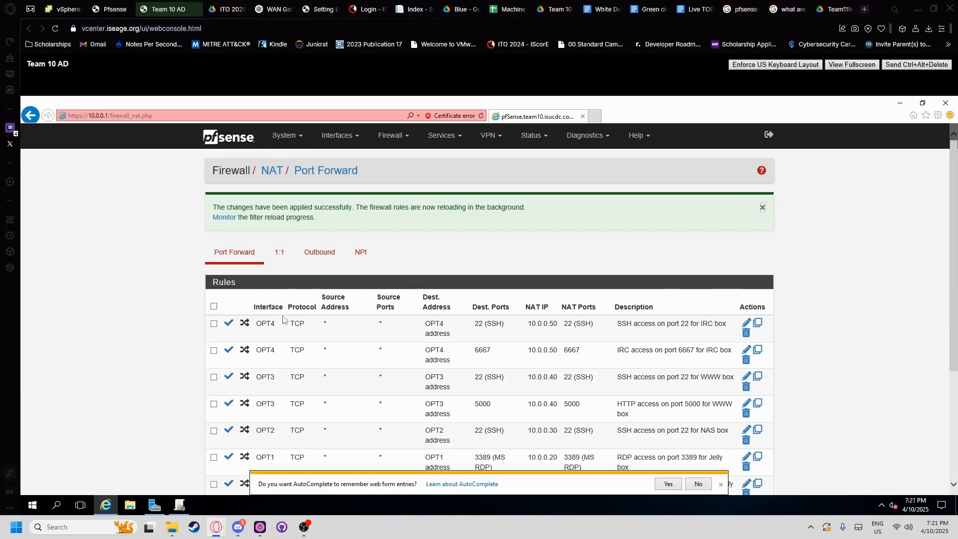
scroll(289, 142, down, 1)
scroll(287, 142, up, 1)
click(282, 142)
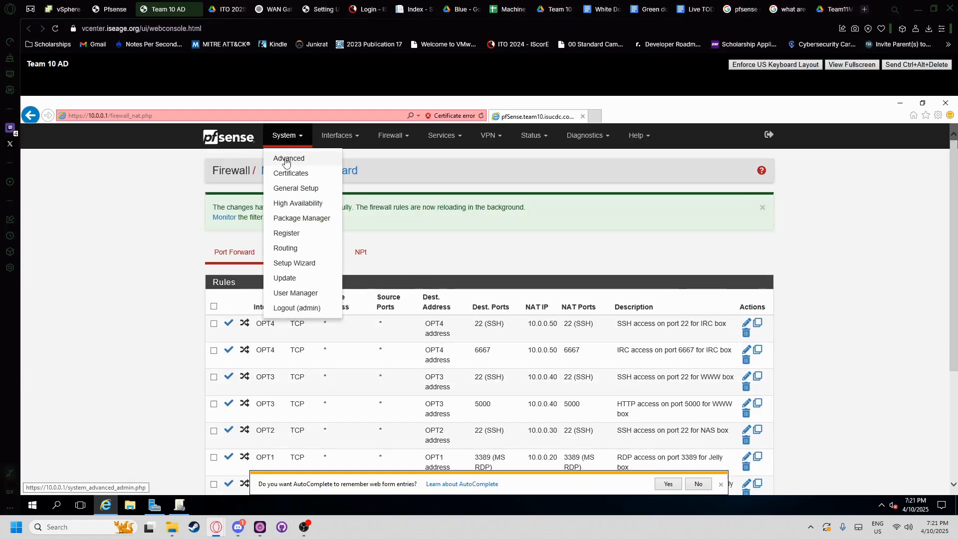
- Open the System > Advanced Firewall & NAT settings page
click(286, 163)
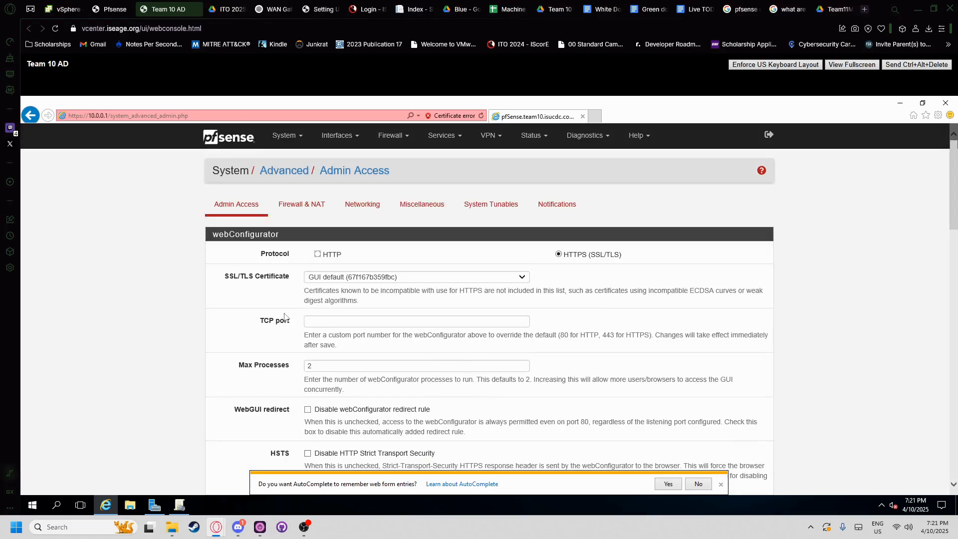
scroll(284, 317, down, 3)
scroll(226, 312, down, 12)
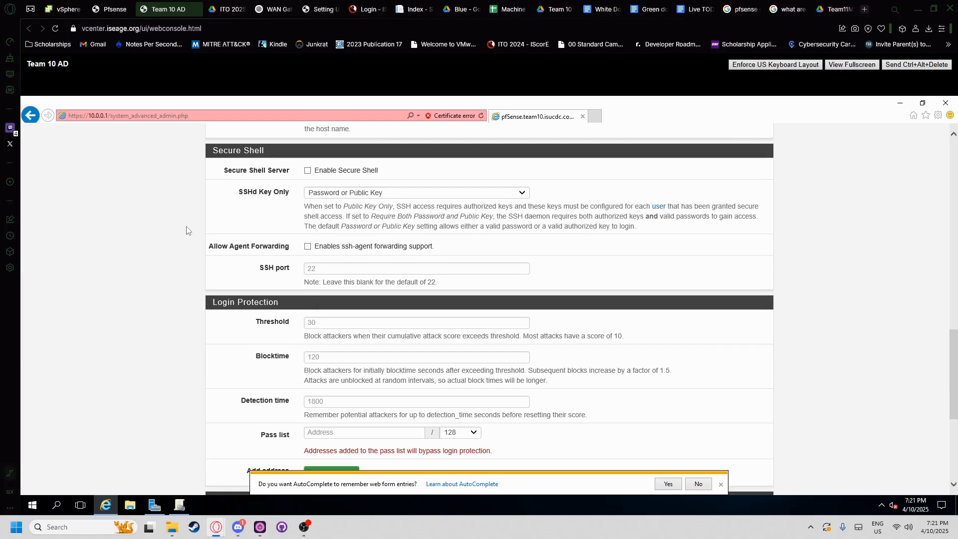
scroll(201, 273, up, 15)
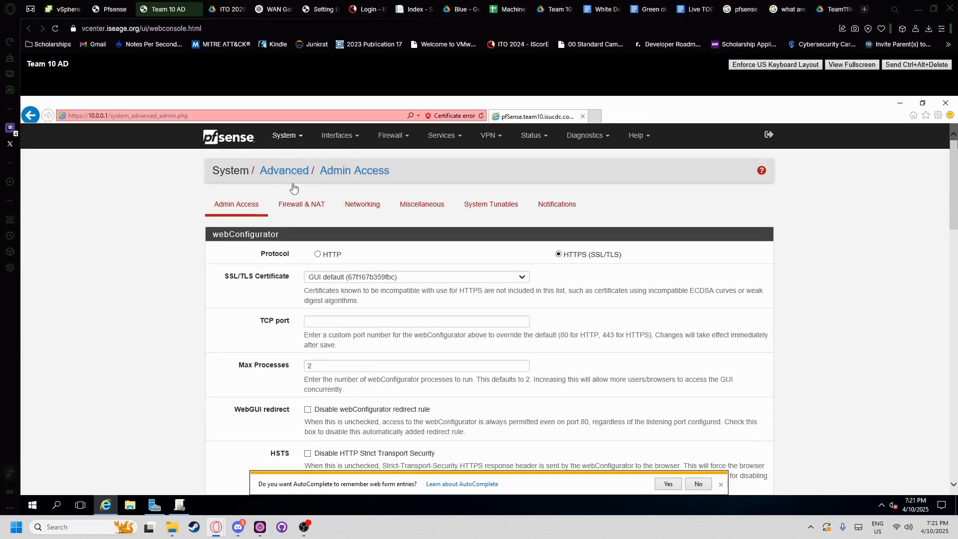
click(301, 205)
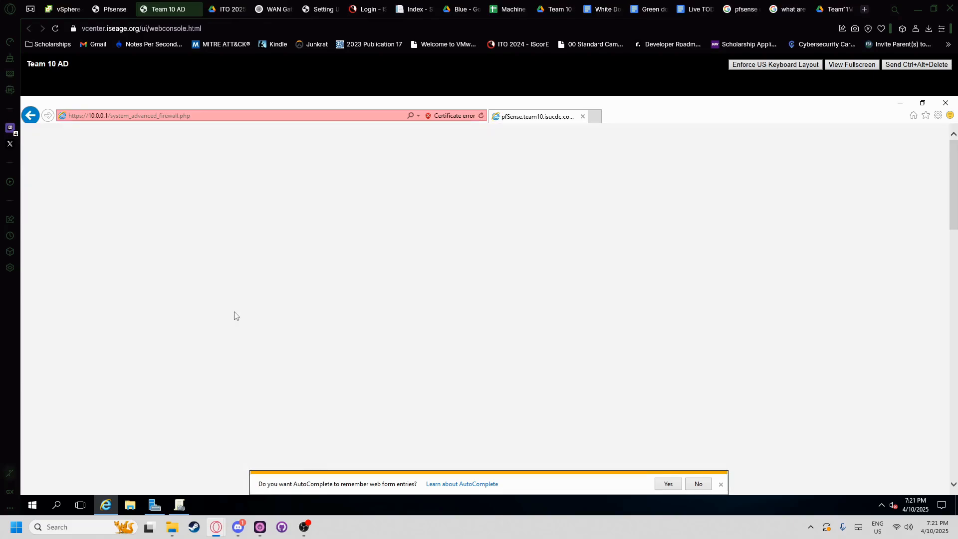
scroll(206, 309, down, 12)
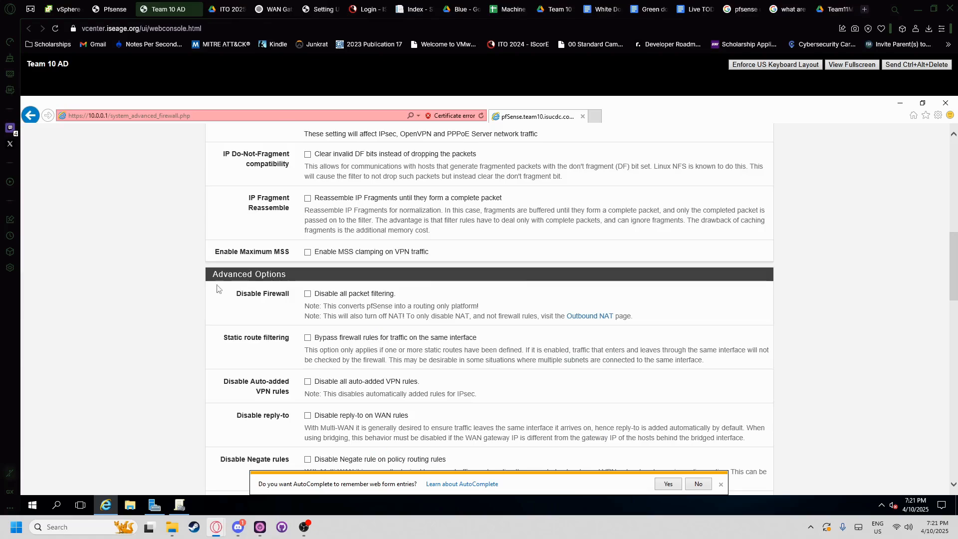
scroll(218, 303, down, 1)
scroll(208, 298, down, 5)
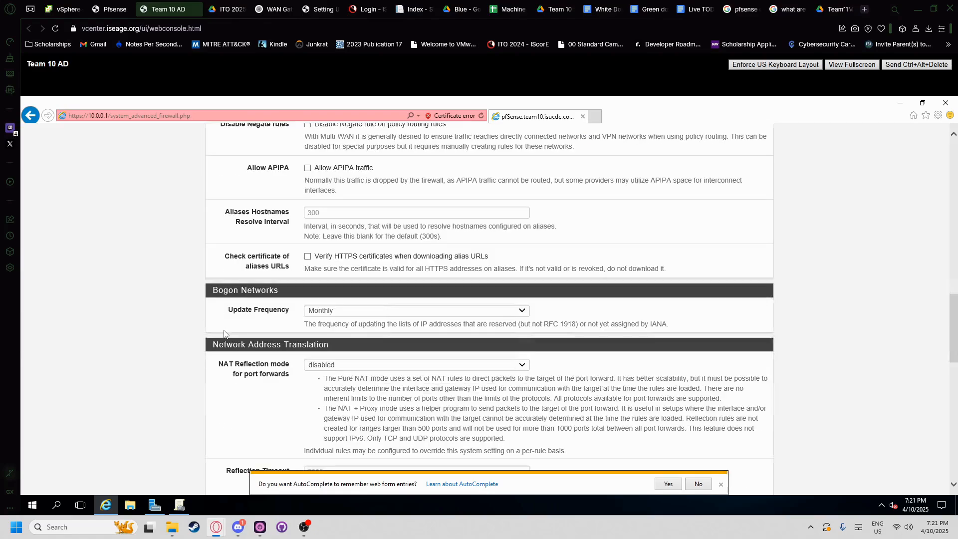
scroll(304, 359, down, 1)
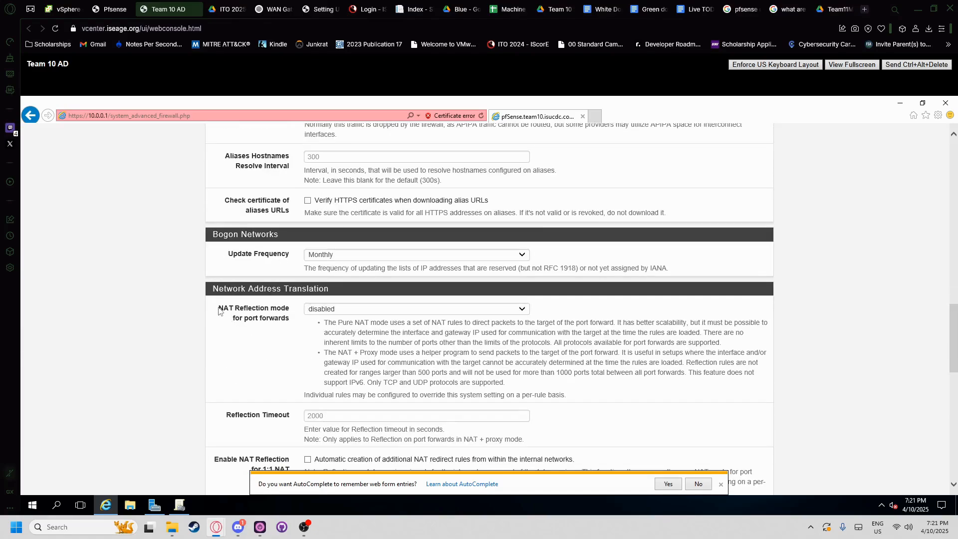
- Review the NAT reflection setting, leaving it disabled, and dismiss the AutoComplete prompt
drag(343, 291, 212, 289)
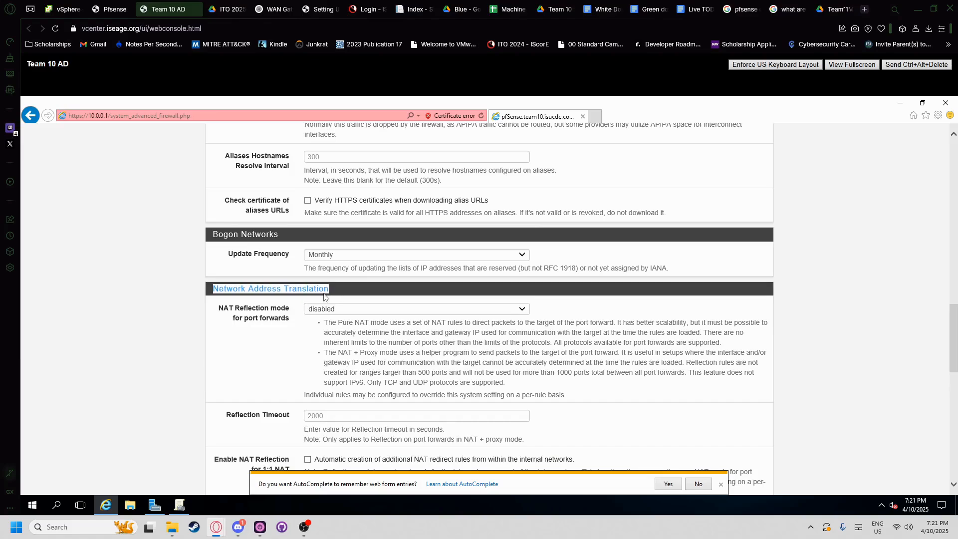
click(213, 309)
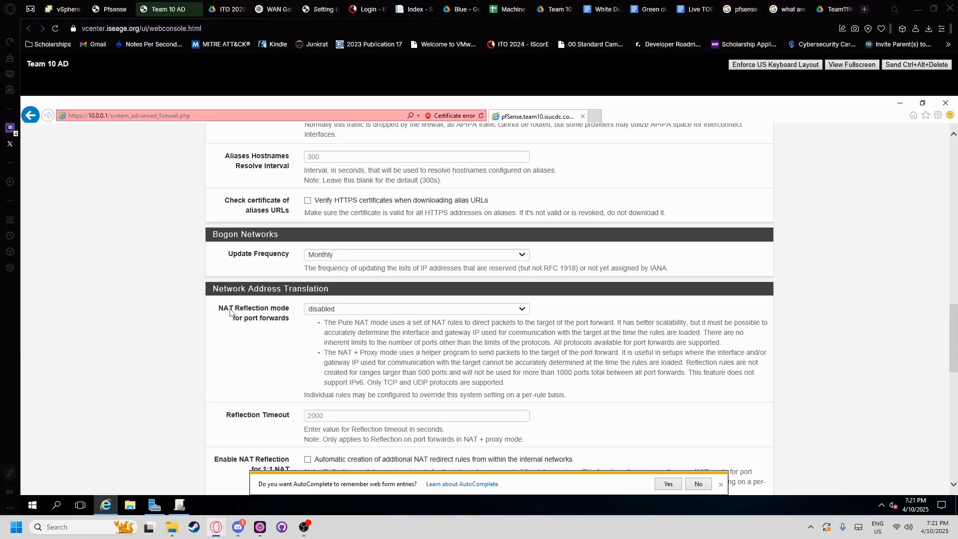
drag(259, 308, 275, 318)
click(291, 322)
scroll(314, 316, down, 2)
scroll(290, 329, up, 1)
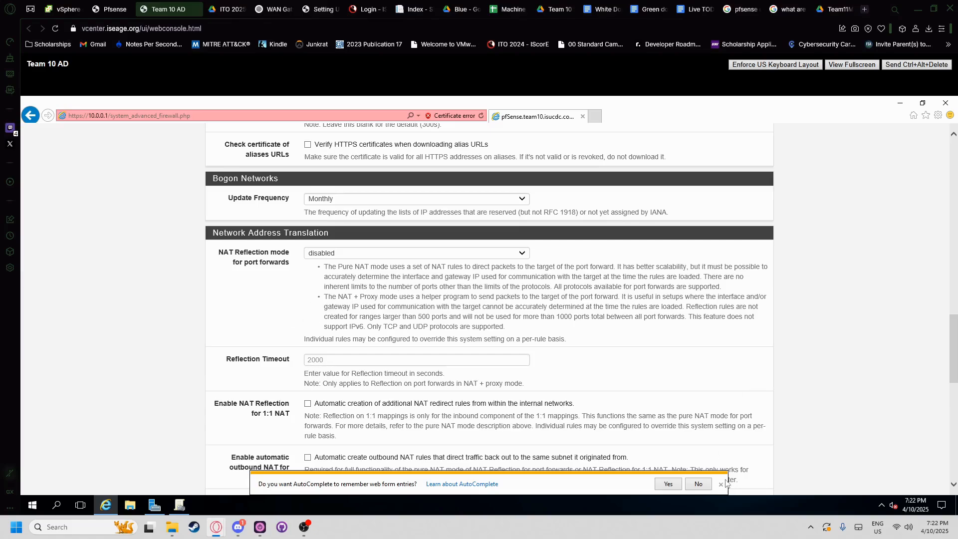
click(721, 484)
scroll(279, 319, down, 10)
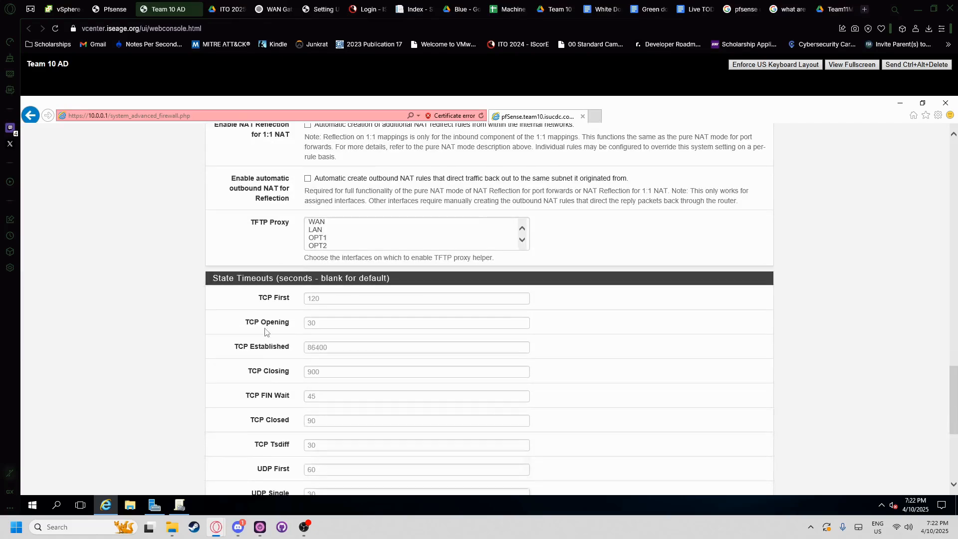
scroll(247, 388, up, 20)
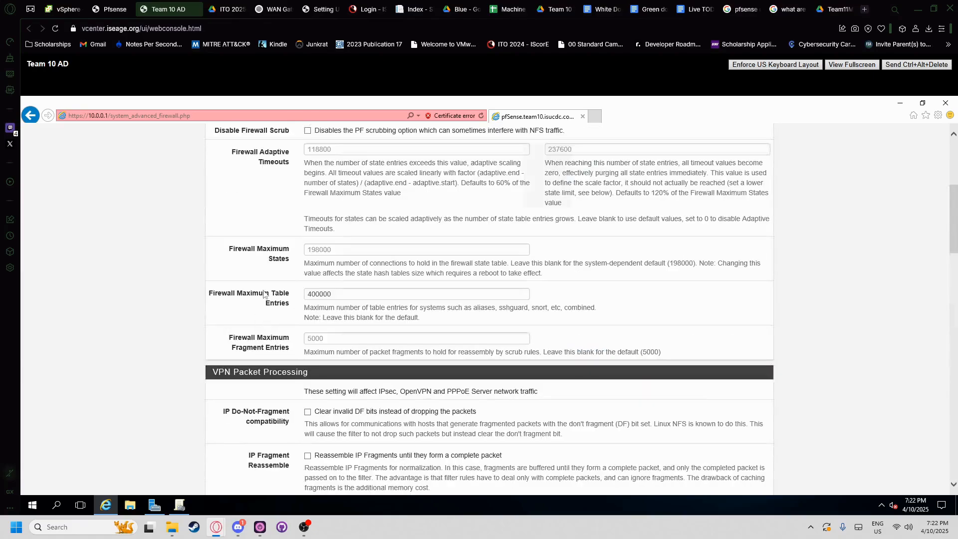
- Go to Firewall > NAT Port Forward and review all nine forwarding rules
click(344, 135)
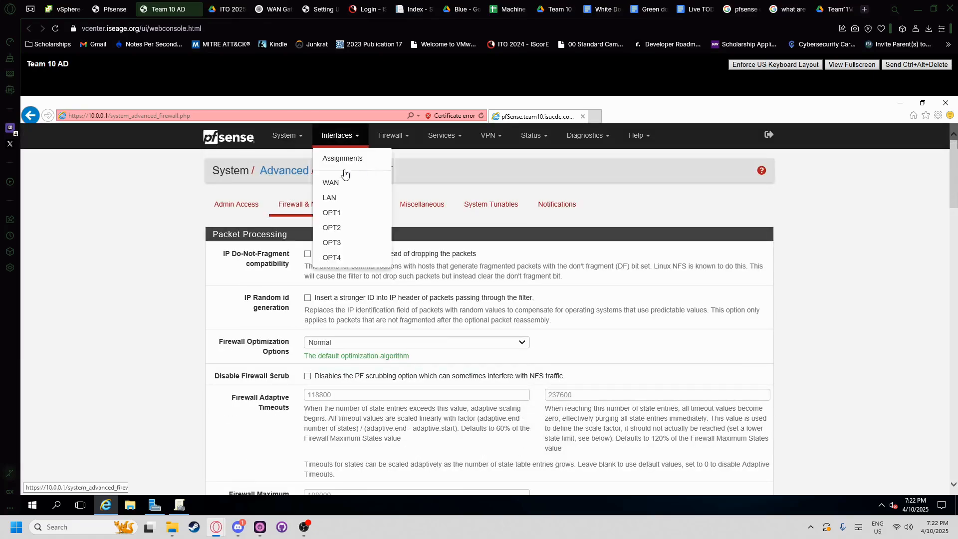
click(390, 136)
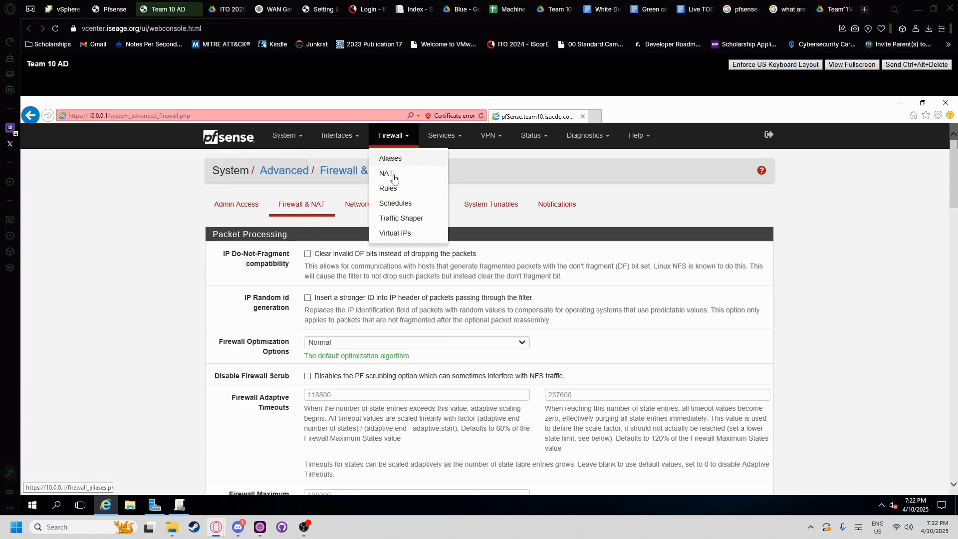
click(388, 171)
scroll(355, 280, down, 3)
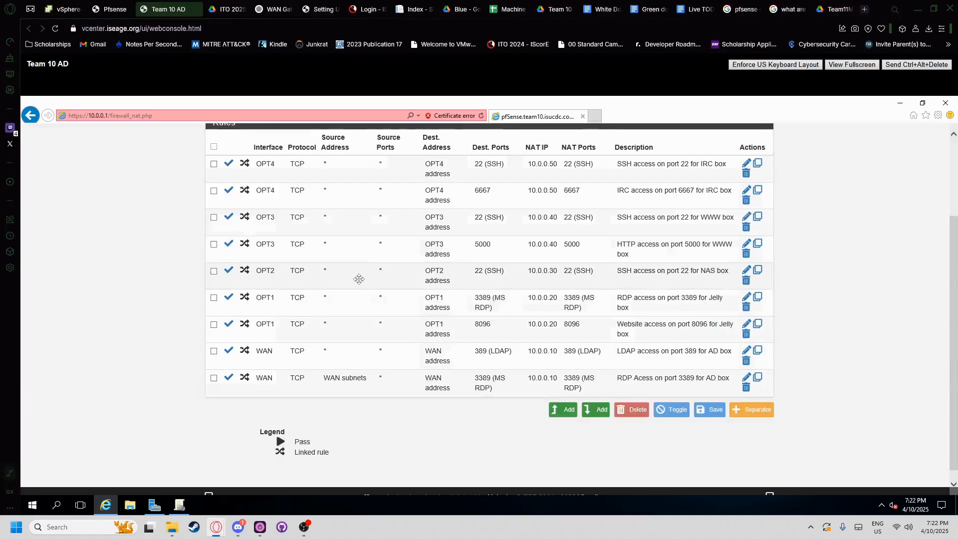
scroll(339, 279, up, 3)
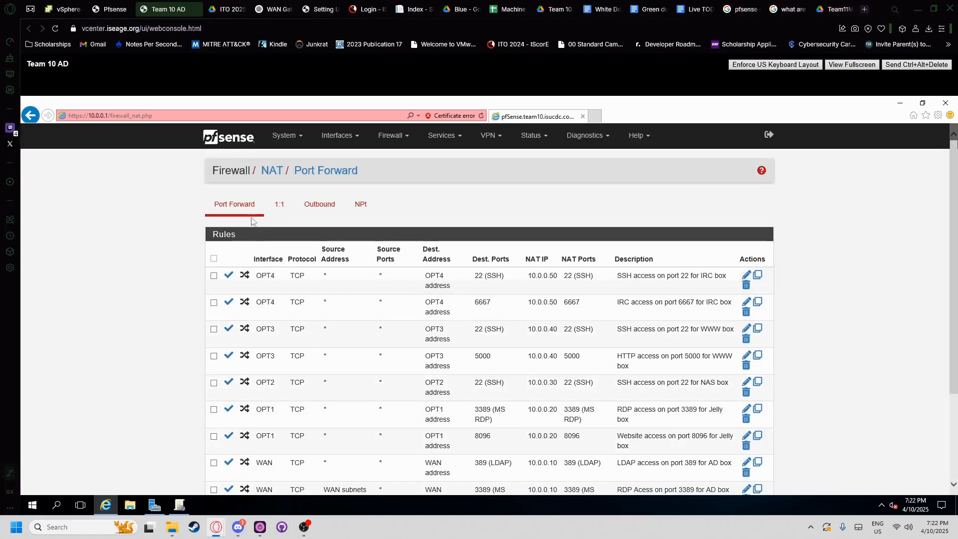
scroll(233, 288, down, 3)
scroll(299, 275, up, 3)
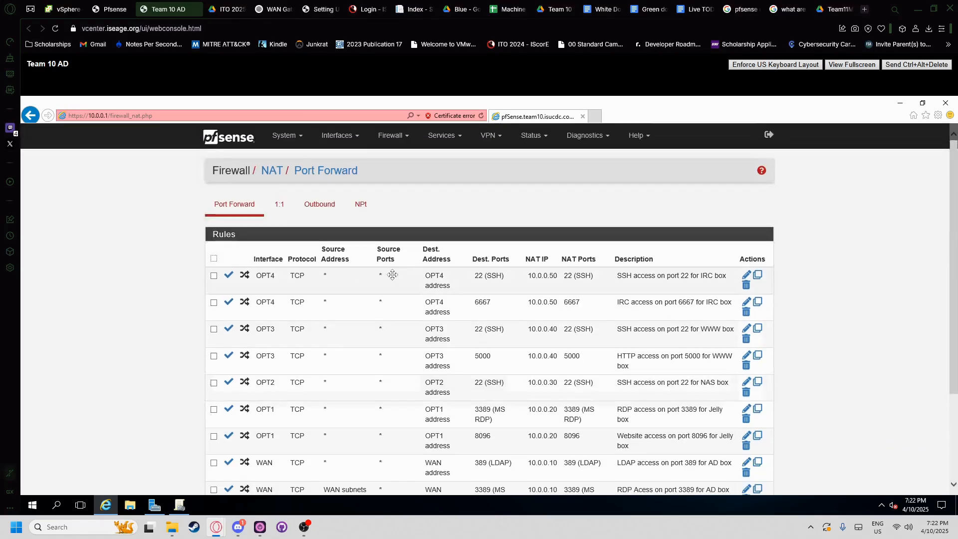
scroll(271, 262, down, 3)
scroll(271, 262, up, 1)
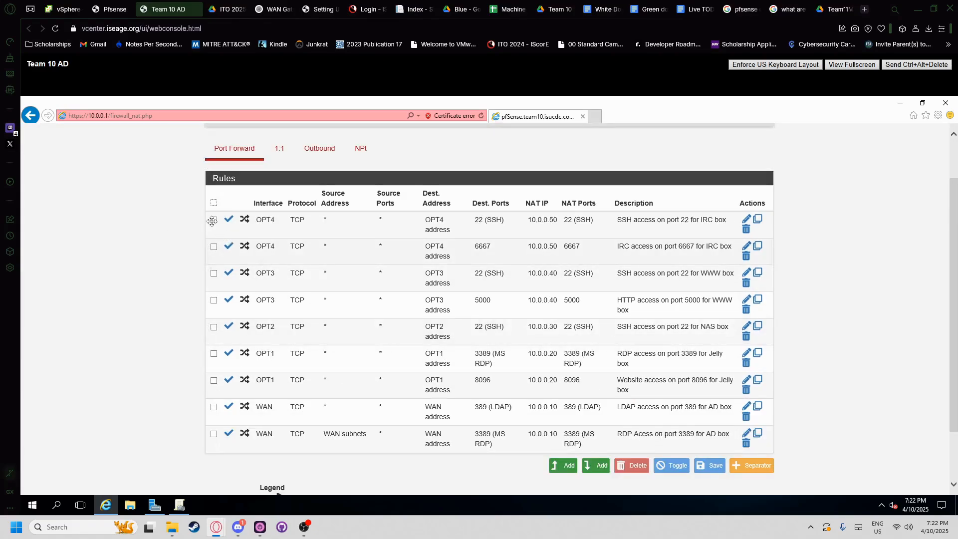
drag(199, 186, 728, 436)
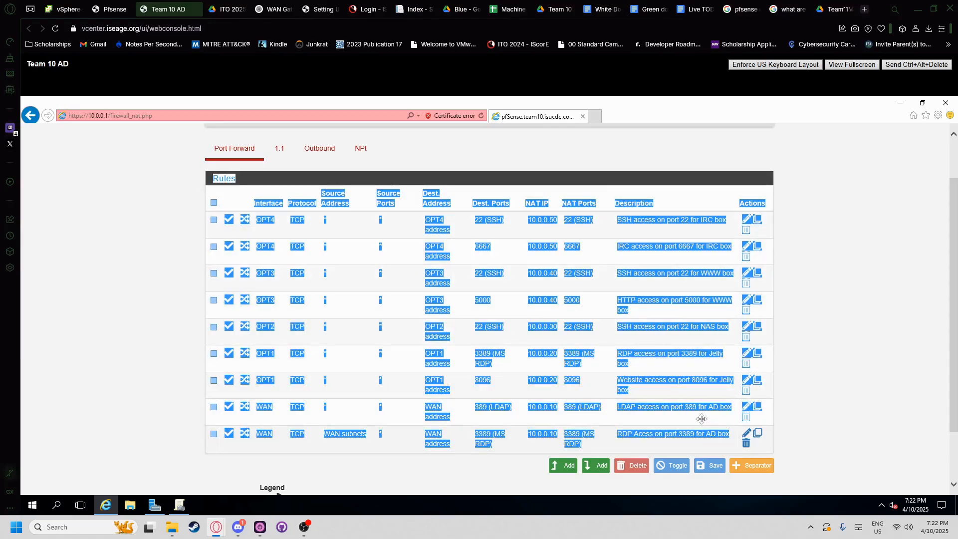
click(116, 170)
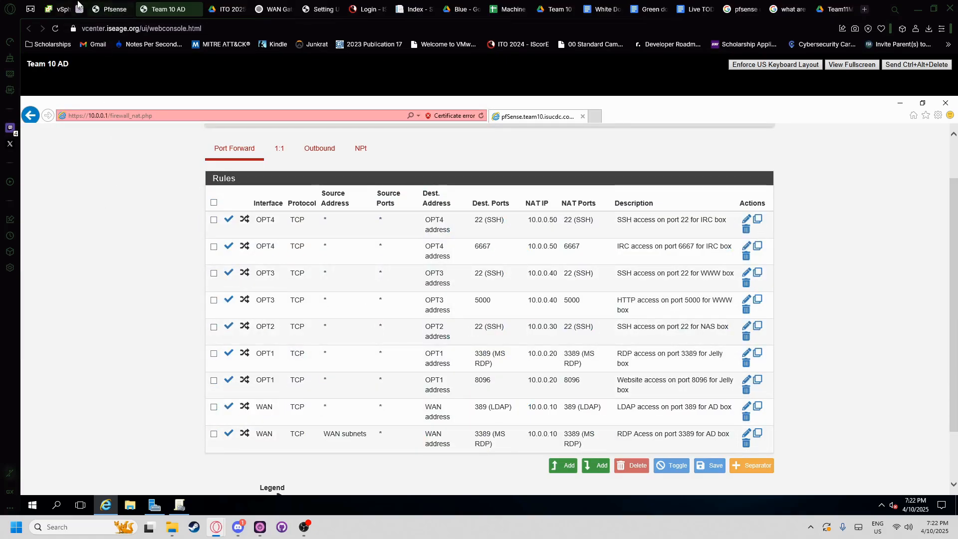
- Show the Pfsense VM's Snapshots tab in vSphere, briefly checking the console tabs
click(78, 6)
click(145, 290)
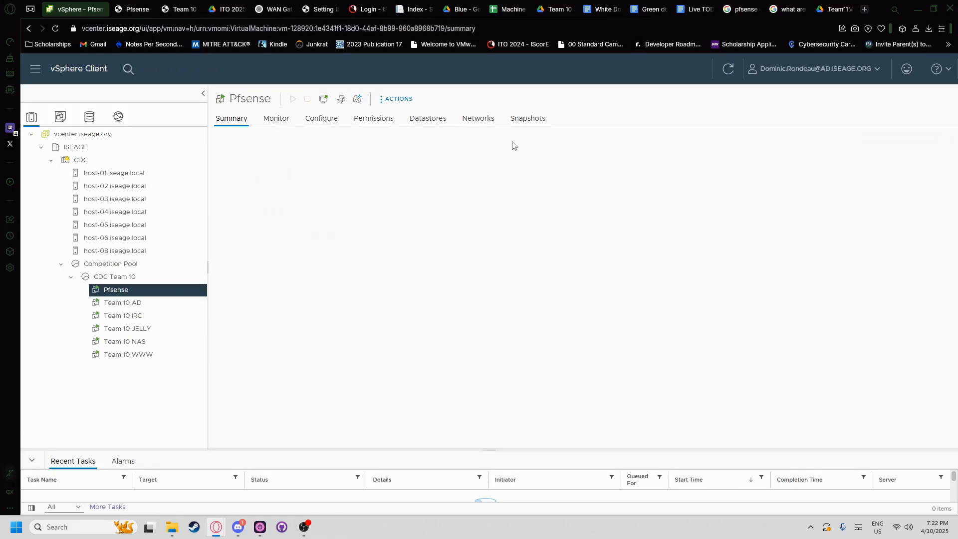
click(527, 118)
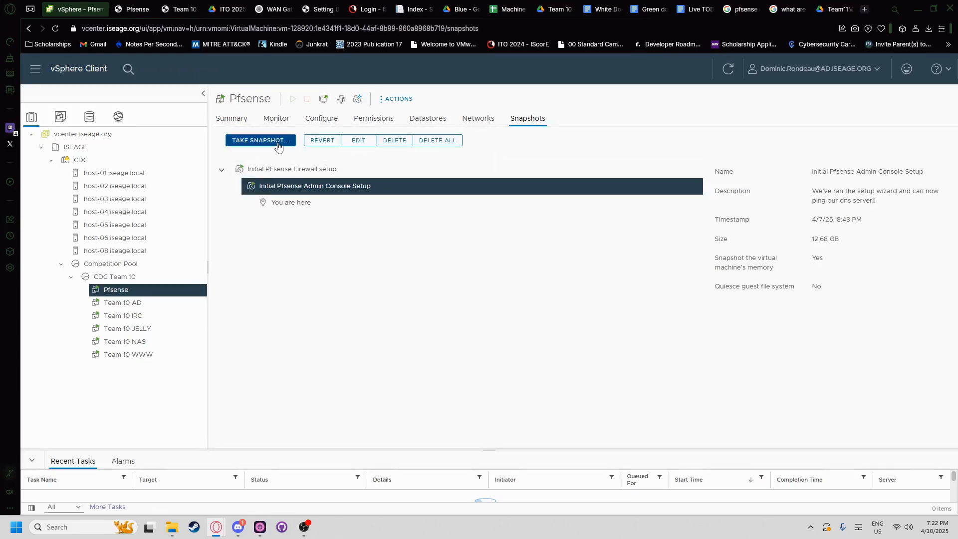
click(132, 9)
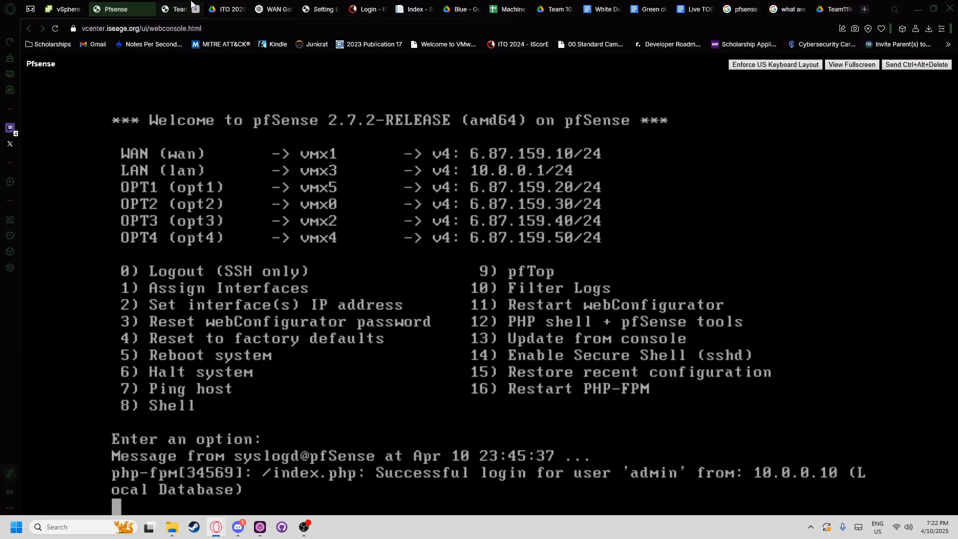
click(180, 9)
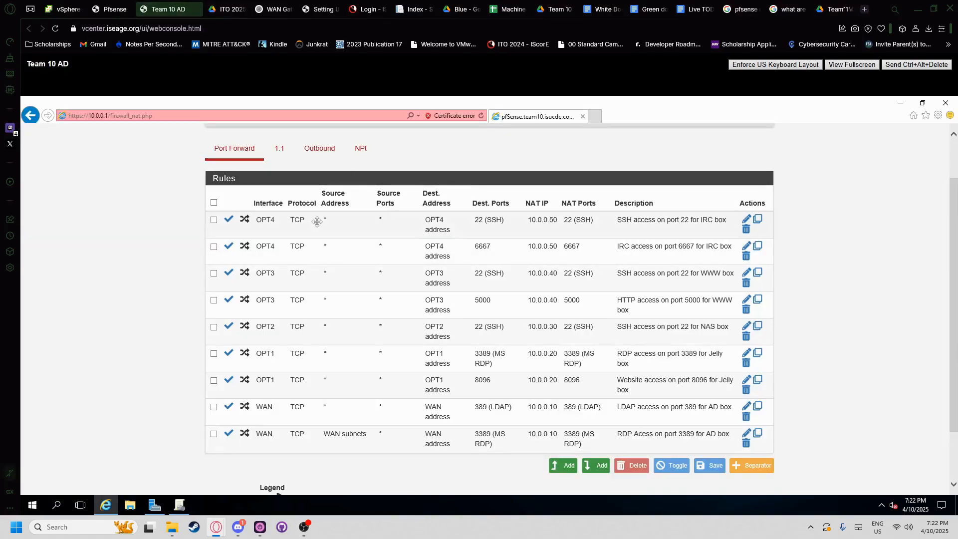
click(78, 8)
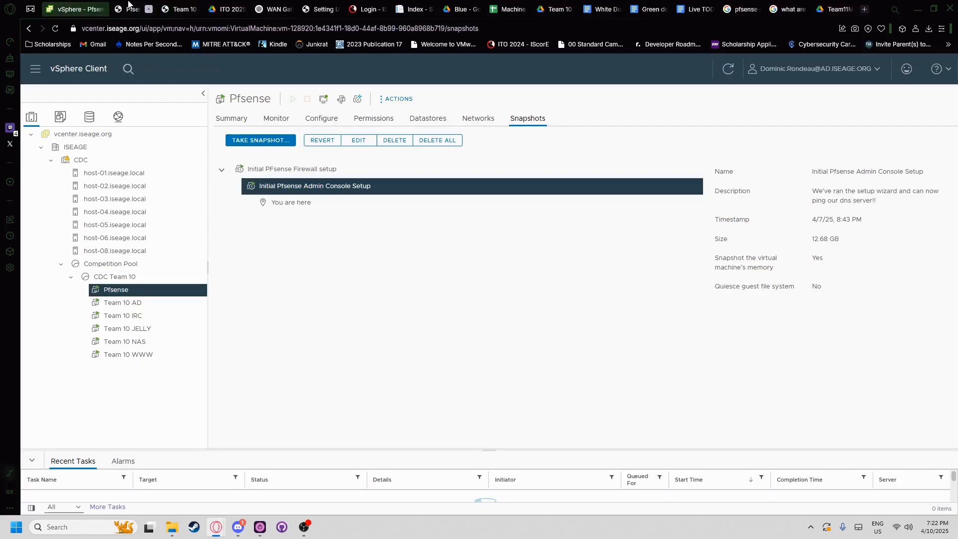
- Start a Pfsense snapshot named 'Port forwarding!!' with memory included
click(261, 141)
drag(591, 229, 577, 199)
text(Port forwarding!!)
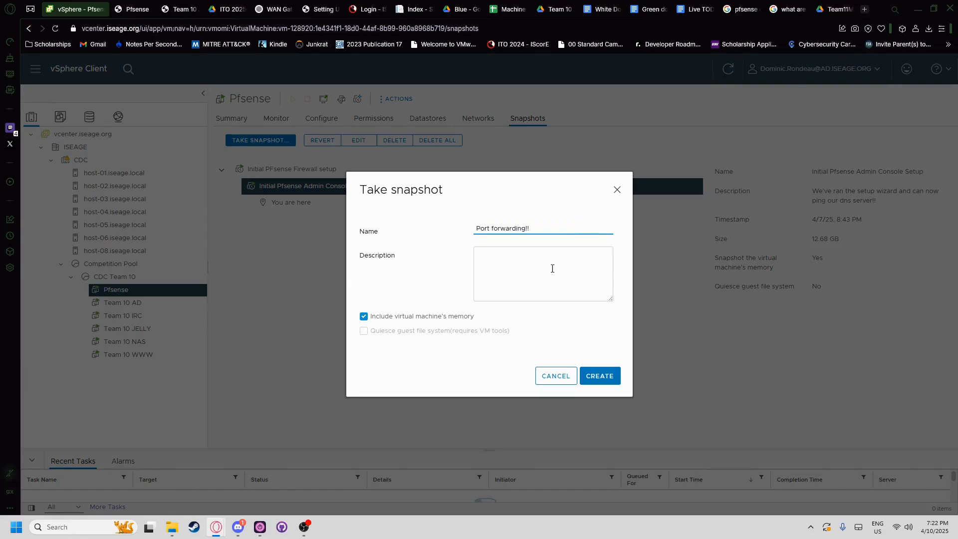
click(552, 269)
- Consult the NAT rules in the console tab for the snapshot description
click(191, 5)
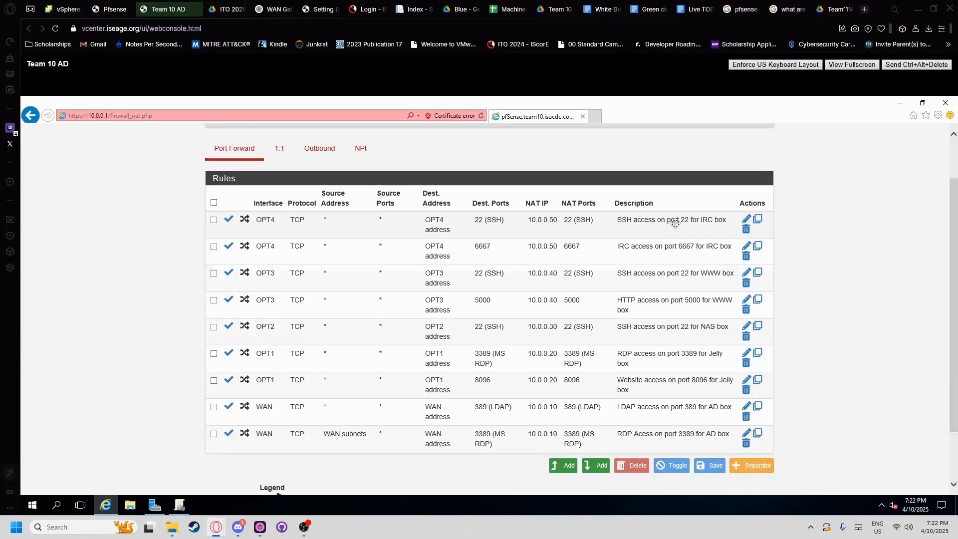
mouse_move(666, 220)
mouse_down()
mouse_move(725, 396)
mouse_move(723, 429)
mouse_move(678, 269)
mouse_move(680, 215)
mouse_up()
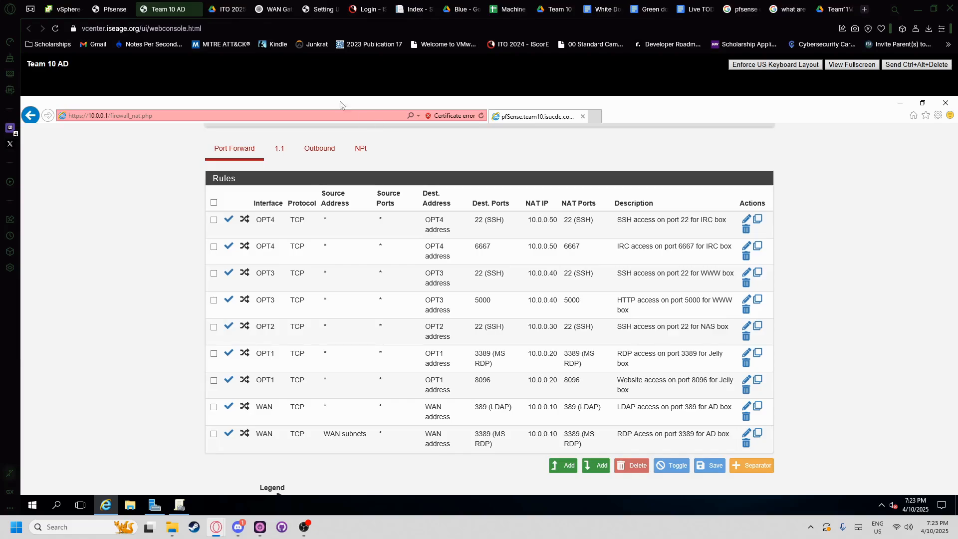
click(62, 4)
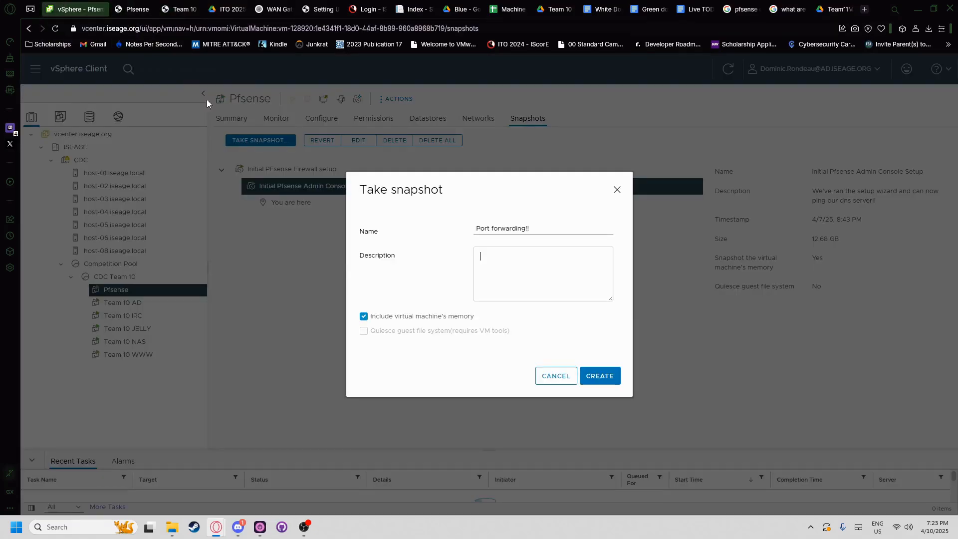
key(ctrl+Tab)
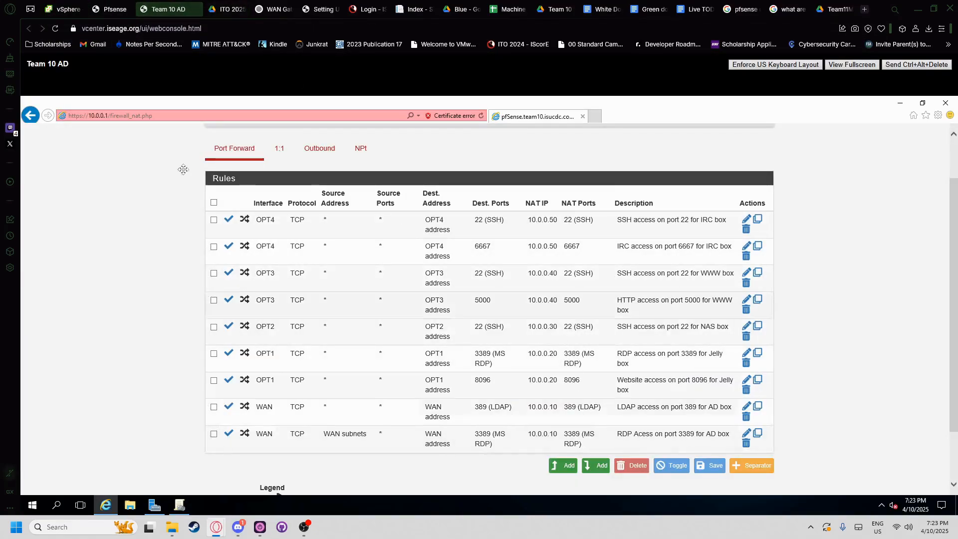
- Close the unneeded console and write the description line 'SSH access on port 22 for IRC box'
click(121, 8)
click(149, 9)
click(83, 8)
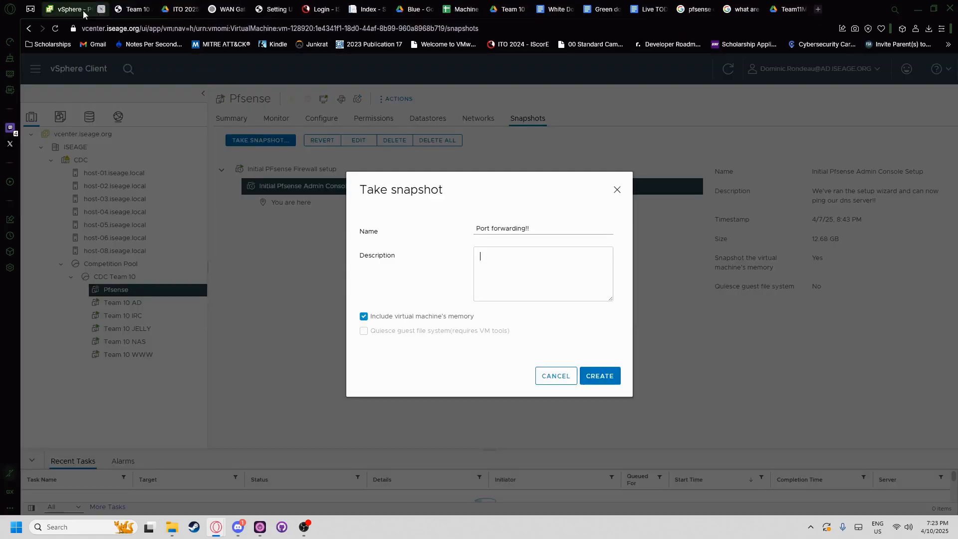
text(SSH access on)
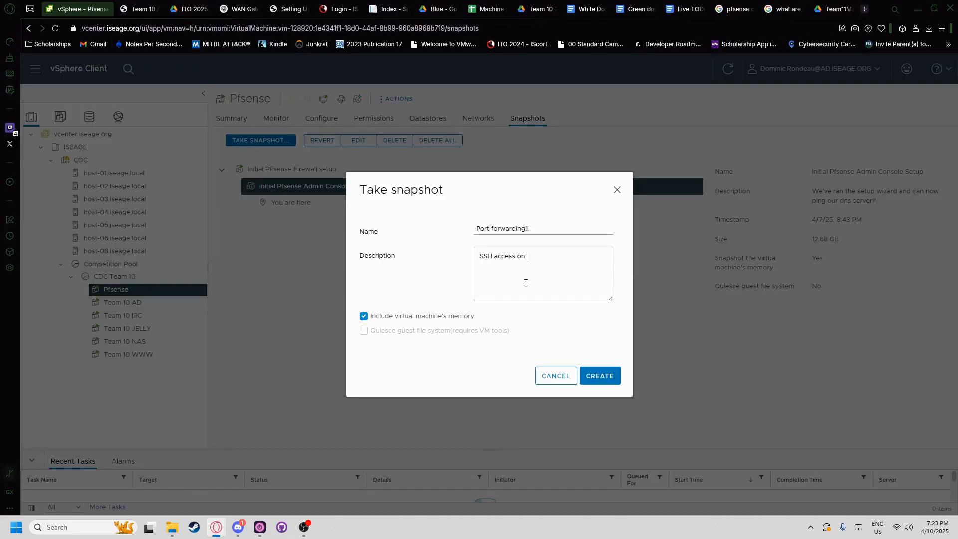
text( port 22 for IRC Box)
click(173, 9)
click(137, 9)
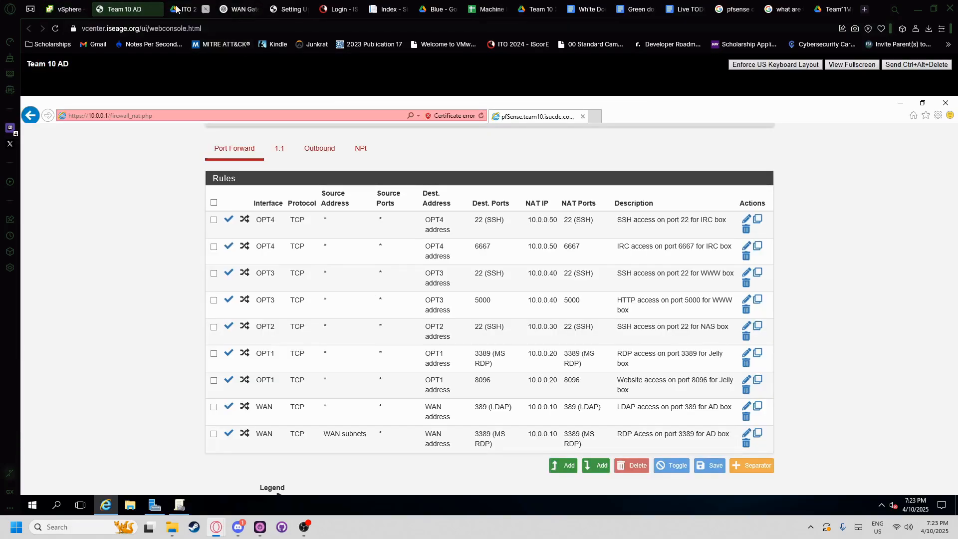
click(87, 9)
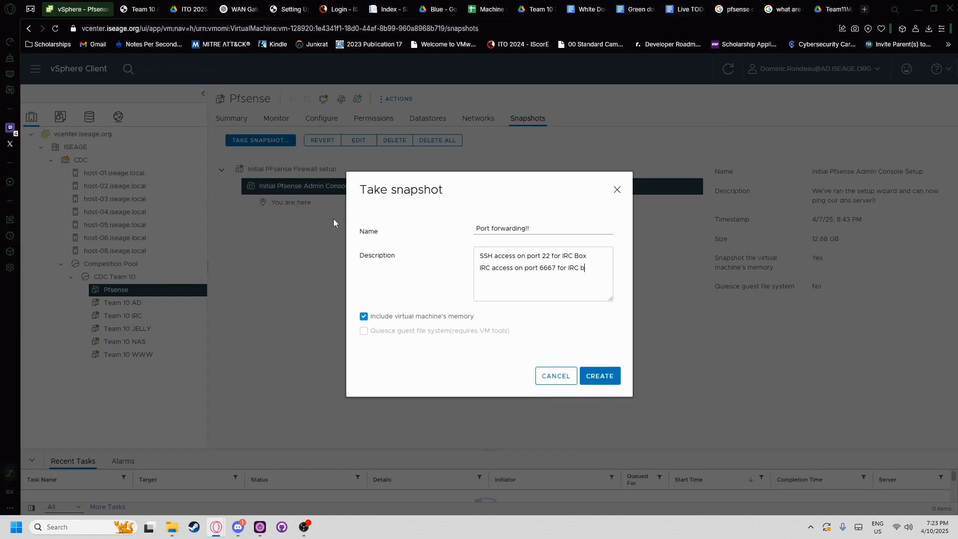
click(181, 7)
click(131, 8)
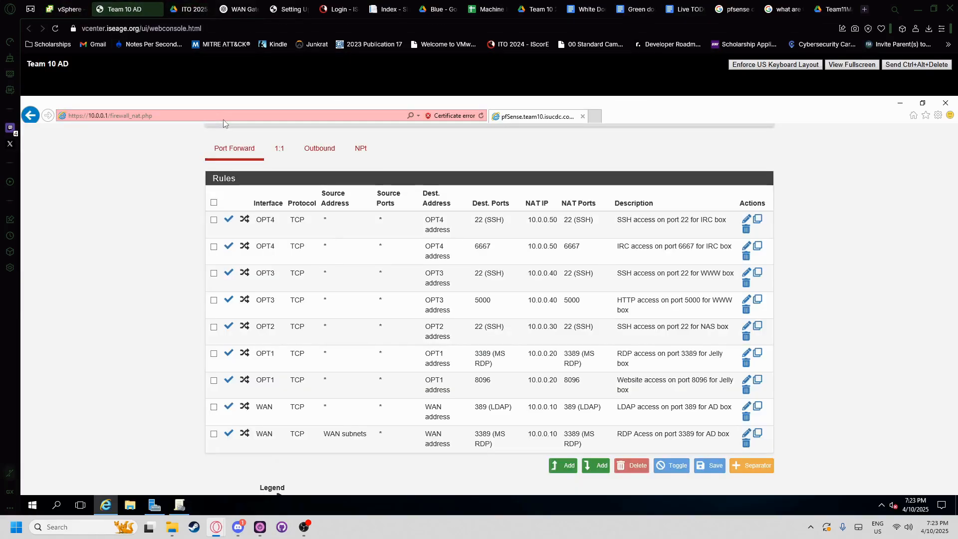
click(84, 4)
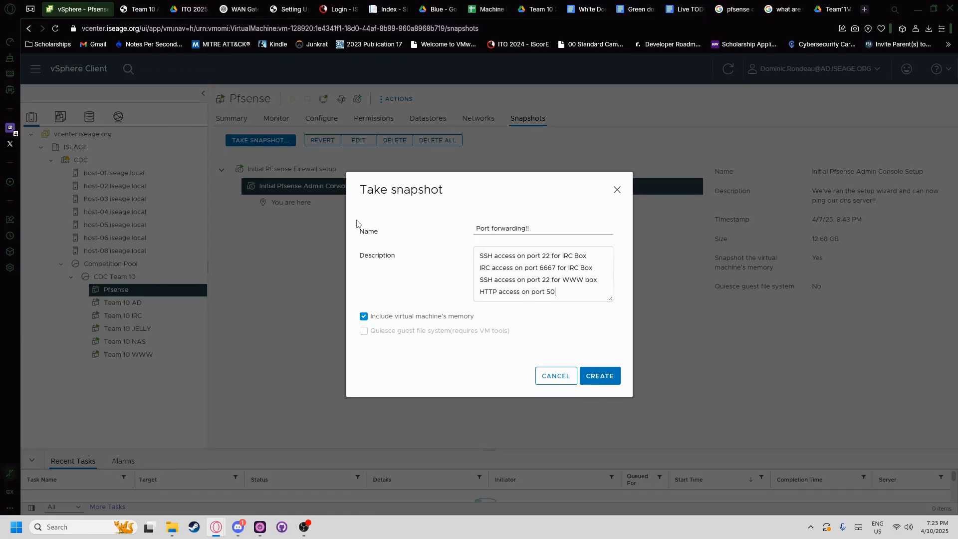
text(ox)
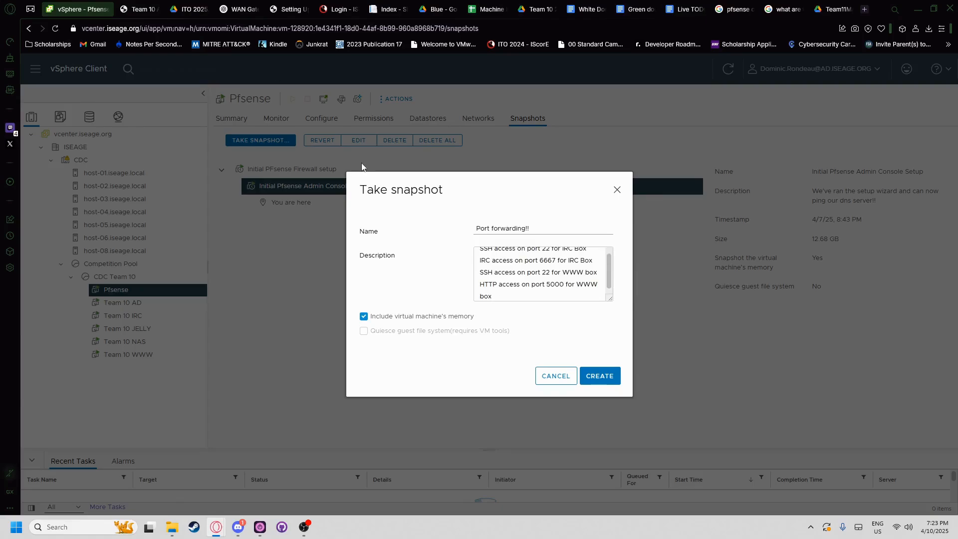
key(Return)
- Add further description lines, including 'RDP access on port 3389 for Jelly box'
click(134, 9)
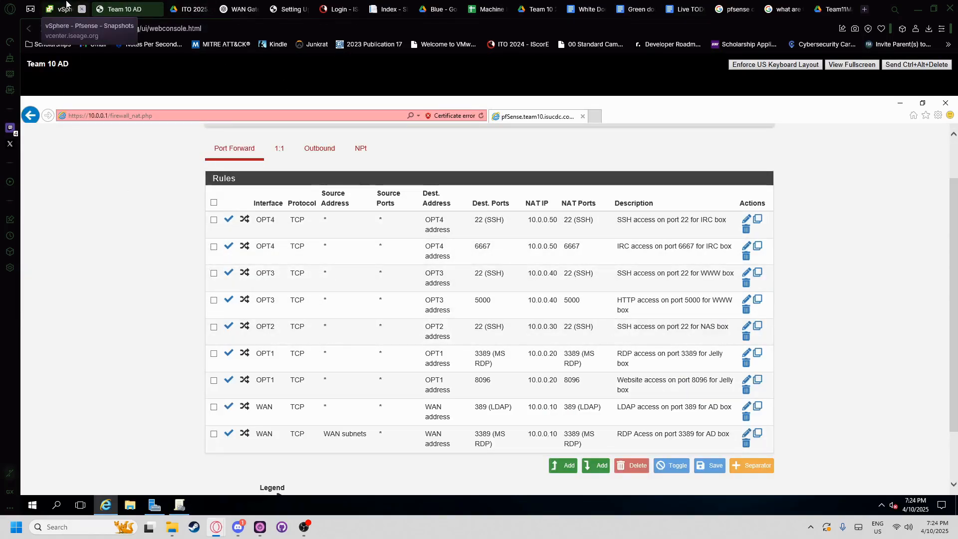
click(66, 4)
text(SSS)
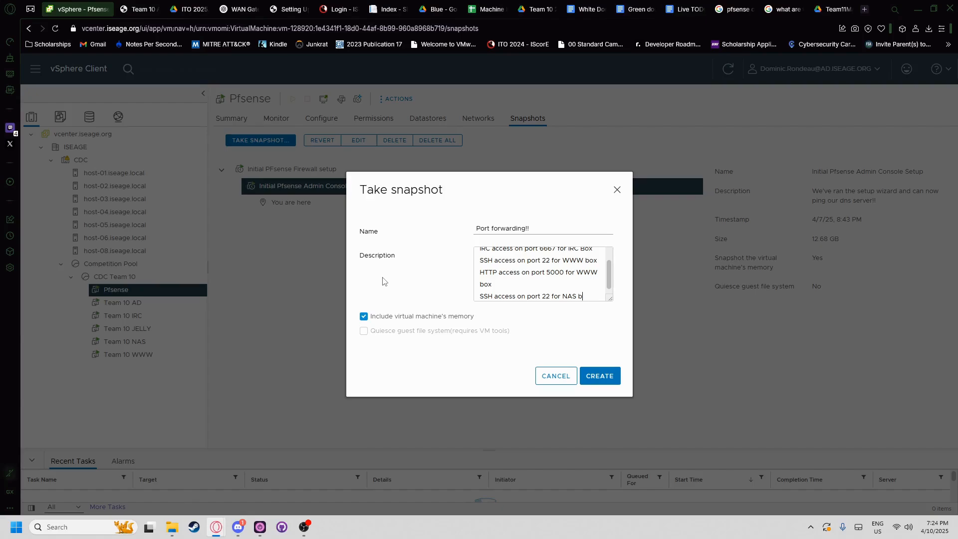
text(ox)
key(Return)
click(148, 9)
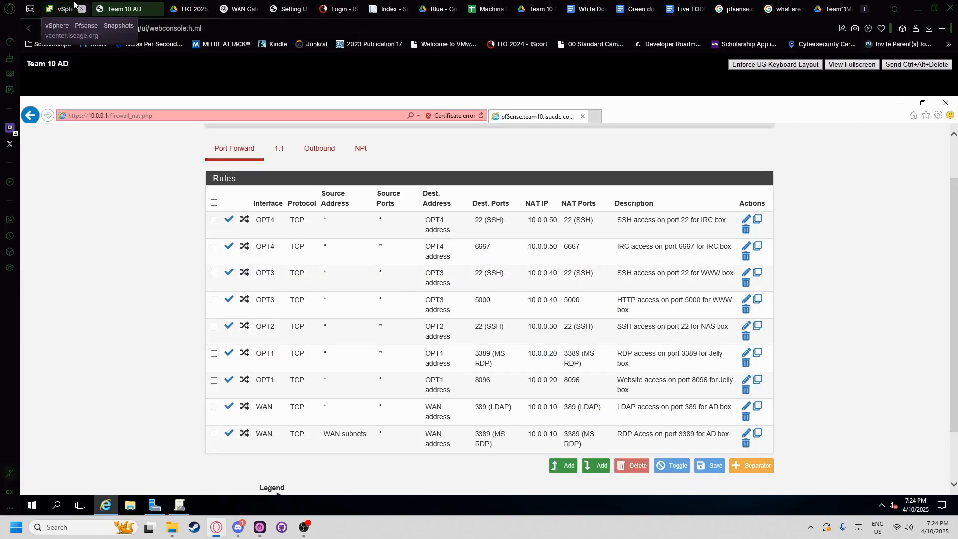
click(66, 7)
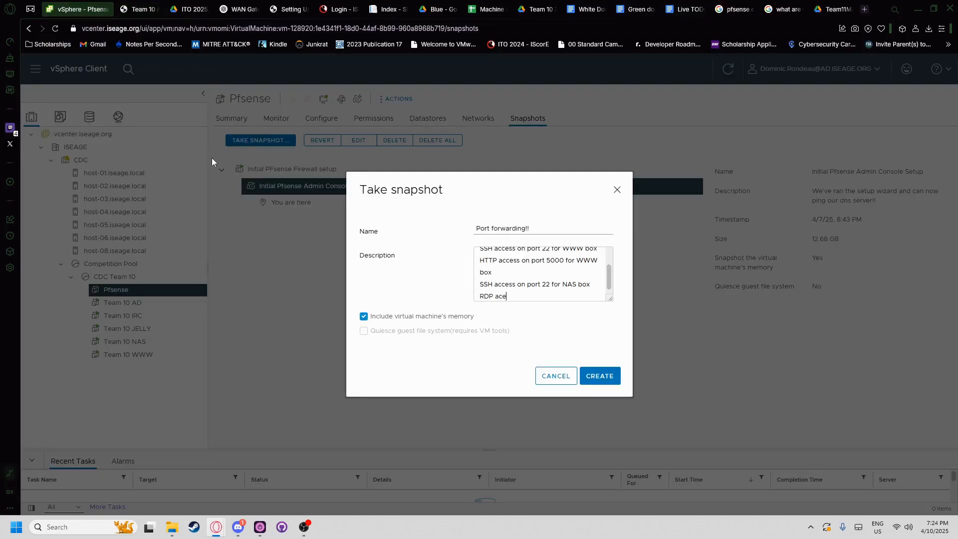
text(RDP access on port)
click(145, 9)
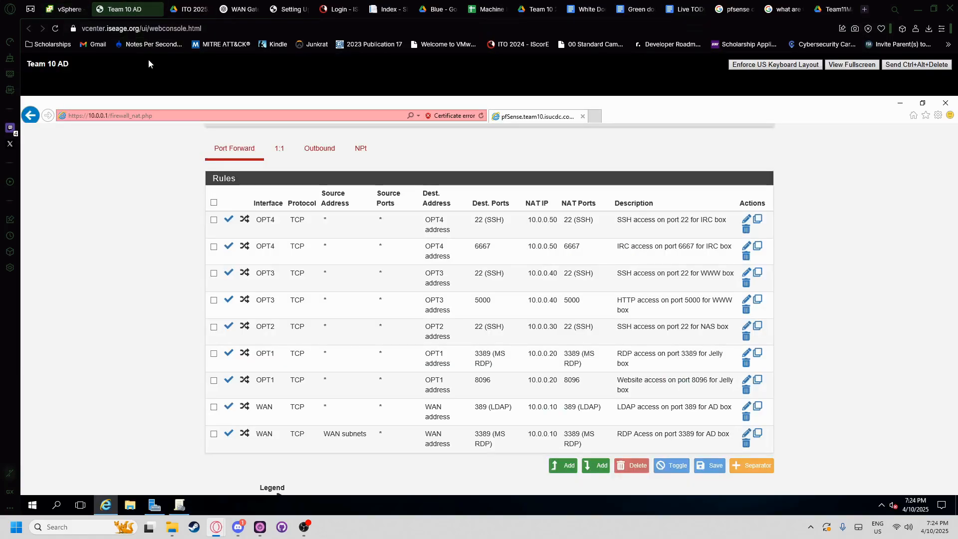
click(66, 8)
text(33)
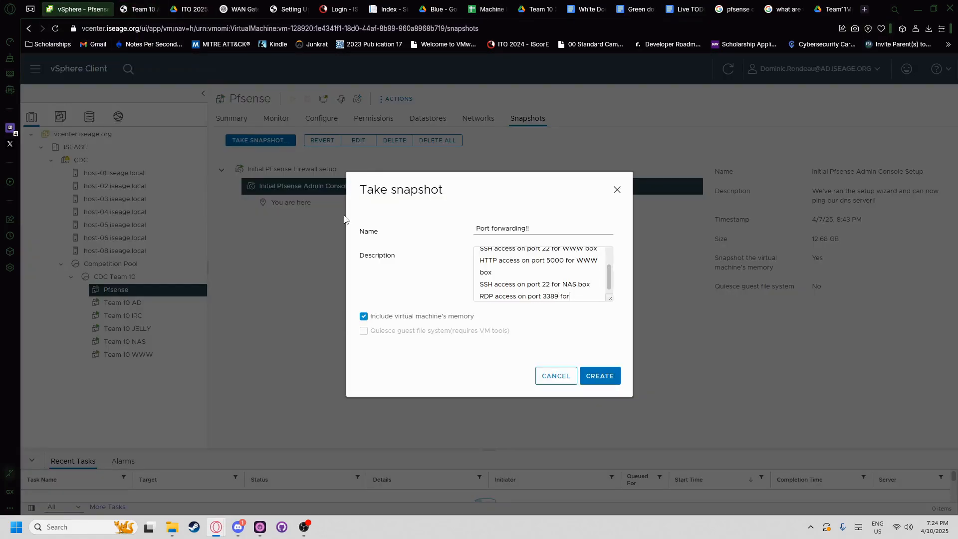
text(89 for)
click(145, 9)
click(66, 8)
text(Jely)
key(BackSpace)
text(ly box)
- Add the line 'Website access on port 8096 for Jelly box'
click(138, 8)
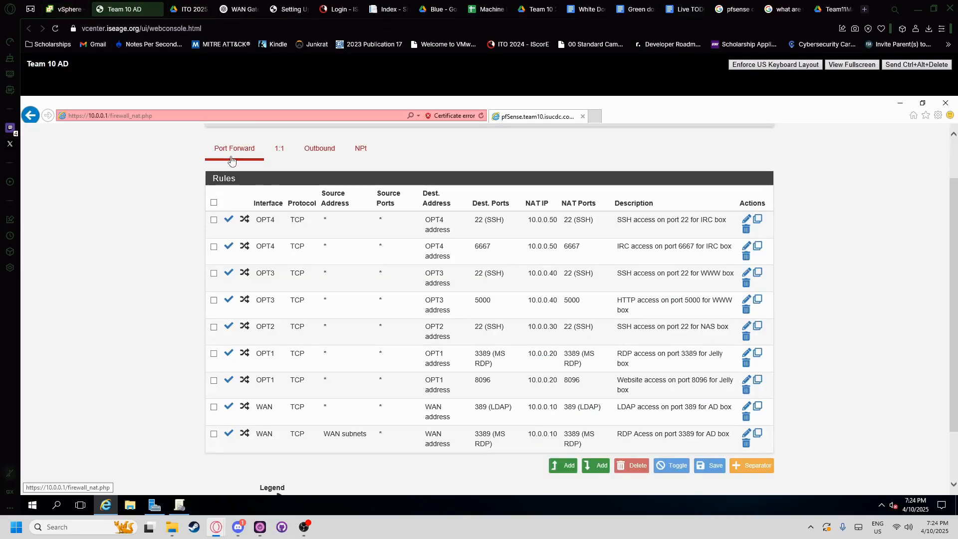
click(54, 8)
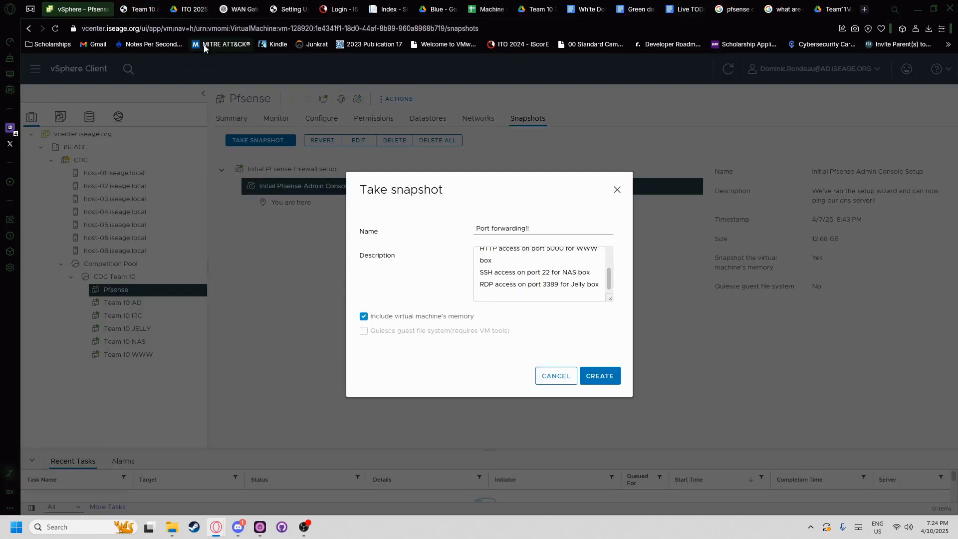
click(107, 8)
click(65, 8)
text(Website access on port)
click(138, 9)
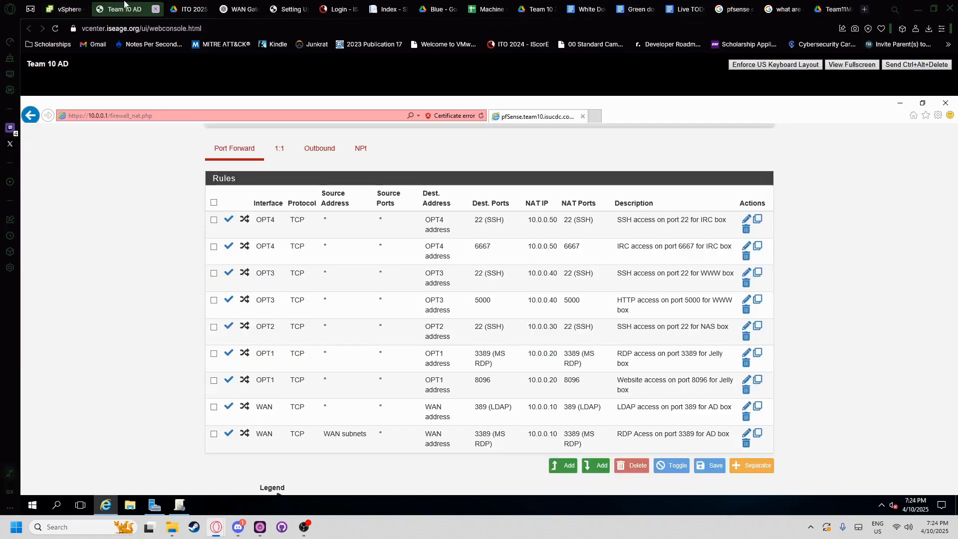
click(74, 9)
text(8096 for )
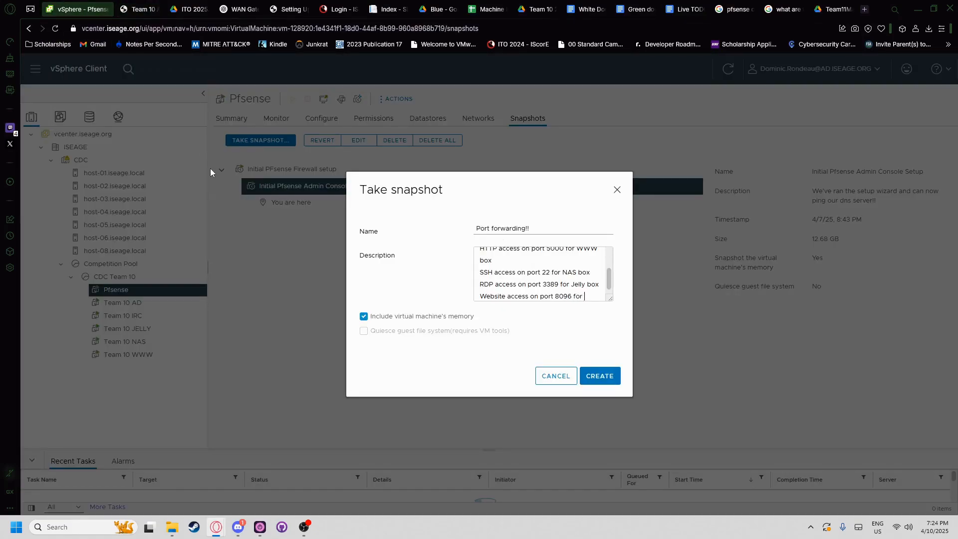
text(Jelly box)
key(Return)
- Add 'LDAP access on port 389 for AD box' and 'RDP access on port 3389 for AD box', then create the snapshot
click(144, 9)
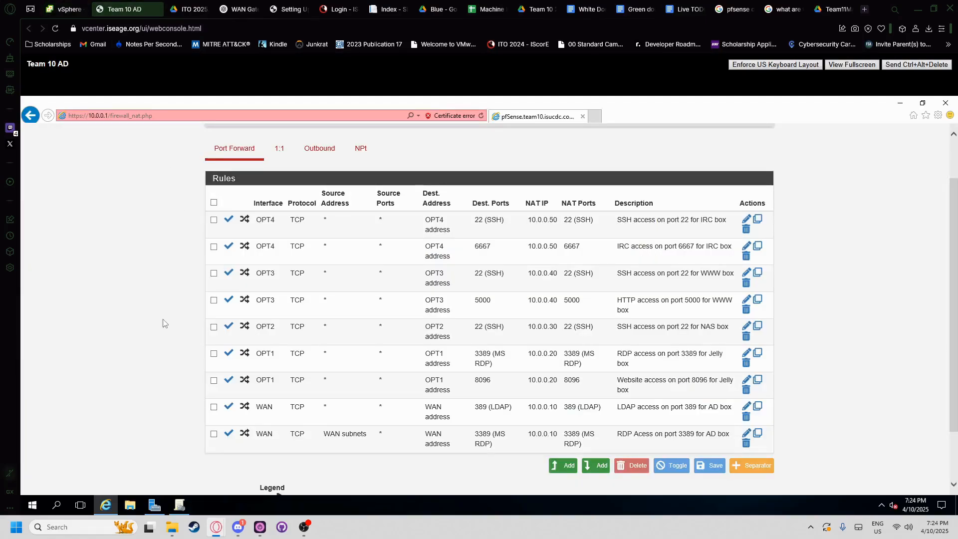
click(75, 9)
text(LDAP acce)
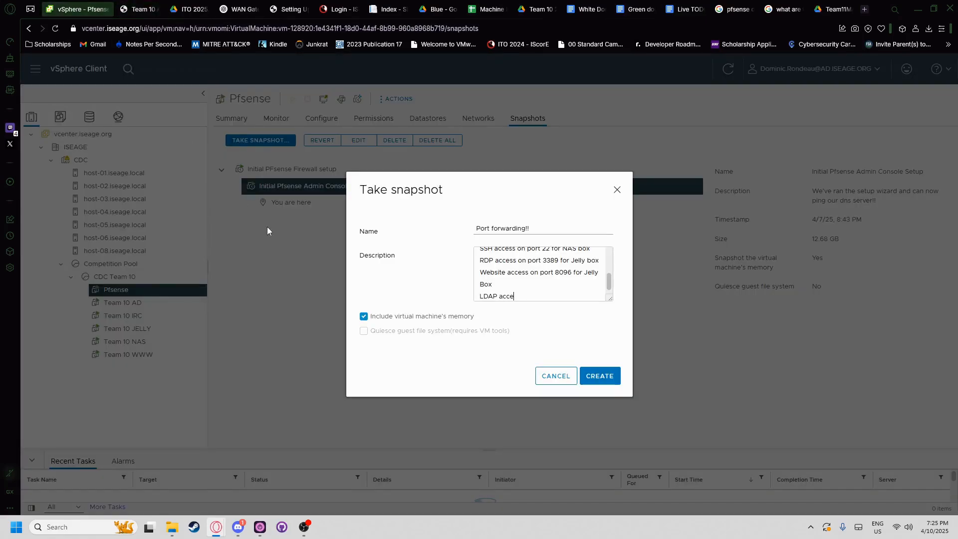
text(ss on port 389 for AD box)
key(Return)
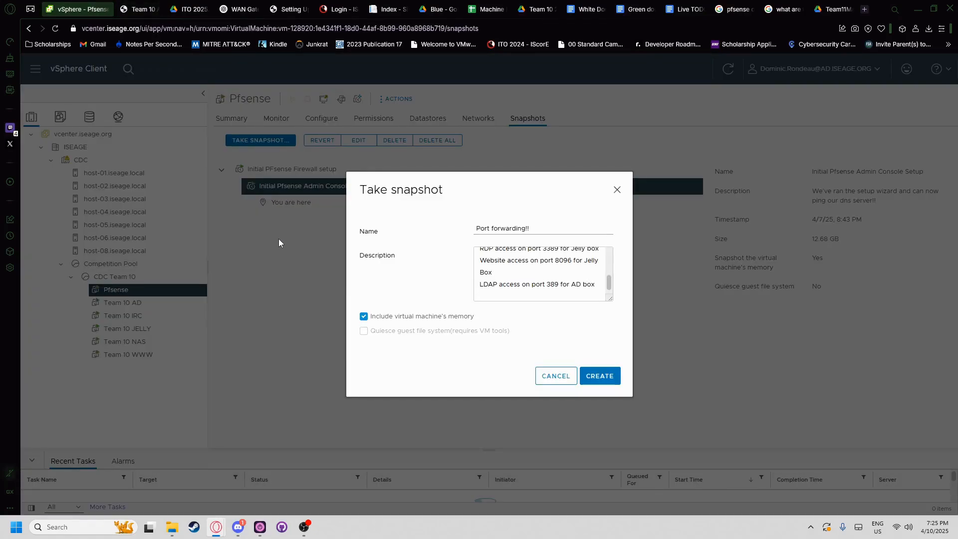
text(RDP access on port)
key(ctrl+Tab)
key(ctrl+shift+Tab)
text(3389 for AD box)
click(599, 375)
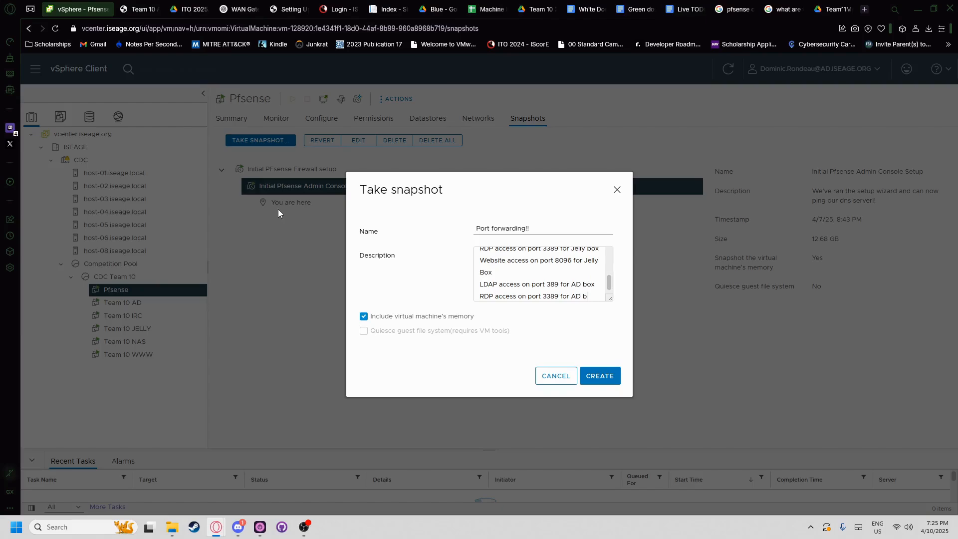
click(617, 375)
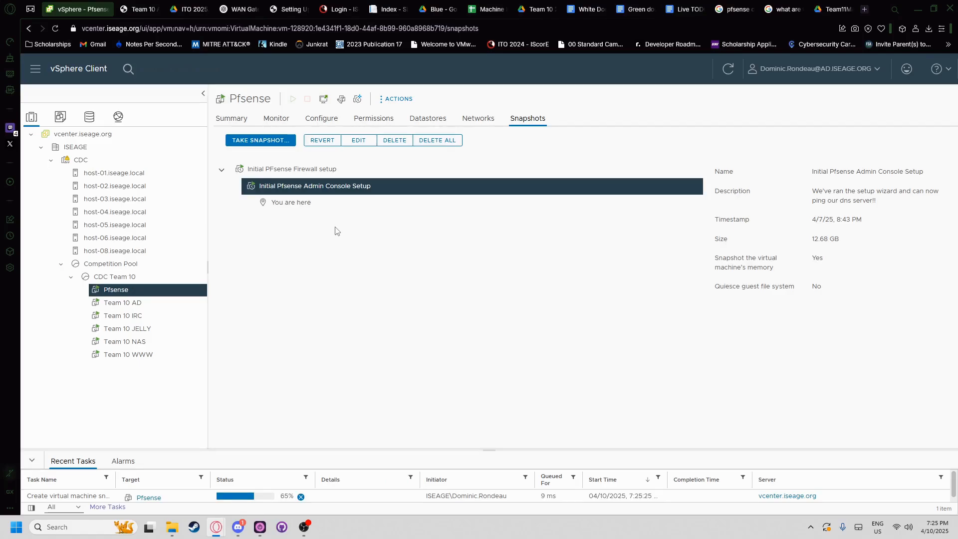
- Check the rules in the AD console, then view the completed 'Port forwarding!!' snapshot
click(128, 8)
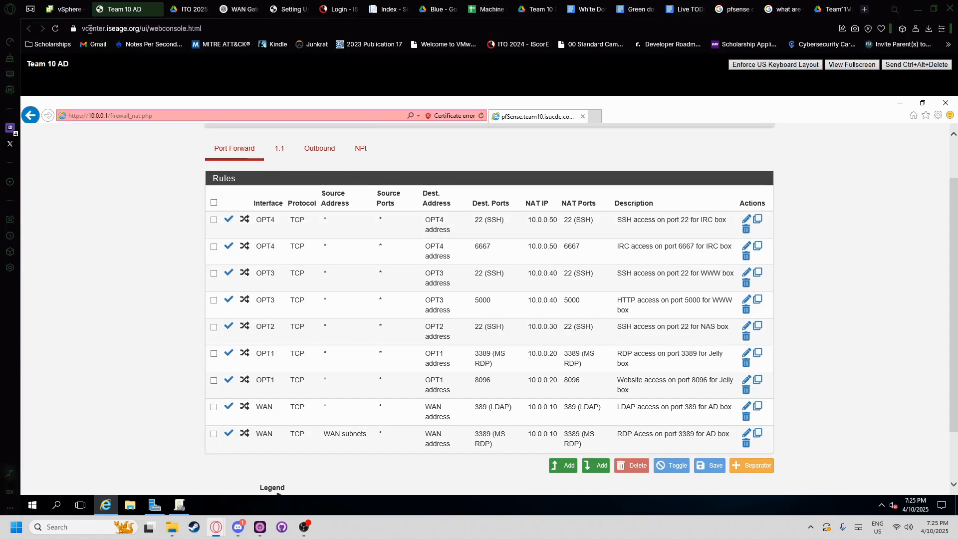
click(65, 9)
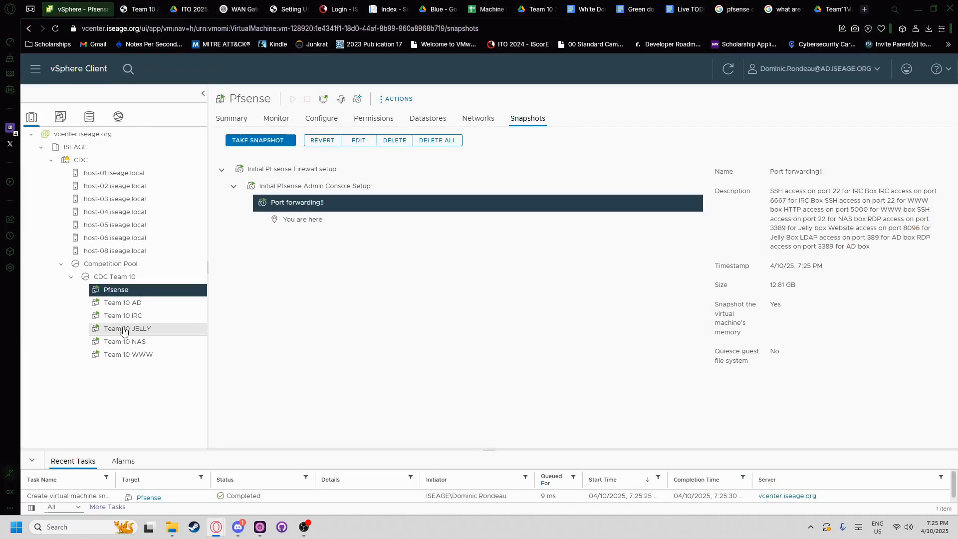
- Launch the Team 10 WWW web console, then return to the pfSense port-forward rules
click(124, 341)
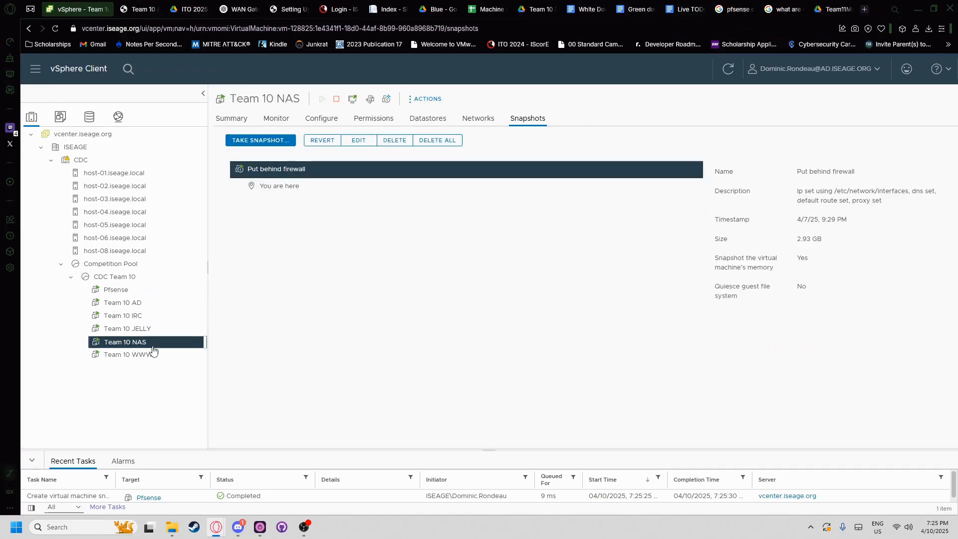
key(Down)
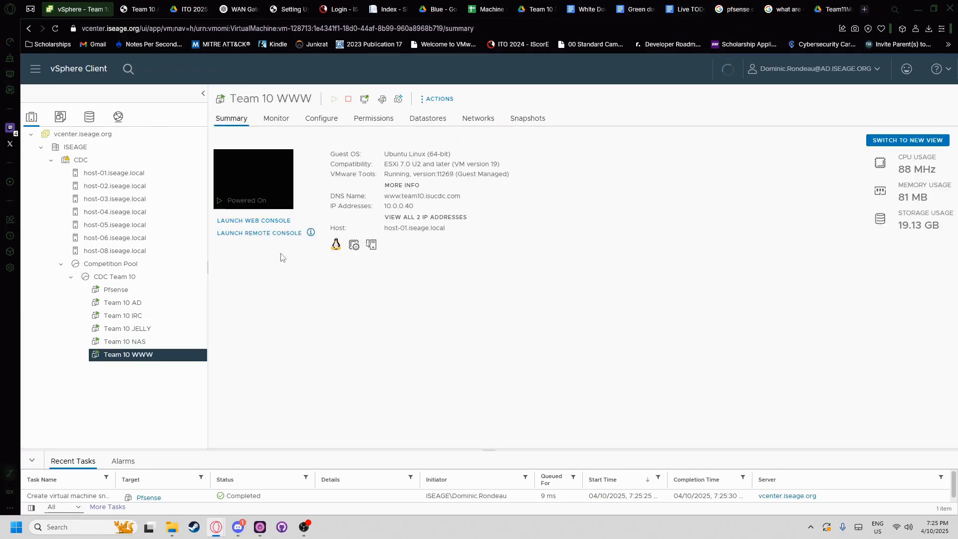
click(259, 218)
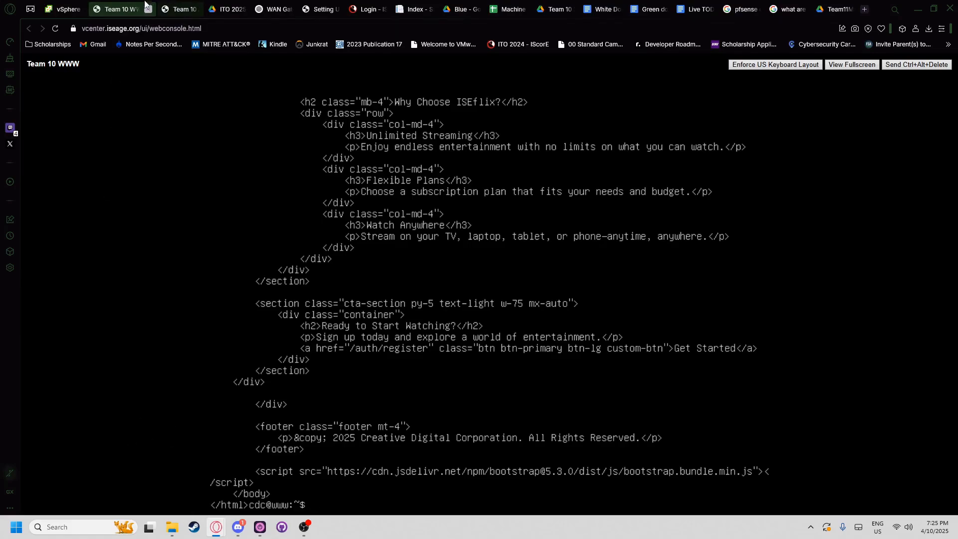
click(75, 8)
click(180, 6)
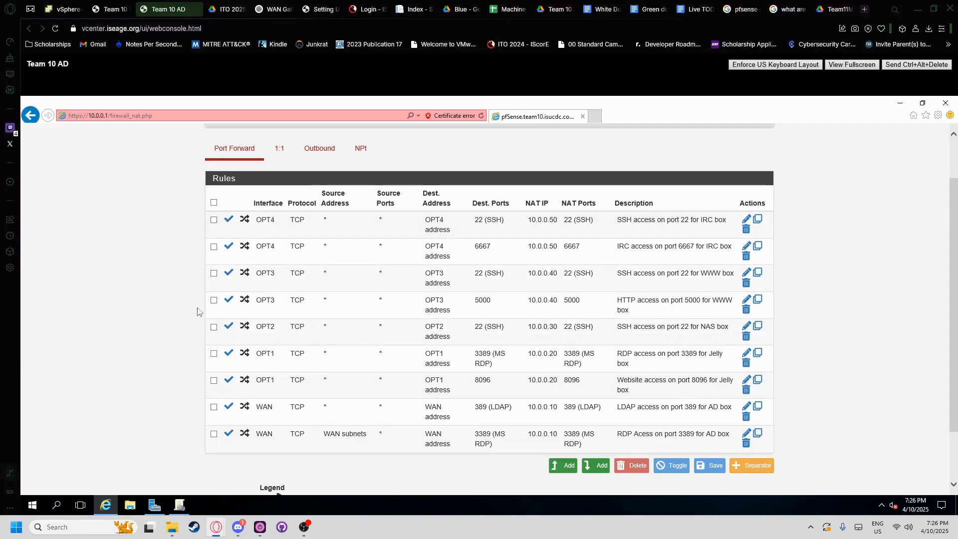
- Return to vSphere and show the Pfsense VM summary after briefly viewing Team 10 AD
scroll(188, 274, up, 2)
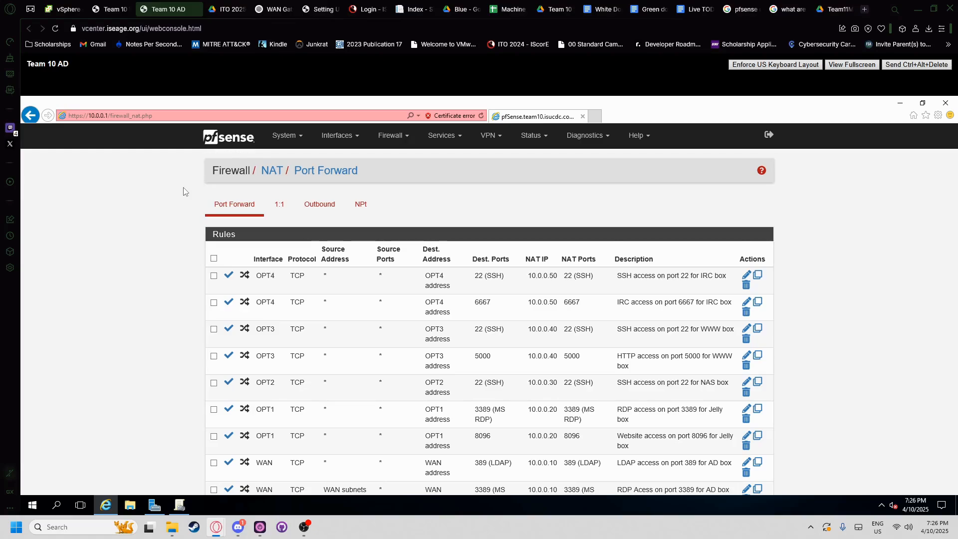
click(67, 8)
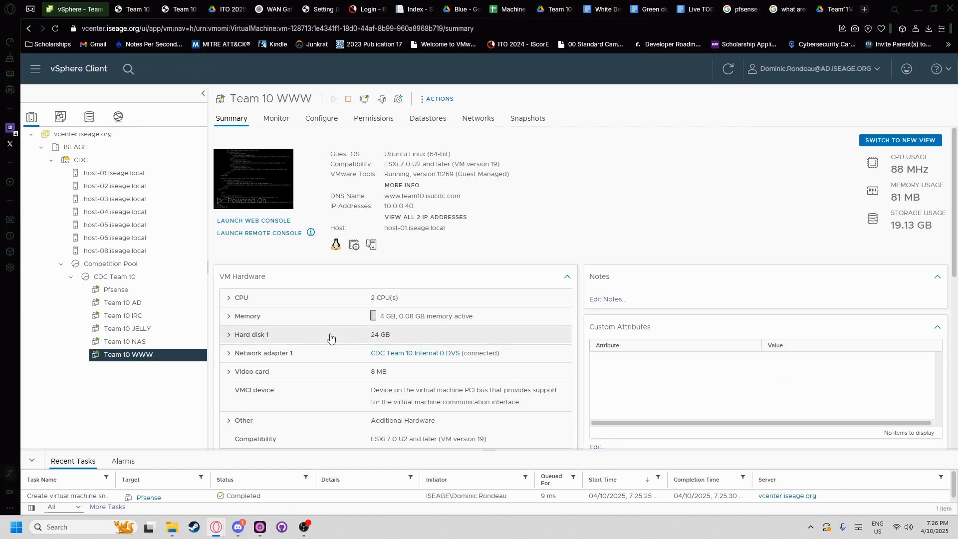
click(124, 290)
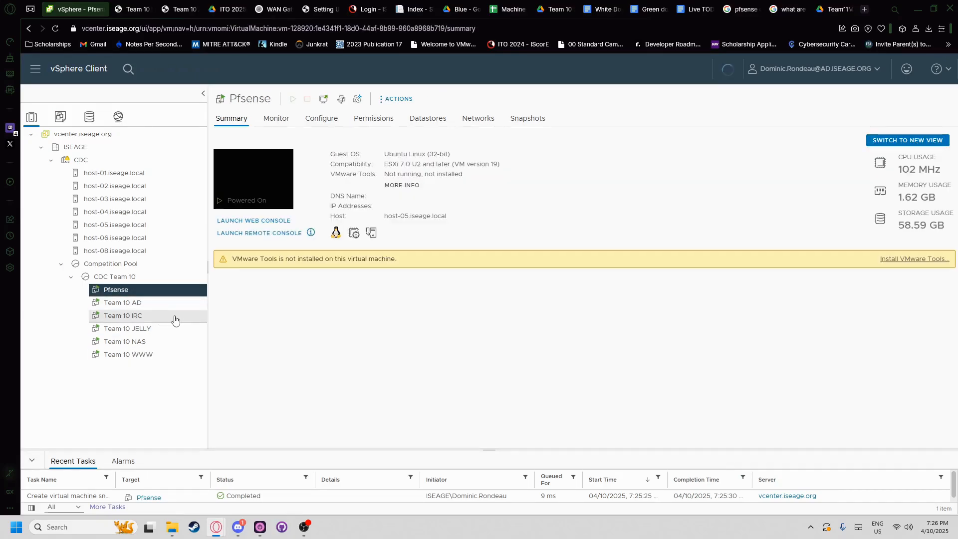
click(146, 303)
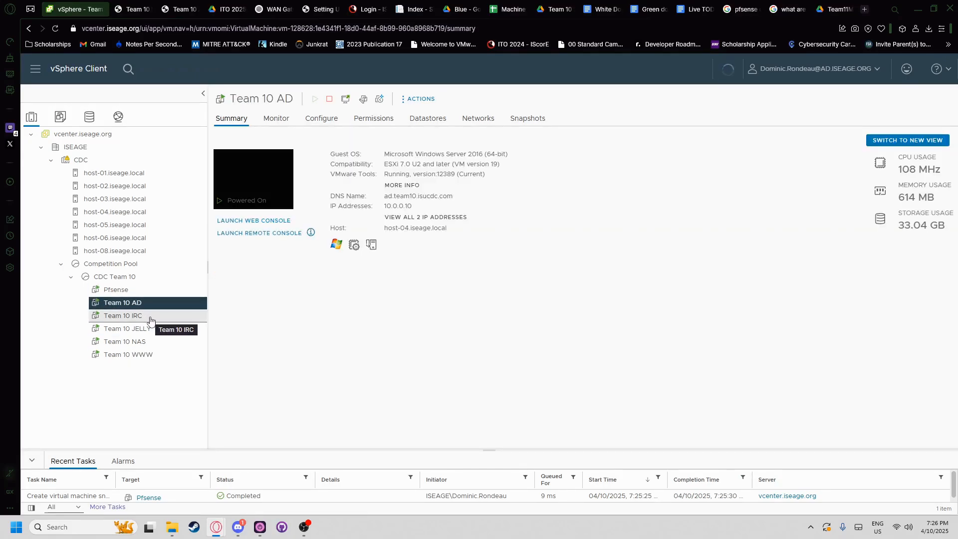
click(152, 290)
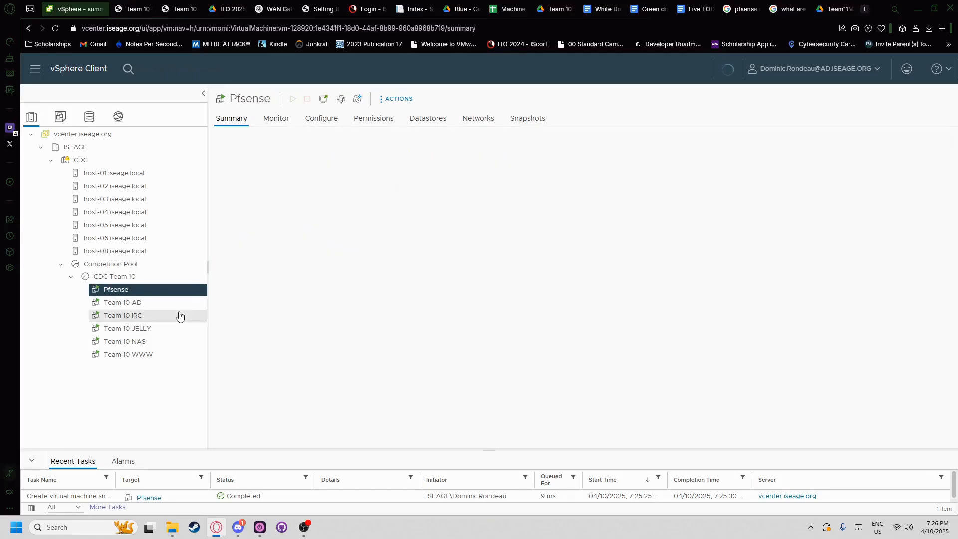